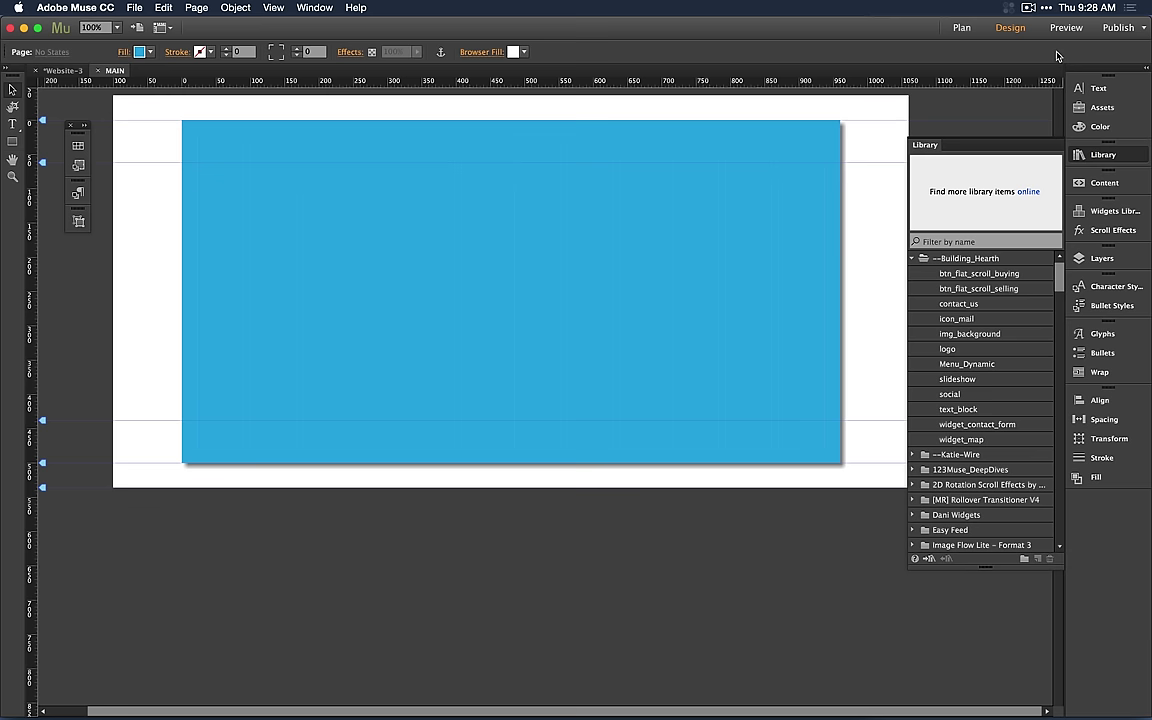
Bring up the menu with the page preview options.
click(133, 8)
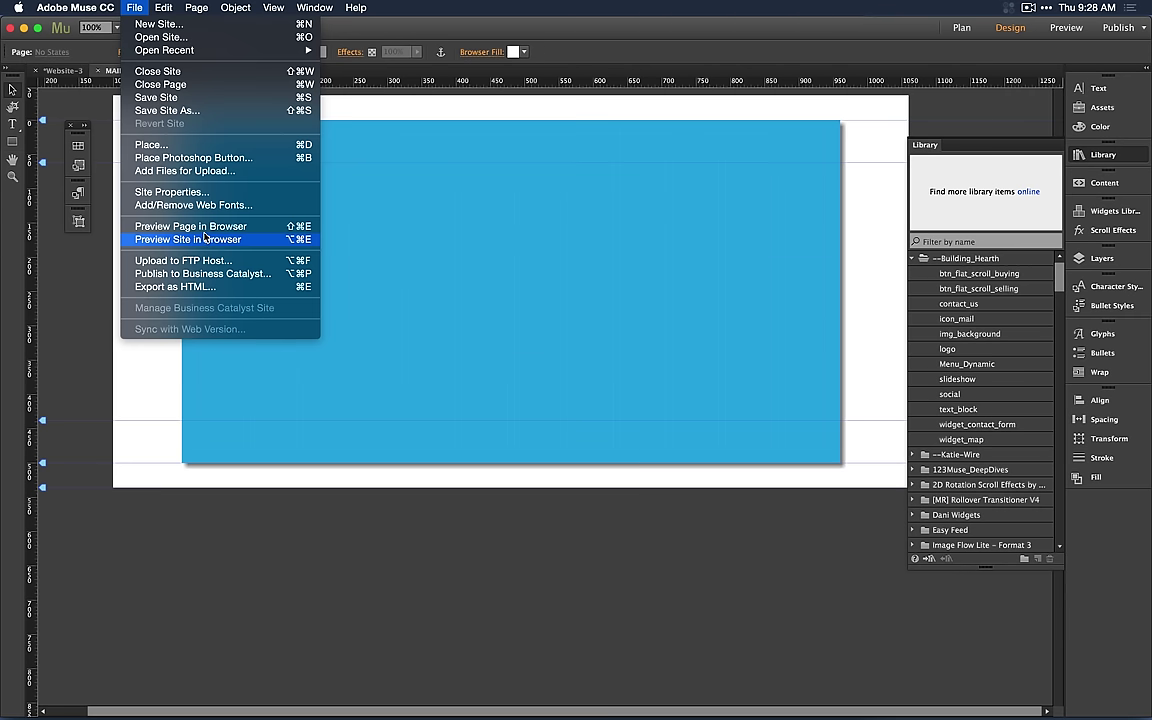
Preview the MAIN master page in the browser as master_main.html.
click(204, 227)
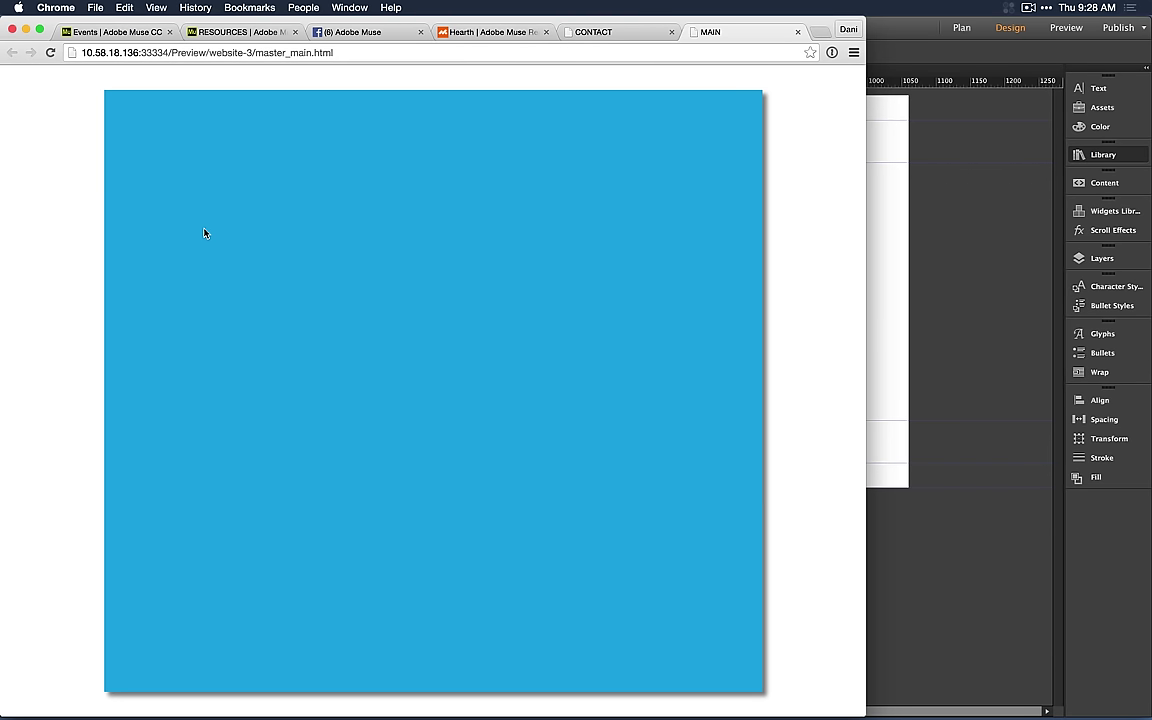
Widen the Chrome window and view the preview page's HTML source.
drag(865, 311, 1058, 338)
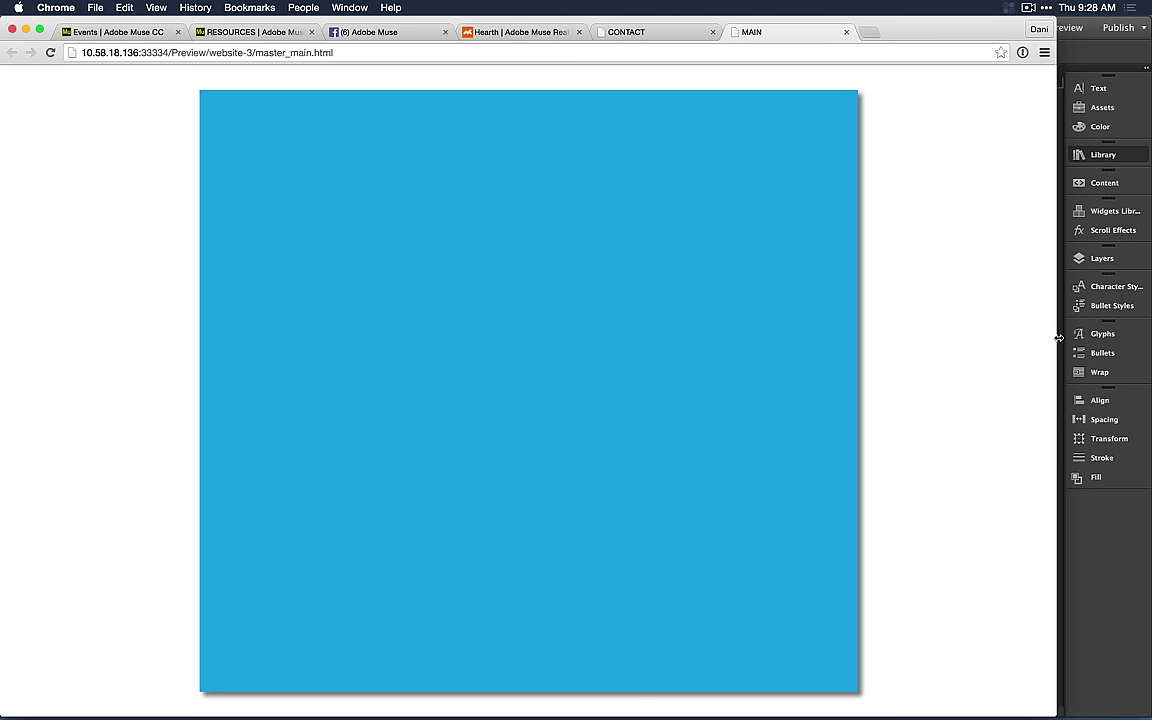
right_click(116, 234)
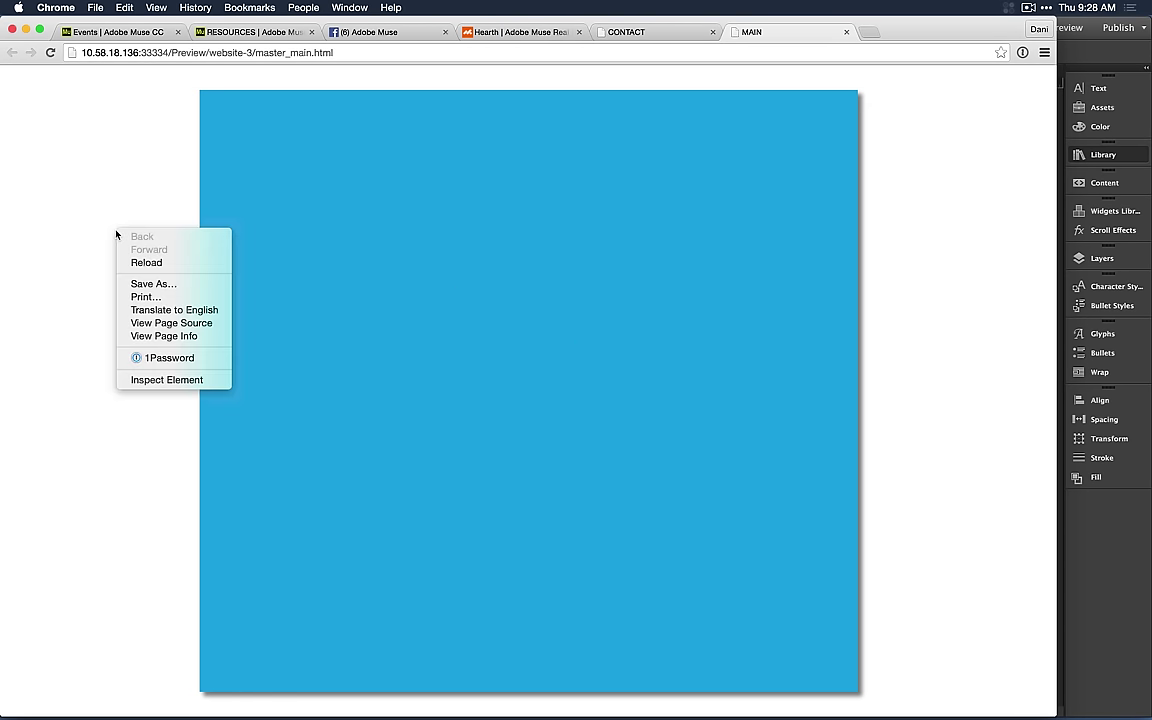
click(172, 323)
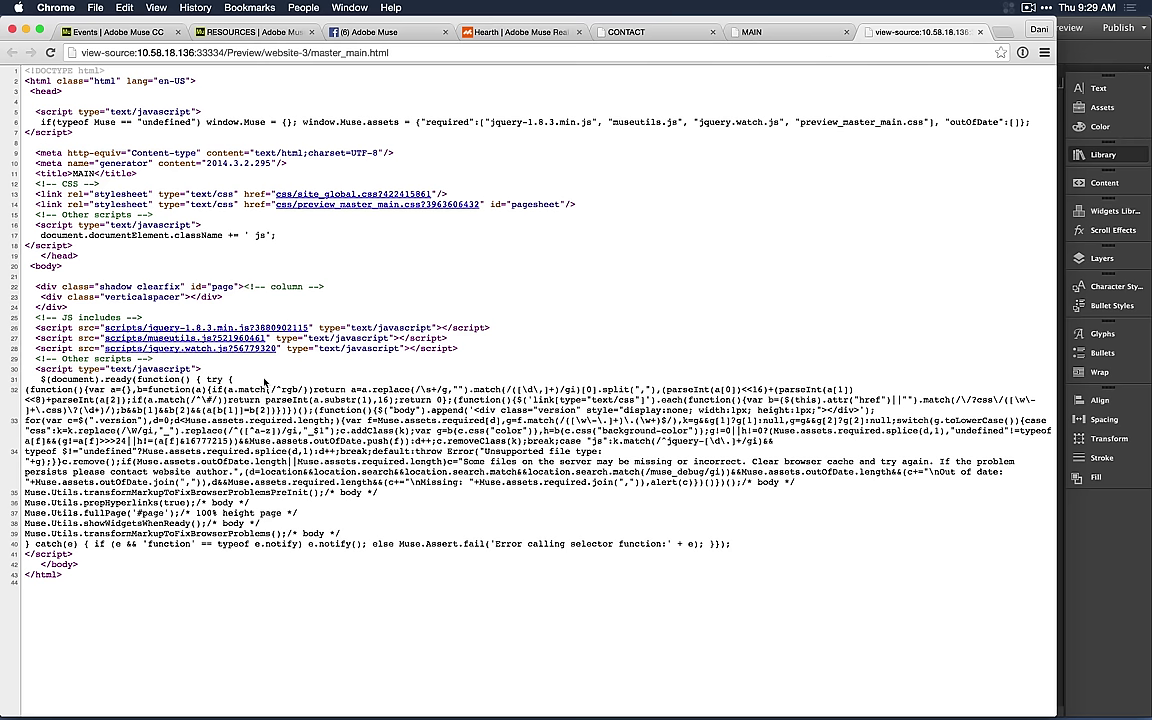
Close the source and MAIN preview tabs and return to Muse.
key(super+w)
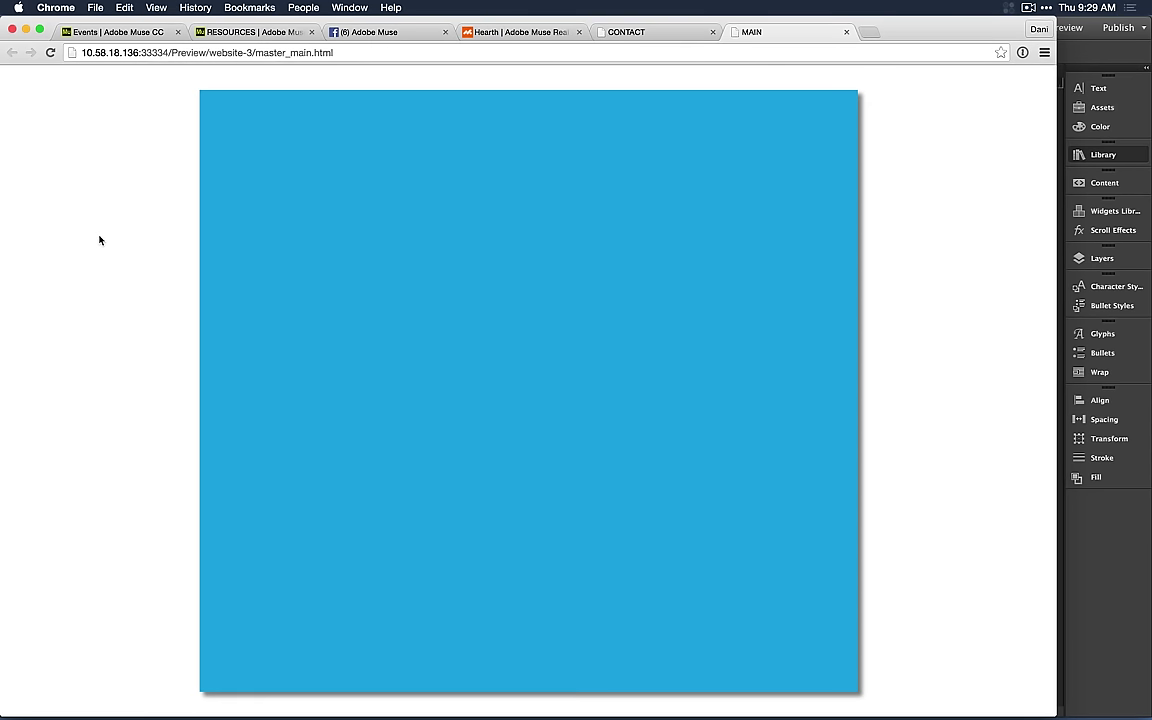
key(super+w)
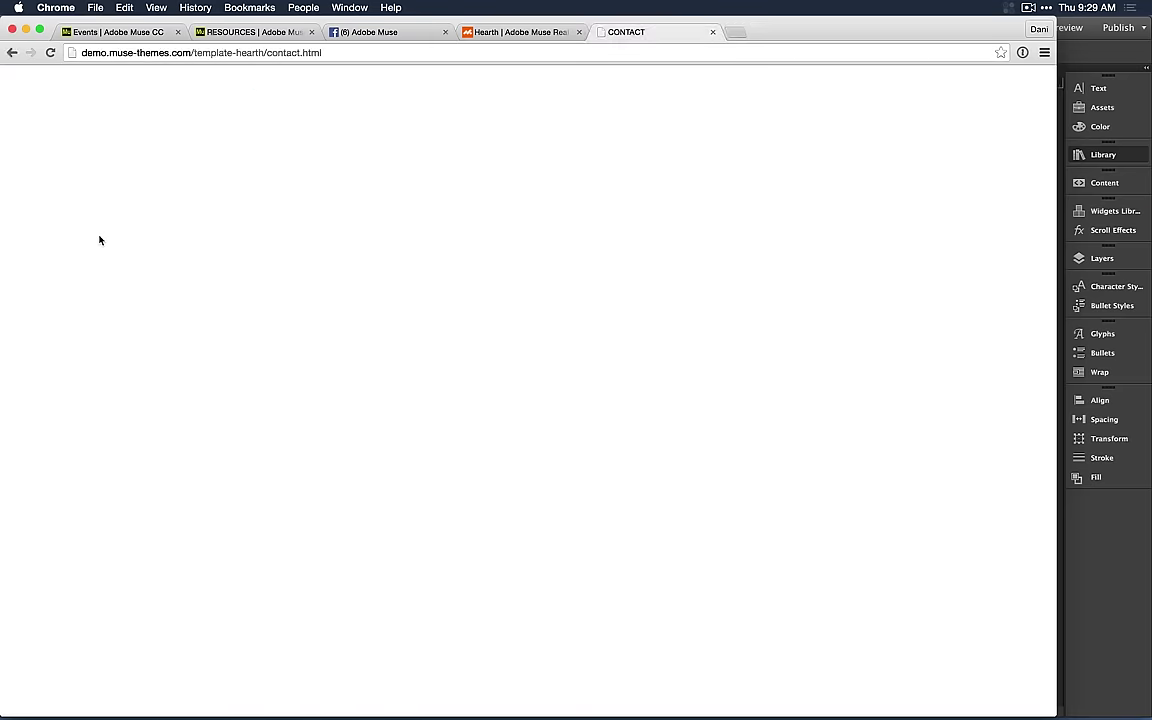
key(super+Tab)
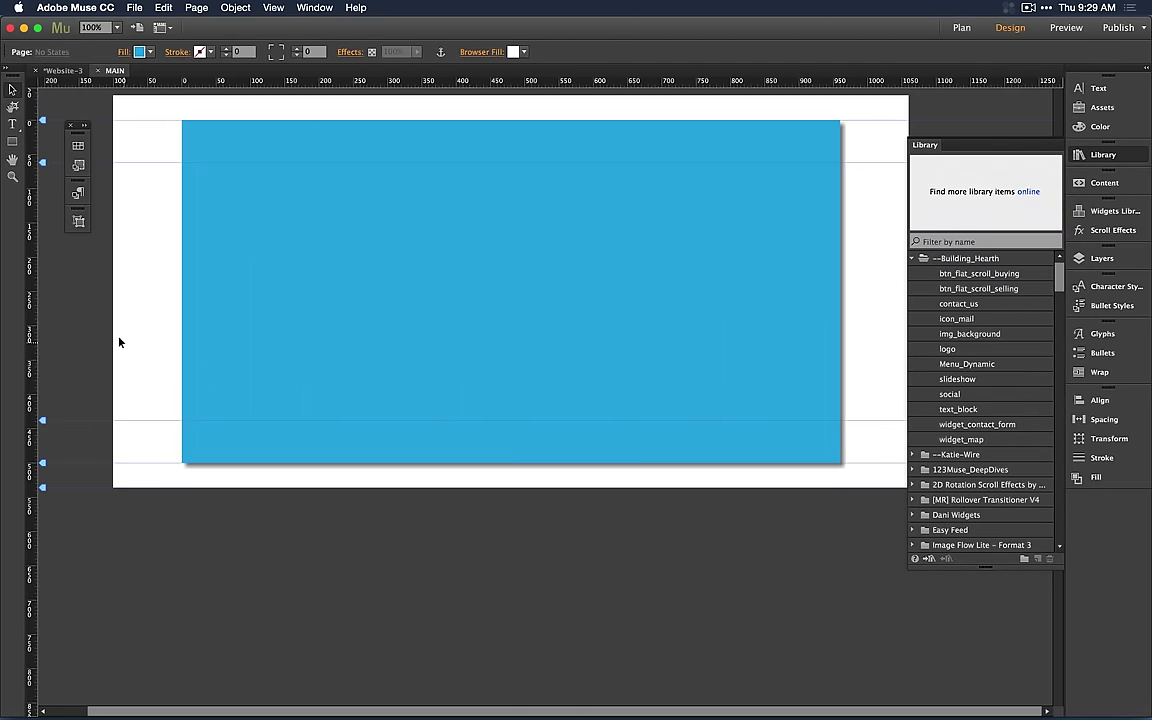
Delete the blue rectangle and lower the header guide, then bring up the Hearth Contact demo.
key(Delete)
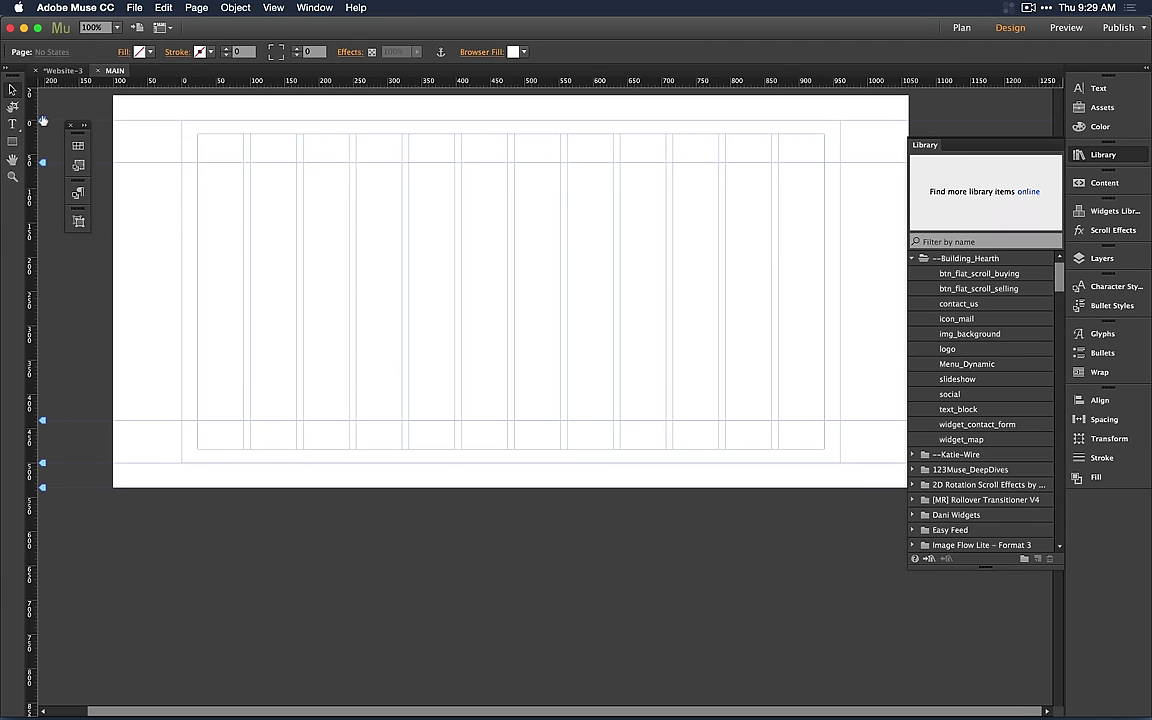
mouse_move(42, 119)
mouse_down()
mouse_move(42, 328)
mouse_move(58, 131)
mouse_up()
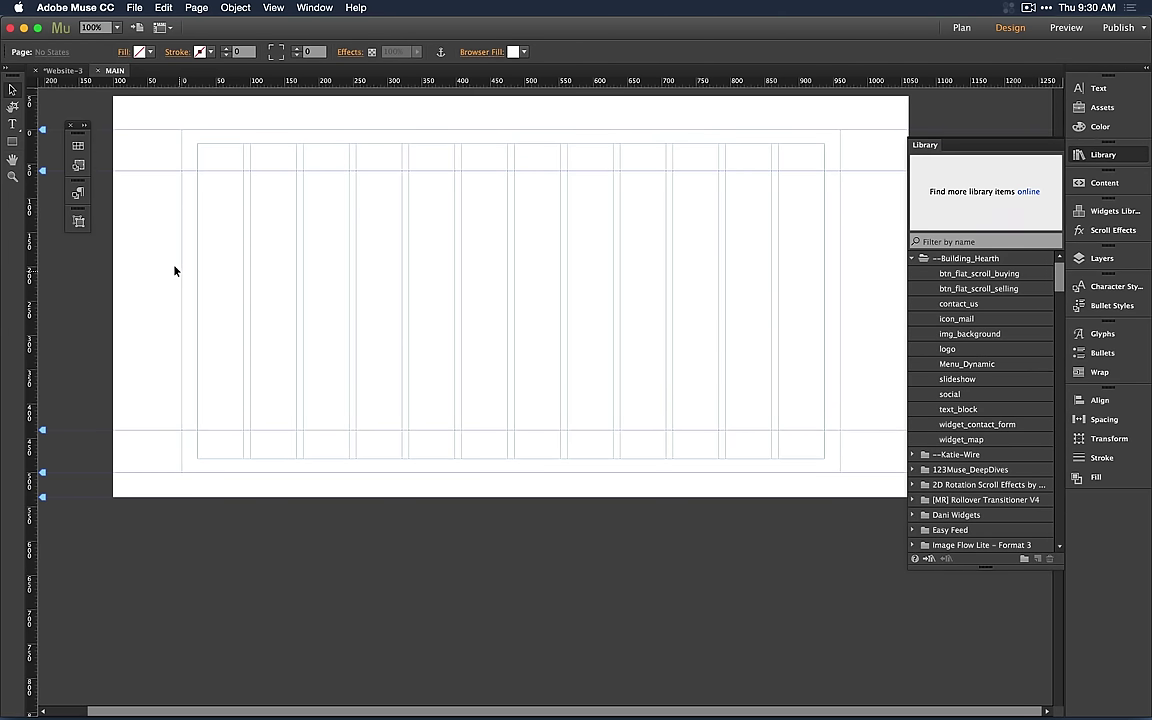
mouse_move(45, 165)
mouse_down()
mouse_move(48, 140)
mouse_move(55, 157)
mouse_up()
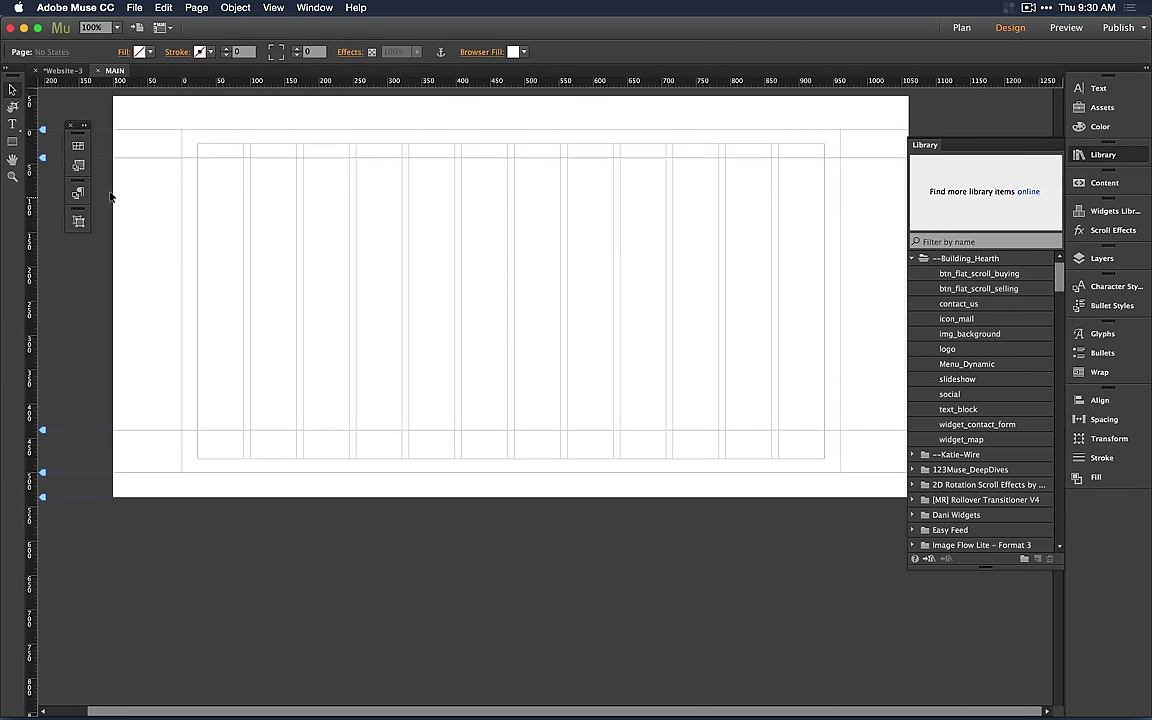
key(super+Tab)
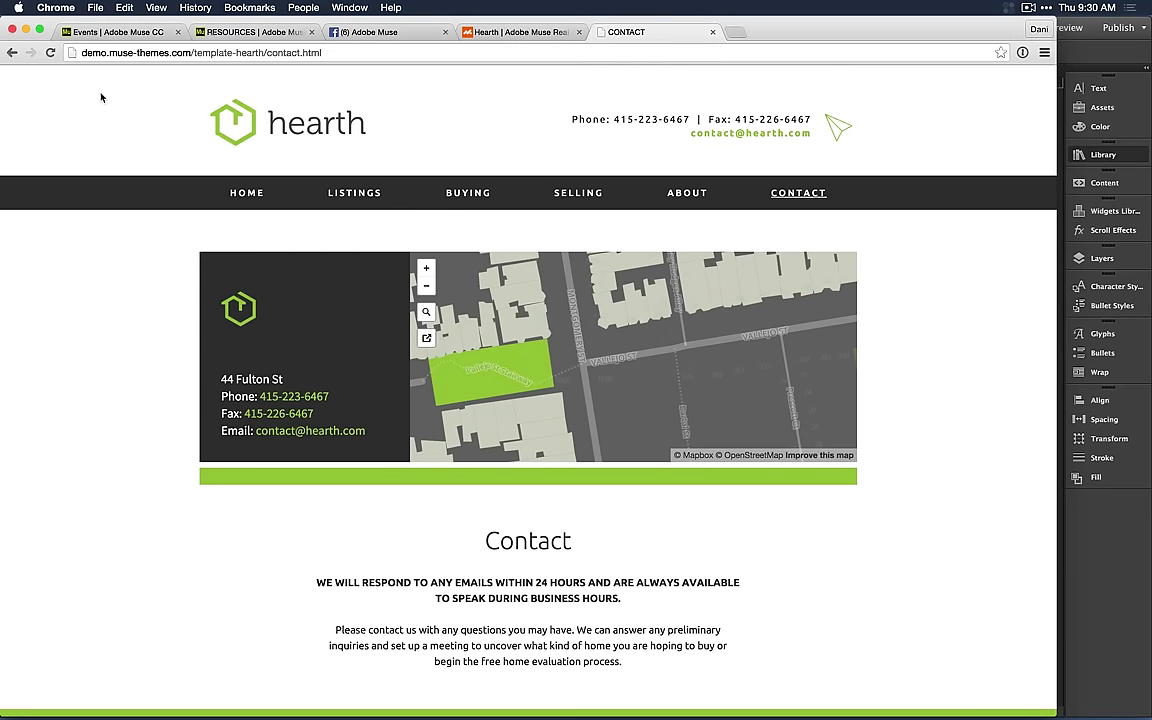
Scroll through the Hearth Contact page, then push the Muse header guide further down.
scroll(128, 249, down, 2)
scroll(128, 249, up, 2)
key(super+Tab)
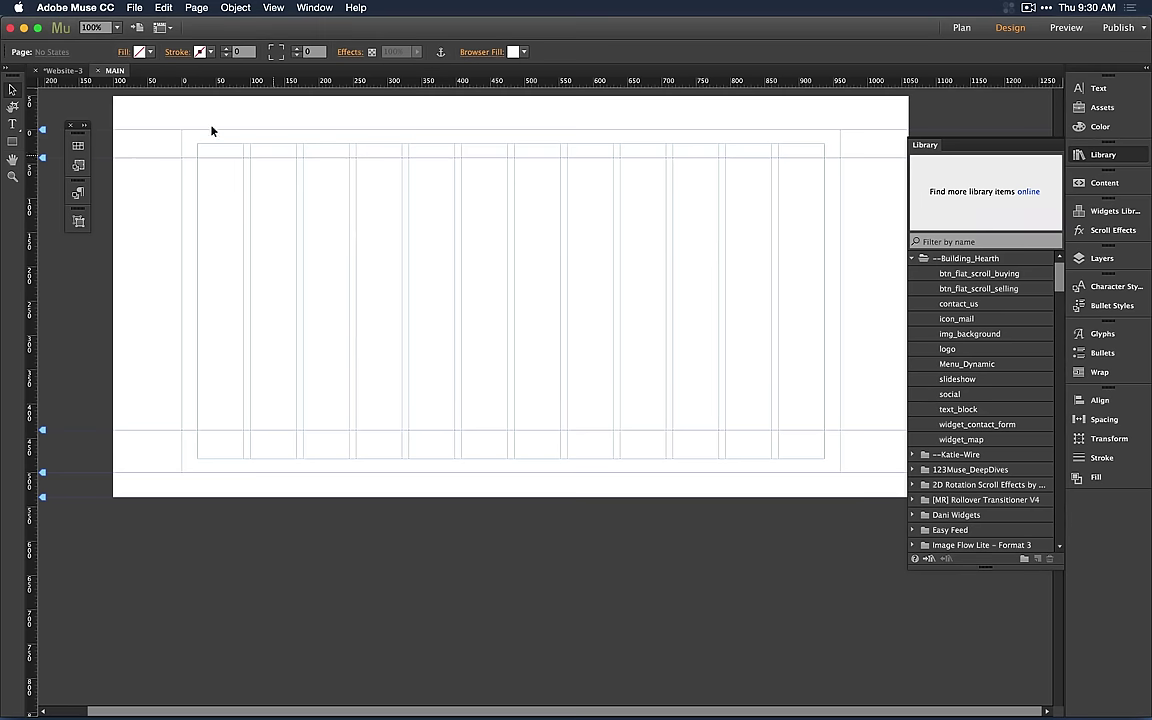
drag(40, 125, 41, 200)
Look at the Hearth demo's Listings and Home pages, then return to Muse.
key(super+Tab)
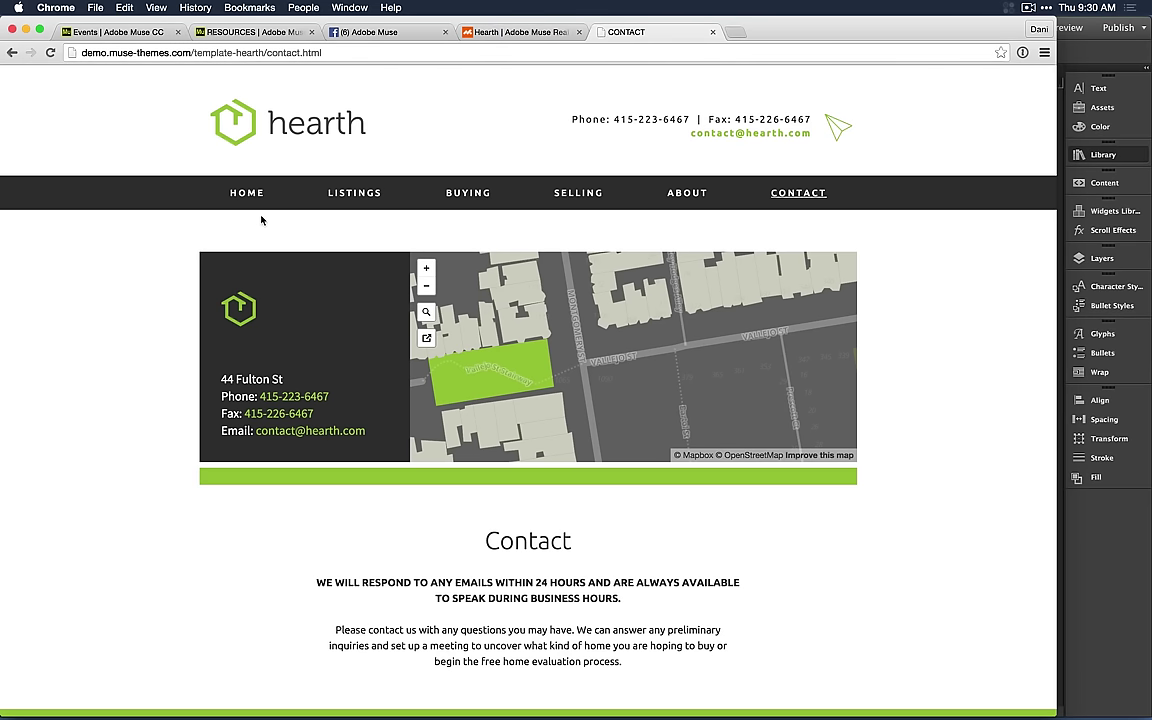
click(351, 197)
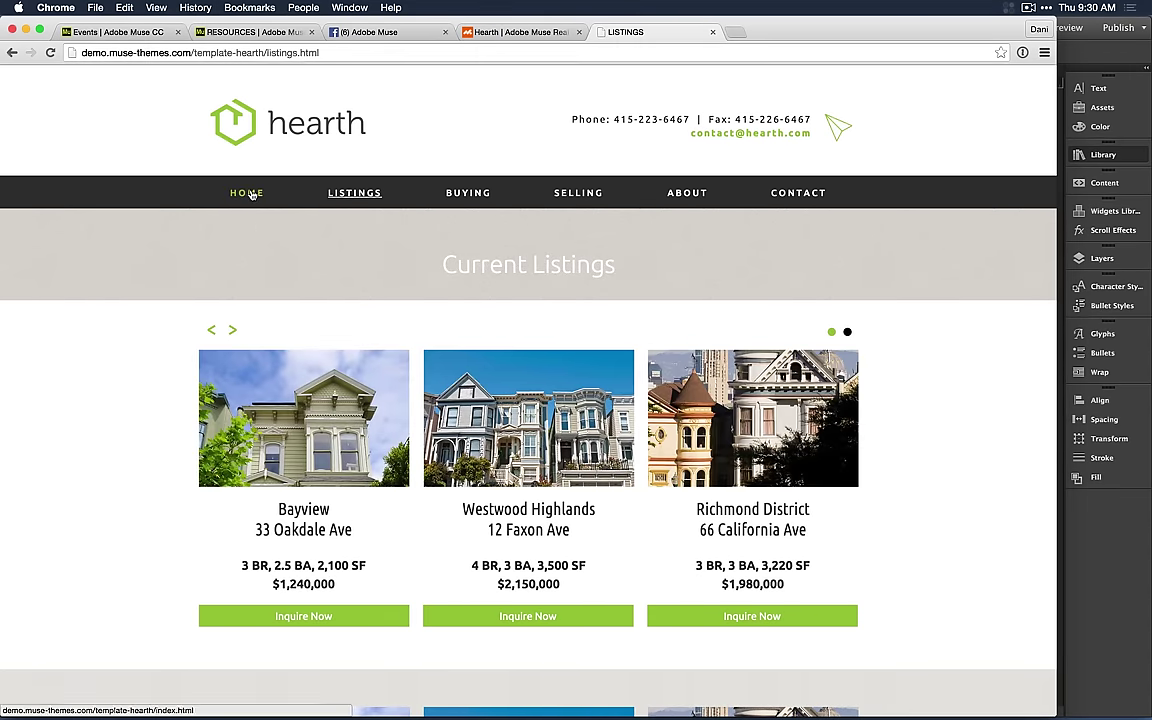
click(247, 193)
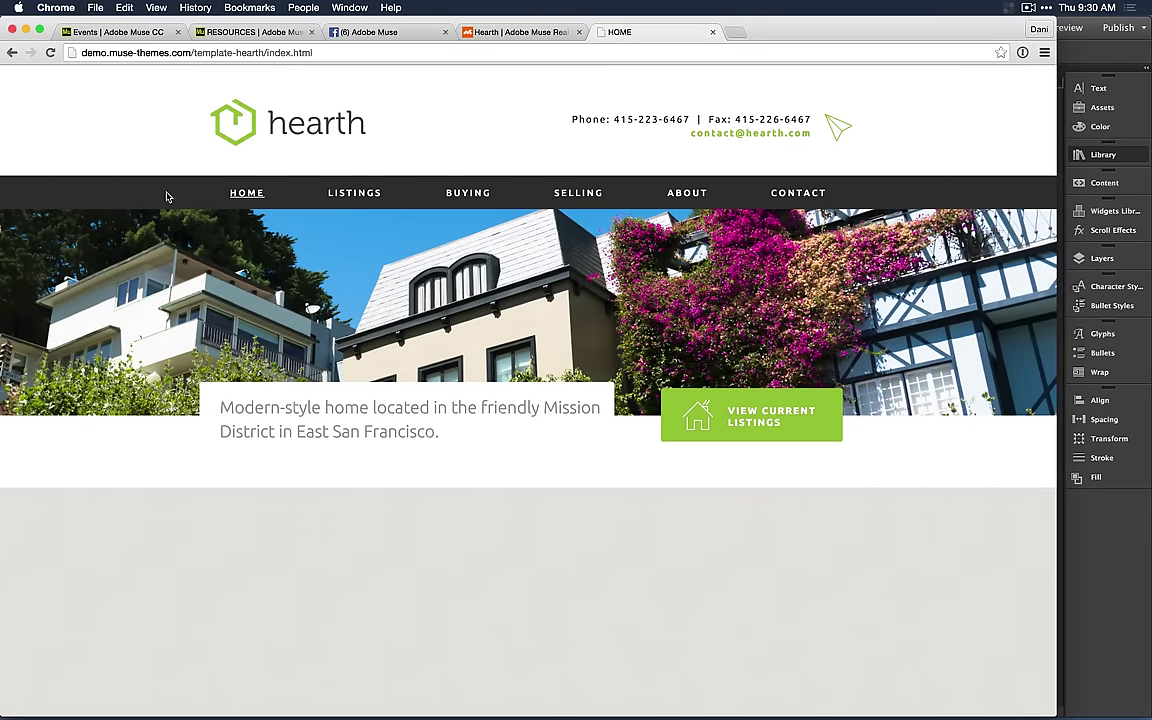
key(super+Tab)
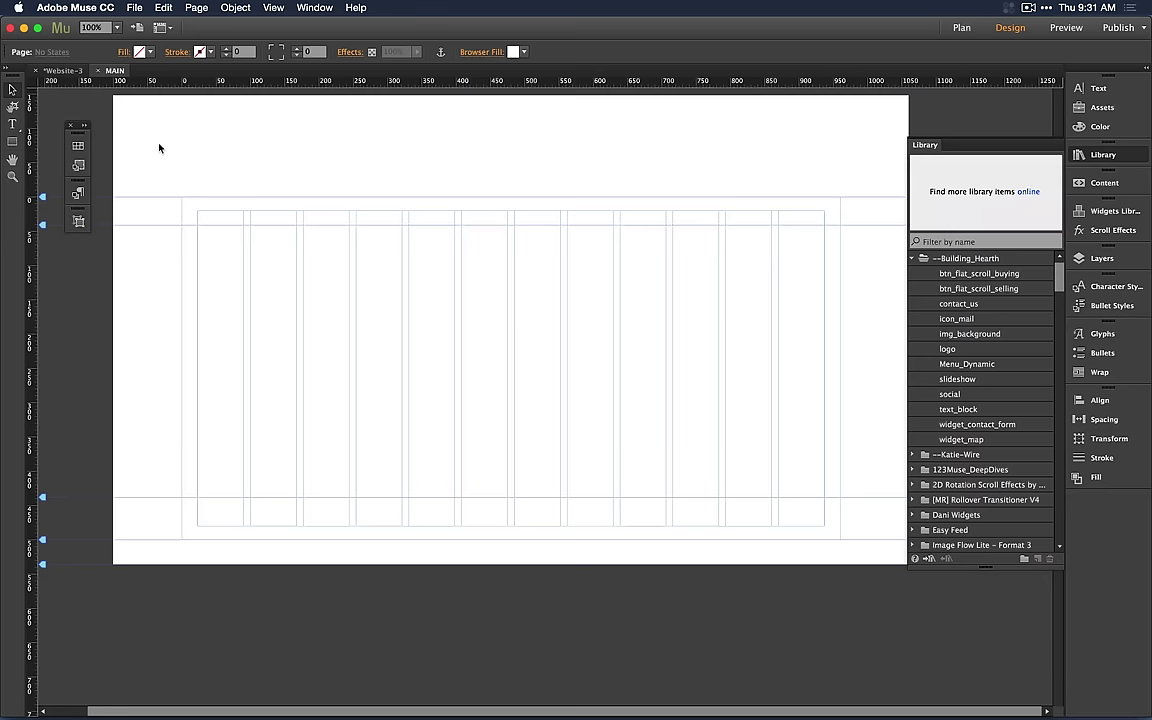
Raise then re-lower the header guide, and scroll to the Hearth Home page footer.
mouse_move(41, 197)
mouse_down()
mouse_move(40, 158)
mouse_move(62, 114)
mouse_move(139, 123)
mouse_move(158, 98)
mouse_up()
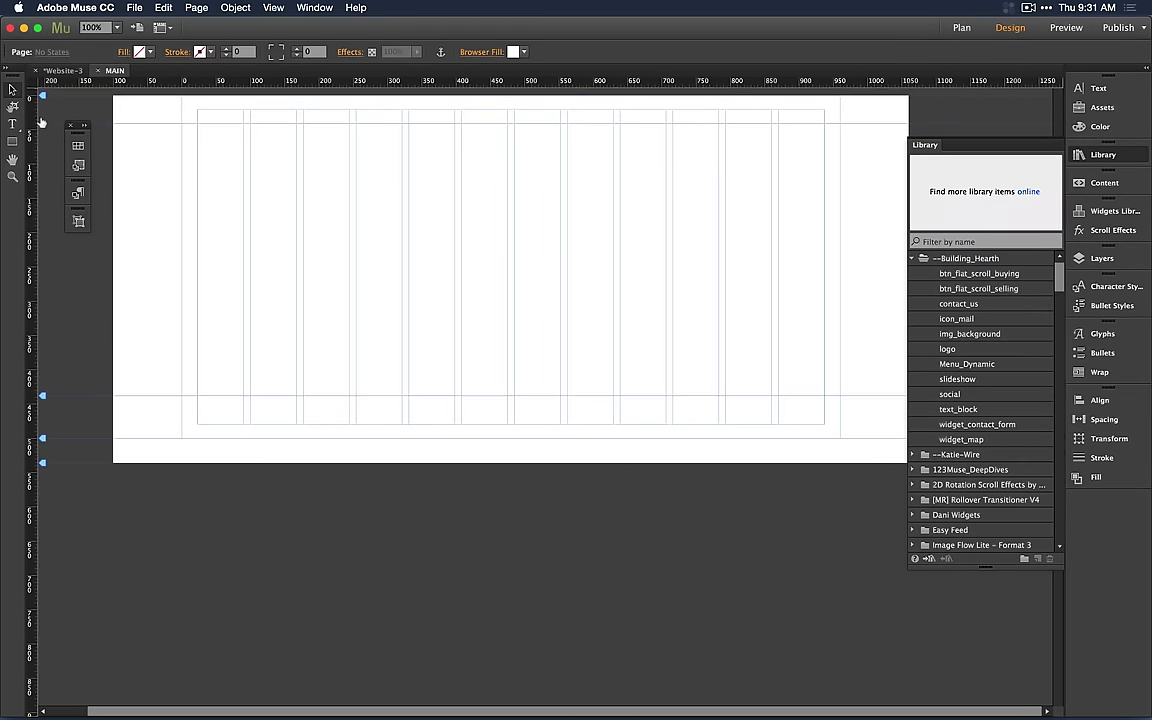
drag(39, 124, 36, 218)
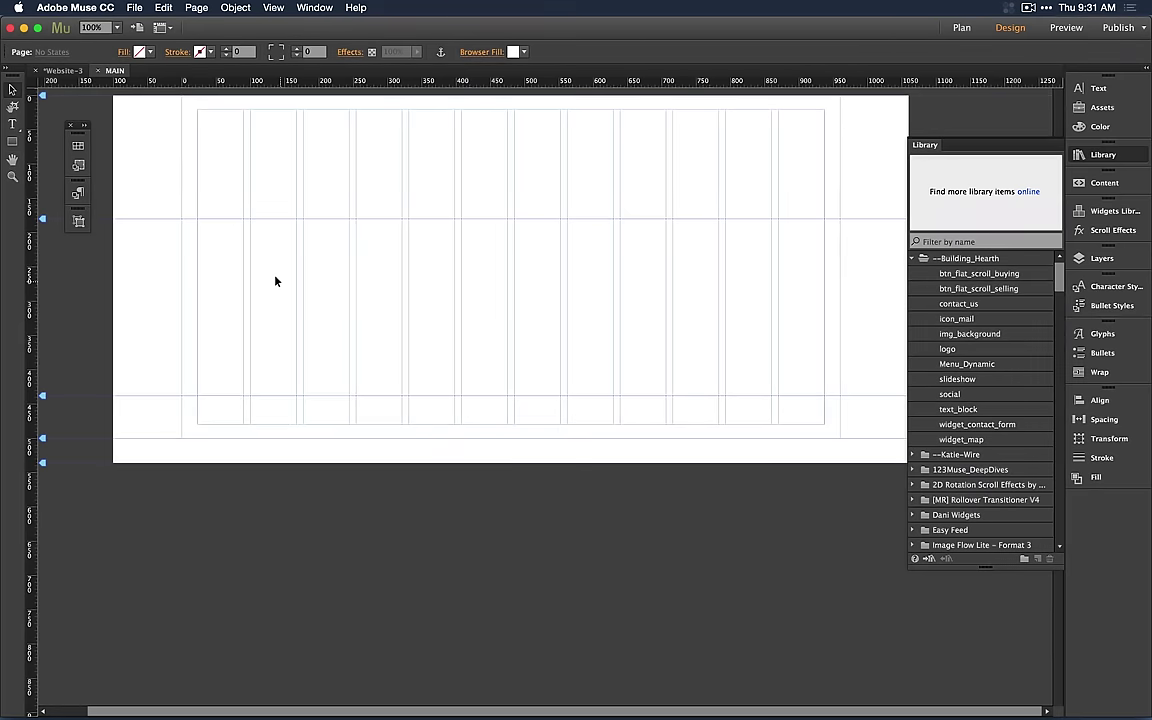
key(super+Tab)
scroll(316, 400, down, 10)
scroll(316, 400, down, 5)
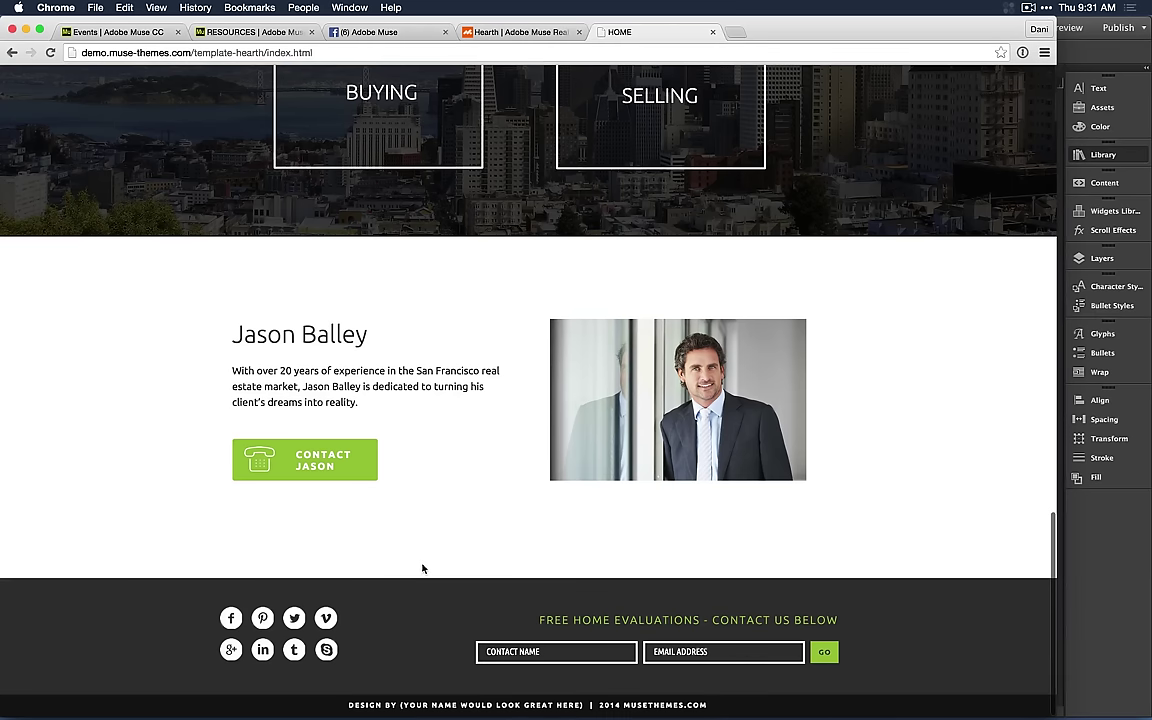
Browse the Hearth demo's Buying, Listings and Selling pages zoomed out.
scroll(452, 237, up, 10)
scroll(447, 233, up, 5)
click(455, 192)
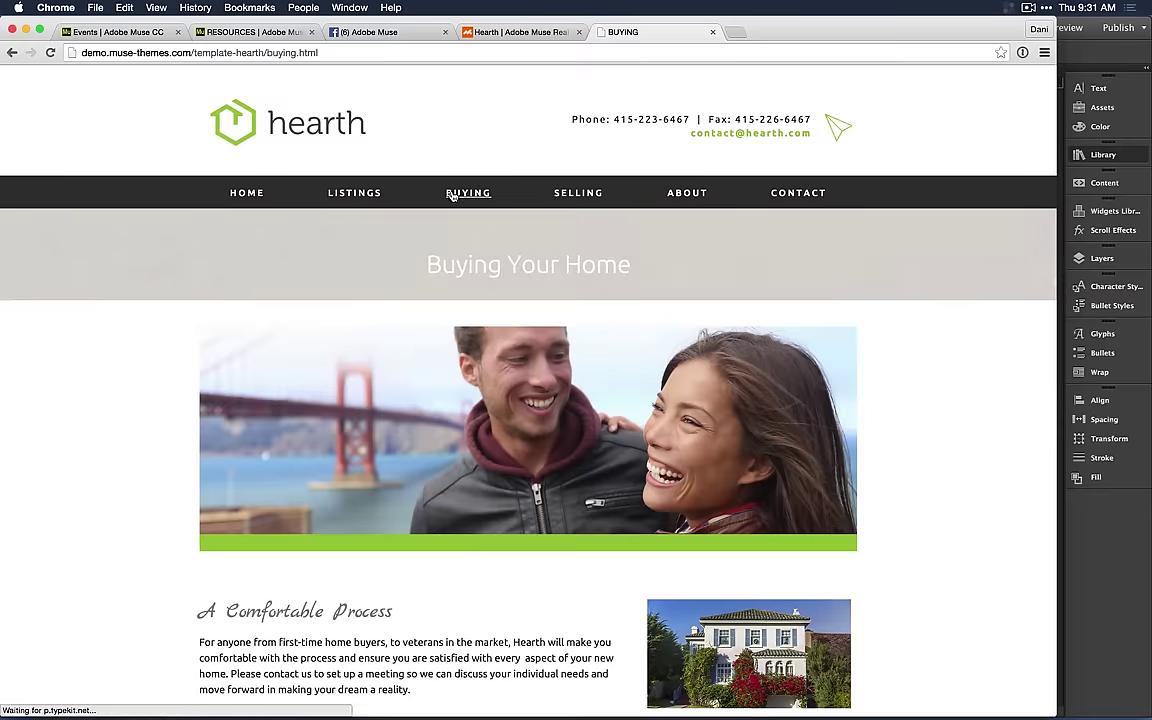
scroll(360, 352, down, 15)
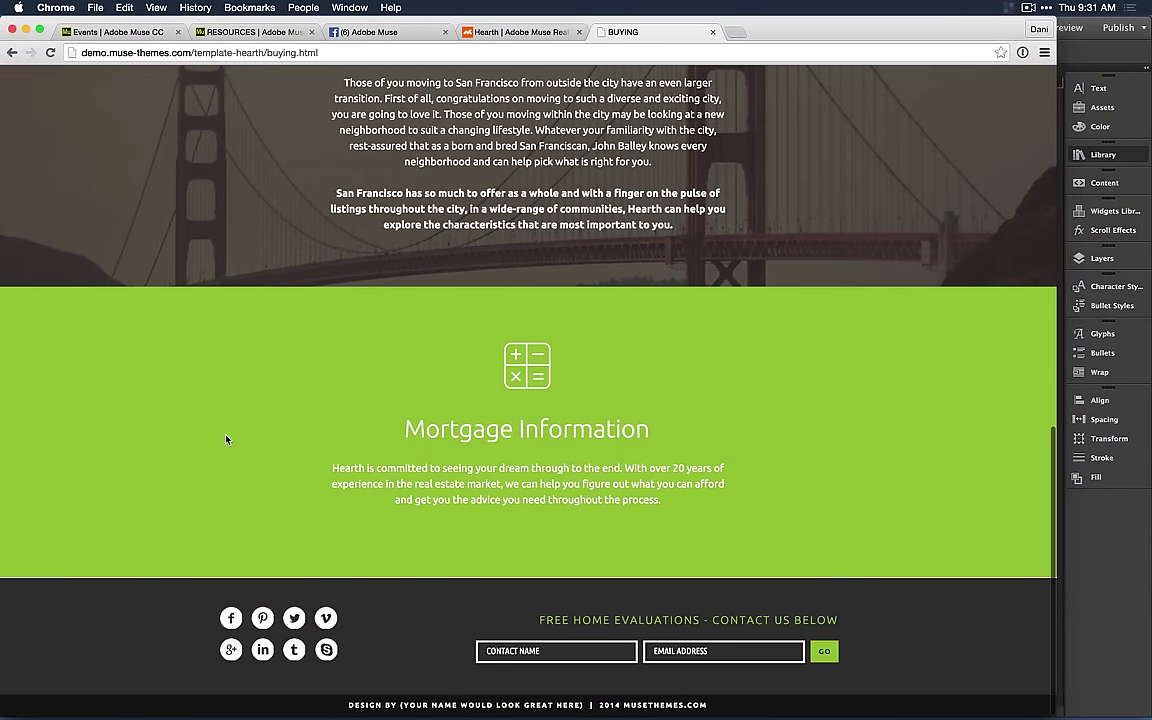
key(super+minus)
key(super+minus)
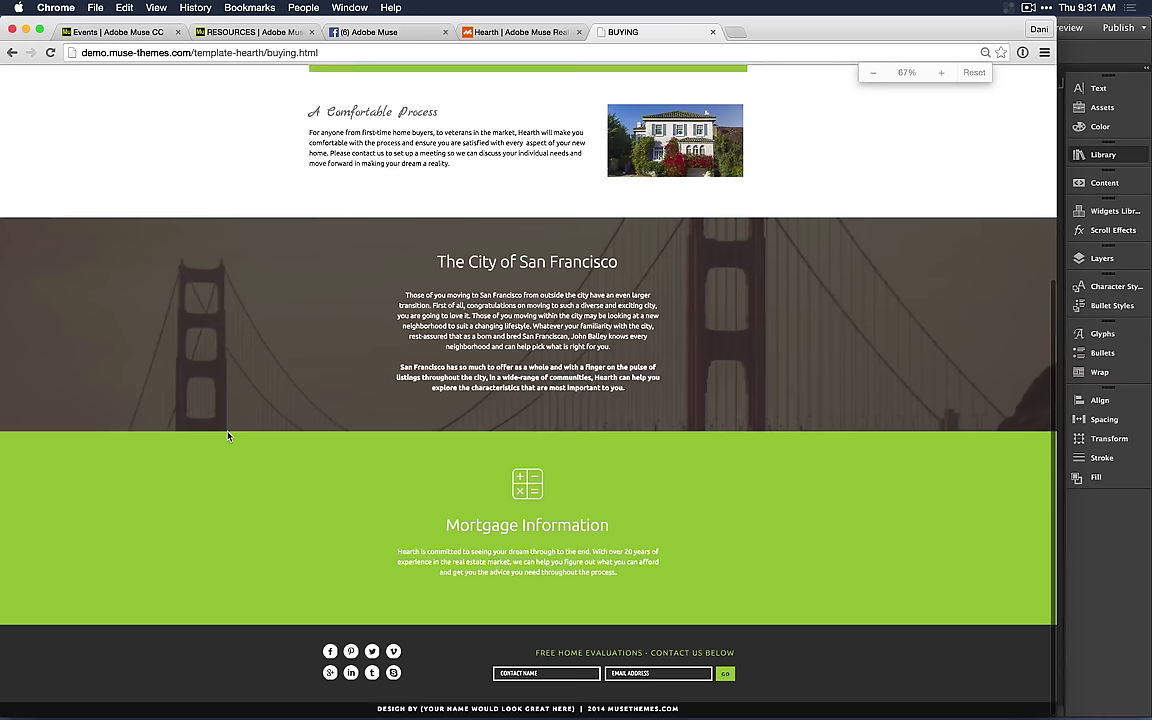
key(super+minus)
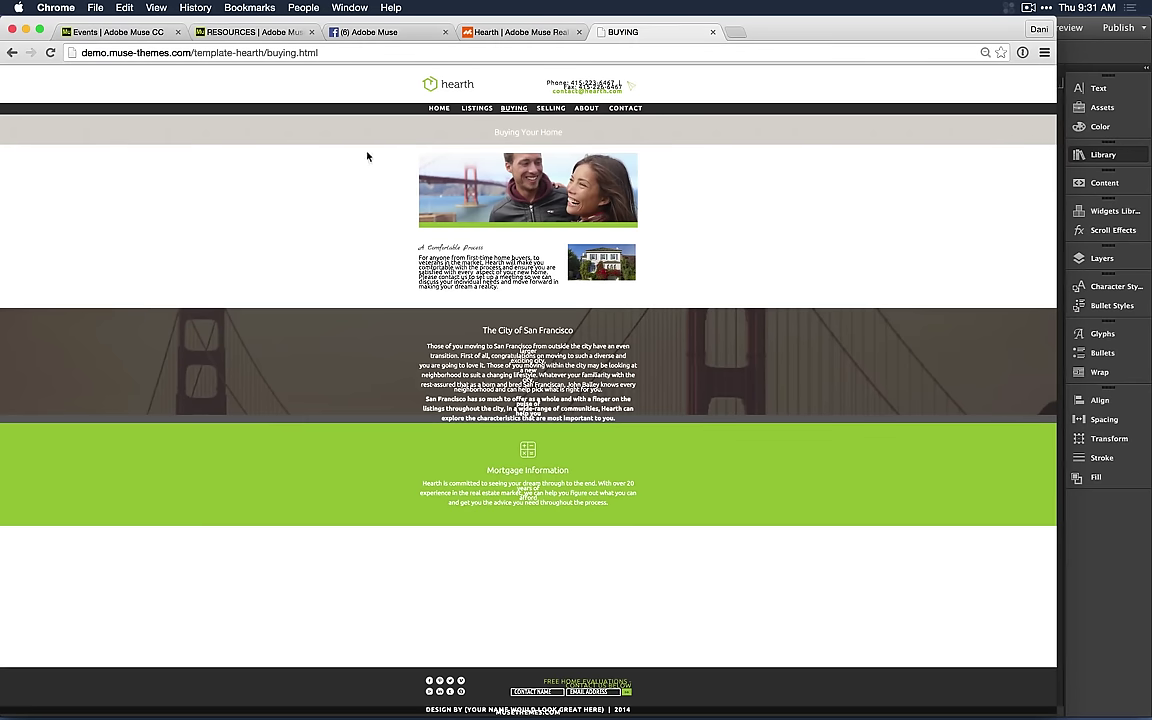
click(477, 108)
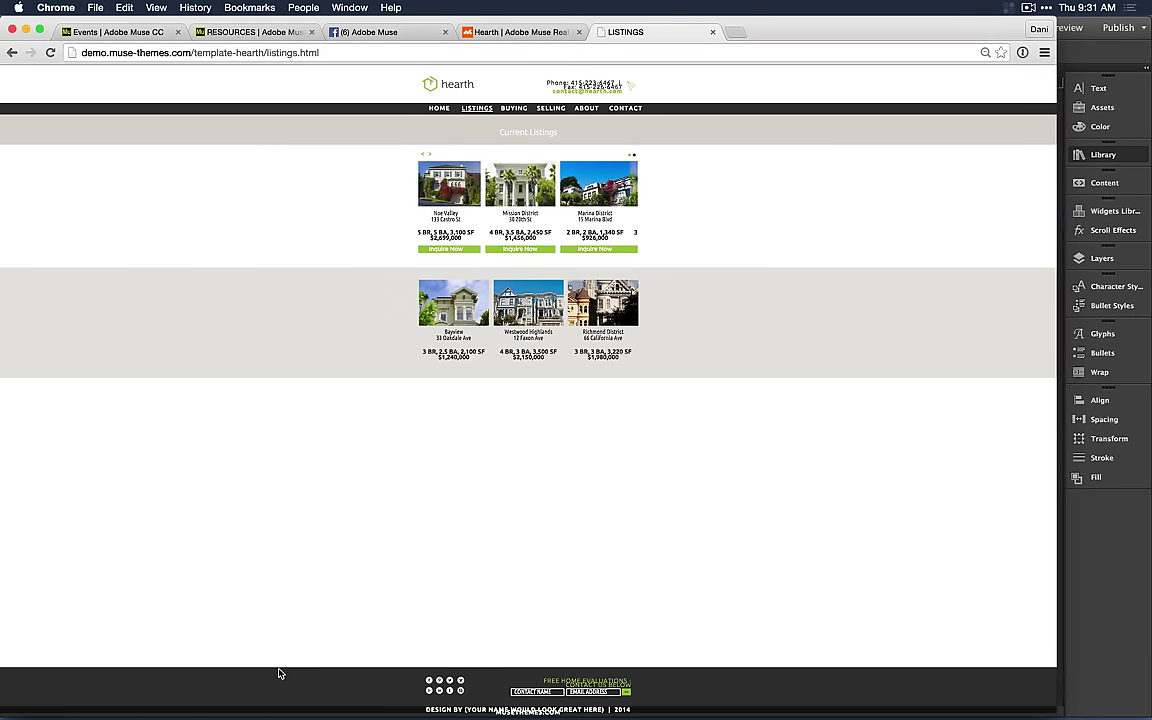
click(551, 108)
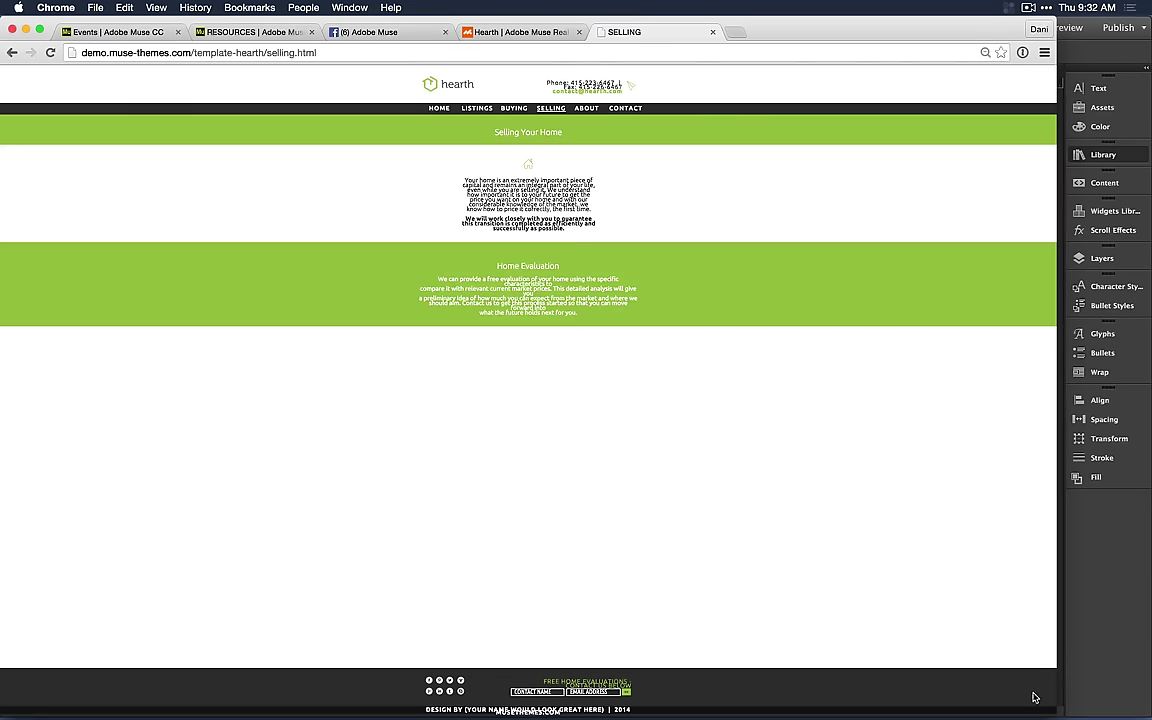
Shrink Chrome over the Listings page, reset zoom to actual size, and return to Muse.
drag(1028, 716, 976, 588)
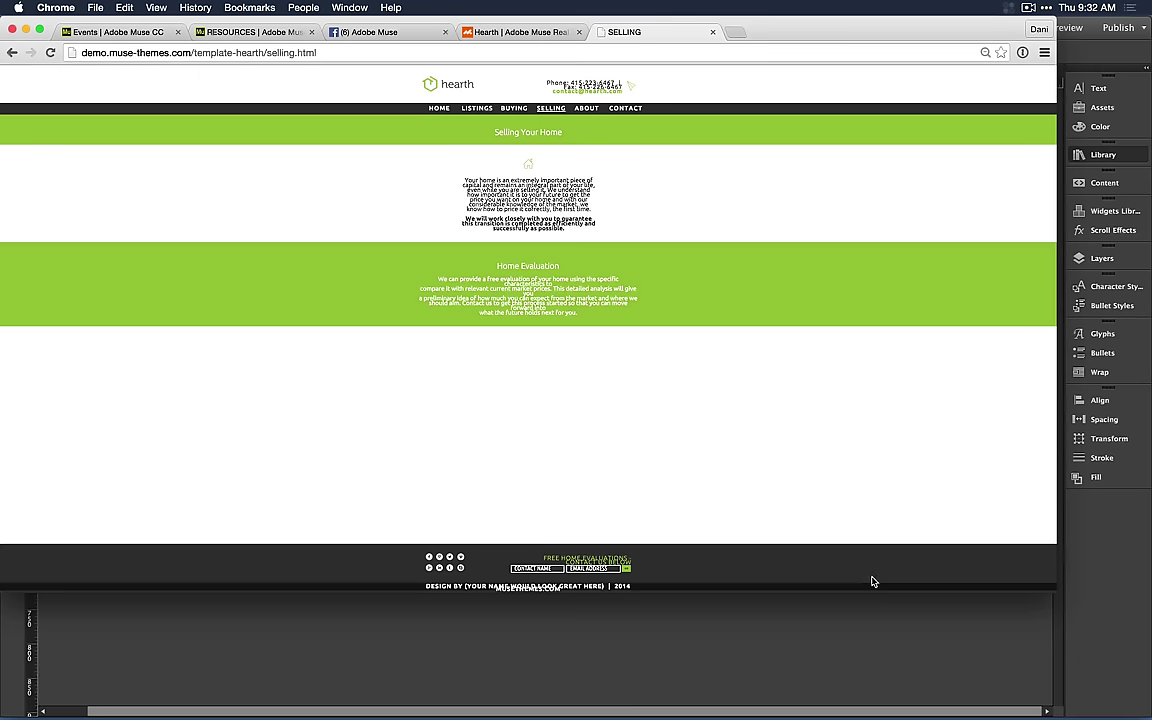
drag(867, 591, 873, 623)
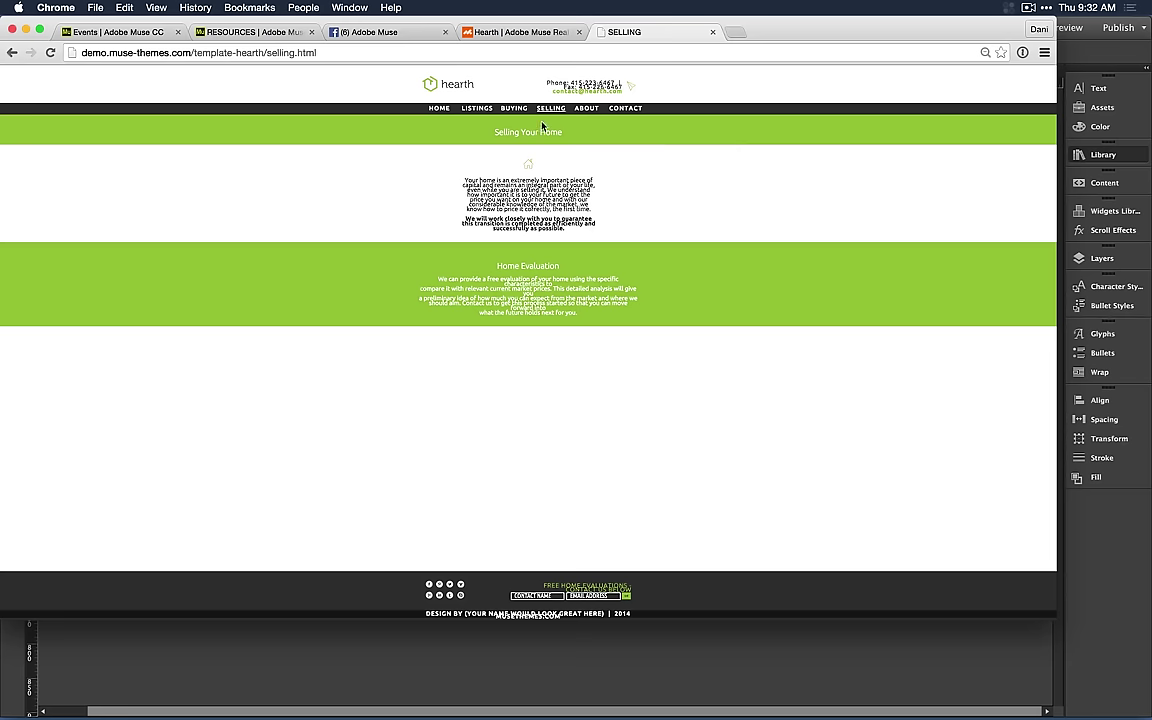
click(477, 108)
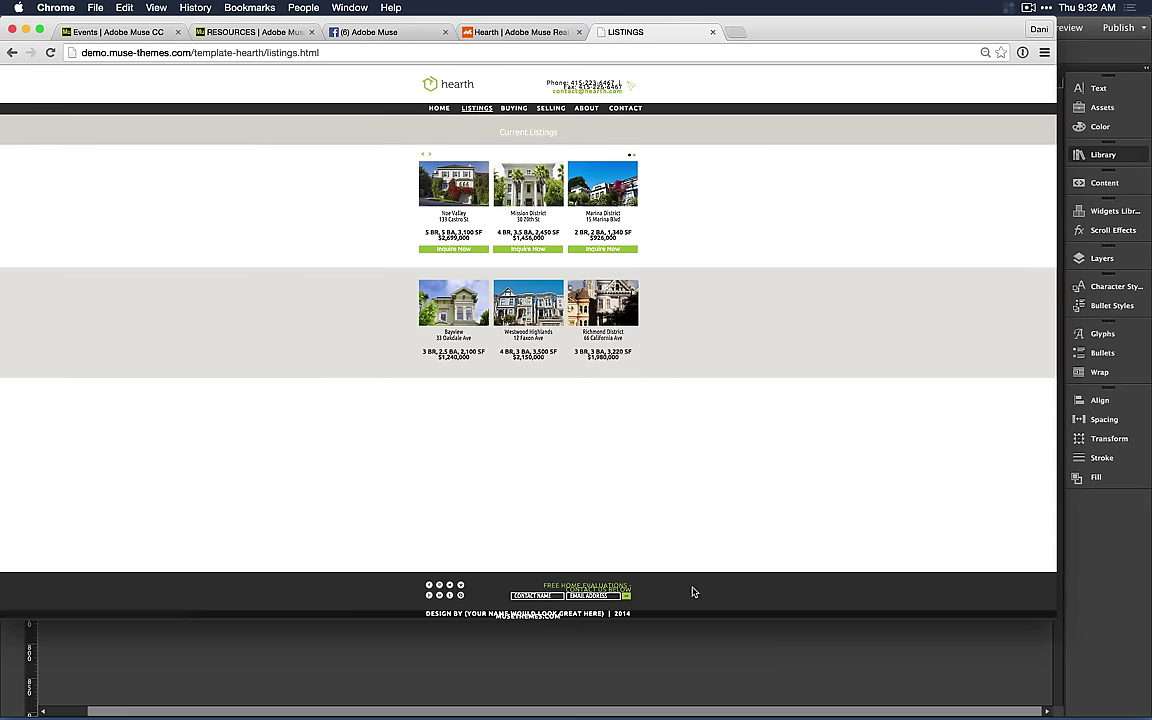
drag(684, 622, 655, 650)
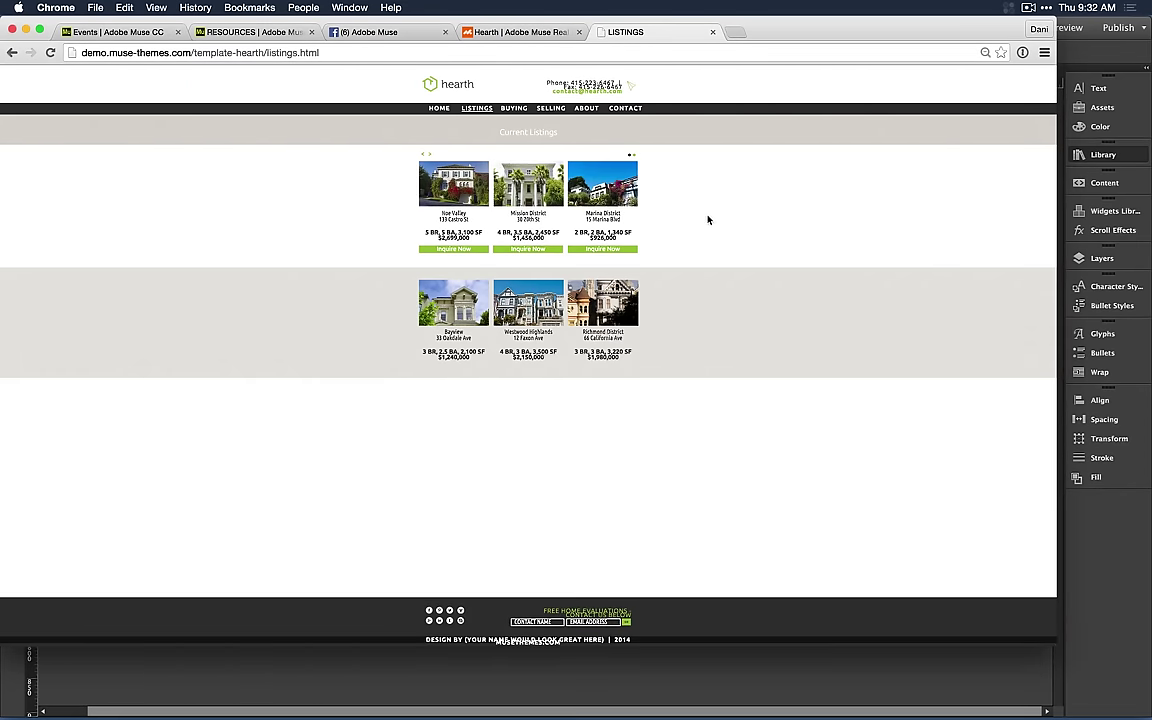
click(155, 8)
click(165, 105)
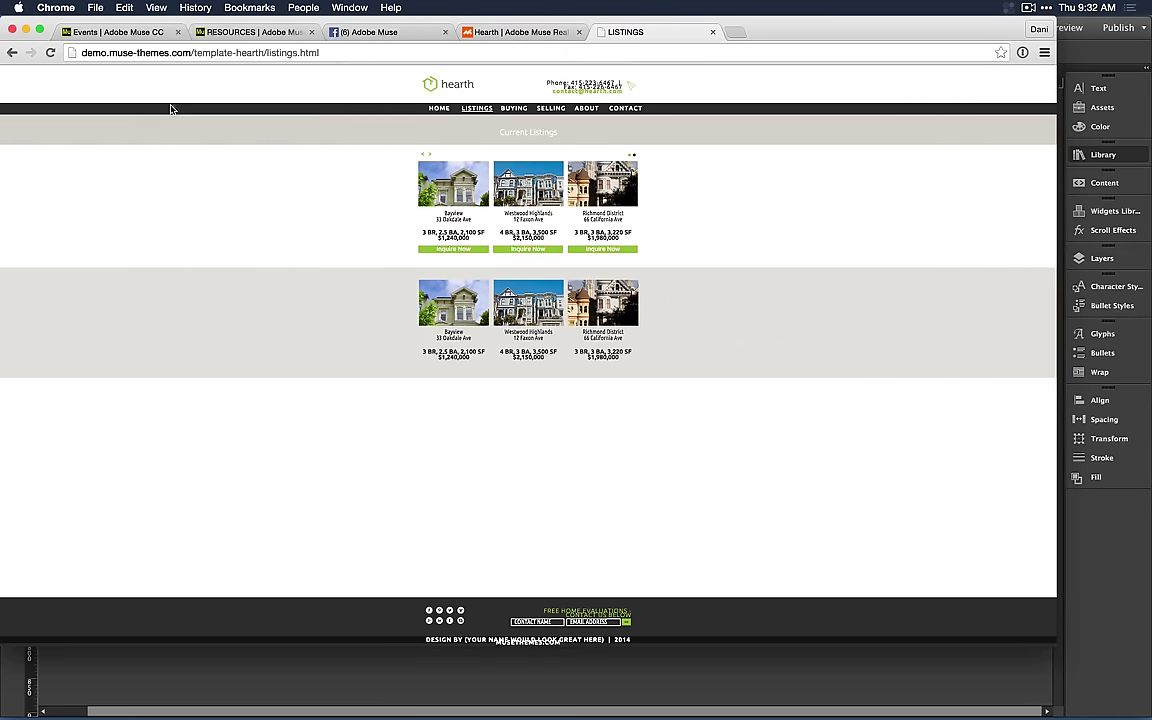
key(super+Tab)
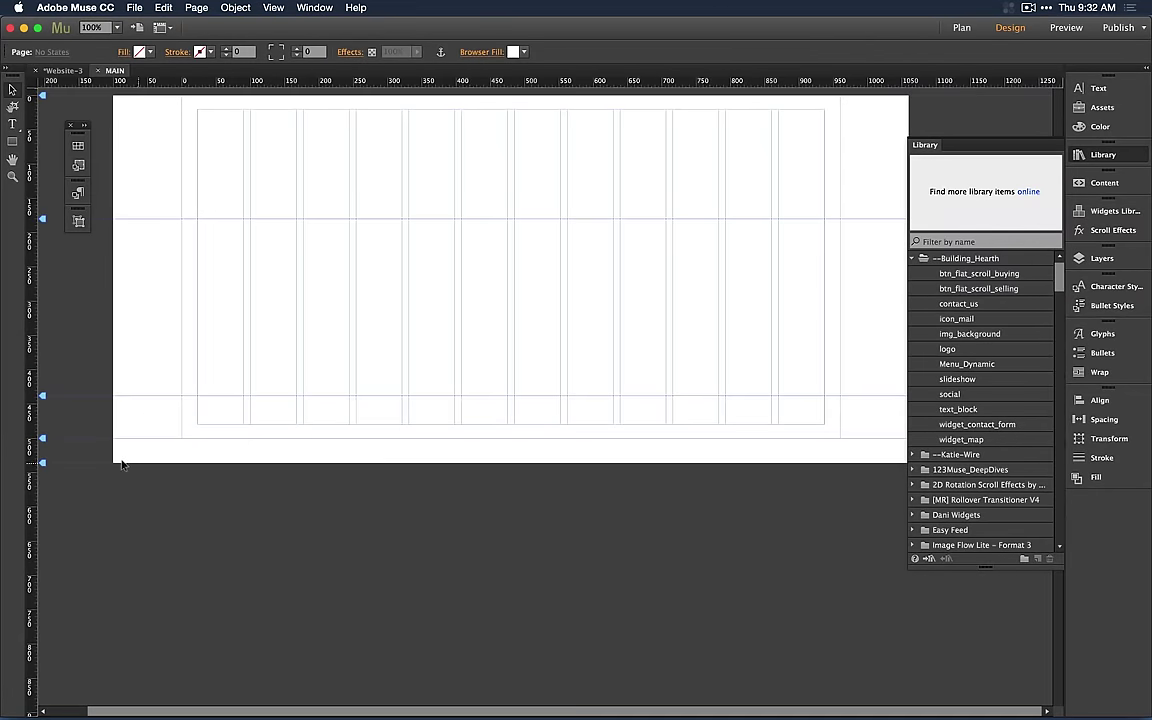
Extend the page to 611 px, raise the footer boundary, and preview the Library items.
mouse_move(41, 437)
mouse_down()
mouse_move(35, 517)
mouse_move(45, 517)
mouse_up()
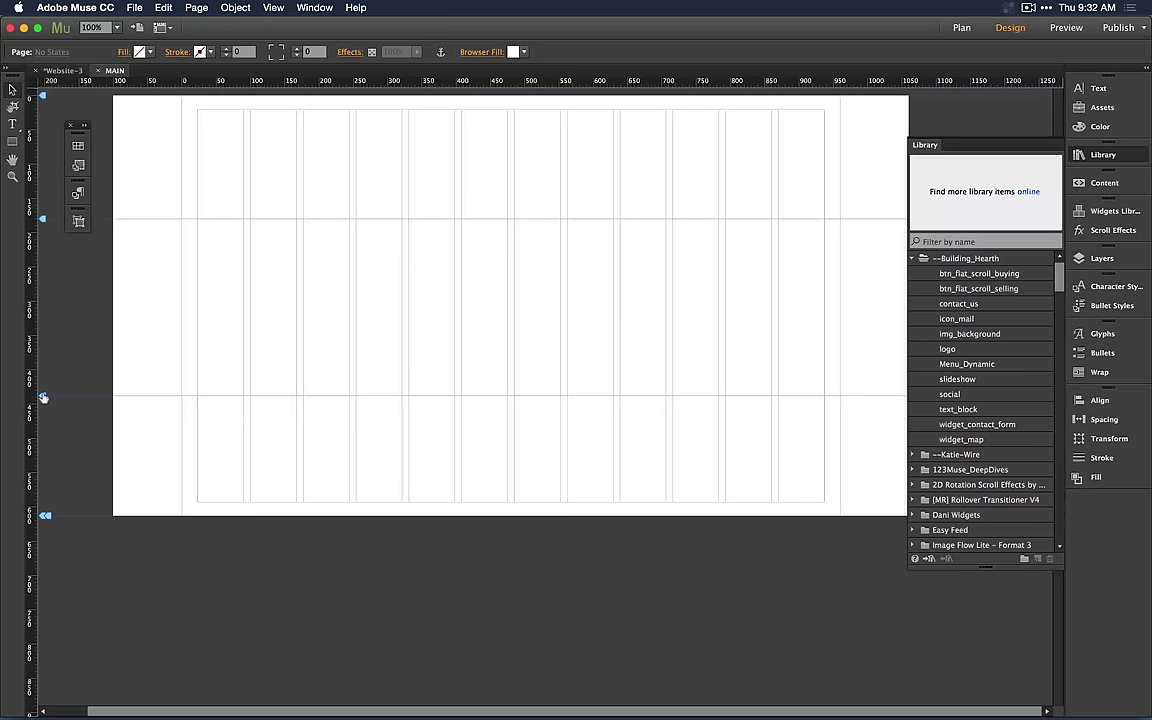
drag(41, 394, 42, 382)
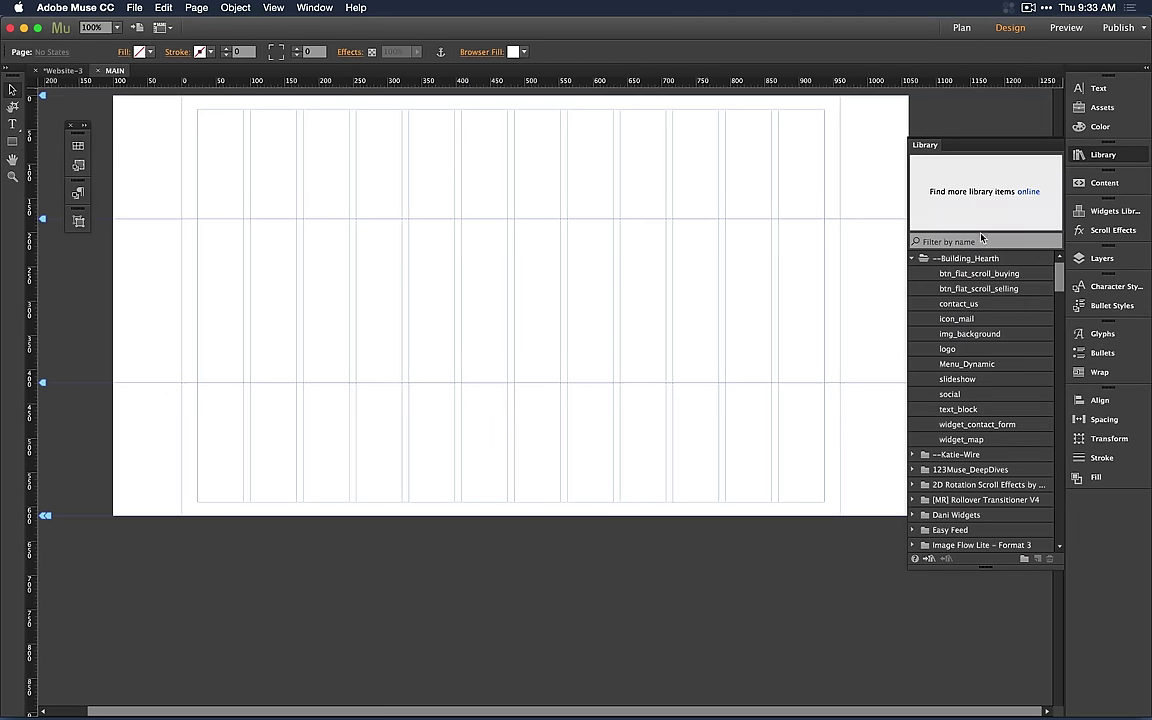
click(968, 277)
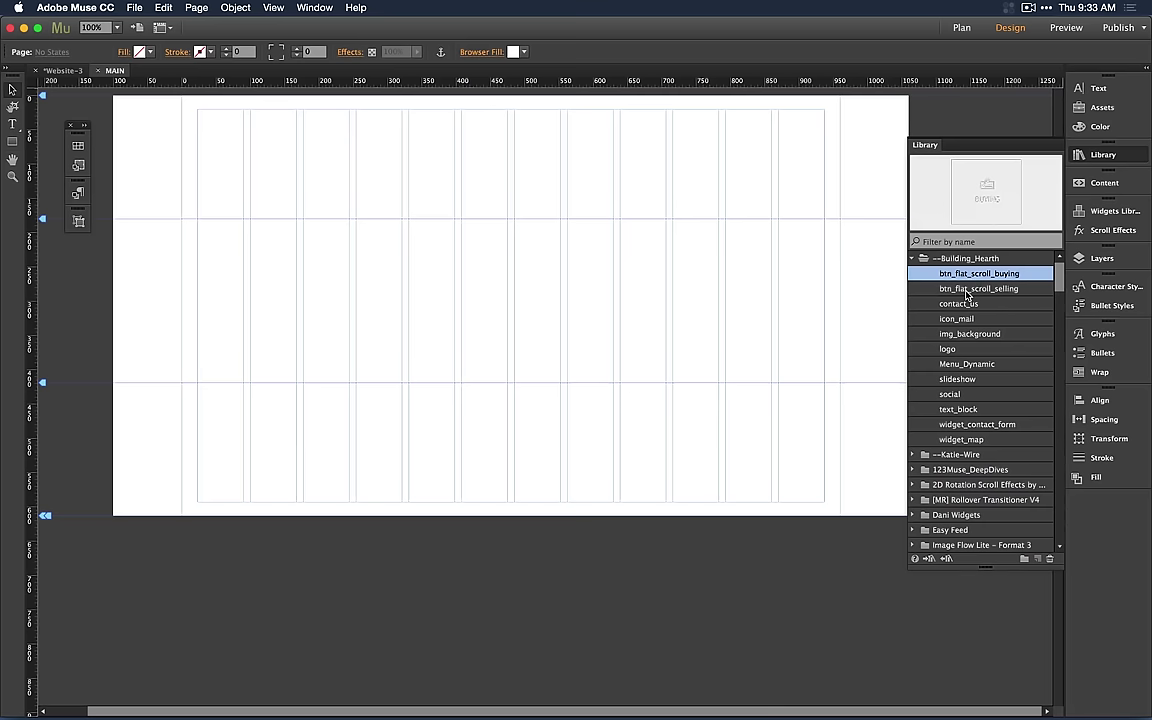
click(950, 289)
click(956, 306)
click(956, 319)
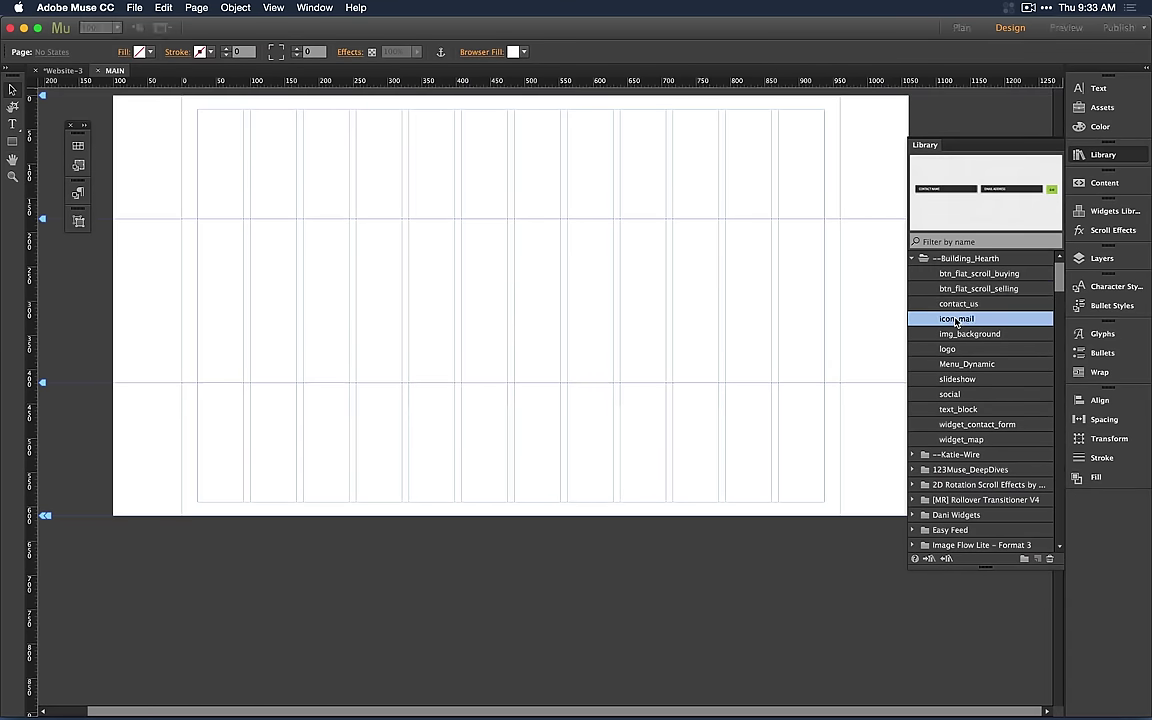
click(955, 334)
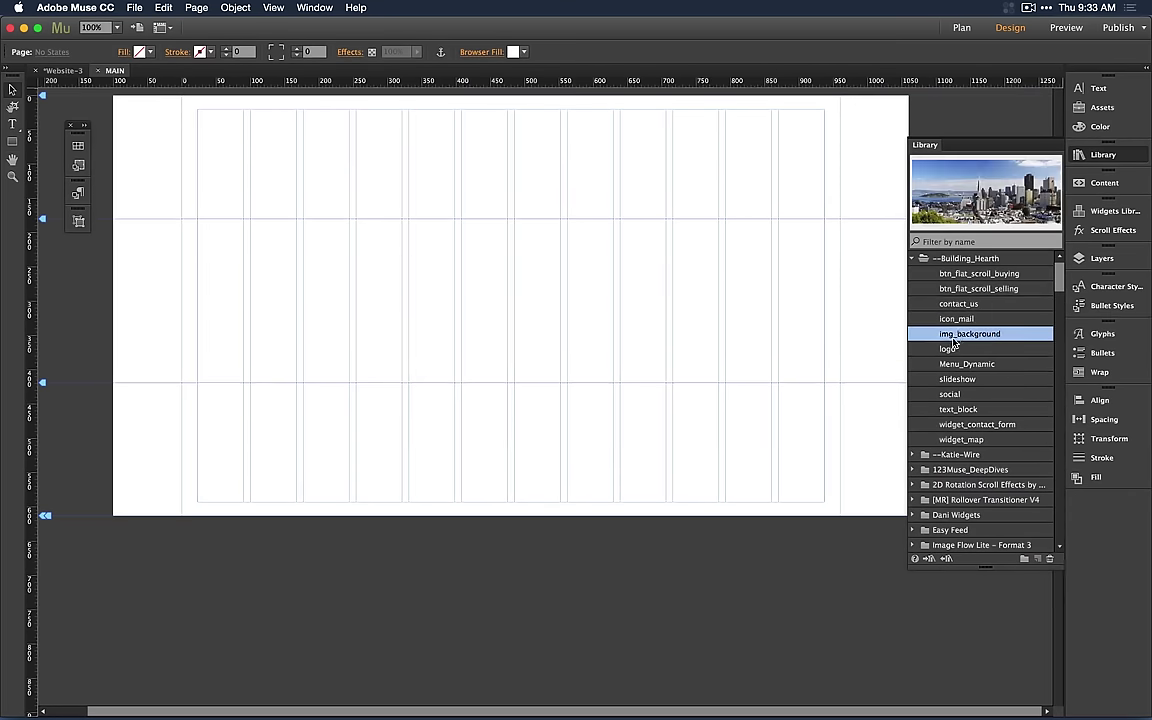
click(952, 349)
click(953, 379)
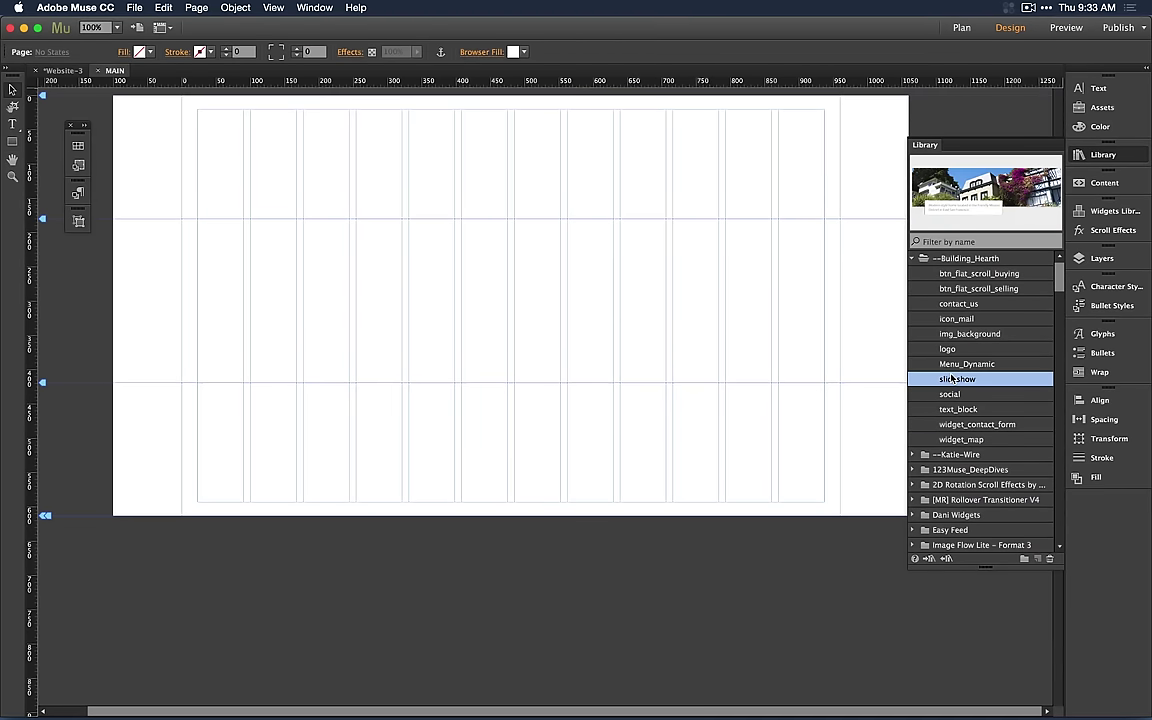
click(949, 397)
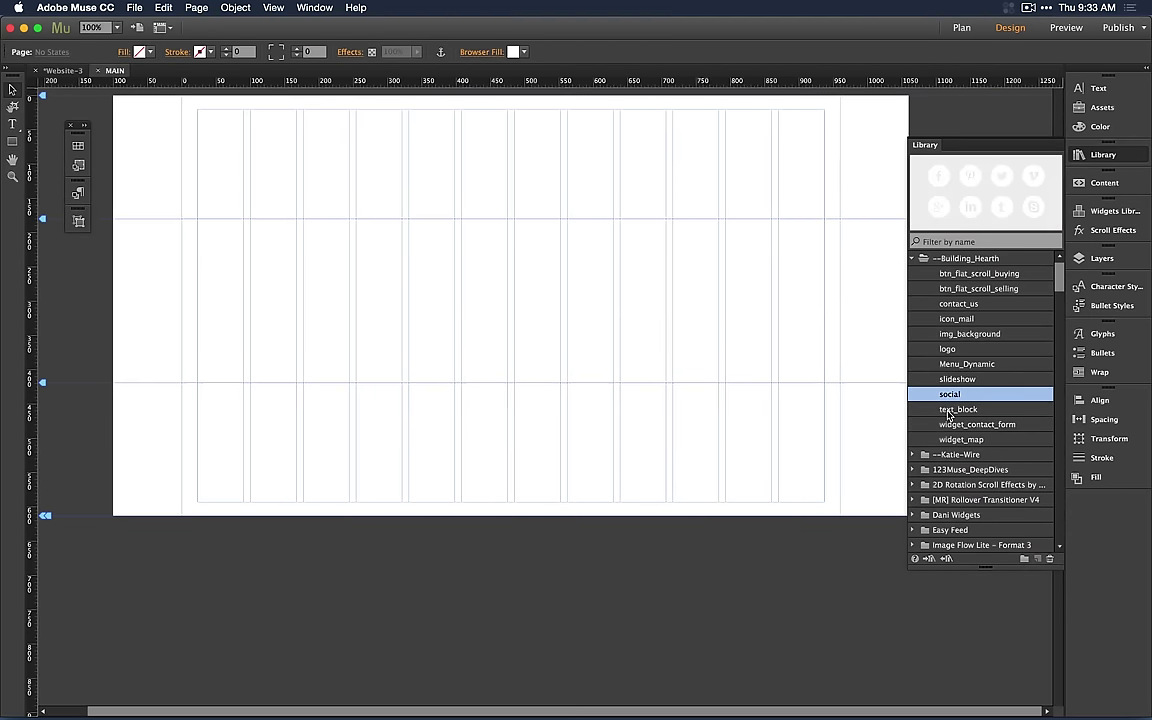
click(950, 412)
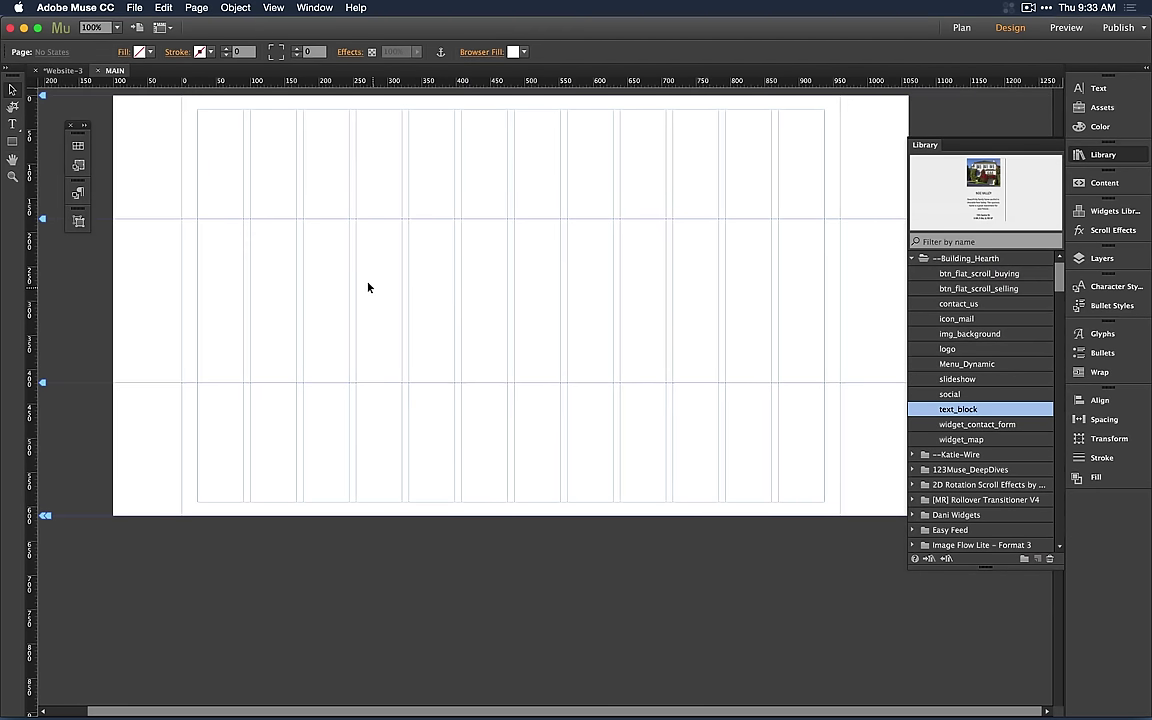
Launch Skitch over the Hearth Listings demo in Chrome.
key(super+Tab)
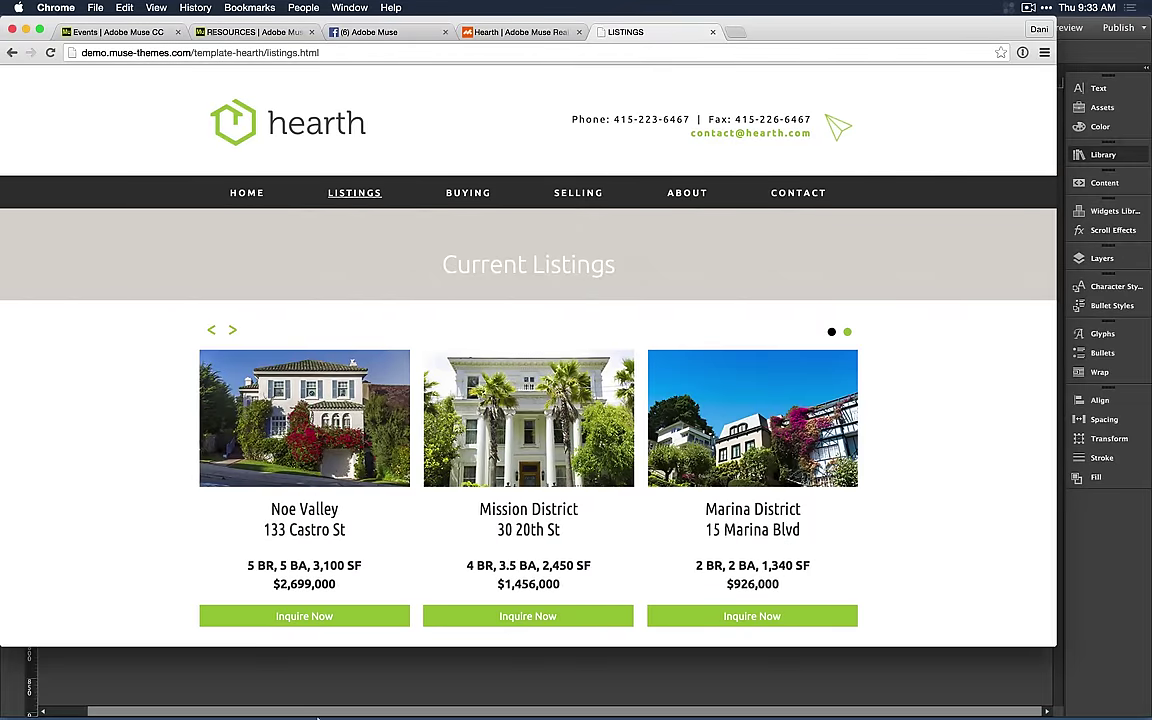
mouse_move(405, 690)
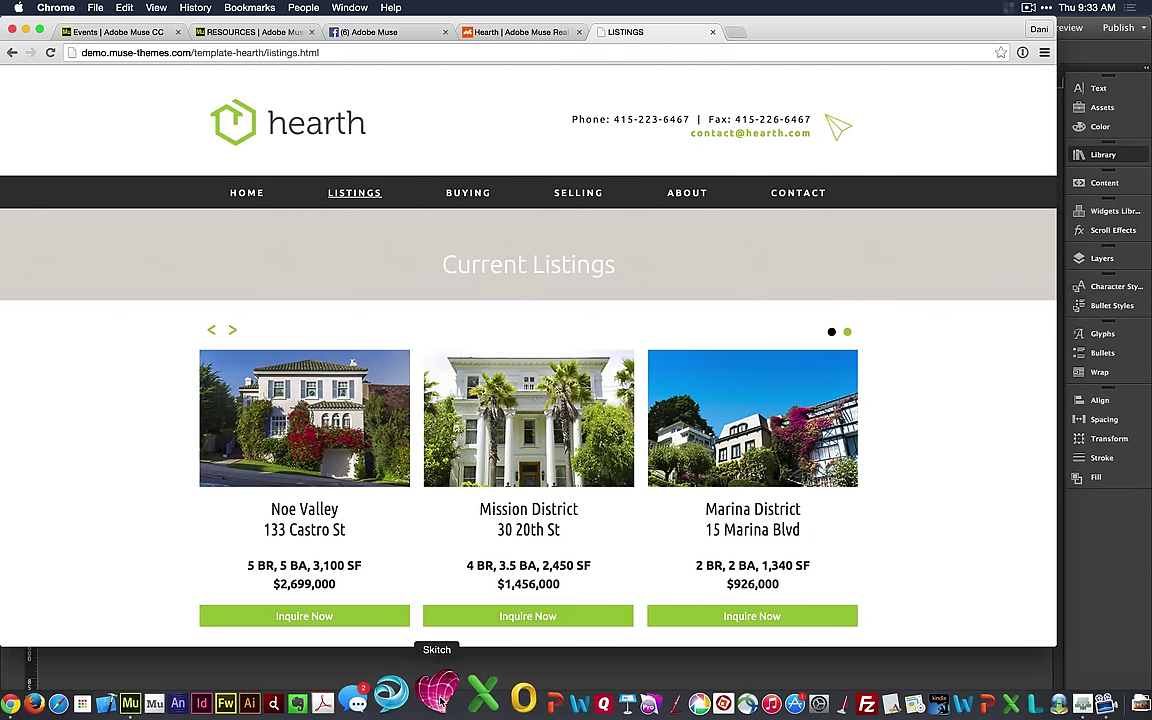
click(440, 700)
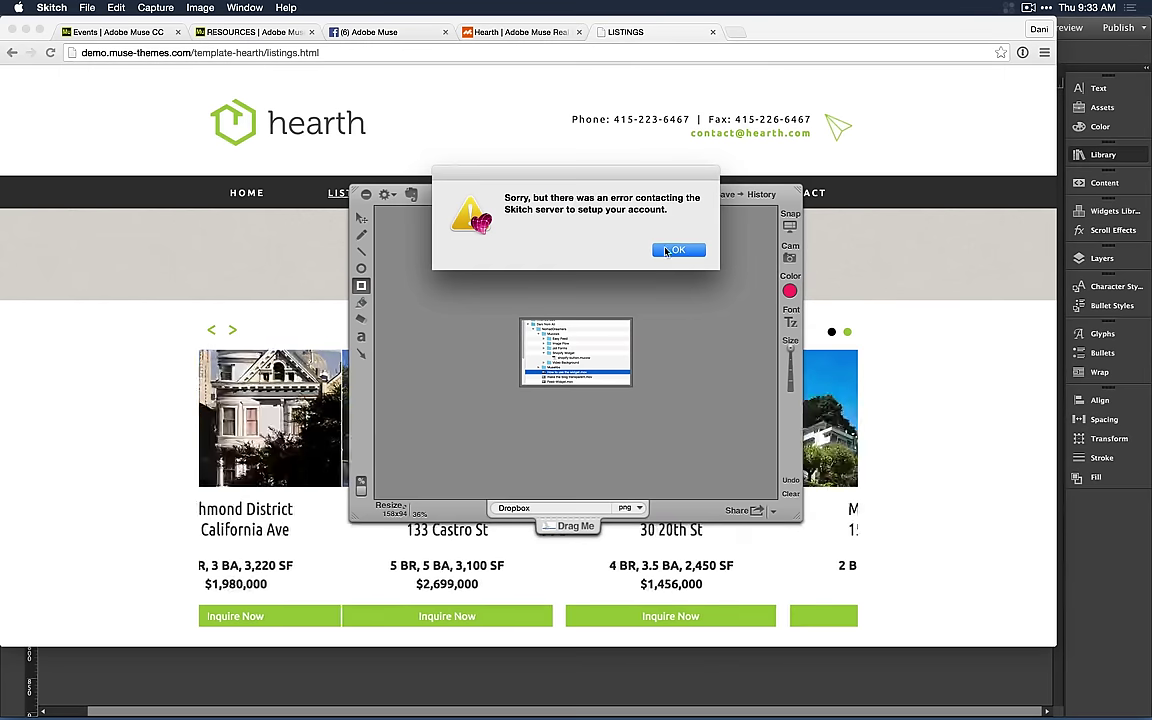
Dismiss the Skitch error and snap the Hearth logo and top menu bar.
click(671, 250)
click(262, 272)
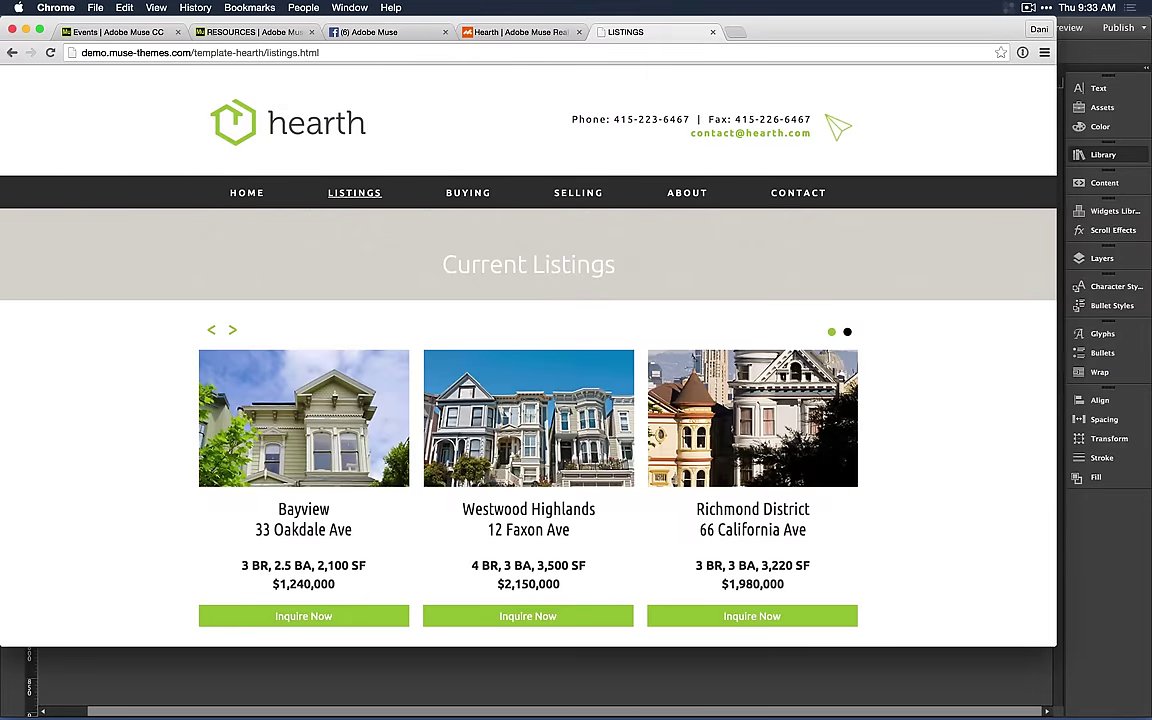
key(super+shift+5)
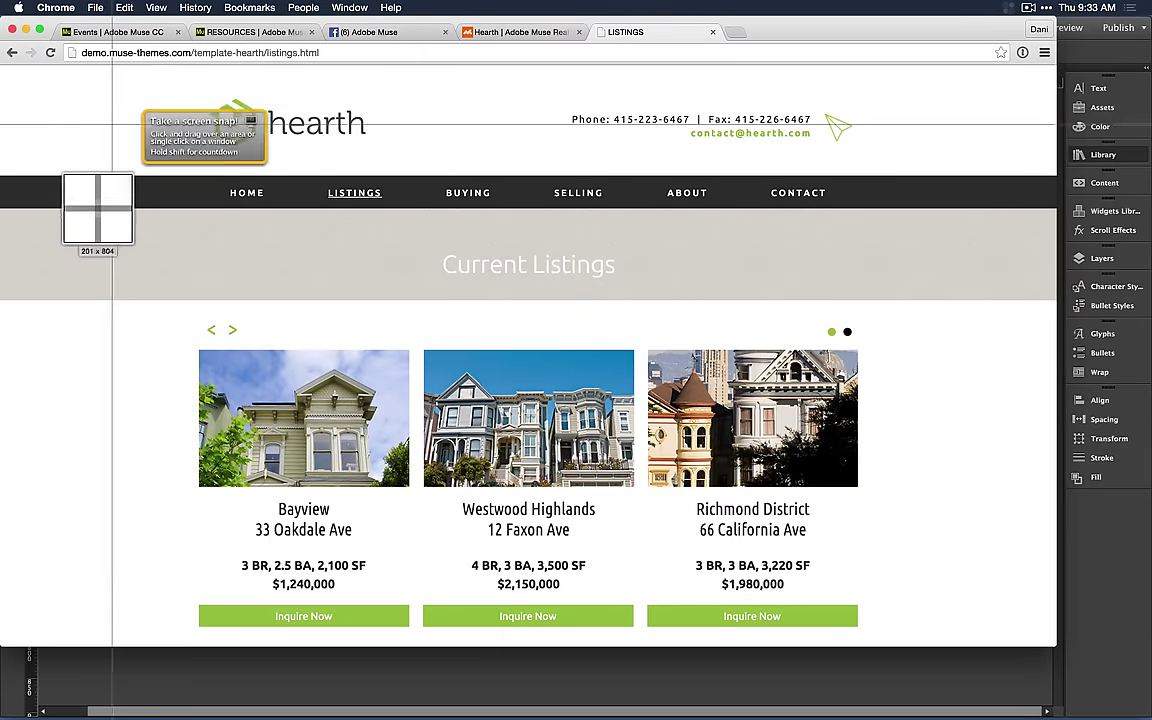
drag(111, 95, 288, 318)
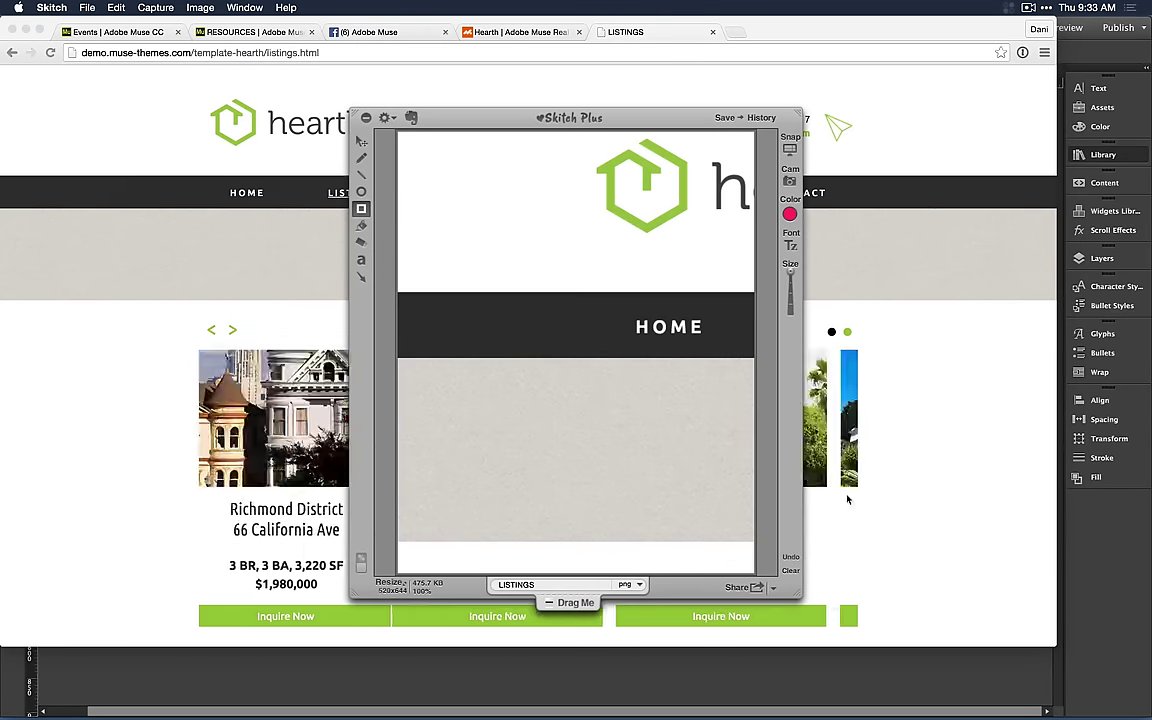
Shrink the snapshot to 25 percent and return to Muse.
drag(796, 589, 525, 270)
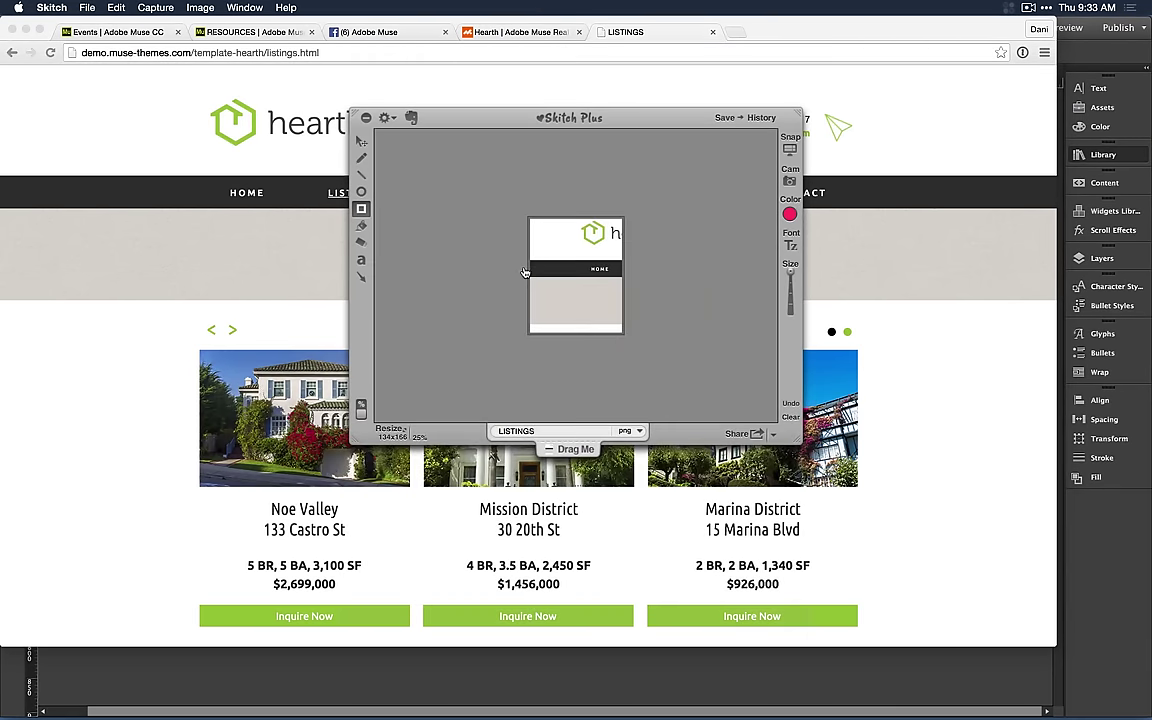
click(291, 257)
key(super+Tab)
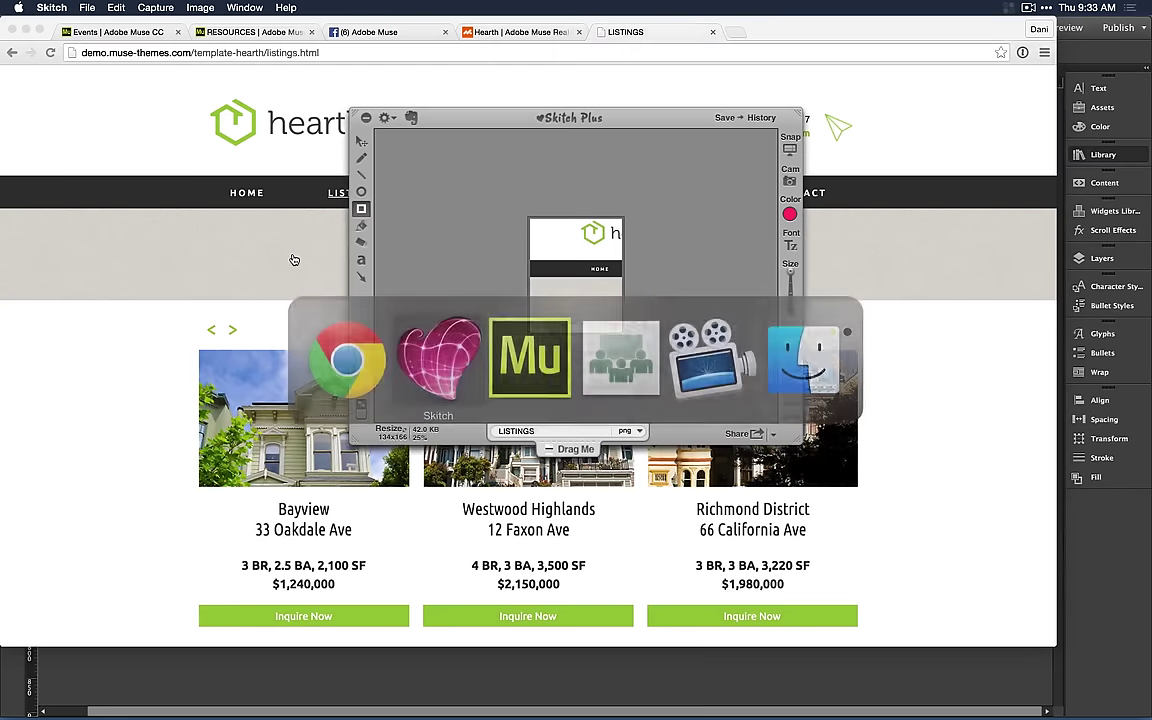
key(super+Tab)
key(super+Tab)
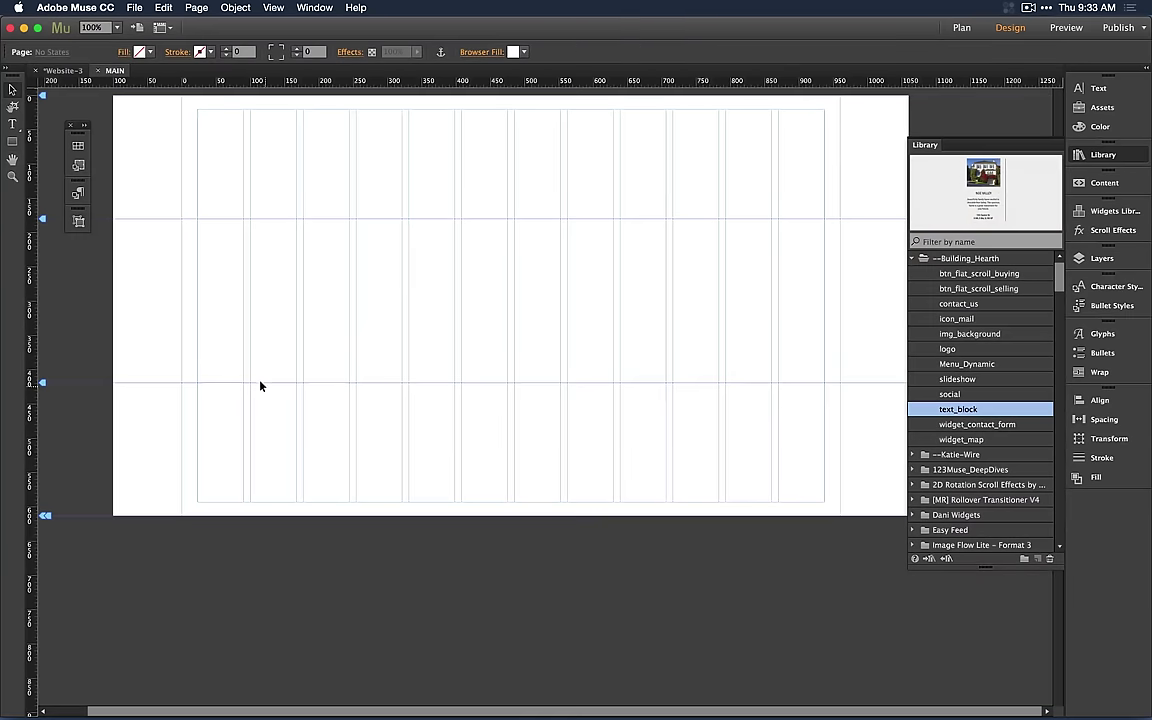
Paste the Hearth header snapshot at the page's upper left, then toggle the Color panel.
key(super+v)
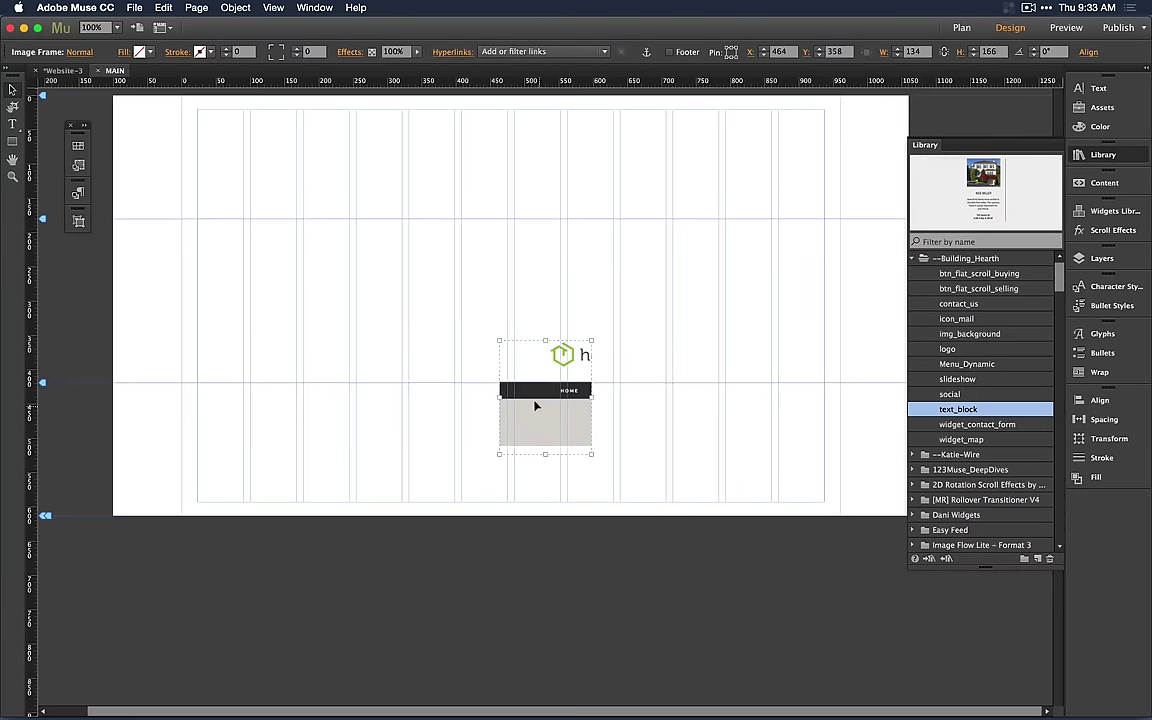
drag(535, 405, 159, 300)
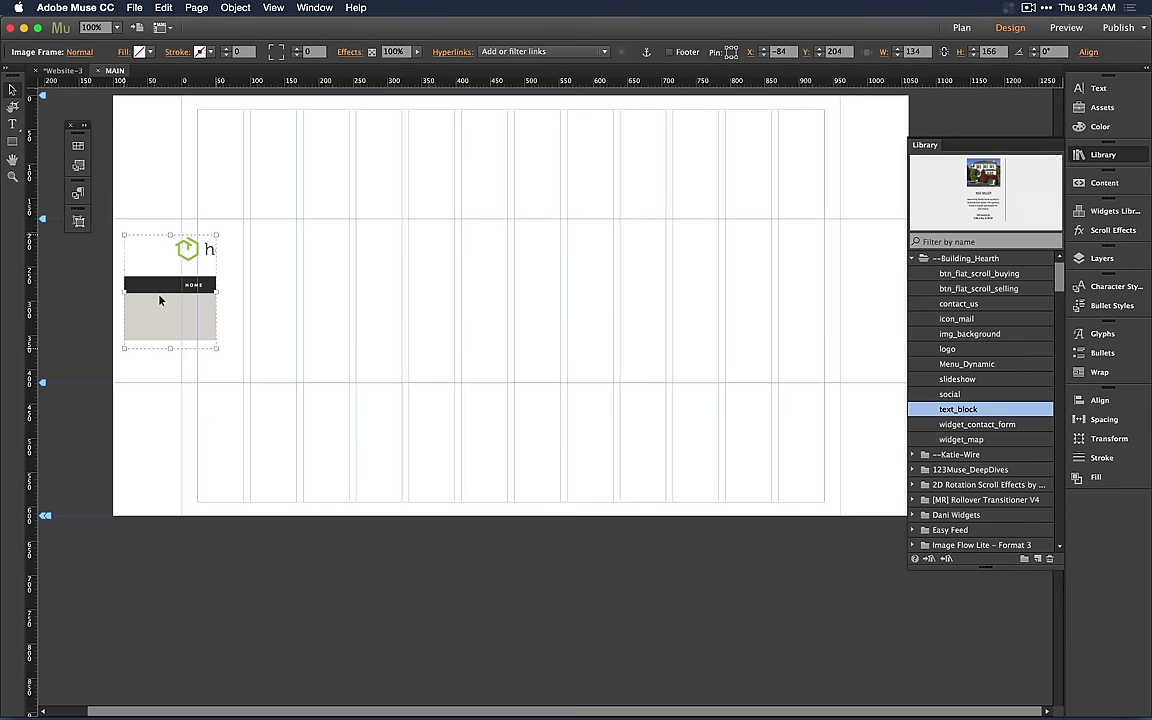
click(1094, 129)
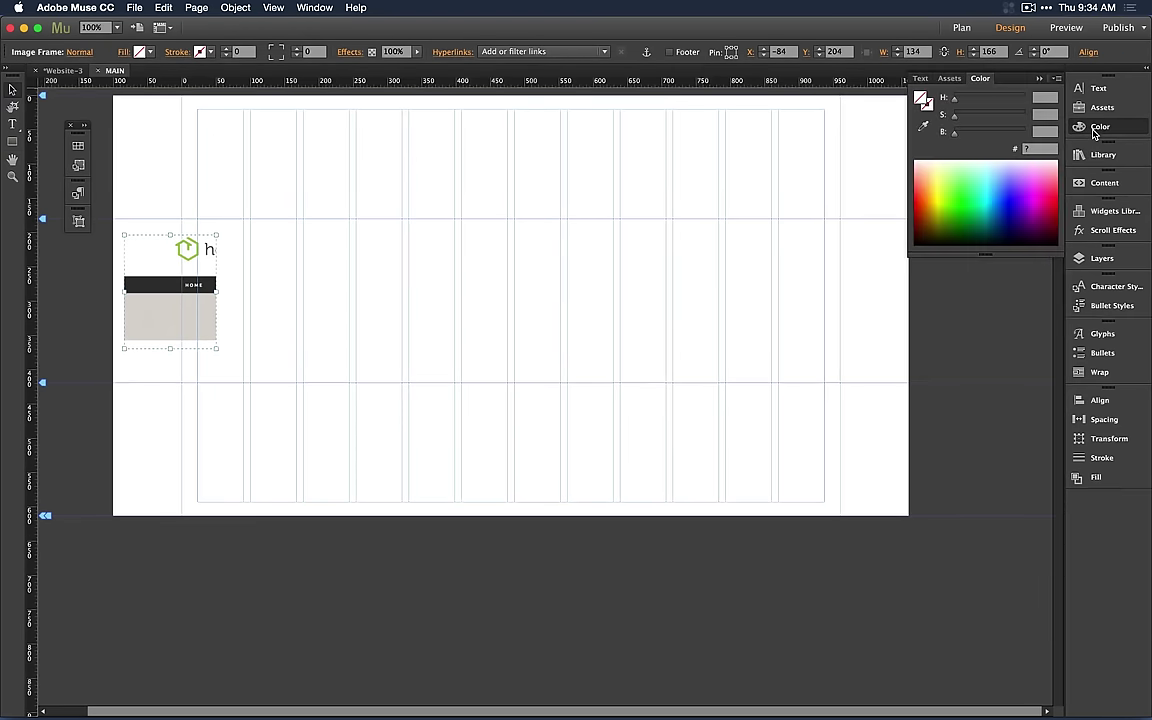
click(1094, 131)
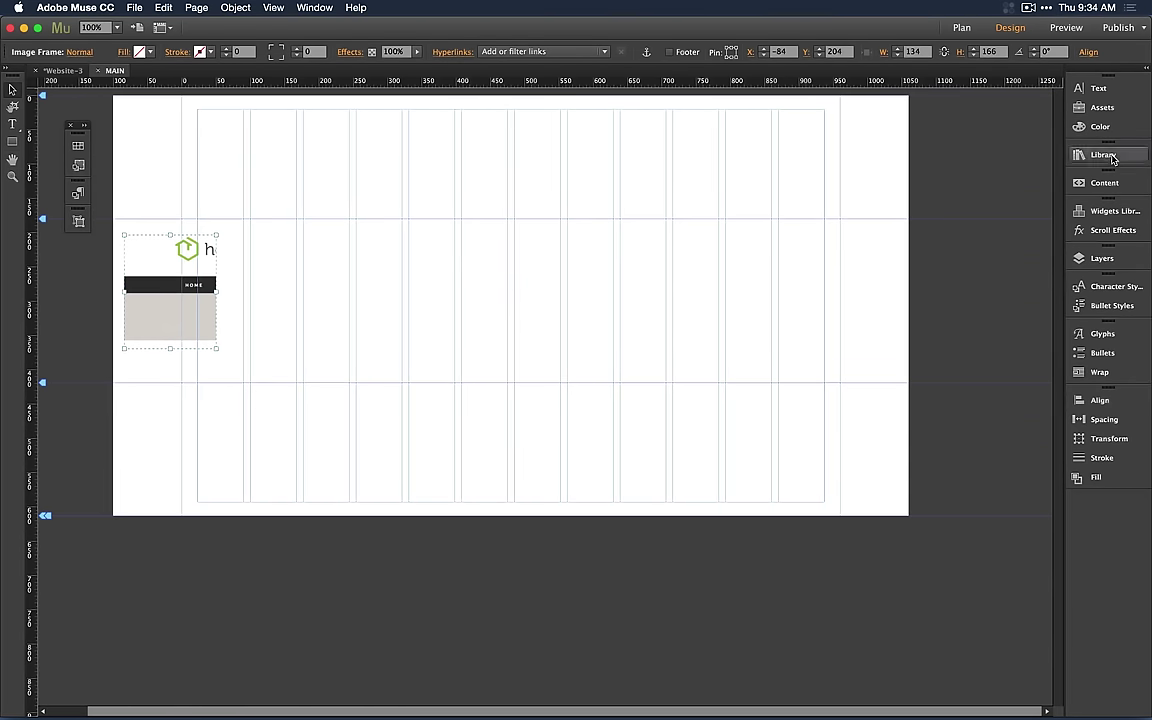
Pull the Swatches panel out of the styles group into its own panel.
click(84, 125)
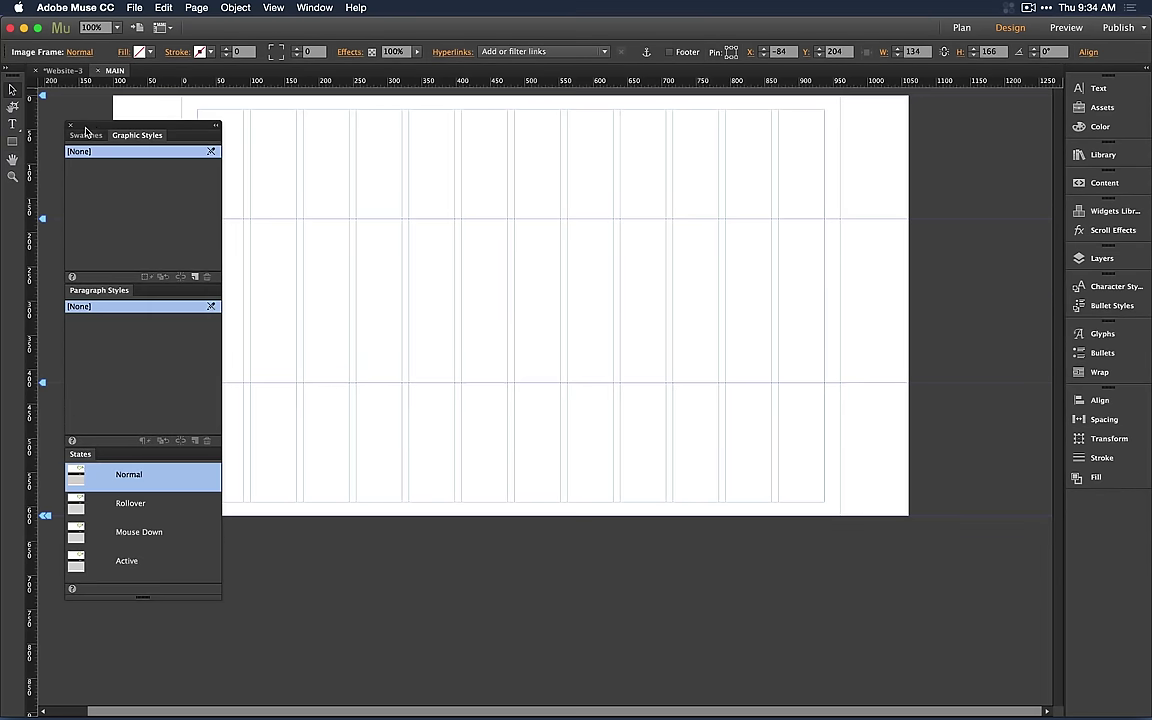
mouse_move(86, 128)
mouse_down()
mouse_move(57, 120)
mouse_move(78, 121)
mouse_up()
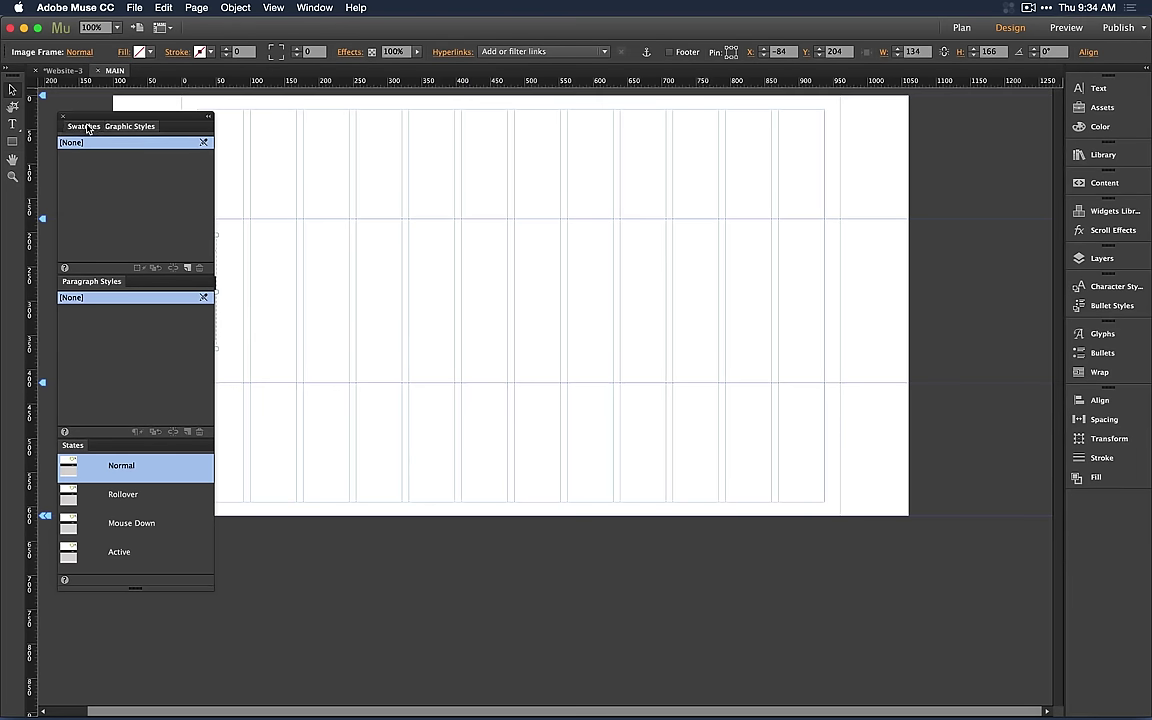
drag(82, 124, 140, 118)
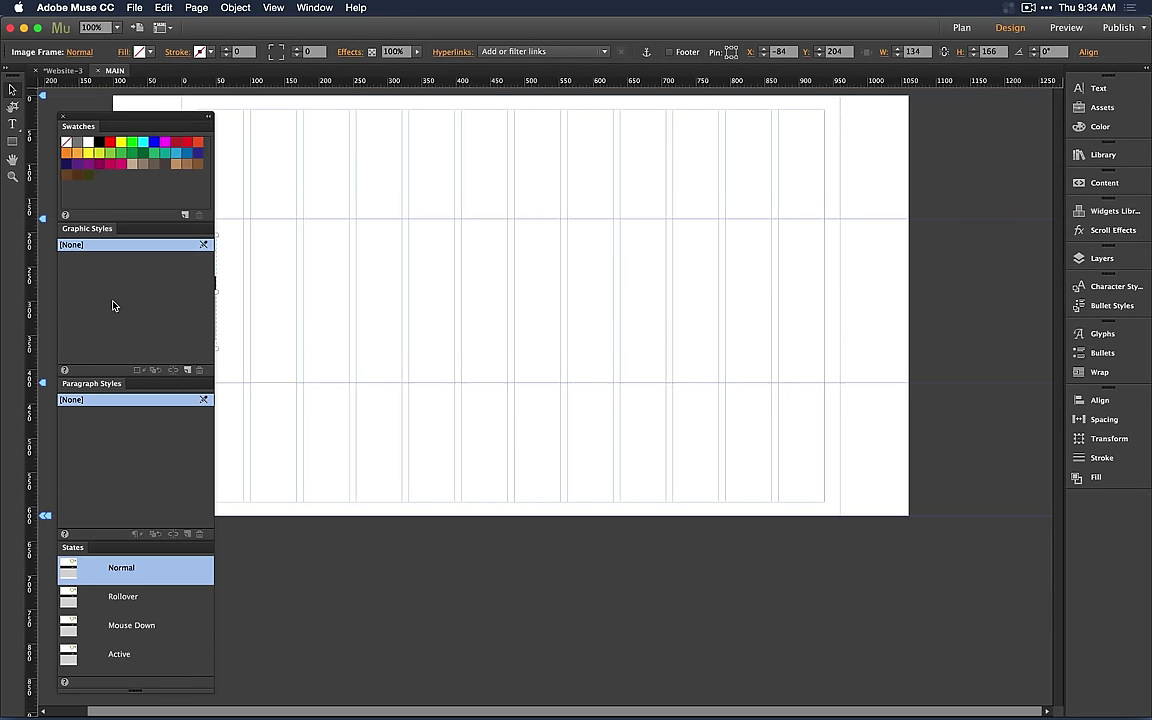
Delete all unused swatches, leaving none, white and black, and move the panels right.
right_click(138, 186)
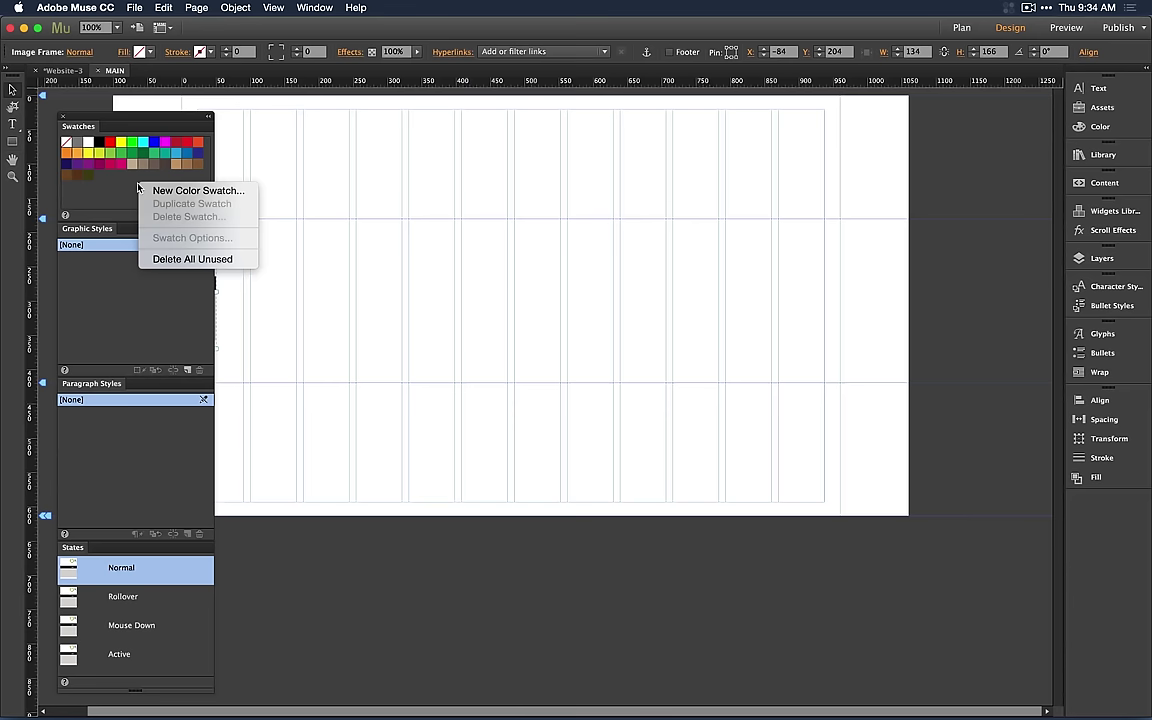
click(190, 259)
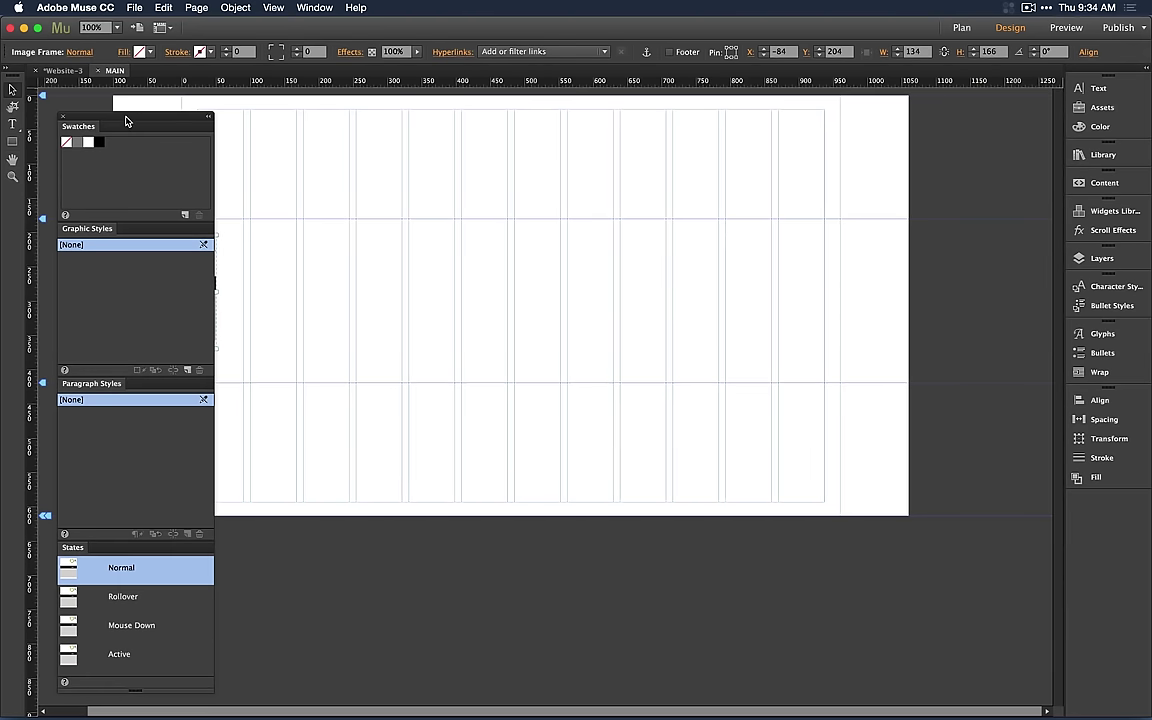
drag(126, 121, 995, 111)
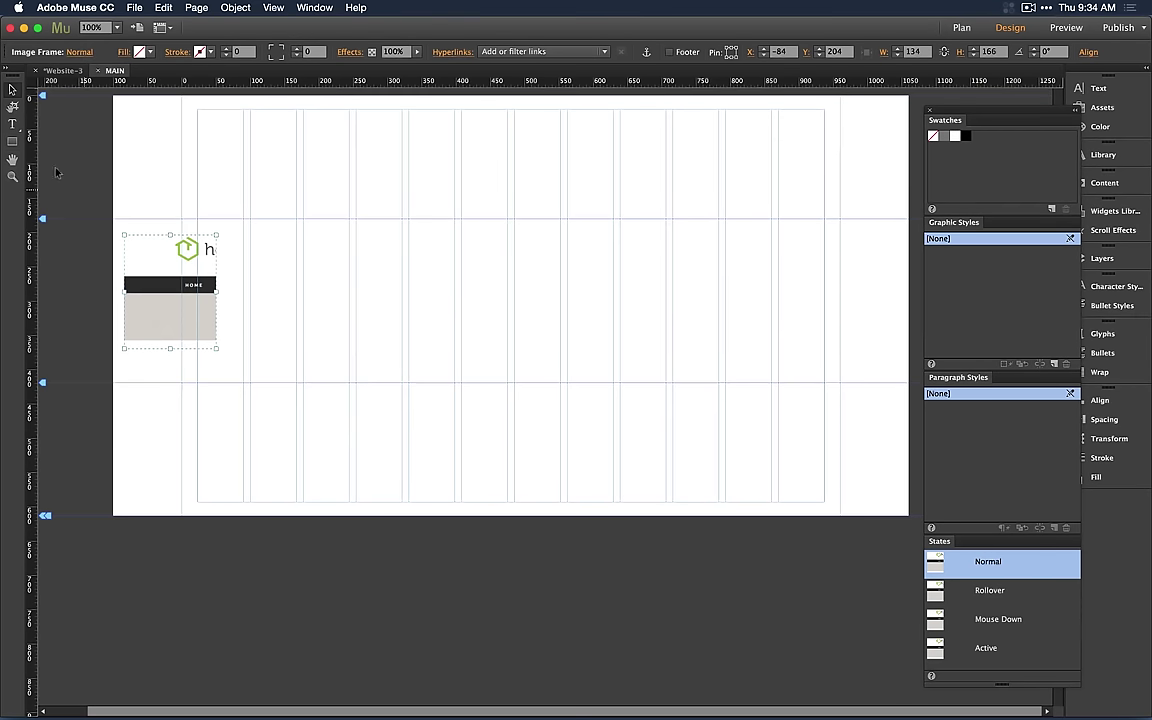
Draw a small 37×38 px empty rectangle near the top of the page.
click(12, 141)
drag(528, 142, 559, 173)
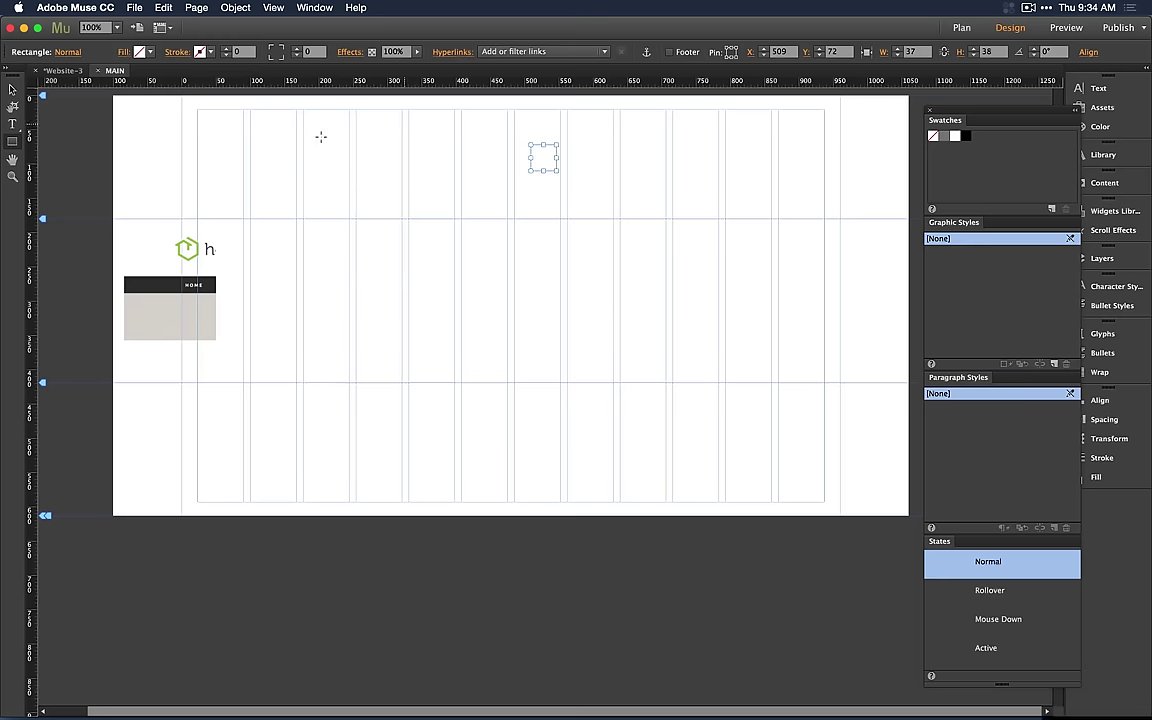
click(12, 89)
click(590, 161)
click(540, 158)
click(588, 176)
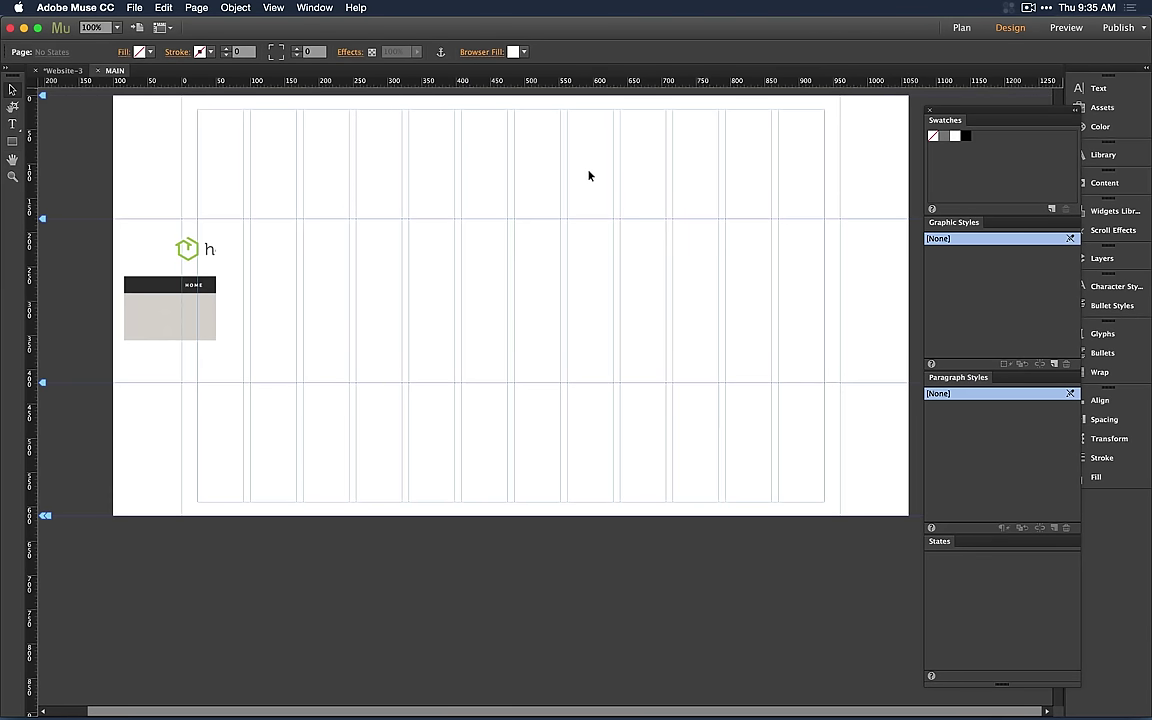
Show frame edges and Alt-drag a copy of the square just to its right.
click(273, 7)
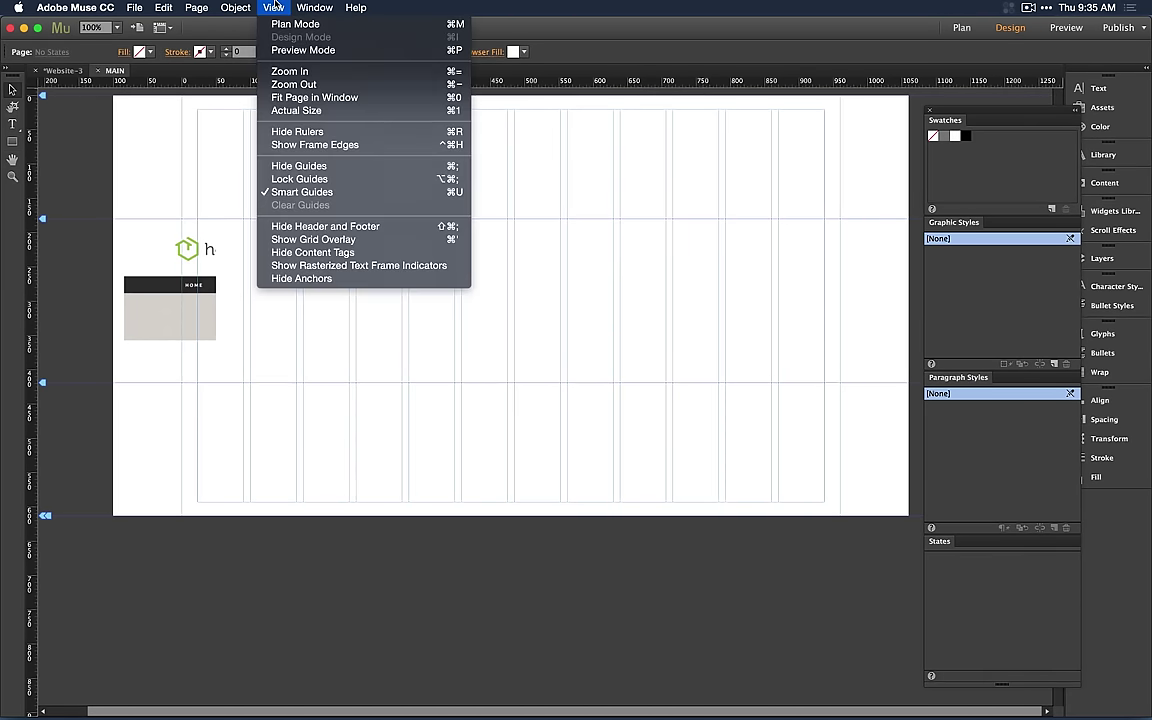
click(288, 145)
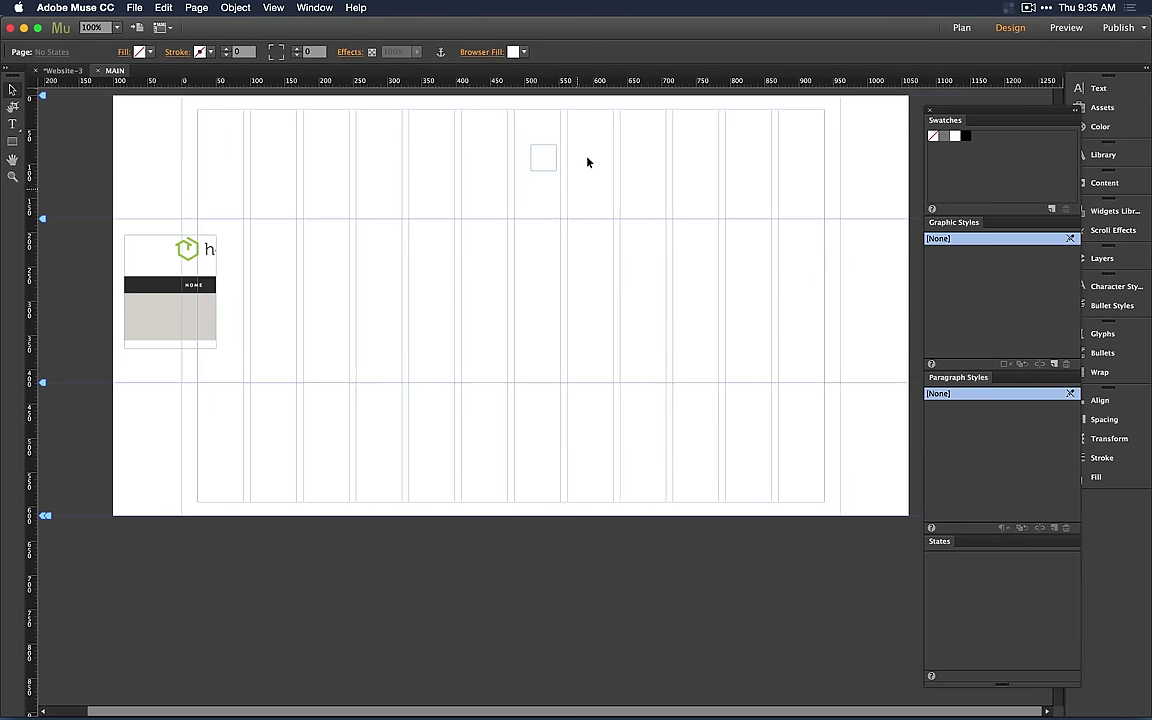
click(538, 160)
drag(538, 160, 578, 168)
click(542, 155)
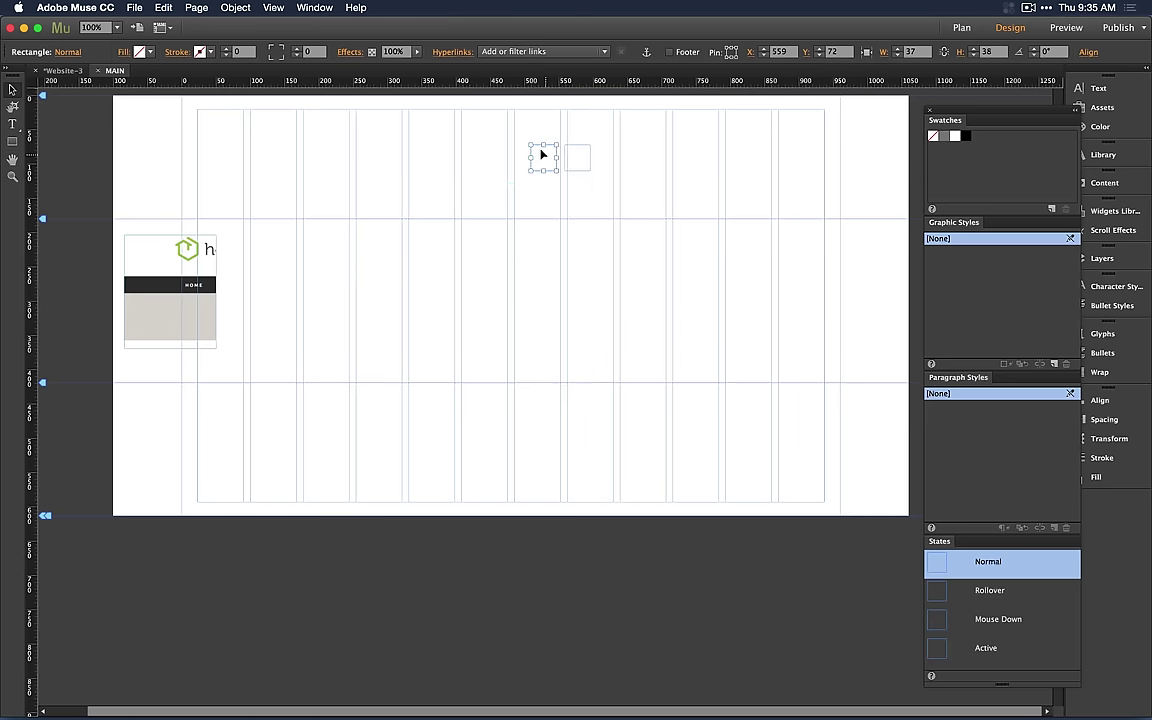
Fill the first square with the logo's green using the Fill eyedropper.
click(141, 52)
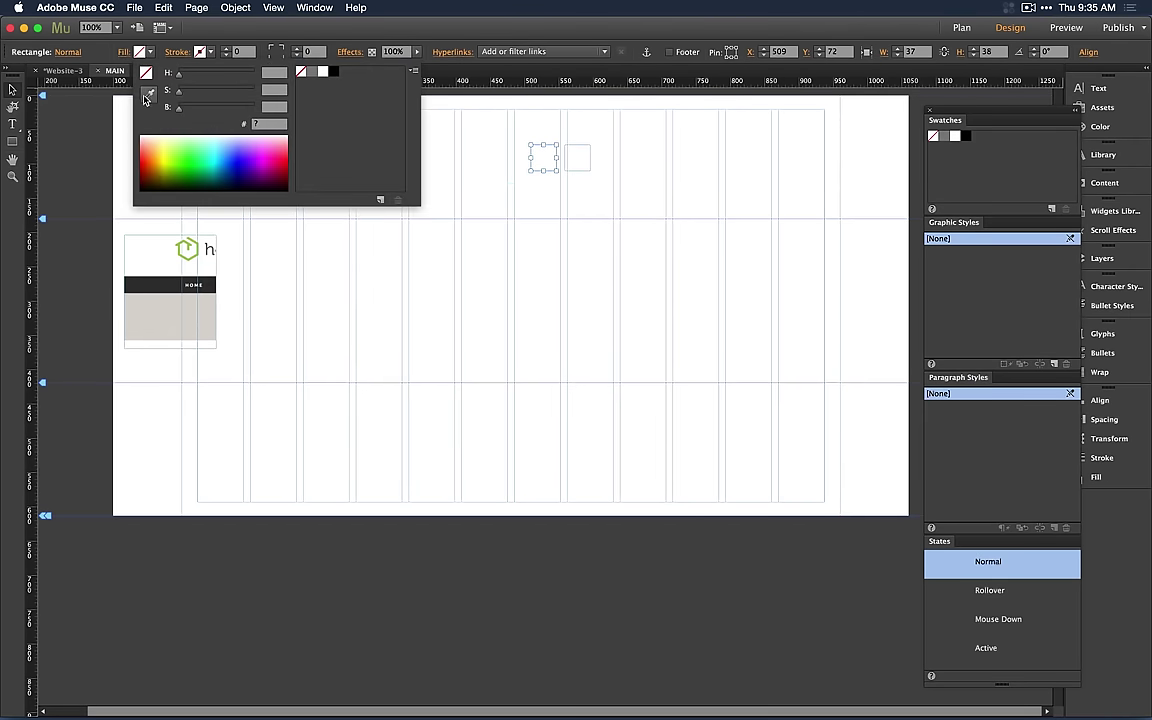
click(148, 93)
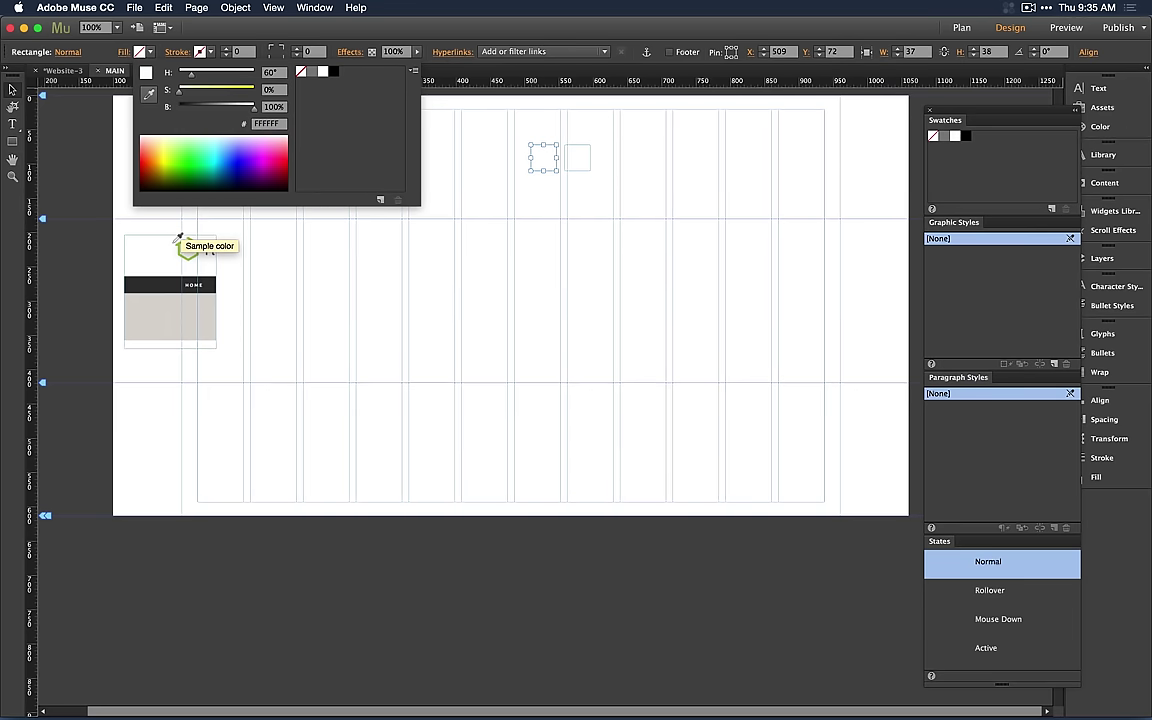
click(179, 239)
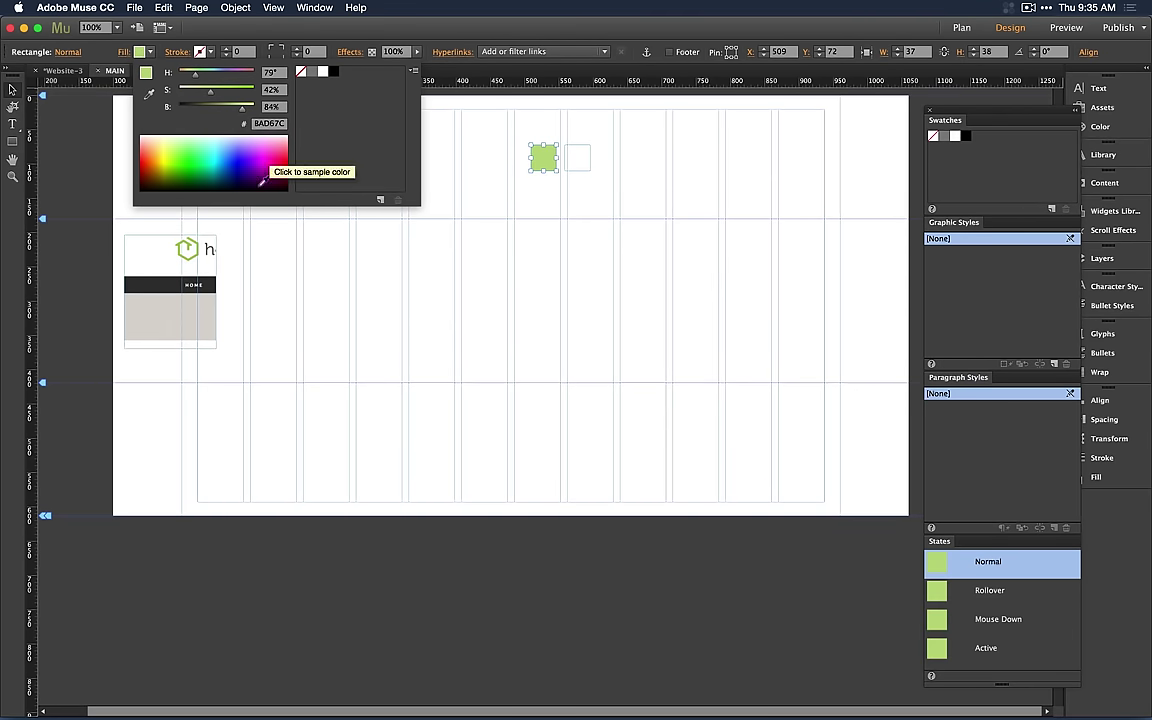
click(559, 162)
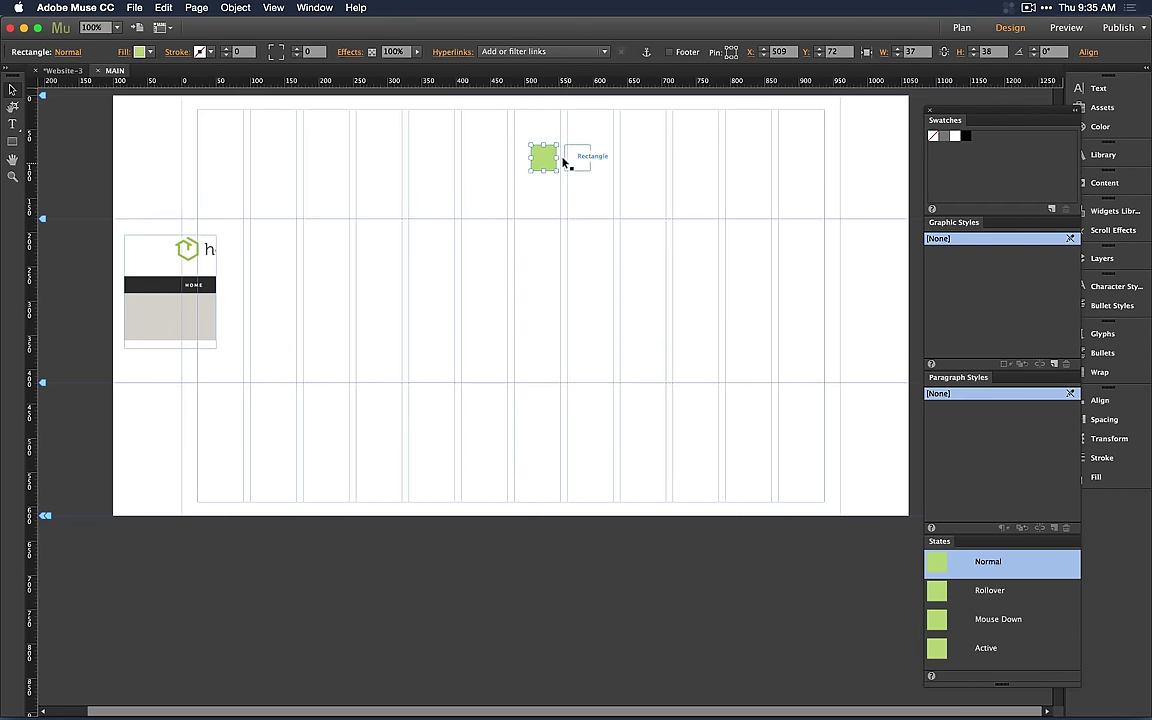
click(140, 53)
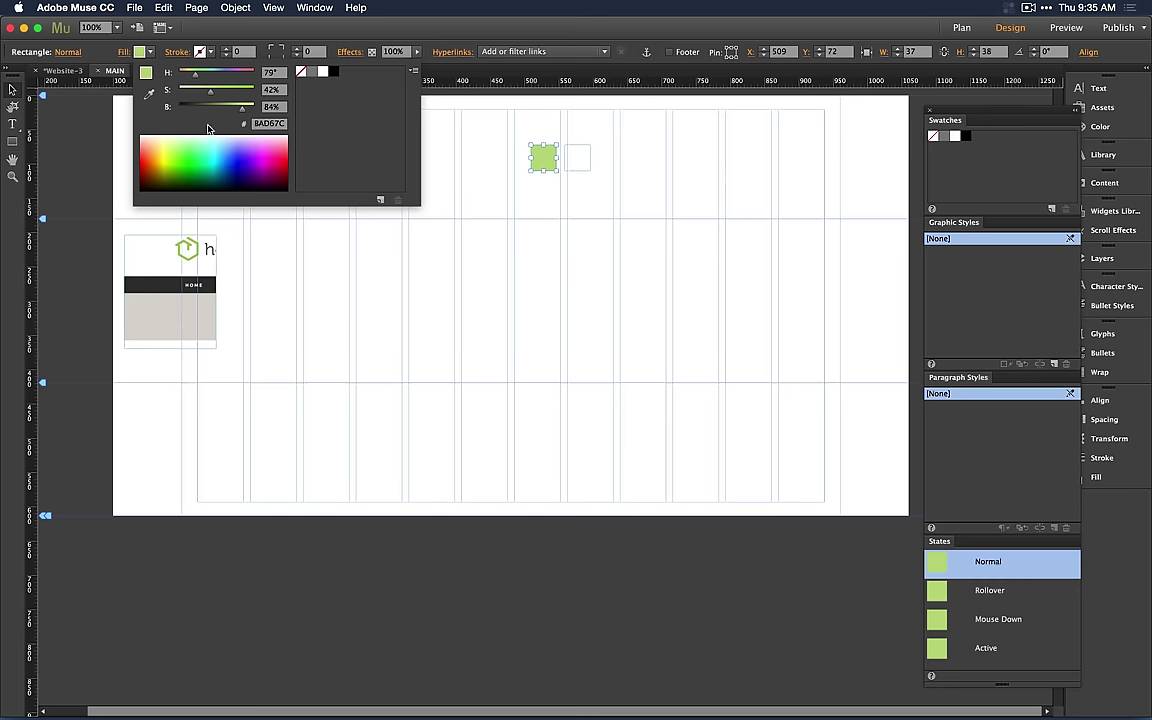
click(146, 96)
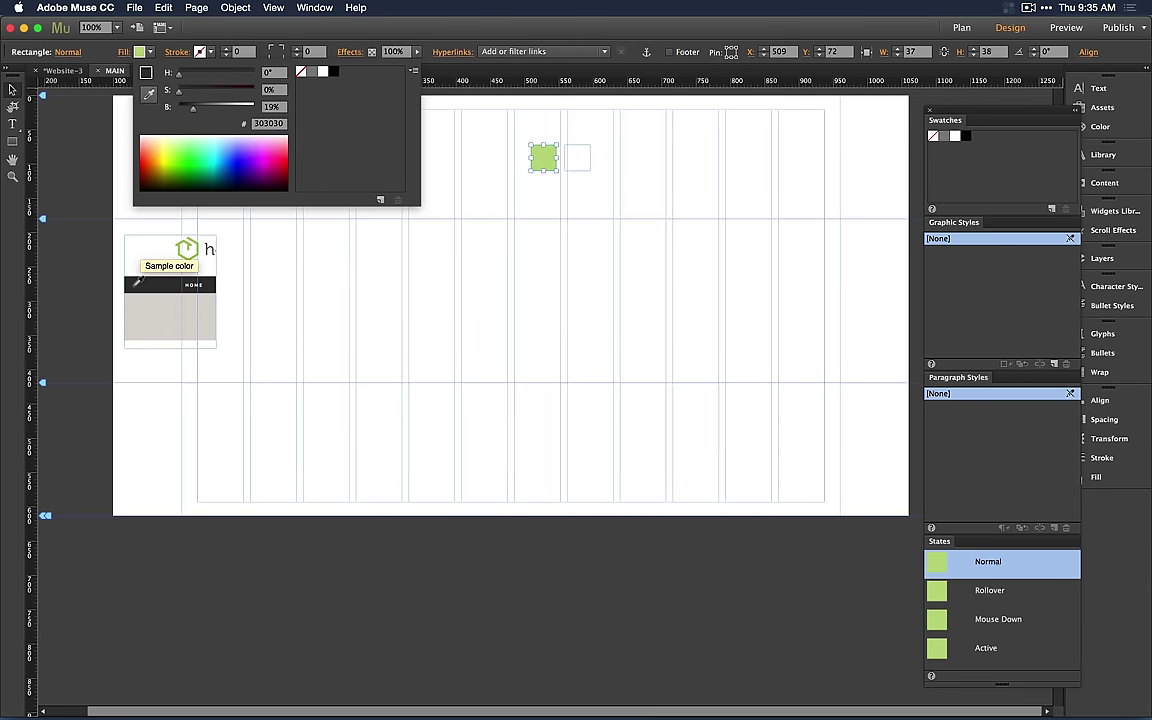
click(139, 289)
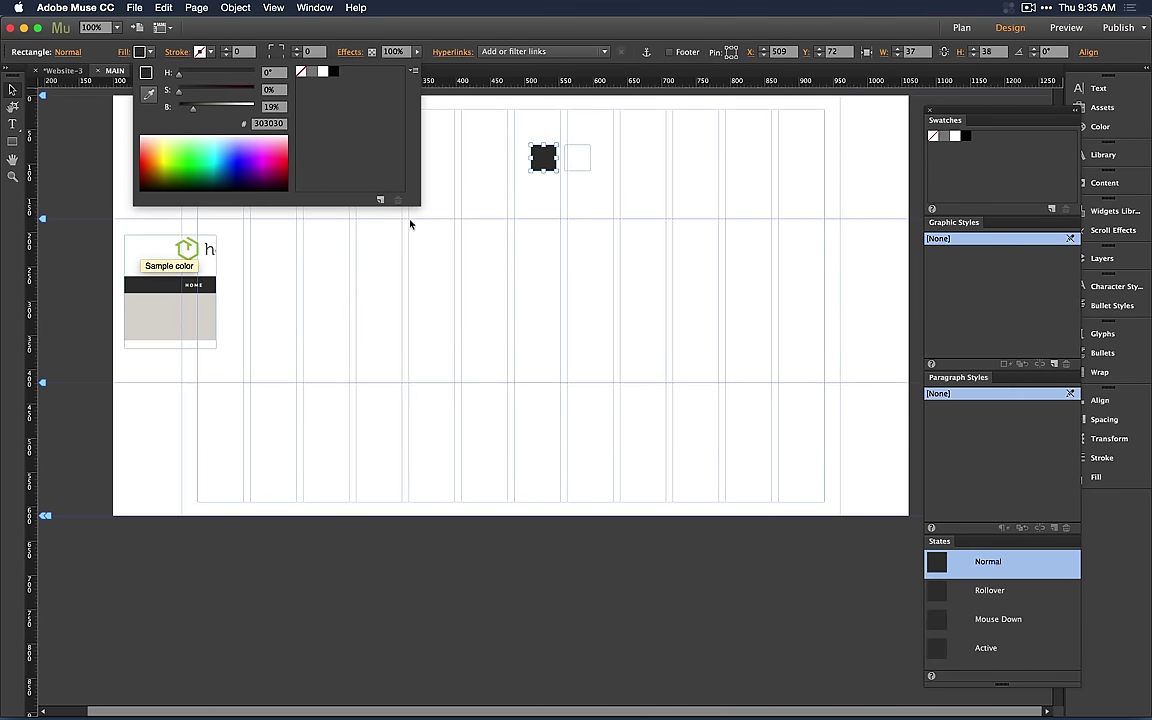
key(Escape)
Fill the second square with the light grey sampled from the page.
click(588, 160)
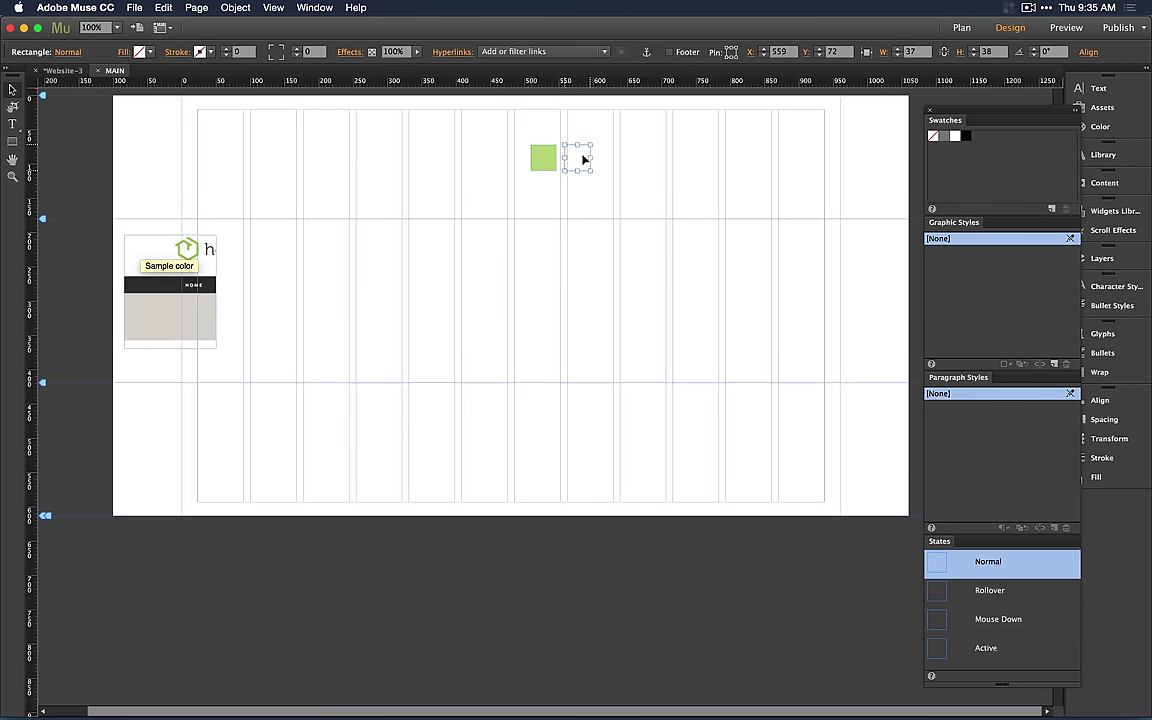
click(121, 51)
click(139, 52)
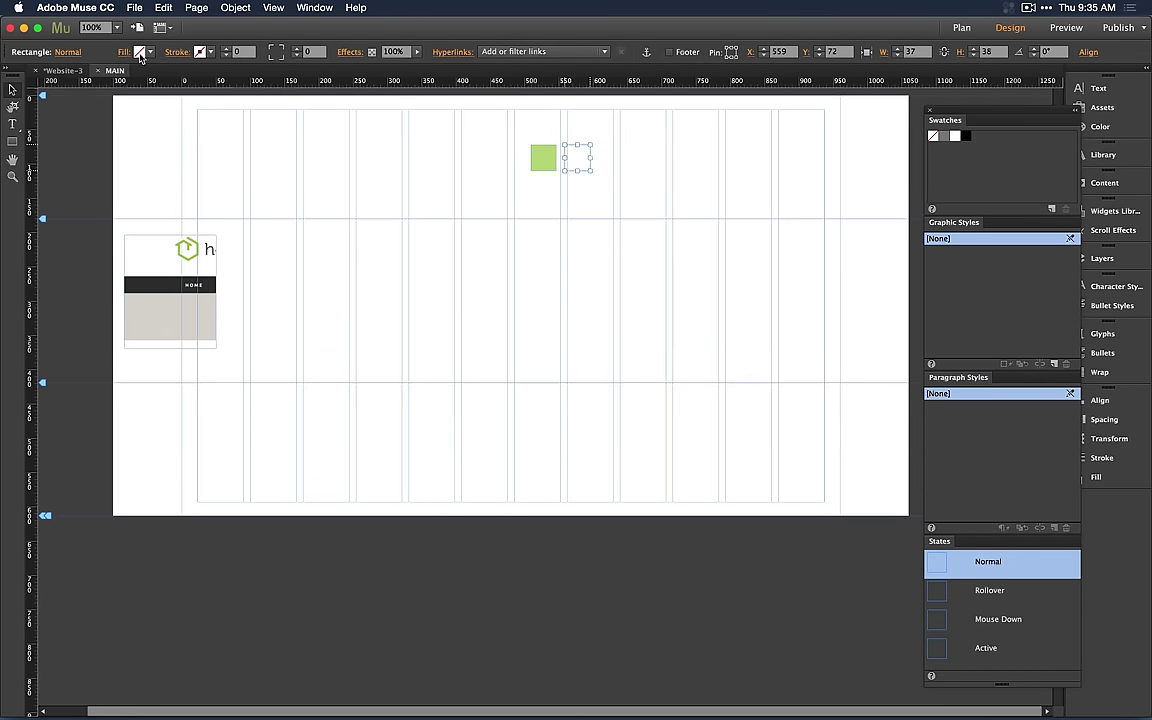
click(149, 93)
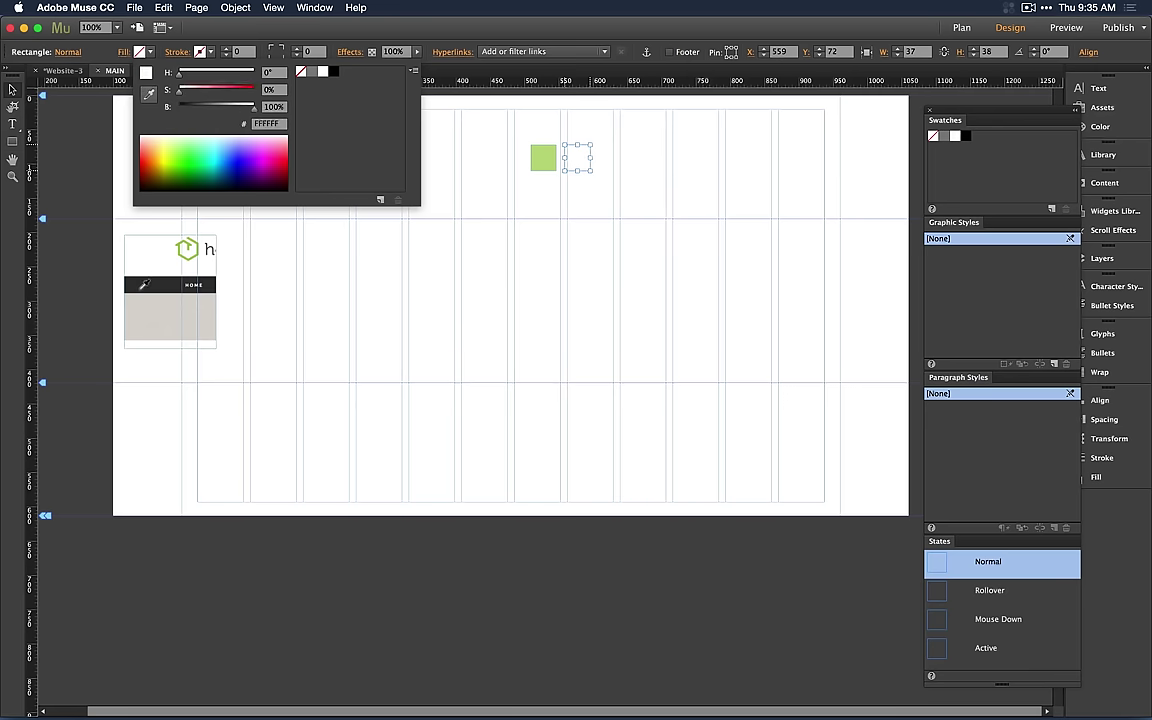
click(143, 296)
click(347, 283)
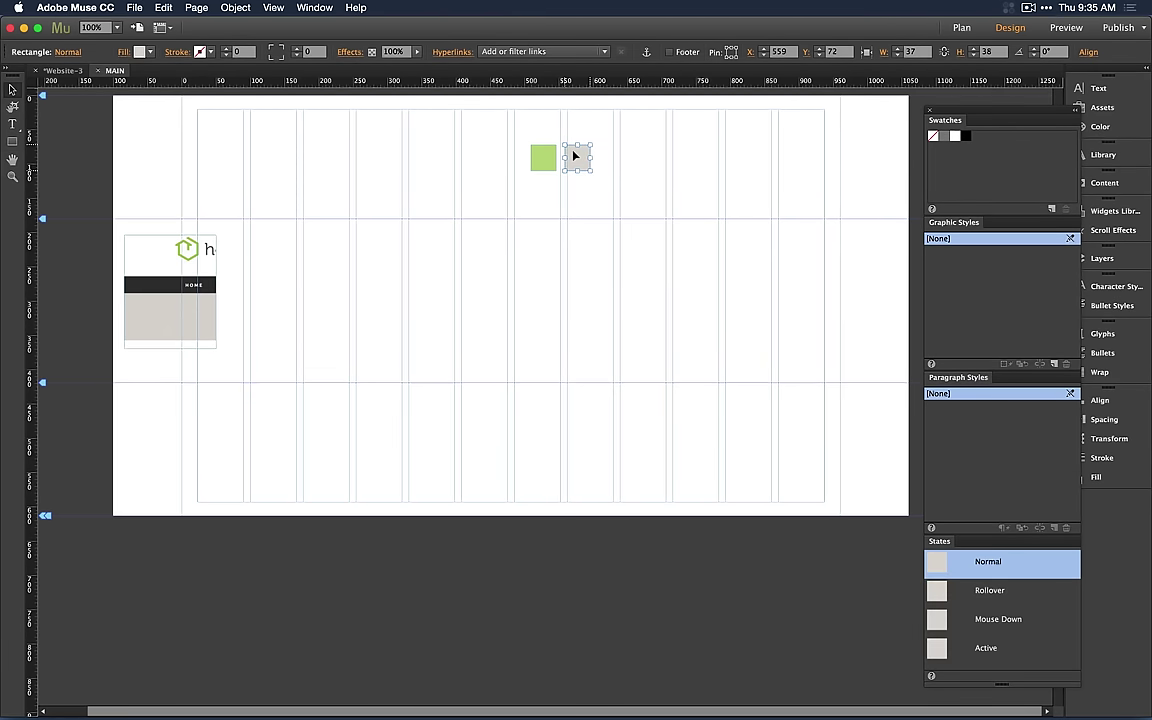
Duplicate a square and fill the middle one with the dark menu-bar colour.
alt+drag(575, 155, 616, 158)
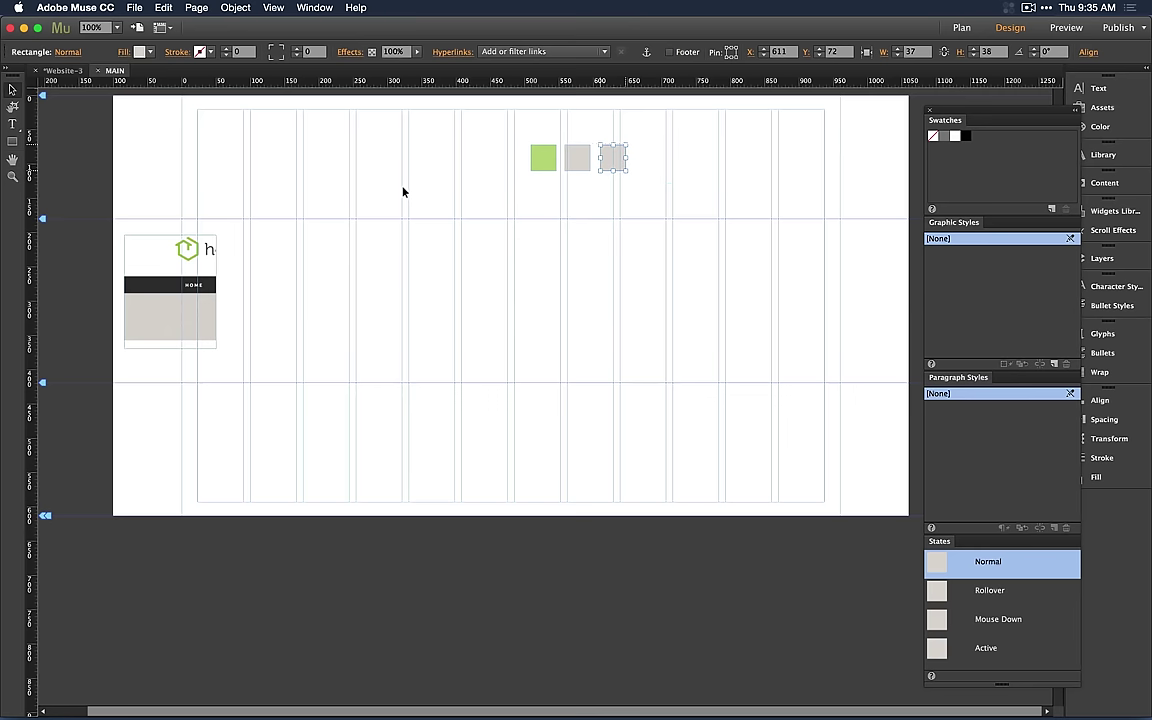
click(565, 157)
click(123, 51)
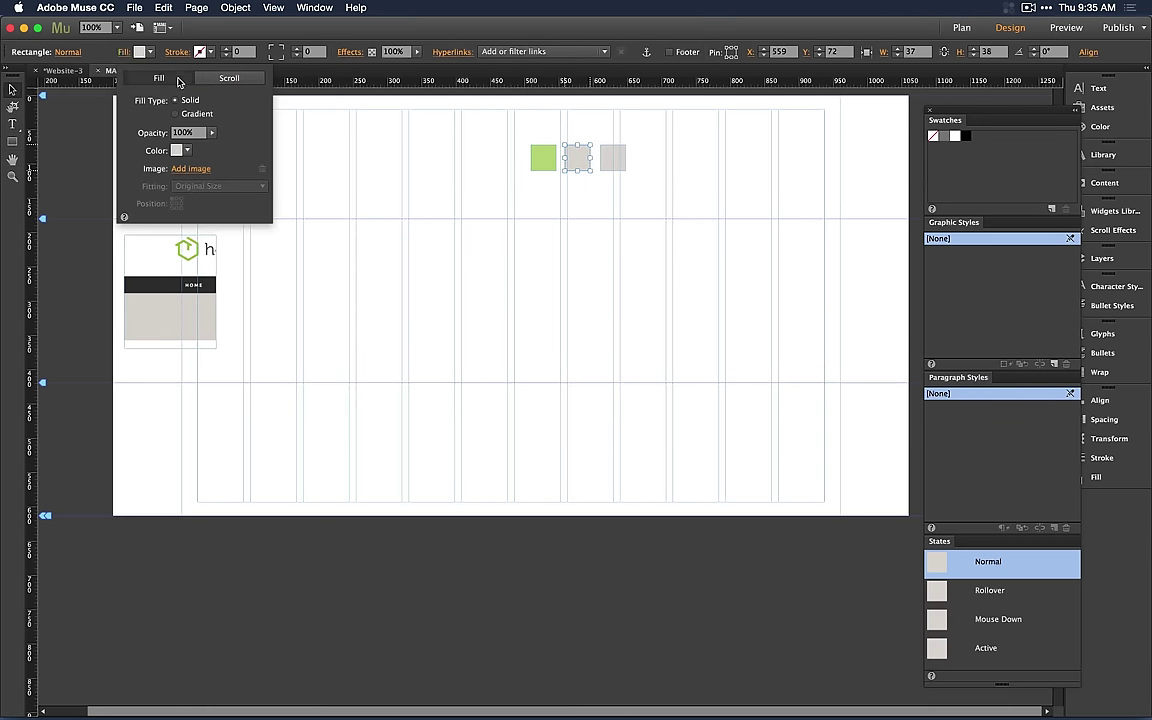
click(146, 51)
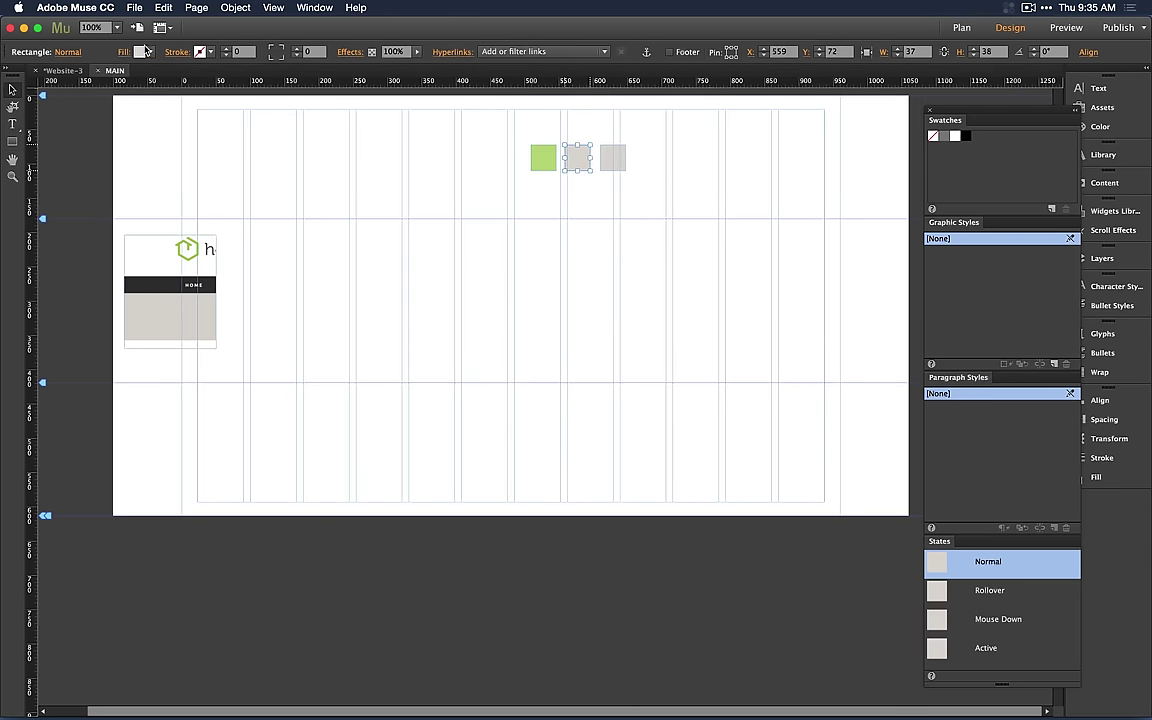
click(146, 51)
click(150, 93)
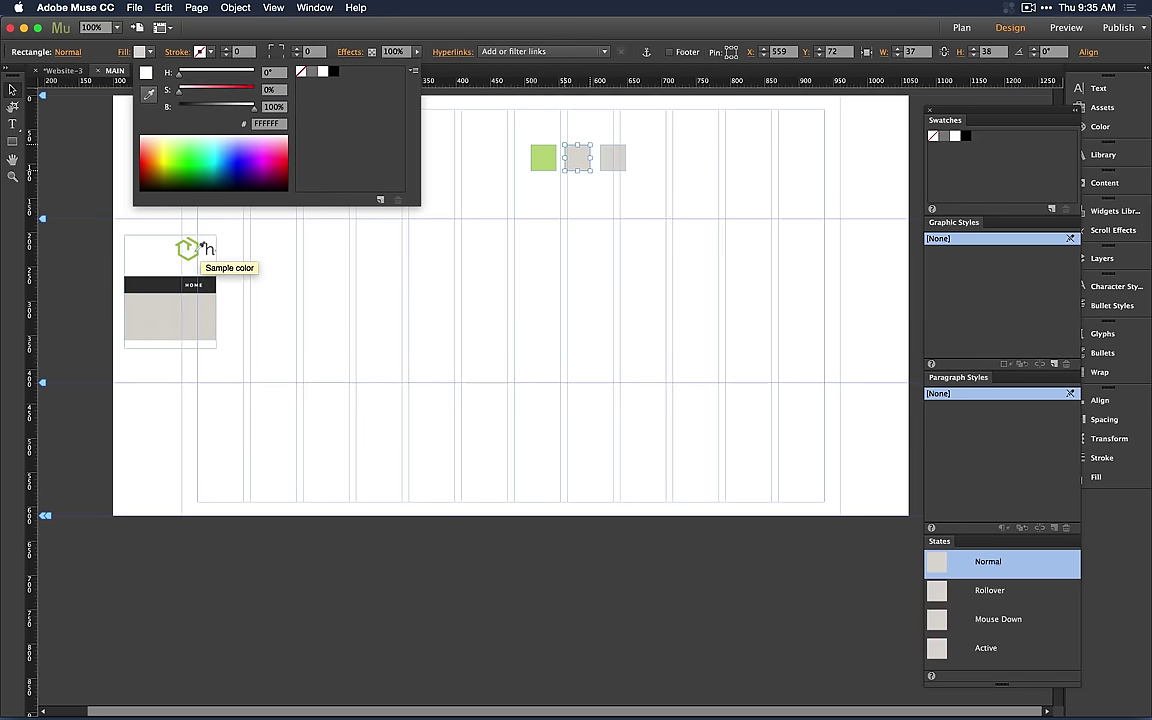
click(165, 285)
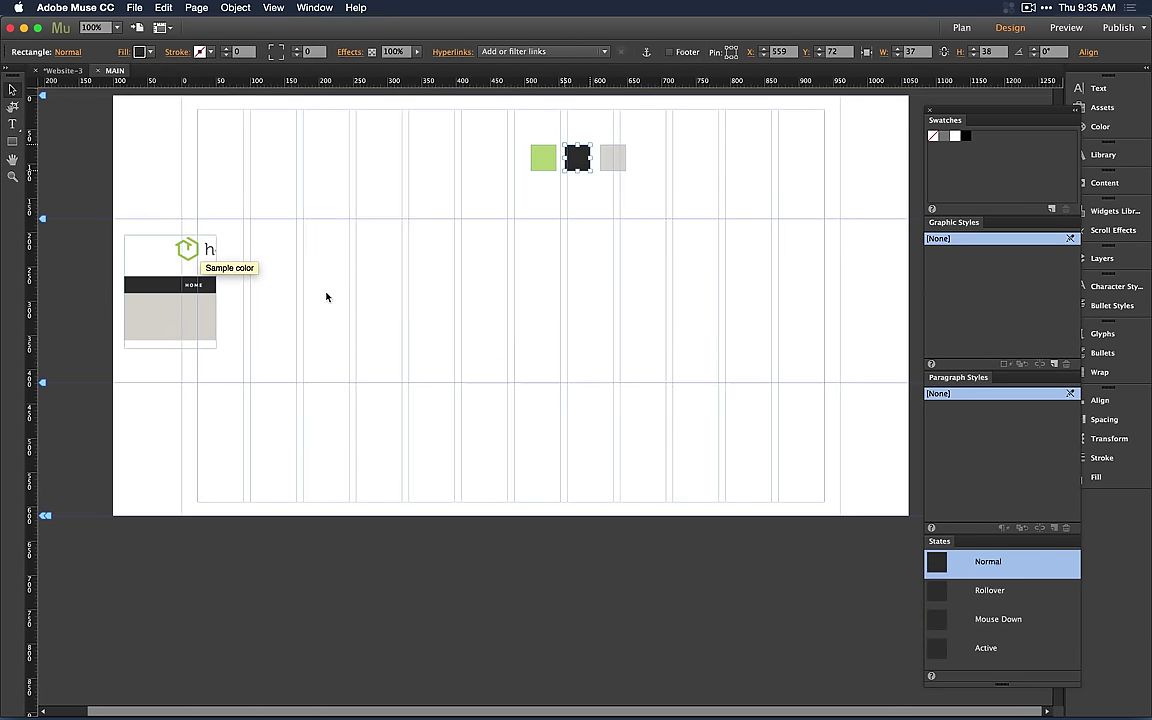
click(543, 157)
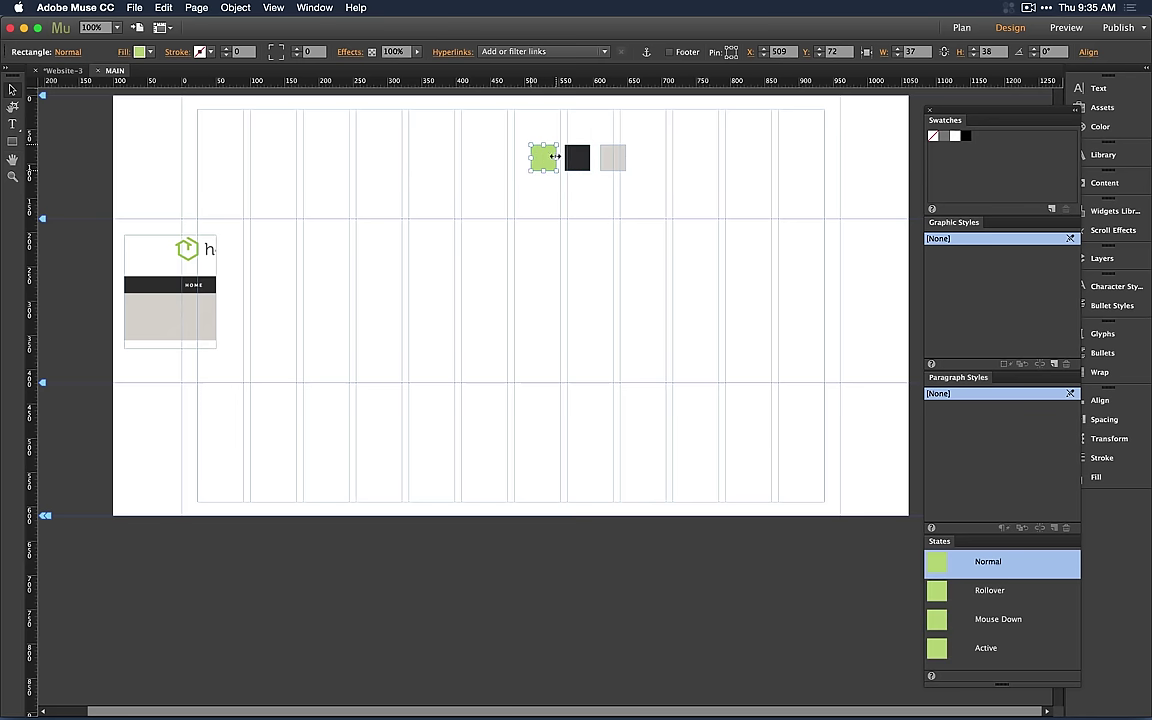
Save the green fill as a new swatch named 01_highlight.
click(1051, 208)
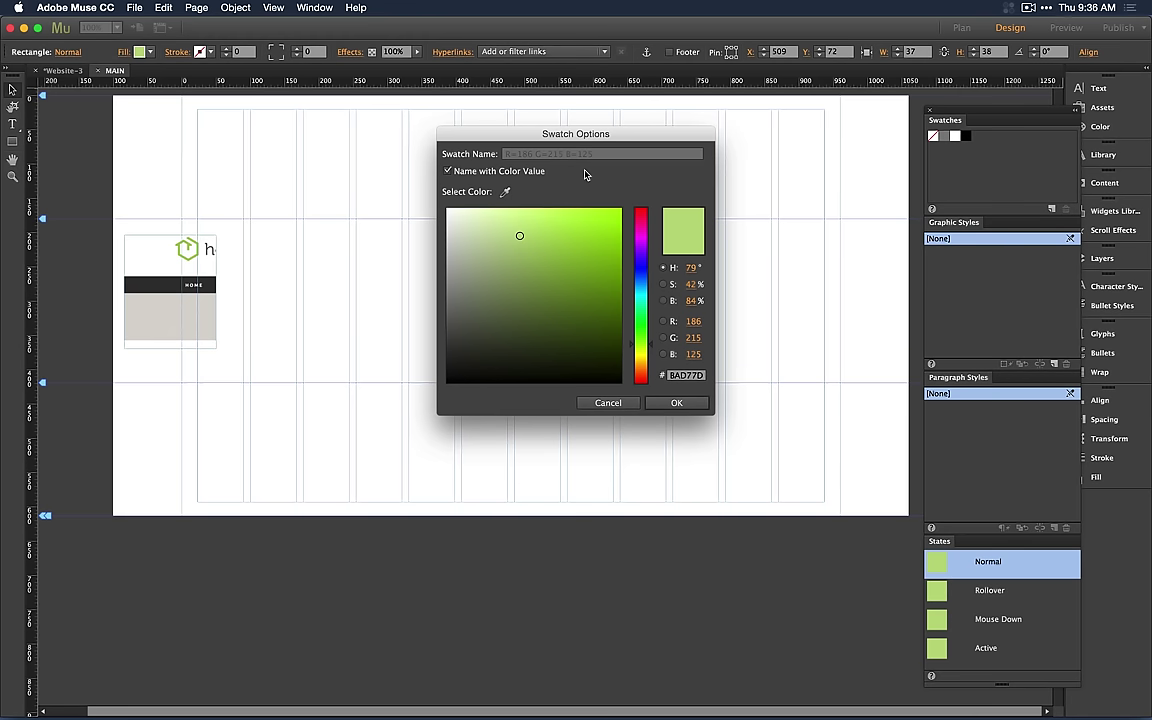
click(495, 173)
triple_click(560, 154)
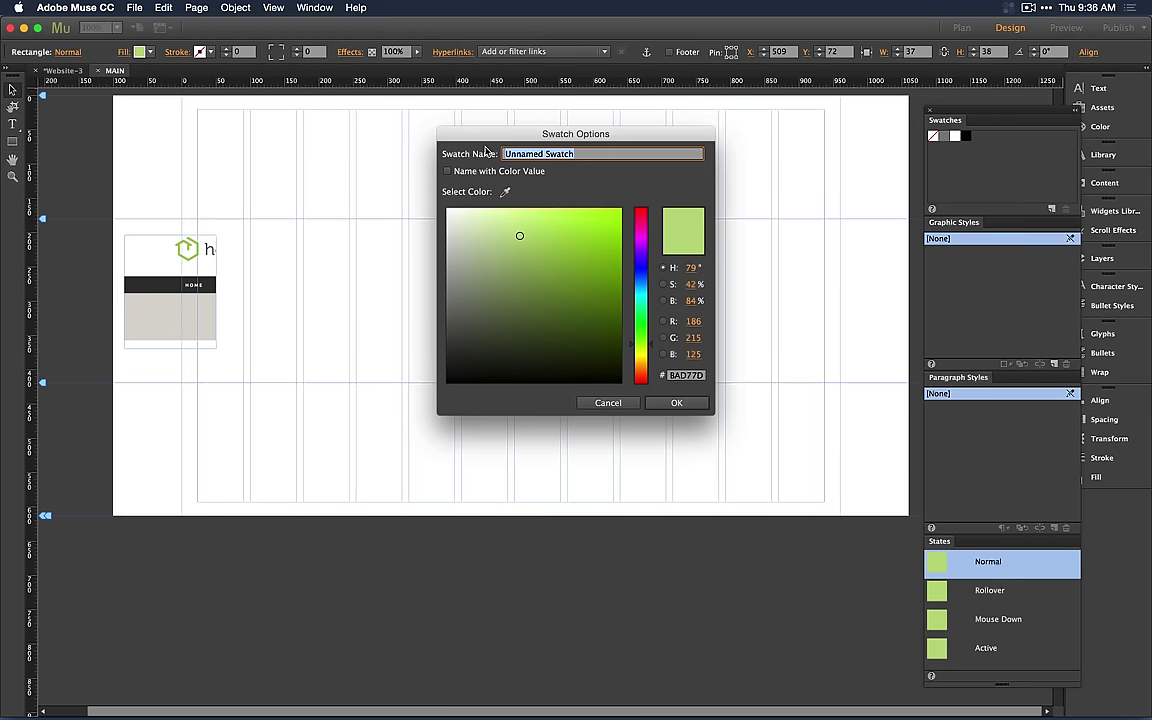
text(01_highl)
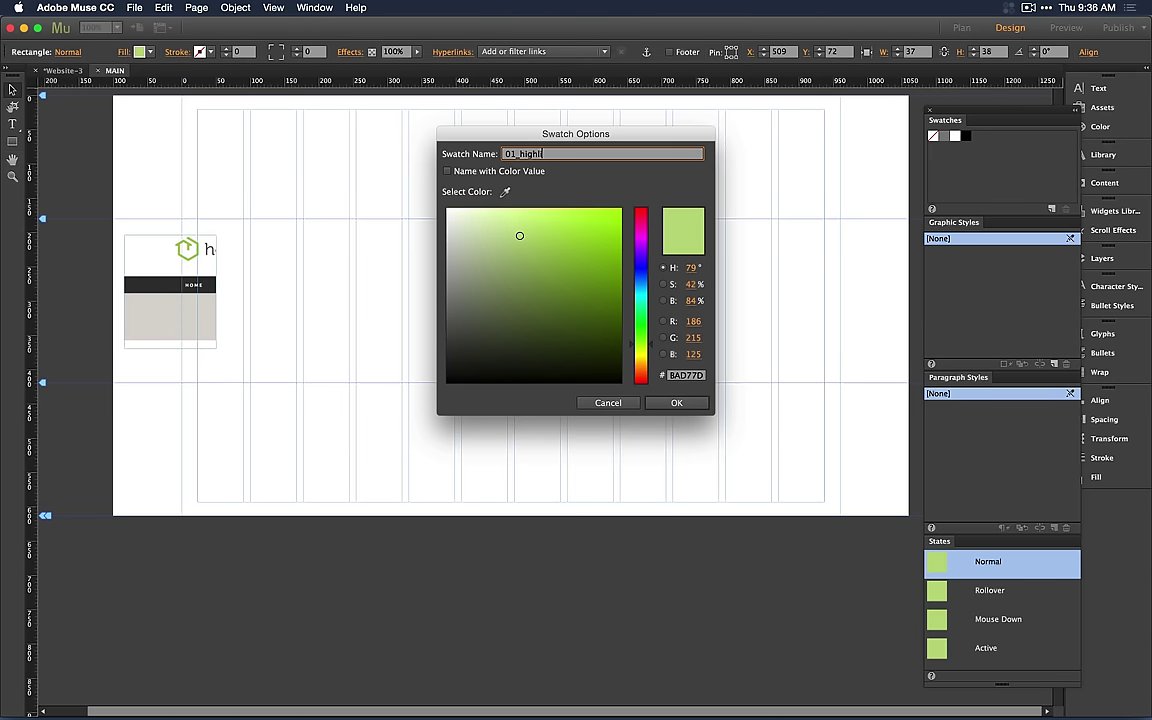
text(ight)
click(694, 403)
Save the light grey fill as a new swatch named 02_background.
click(579, 162)
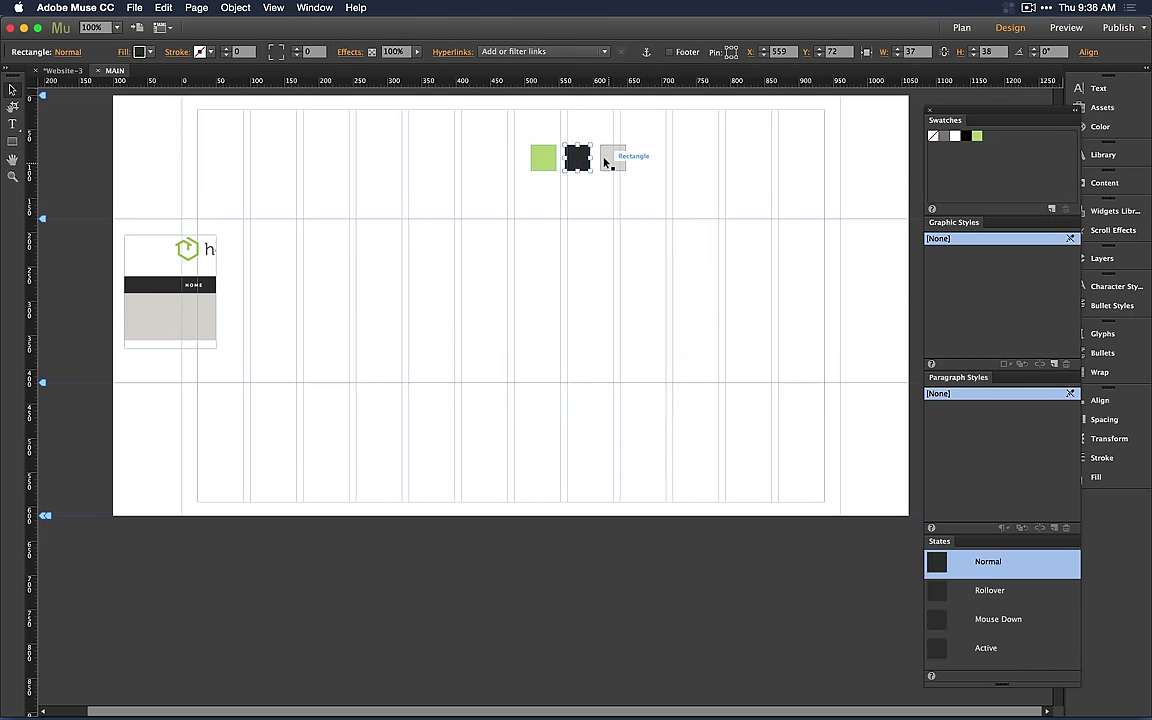
click(609, 161)
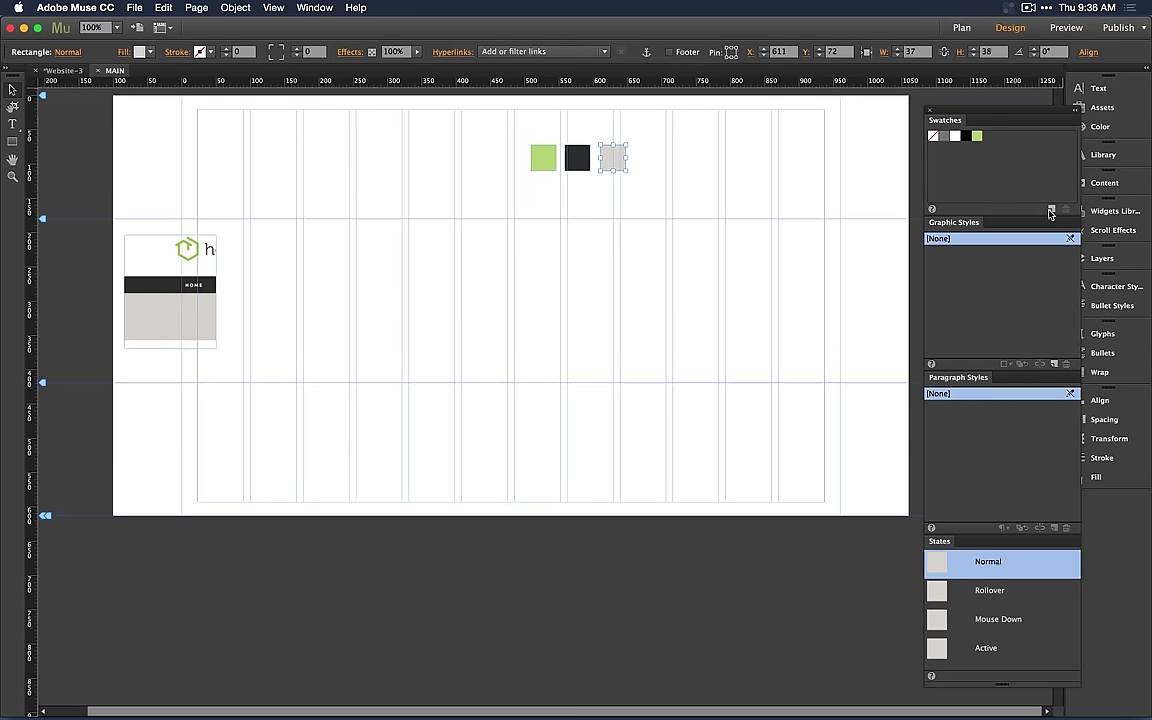
click(1051, 209)
click(521, 172)
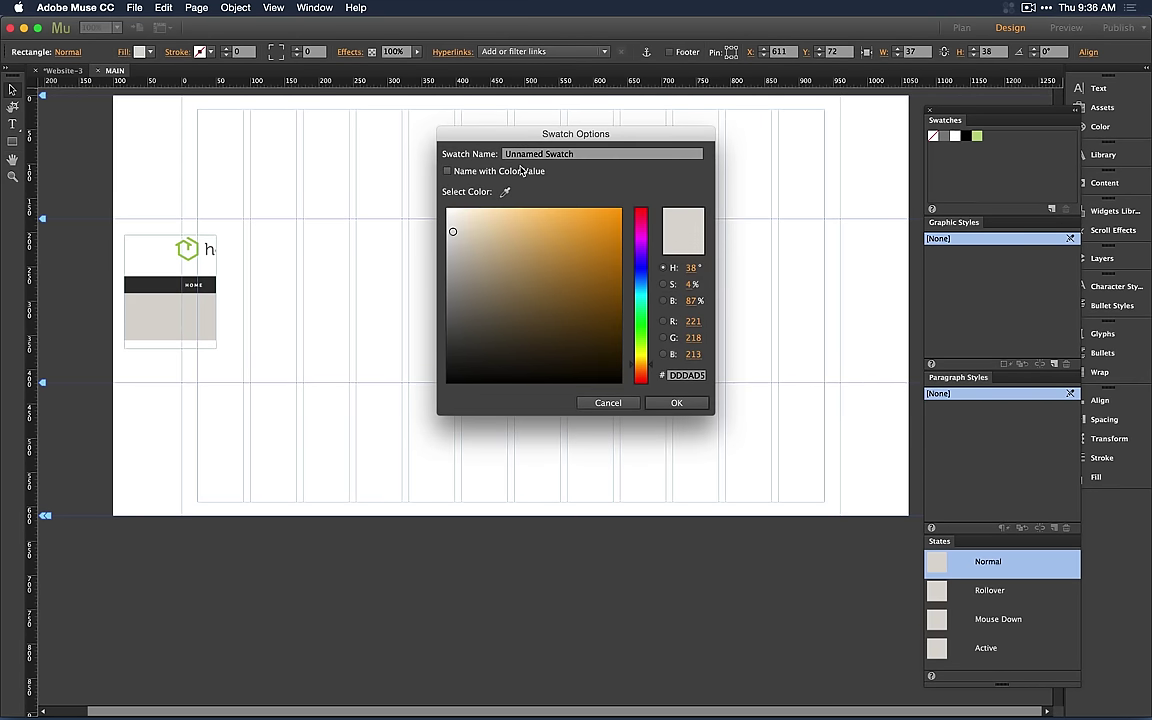
text(02)
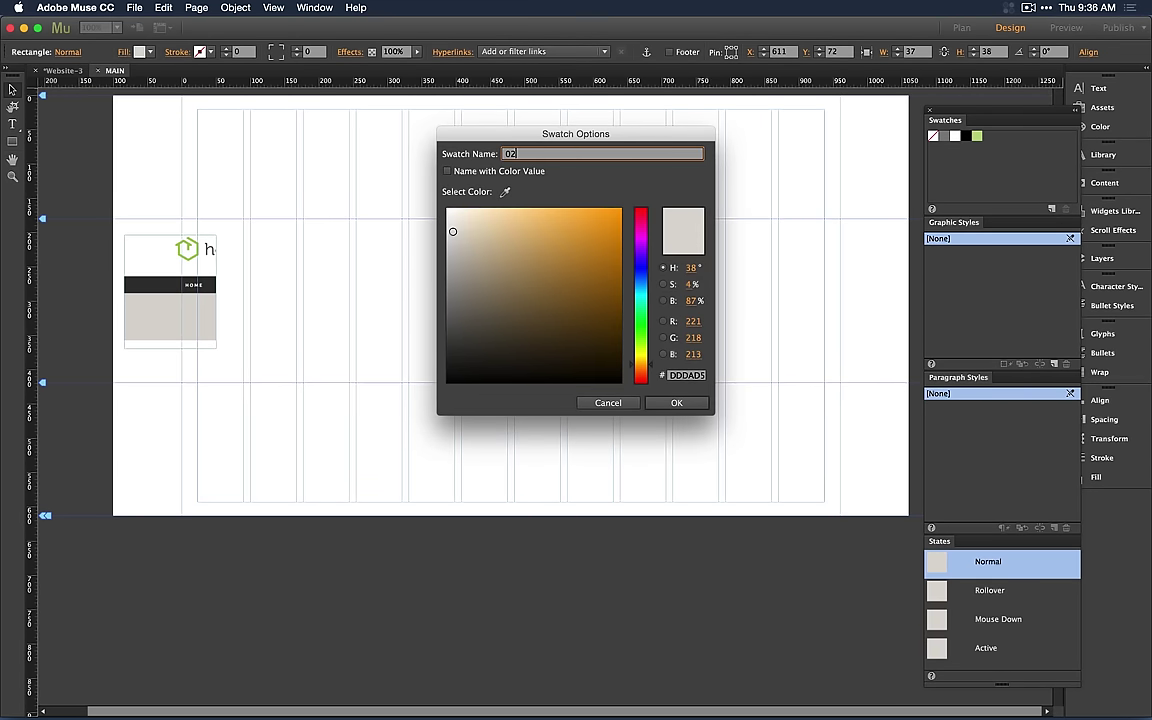
text(_background)
key(Return)
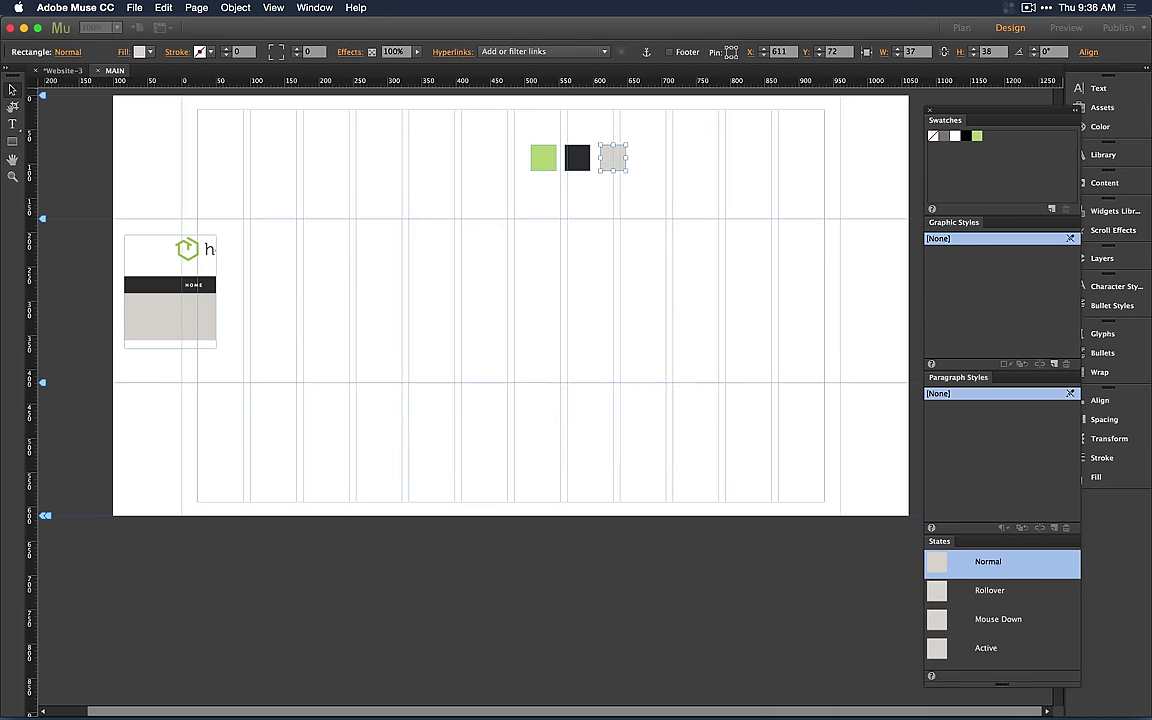
Save the dark #313131 fill as a new swatch named D3_main.
click(583, 162)
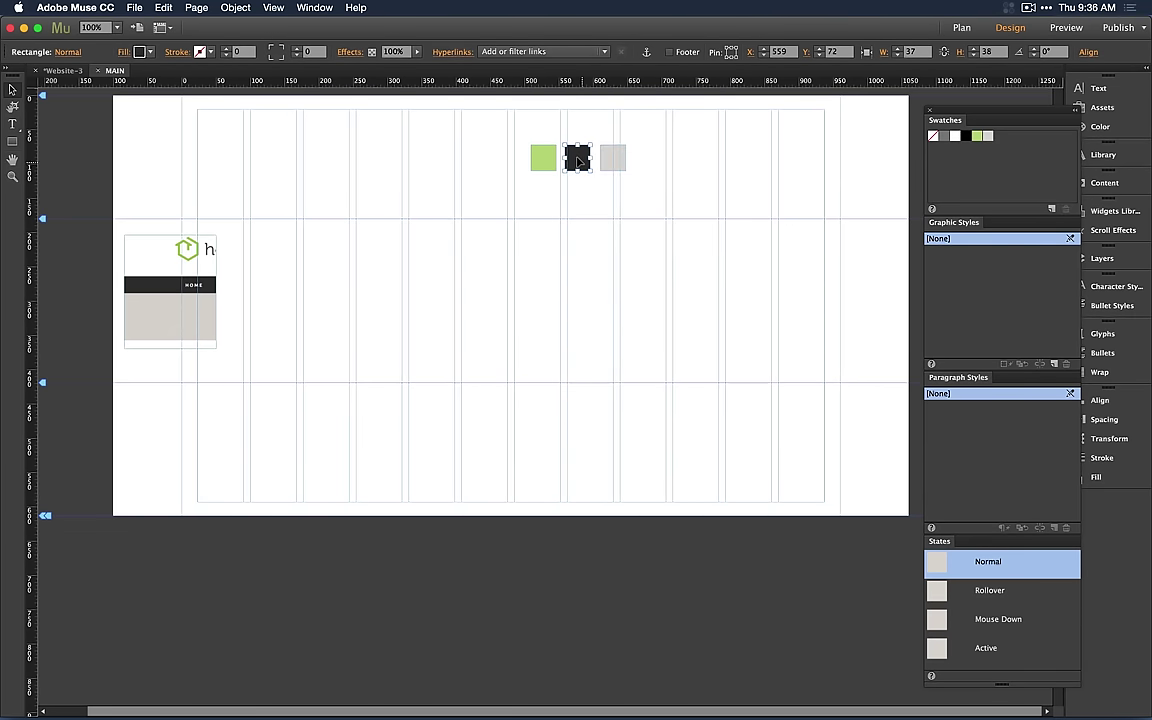
click(1053, 211)
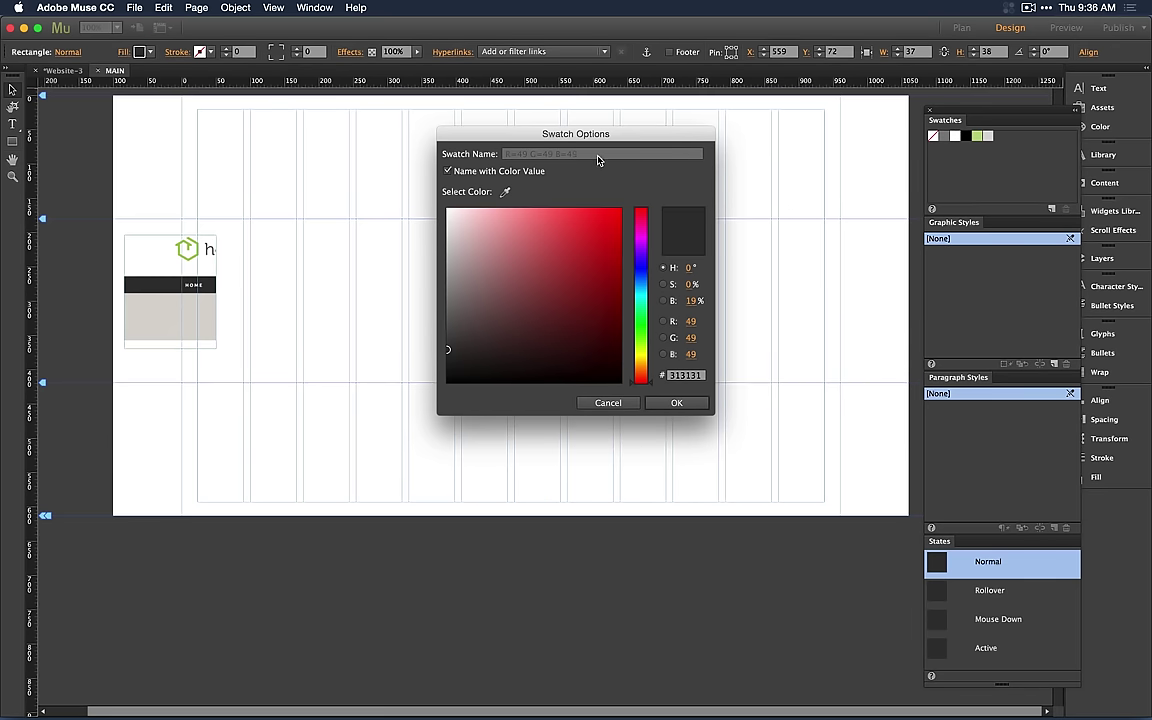
click(448, 171)
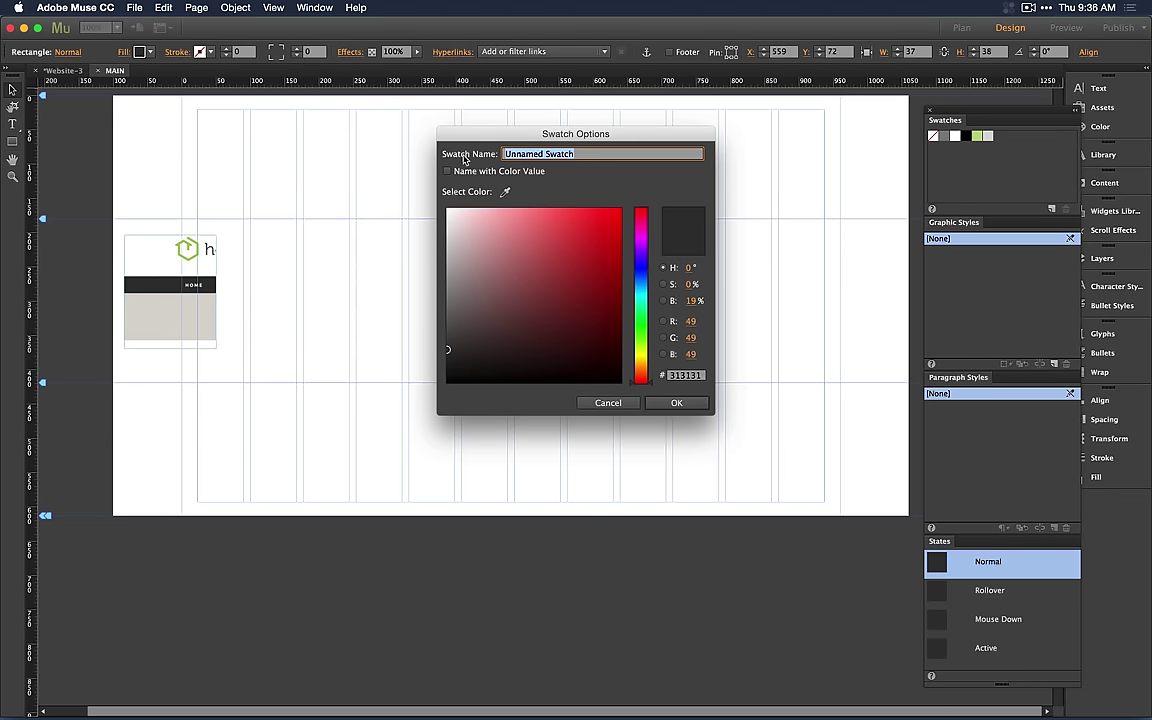
text(D)
text(3_)
text(main)
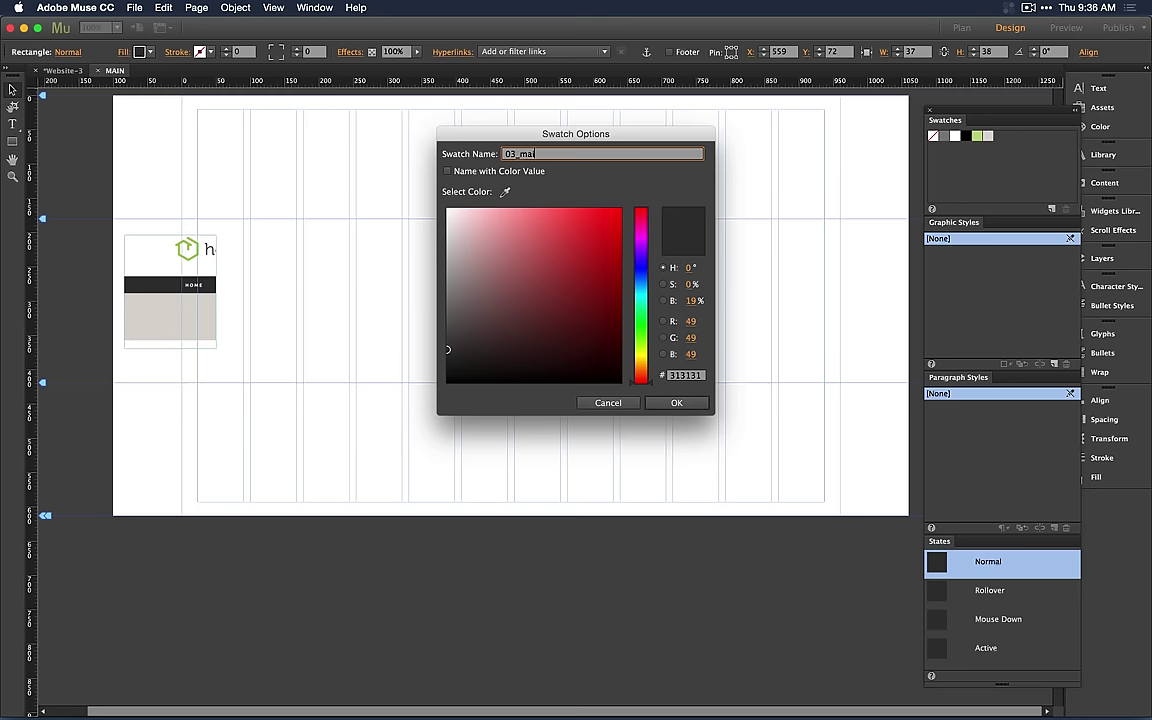
click(677, 403)
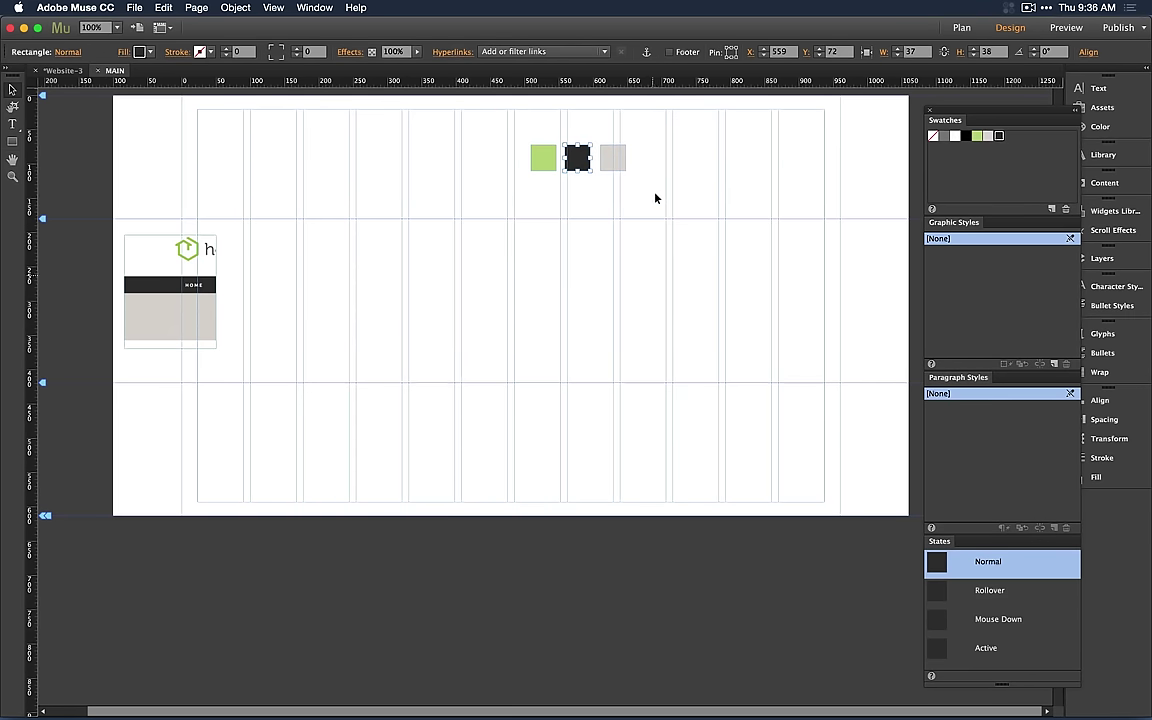
click(658, 196)
drag(650, 135, 478, 171)
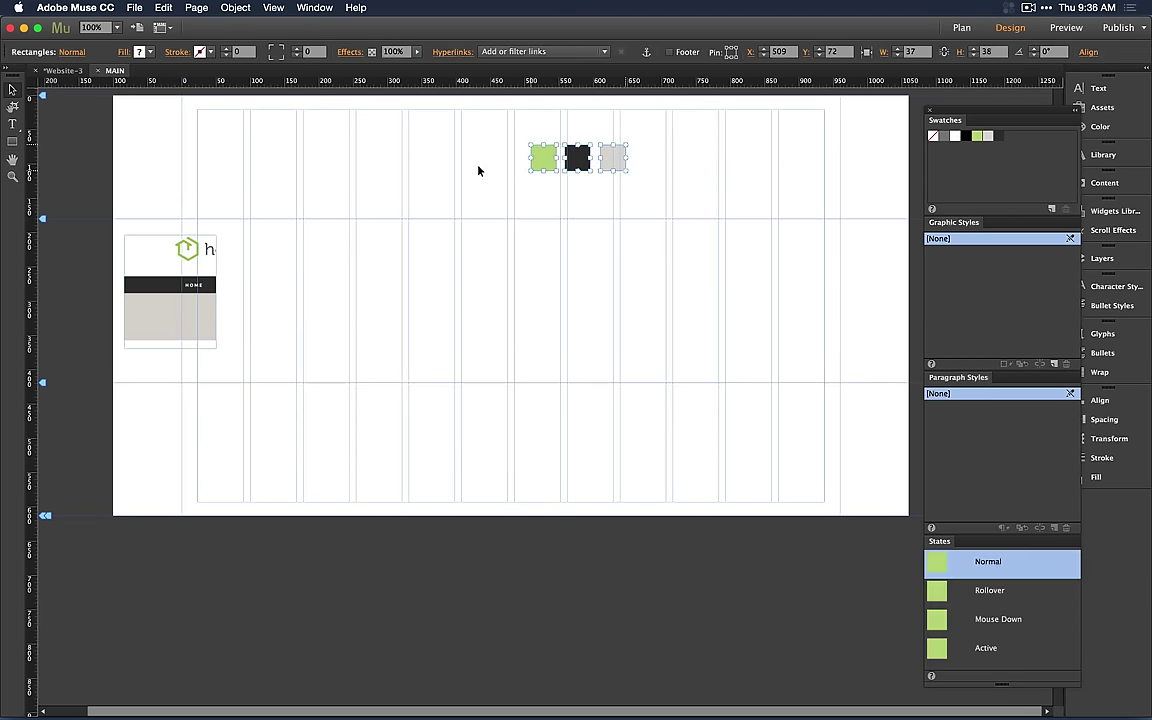
Delete the three colour chips and the pasted header screenshot from the page.
key(Delete)
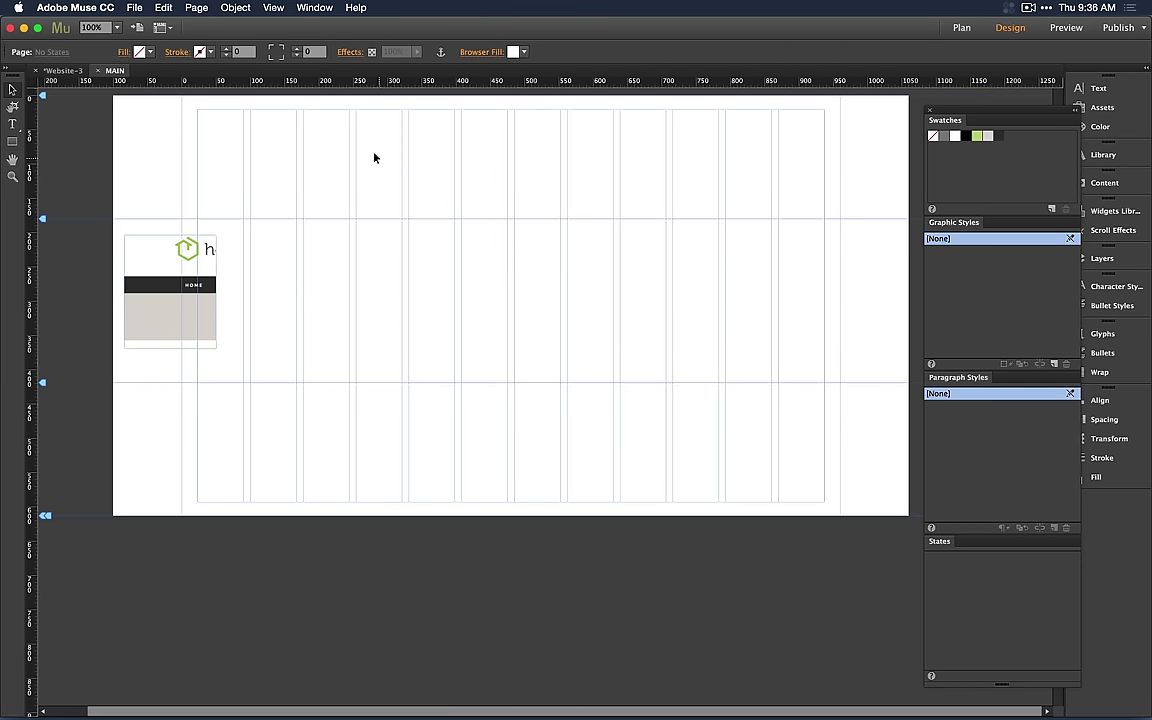
click(168, 289)
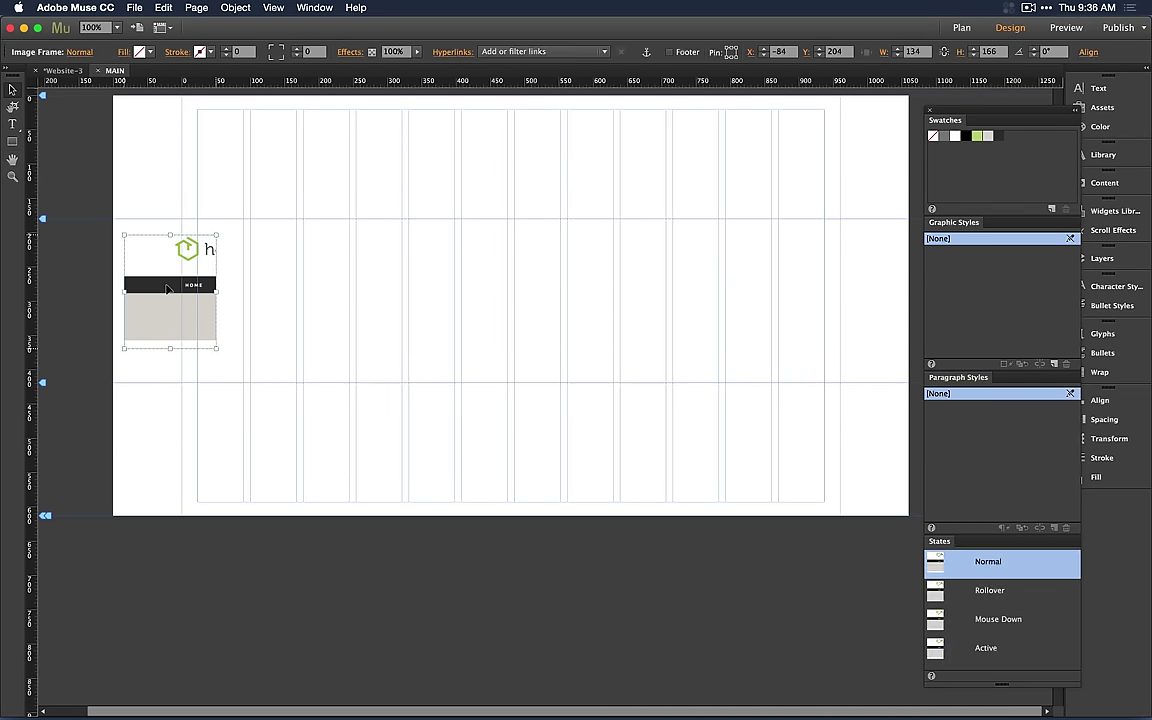
key(Delete)
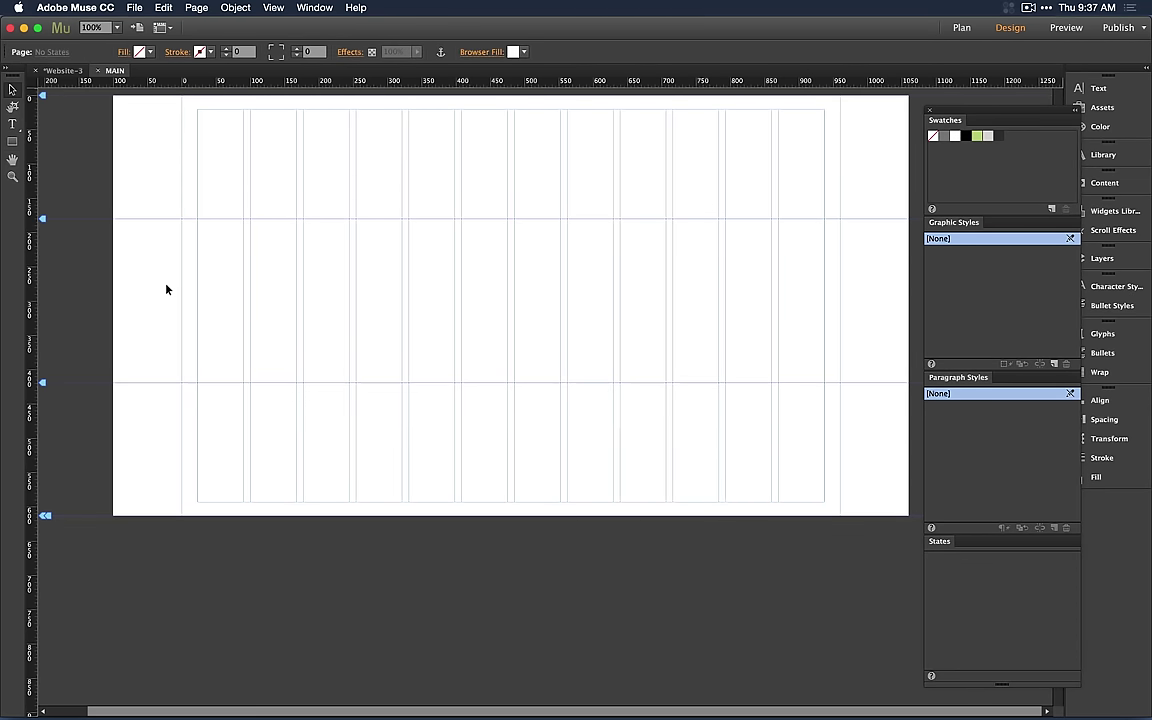
key(super+Tab)
Close the Skitch window, review the Hearth listings page in Chrome, and return to Muse.
key(super+Tab)
key(Tab)
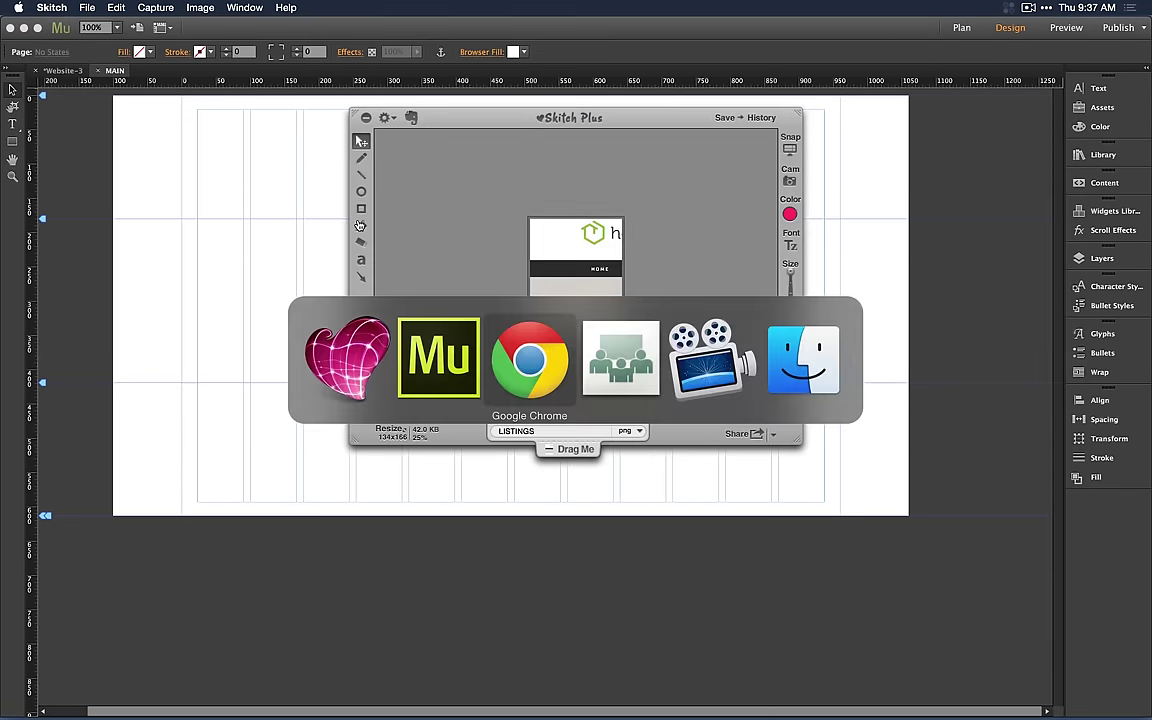
key(super+Tab)
key(Tab)
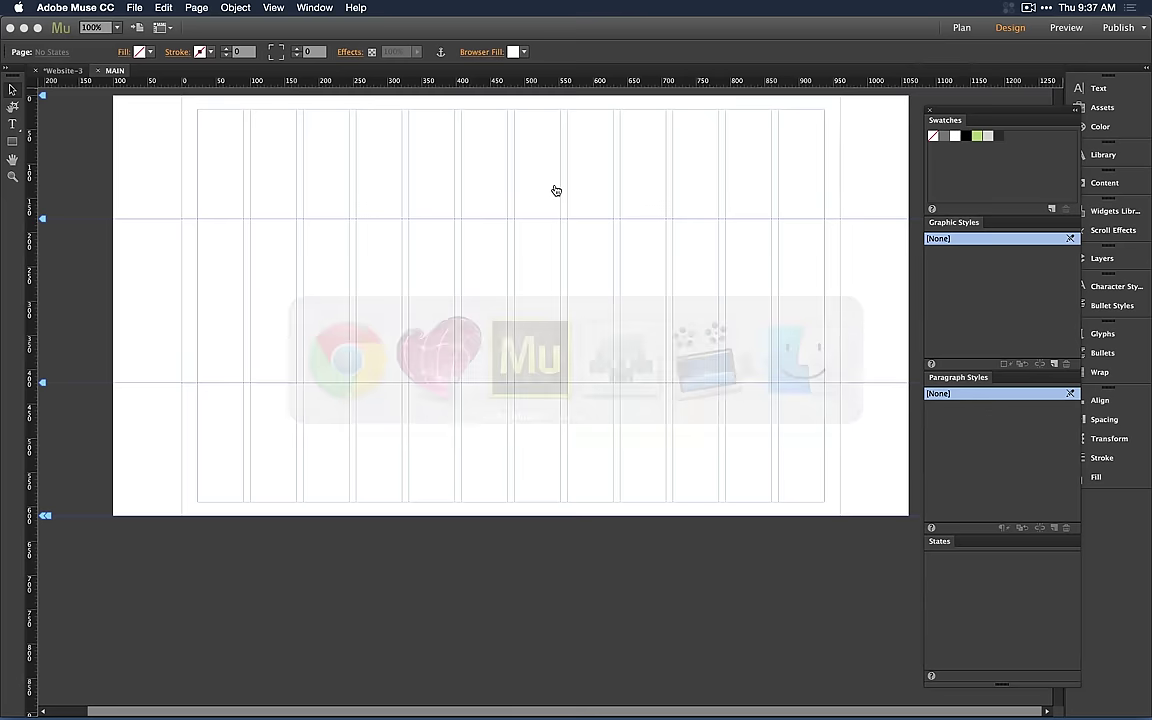
key(super+Tab)
key(Tab)
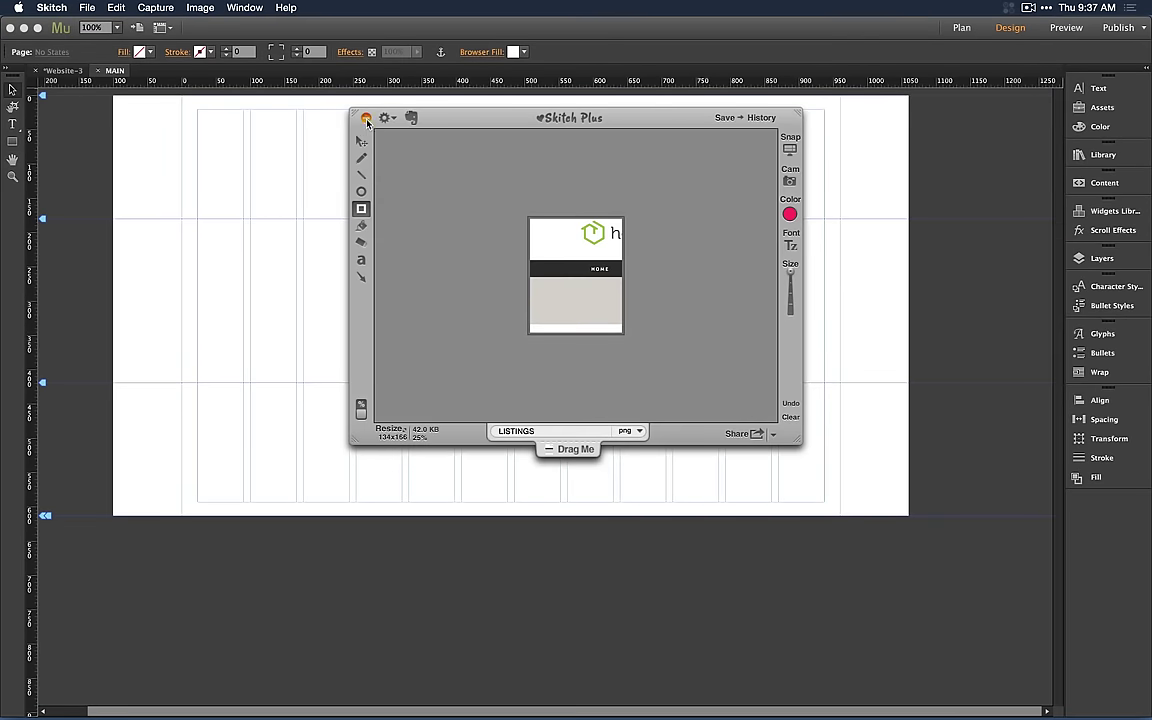
click(366, 118)
key(super+Tab)
key(Tab)
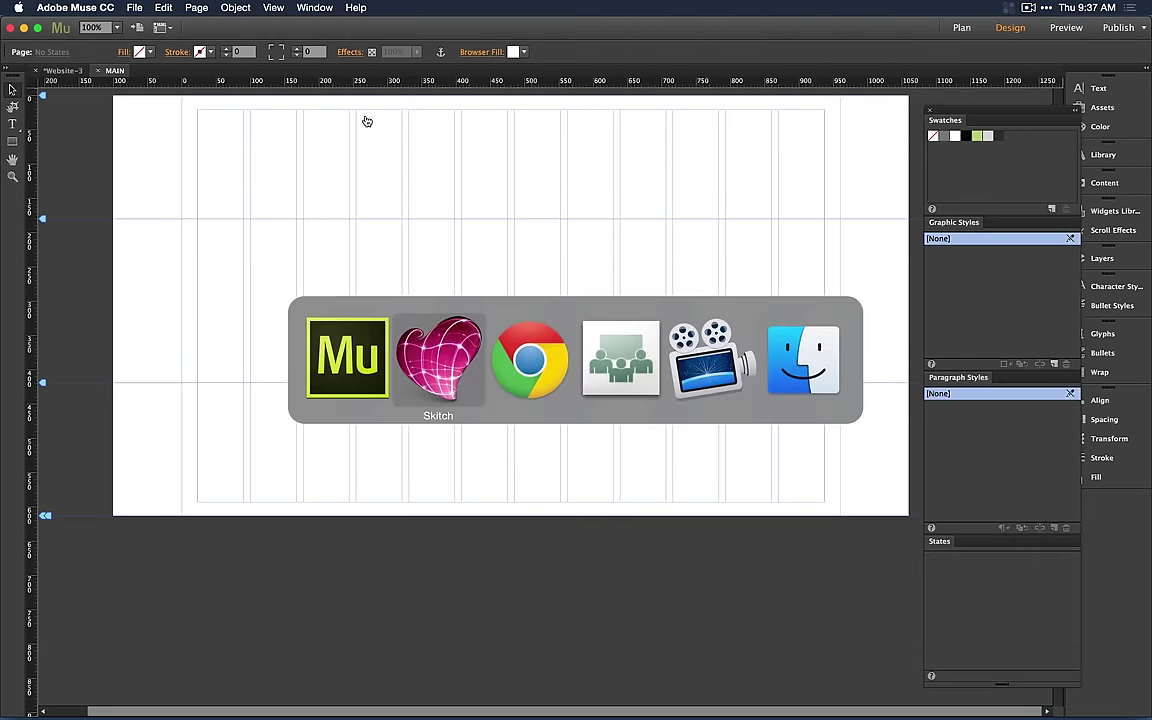
click(175, 262)
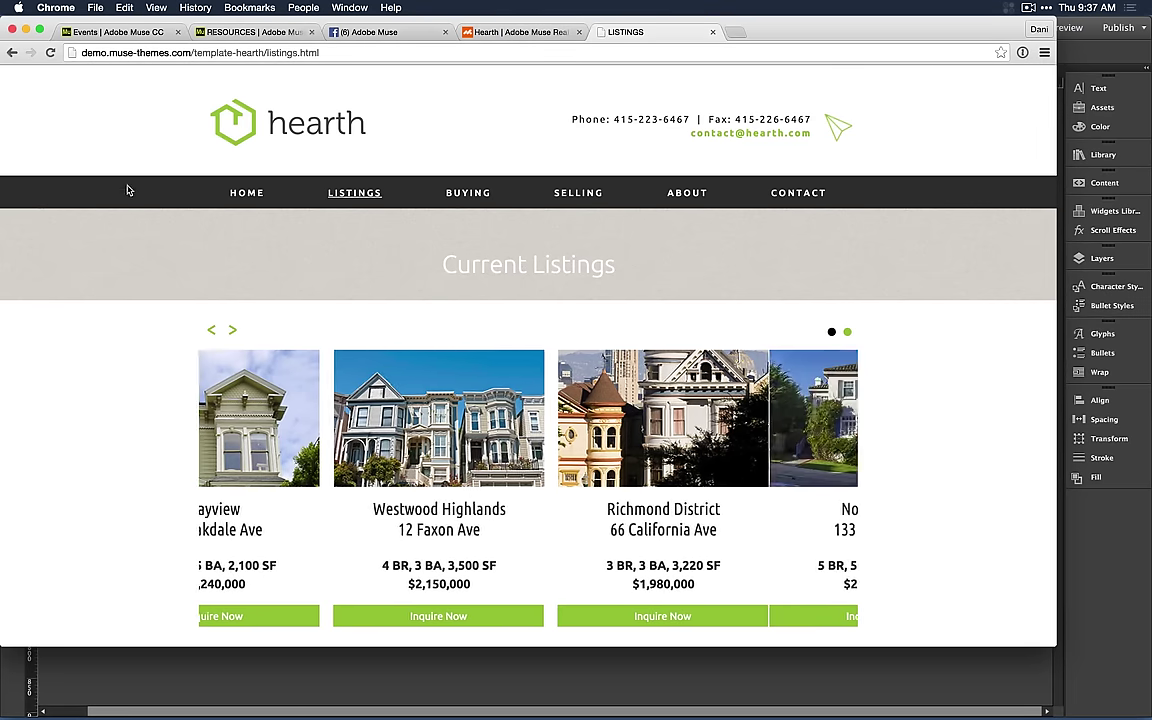
key(super+Tab)
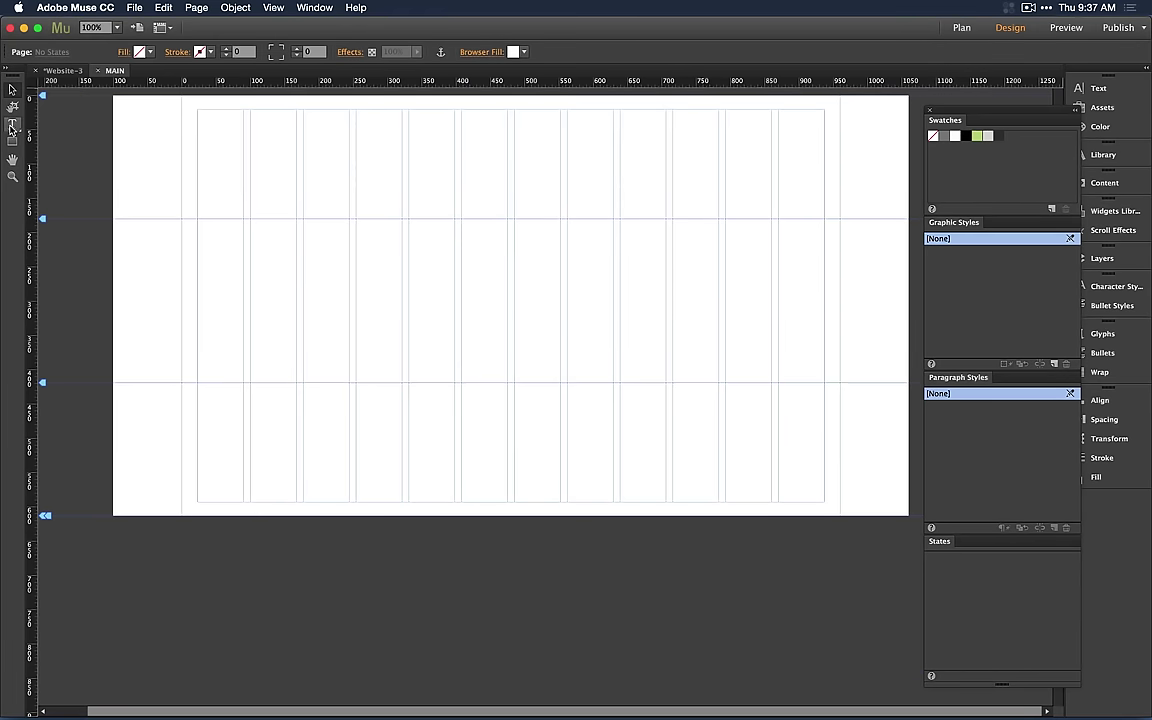
Draw a 100%-width, 46 px tall bar filled with the 03_main swatch (#303030).
click(12, 141)
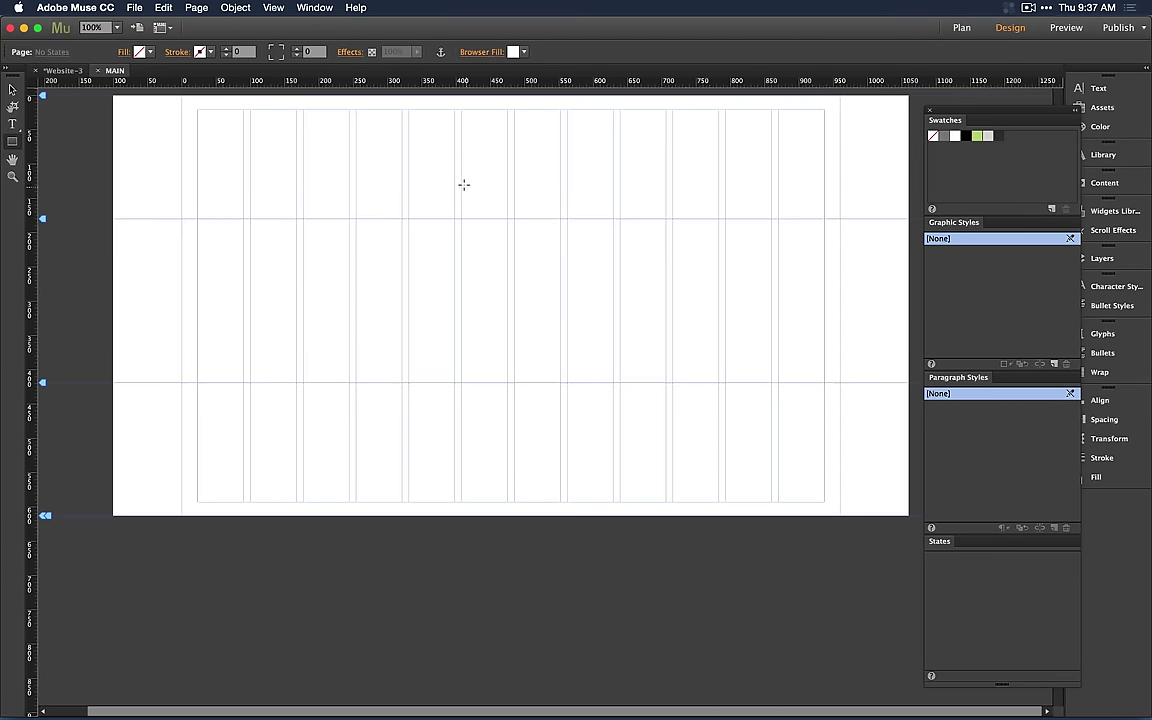
drag(465, 187, 567, 217)
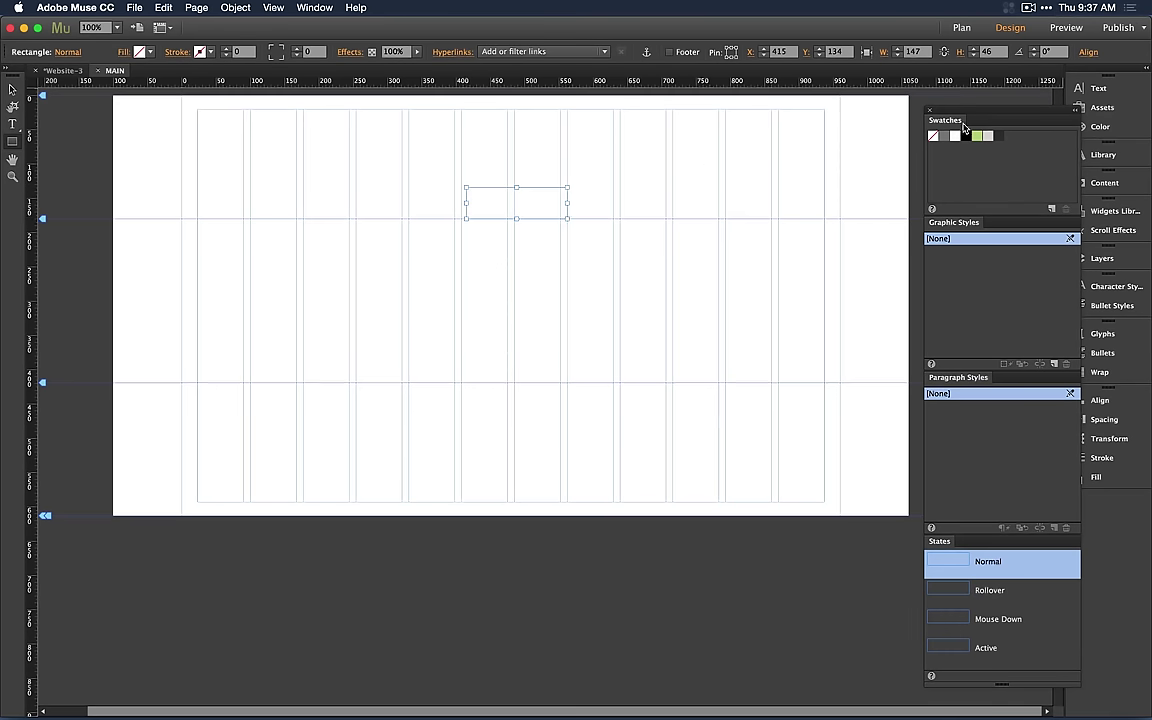
click(867, 52)
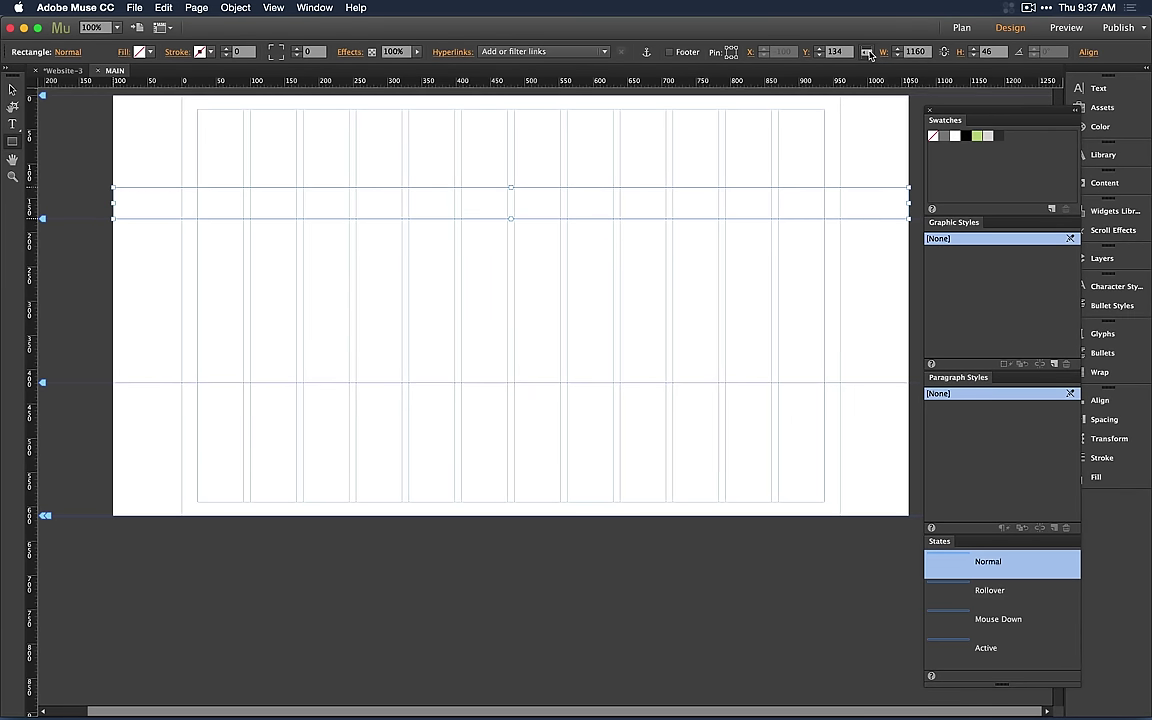
click(143, 53)
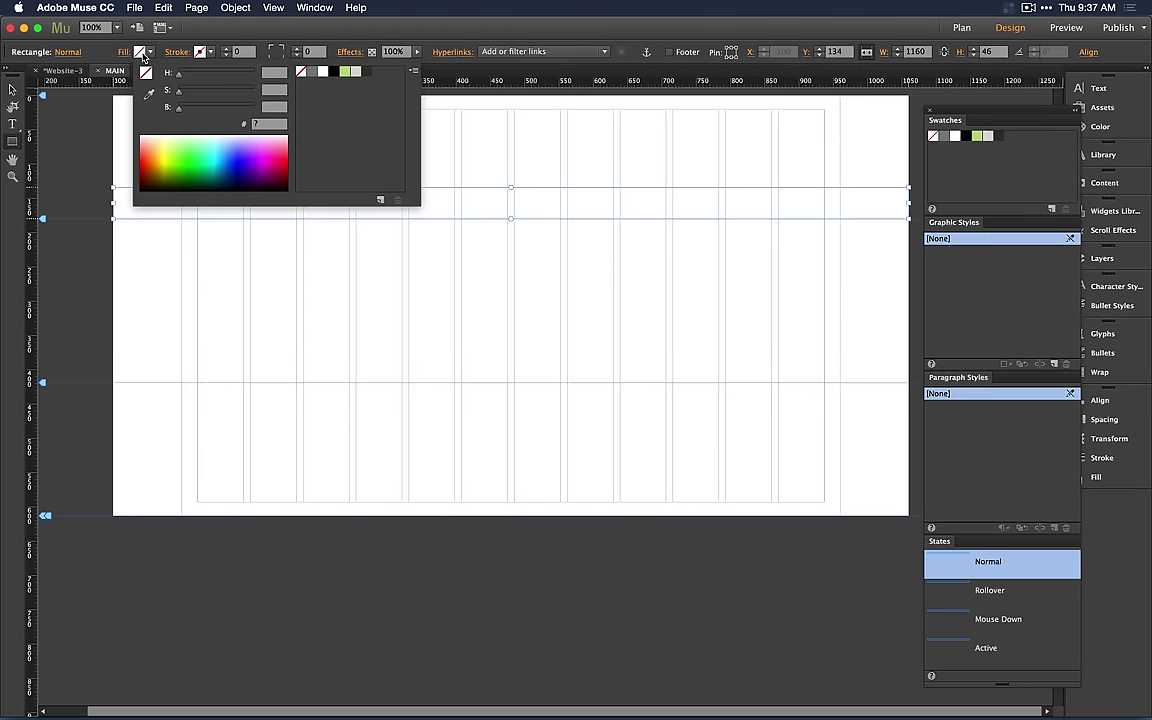
click(367, 73)
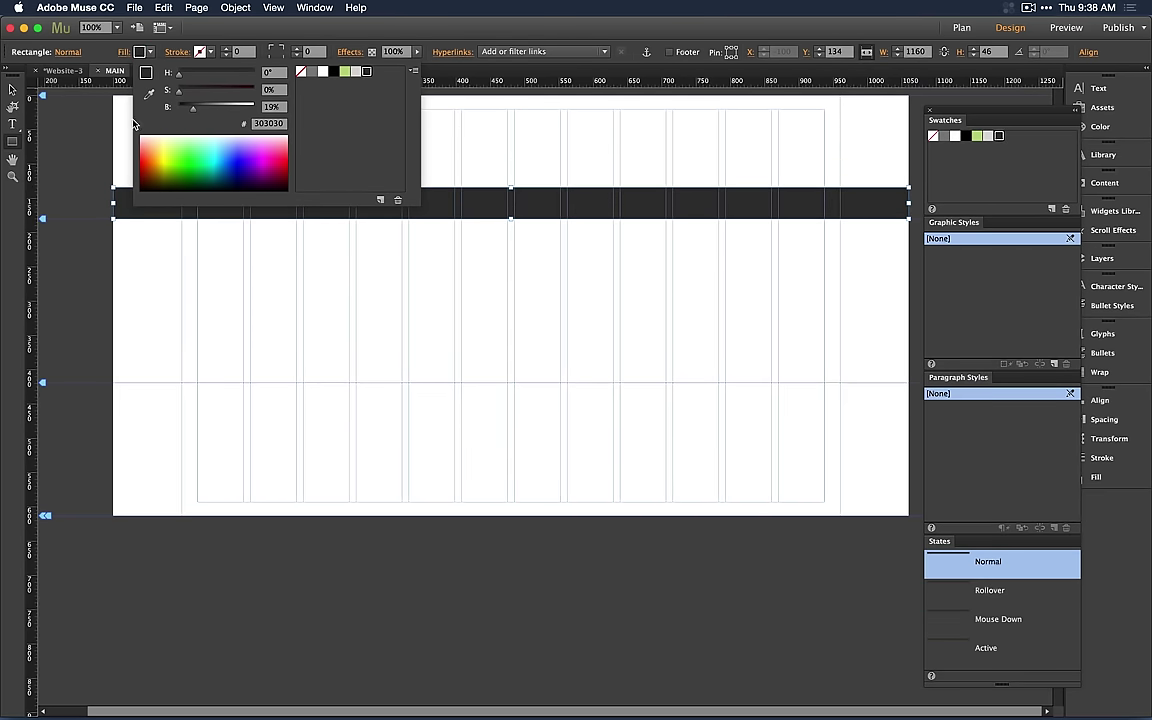
click(13, 94)
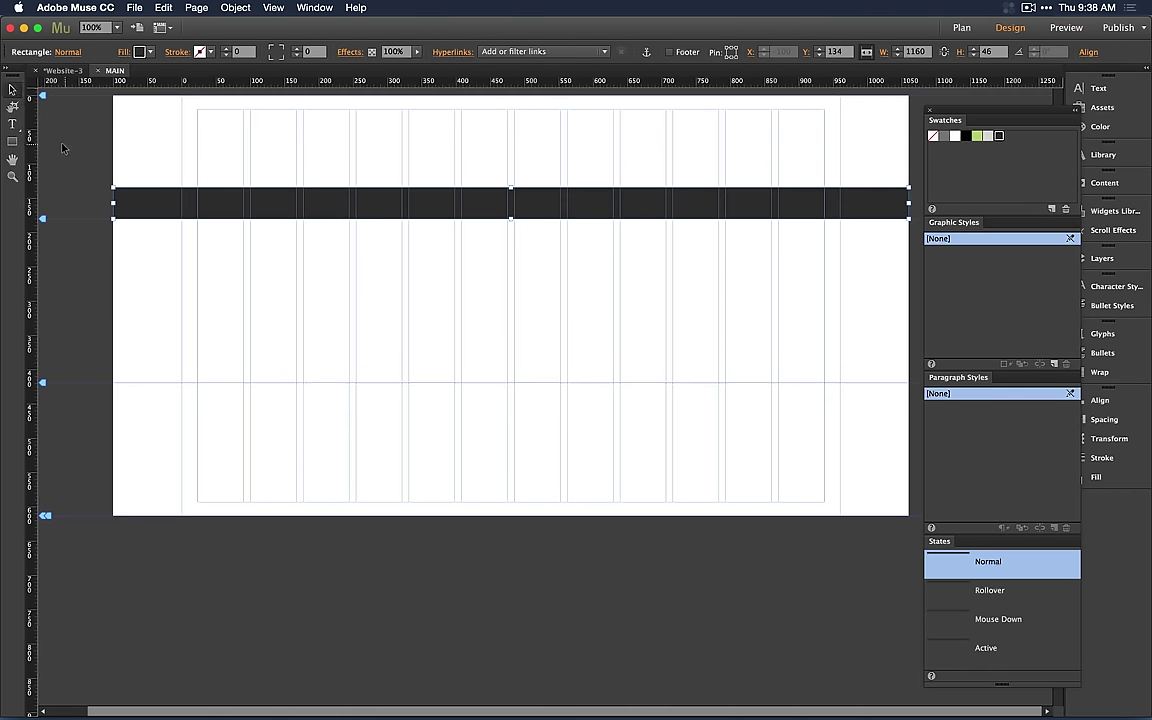
click(128, 158)
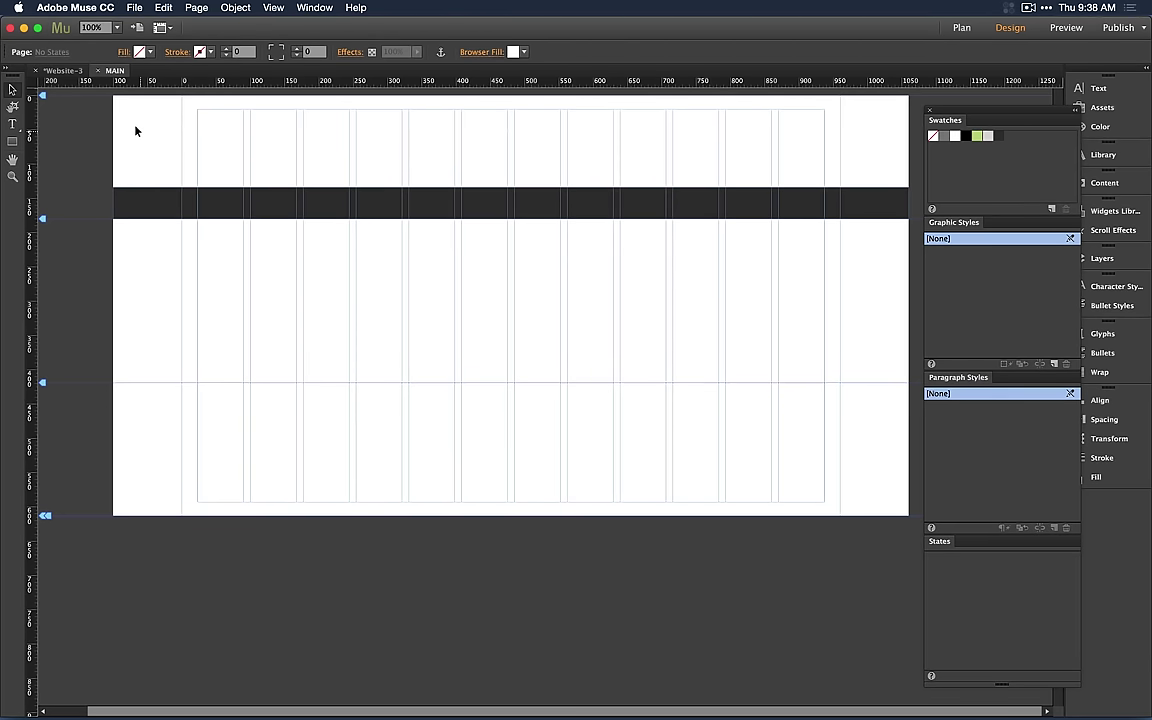
Place logo.png from the MuJam-Building101 folder via File > Place.
click(134, 8)
click(150, 145)
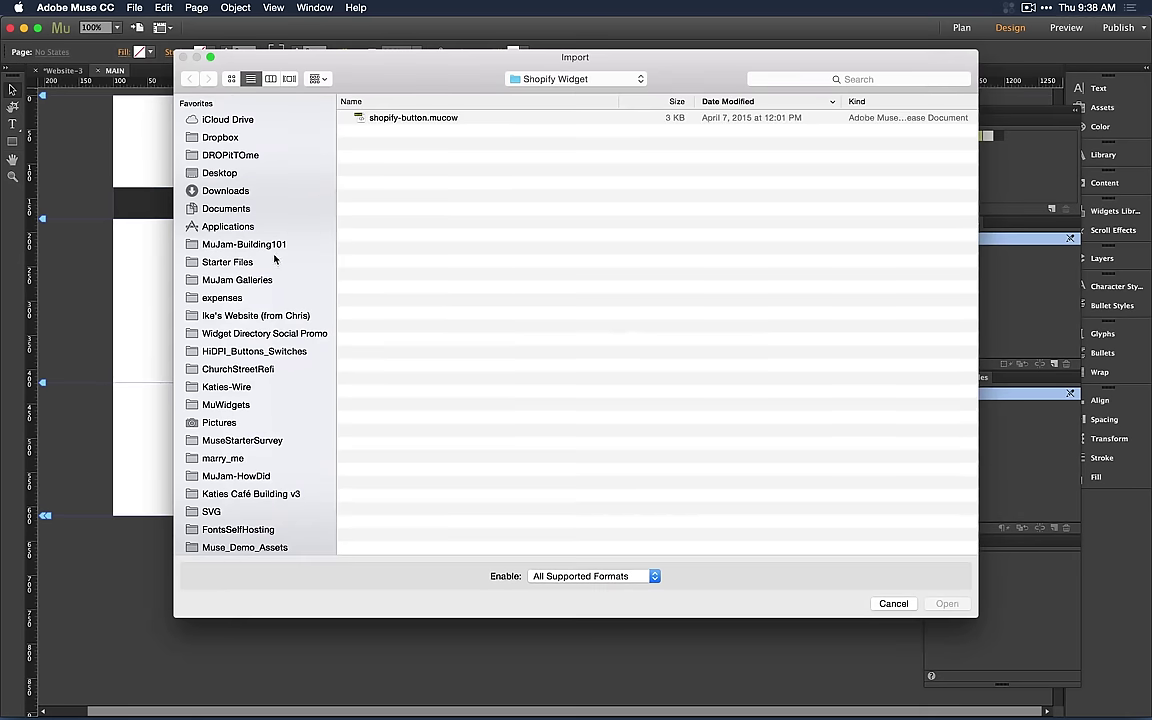
click(274, 248)
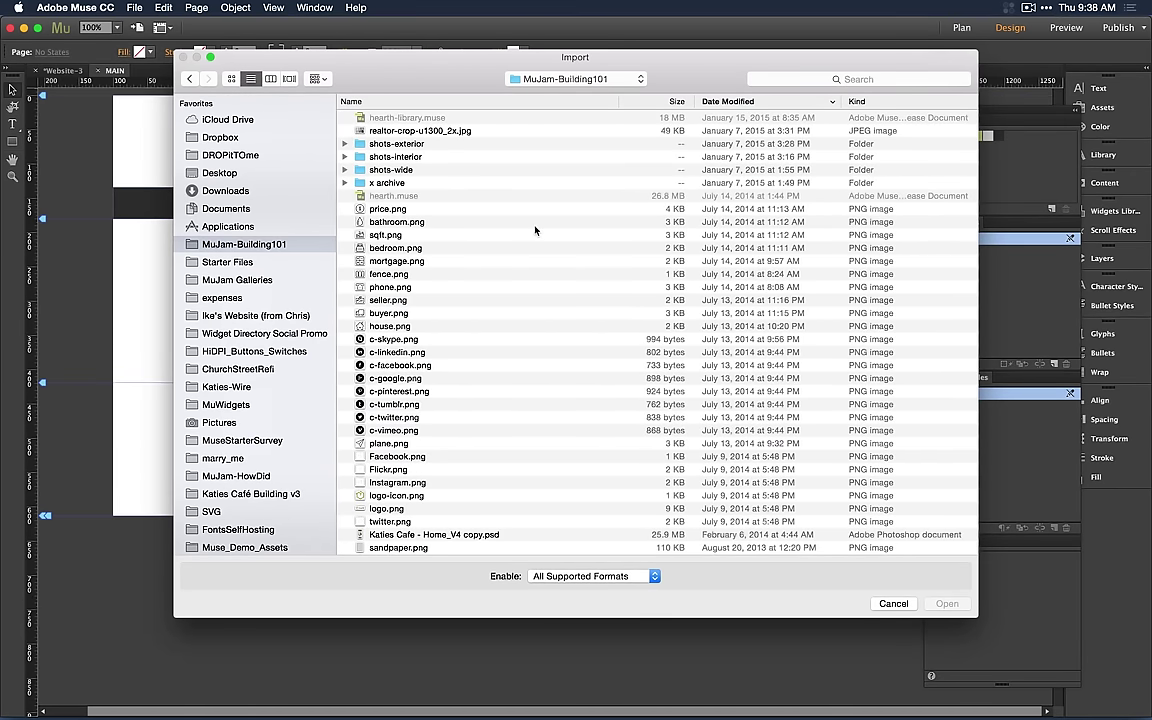
click(231, 78)
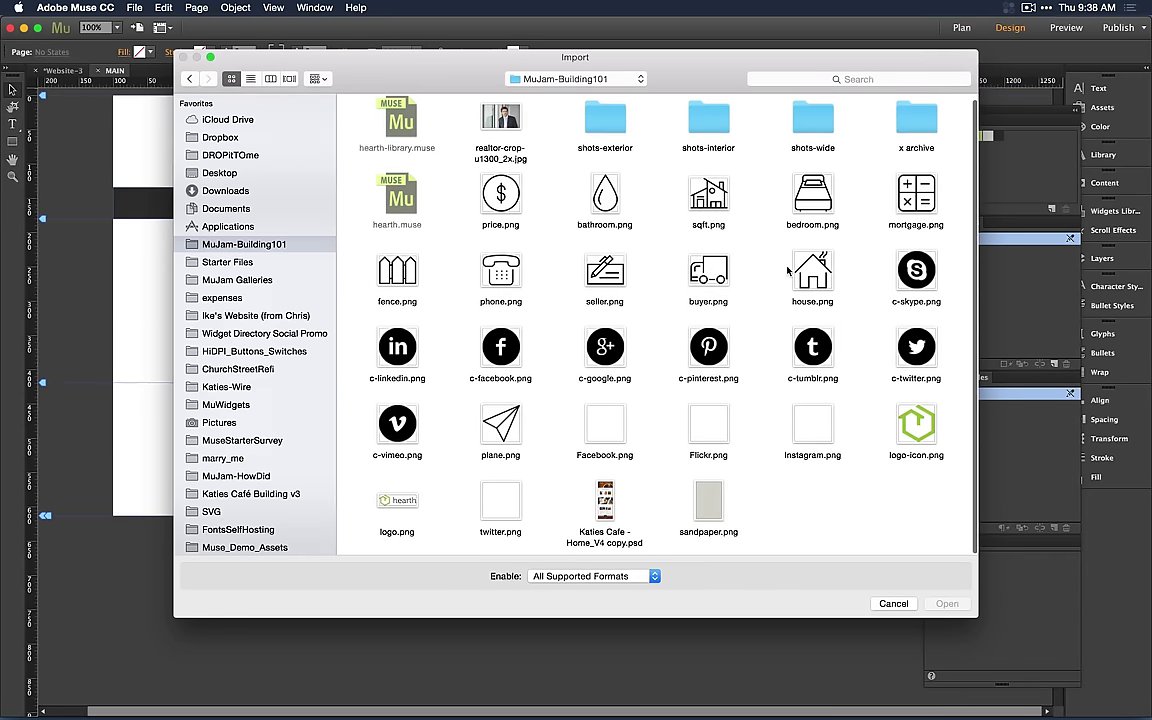
scroll(789, 270, down, 1)
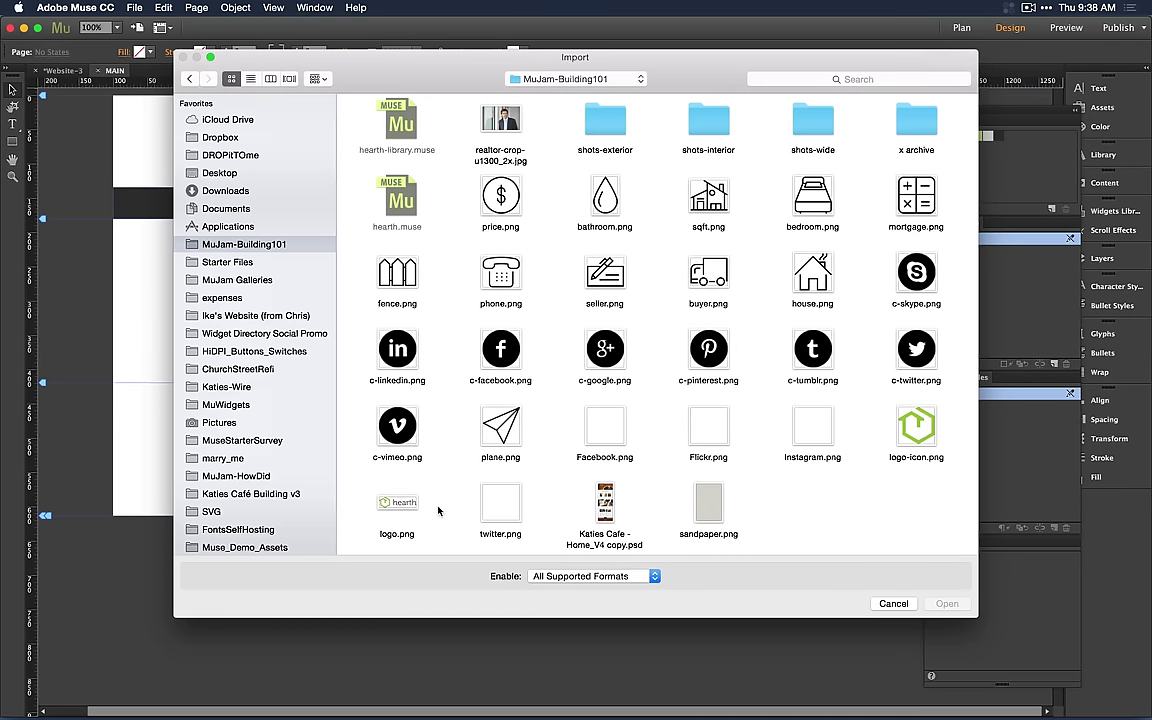
click(398, 508)
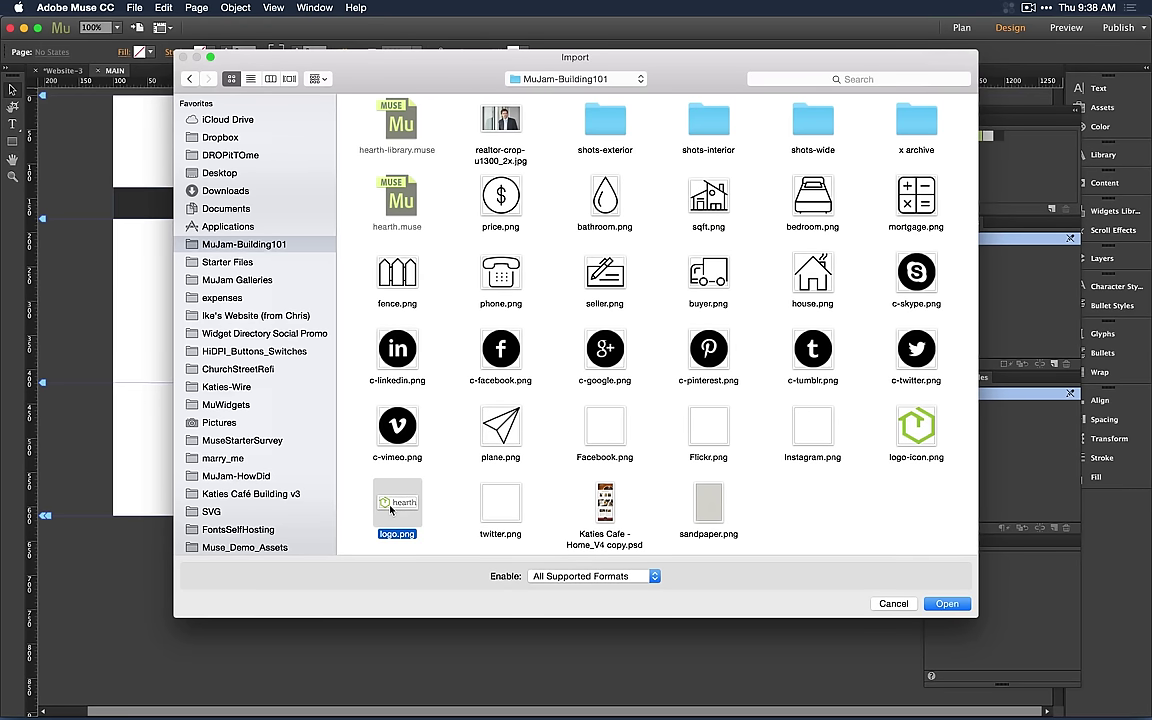
click(947, 604)
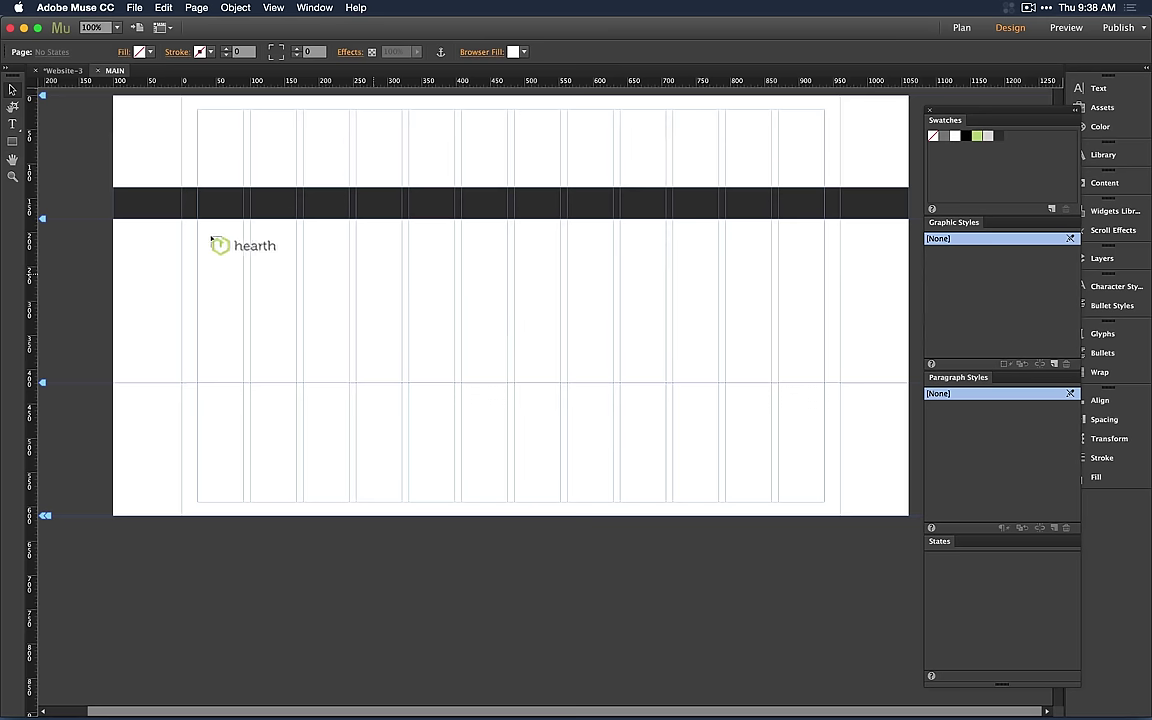
Drop the hearth logo on the page, then delete it using the Assets panel.
click(195, 126)
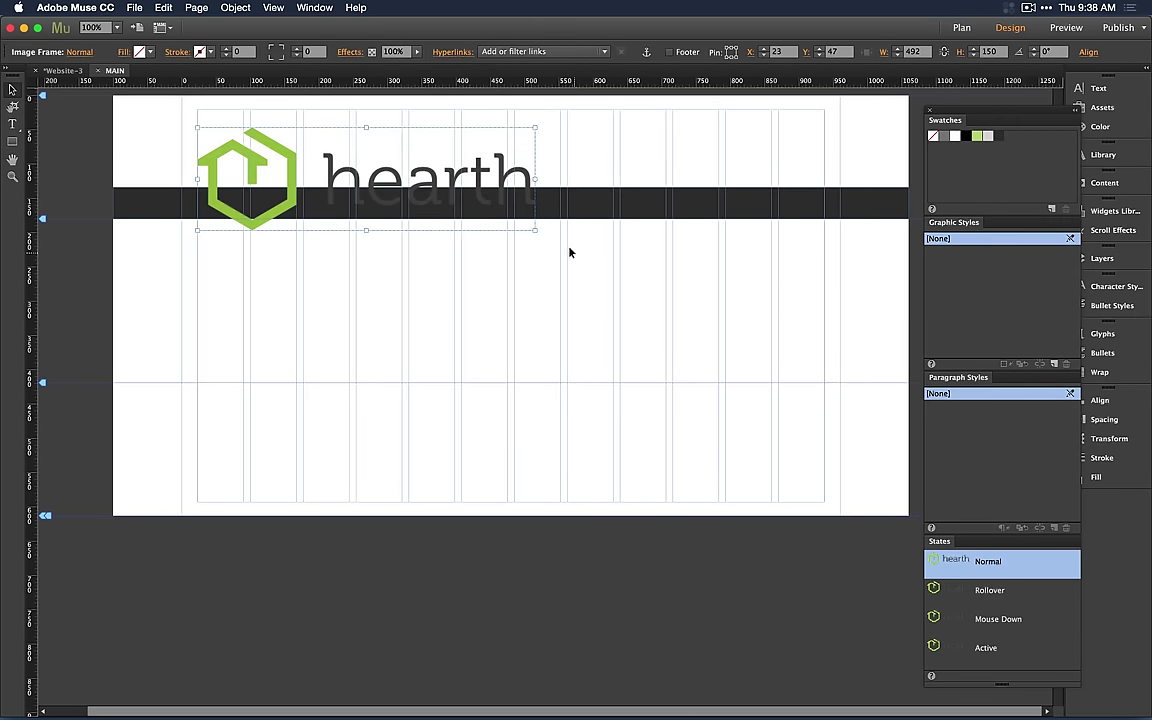
drag(922, 106, 857, 103)
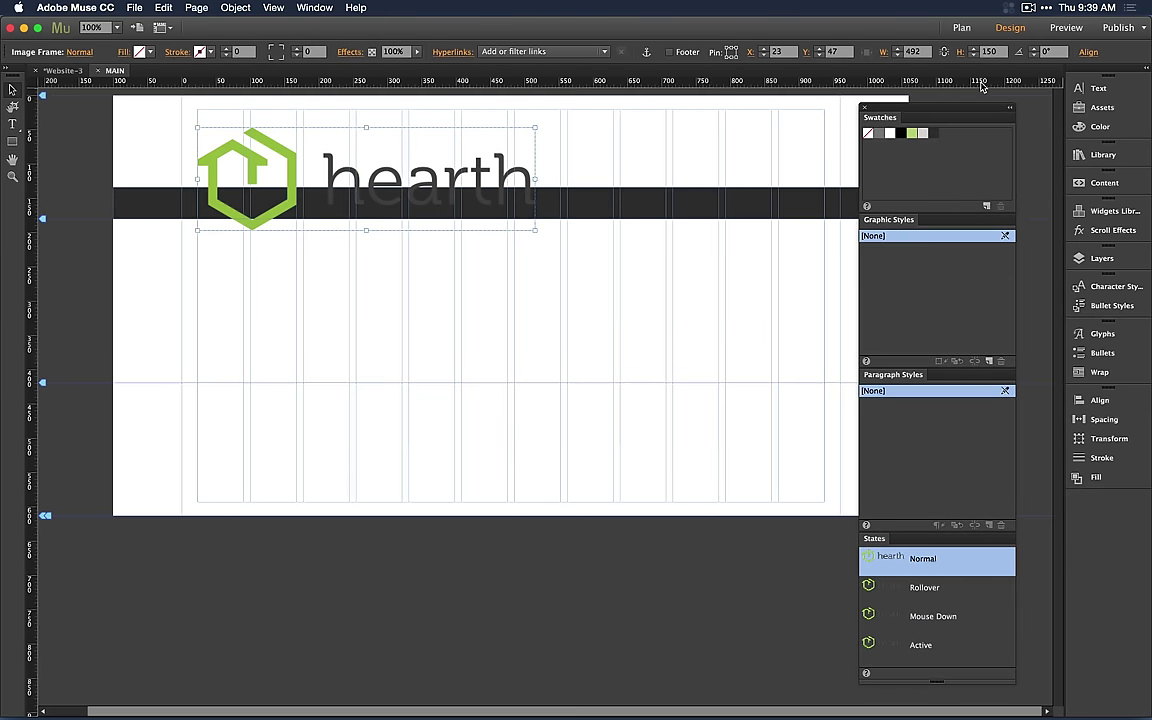
click(1124, 108)
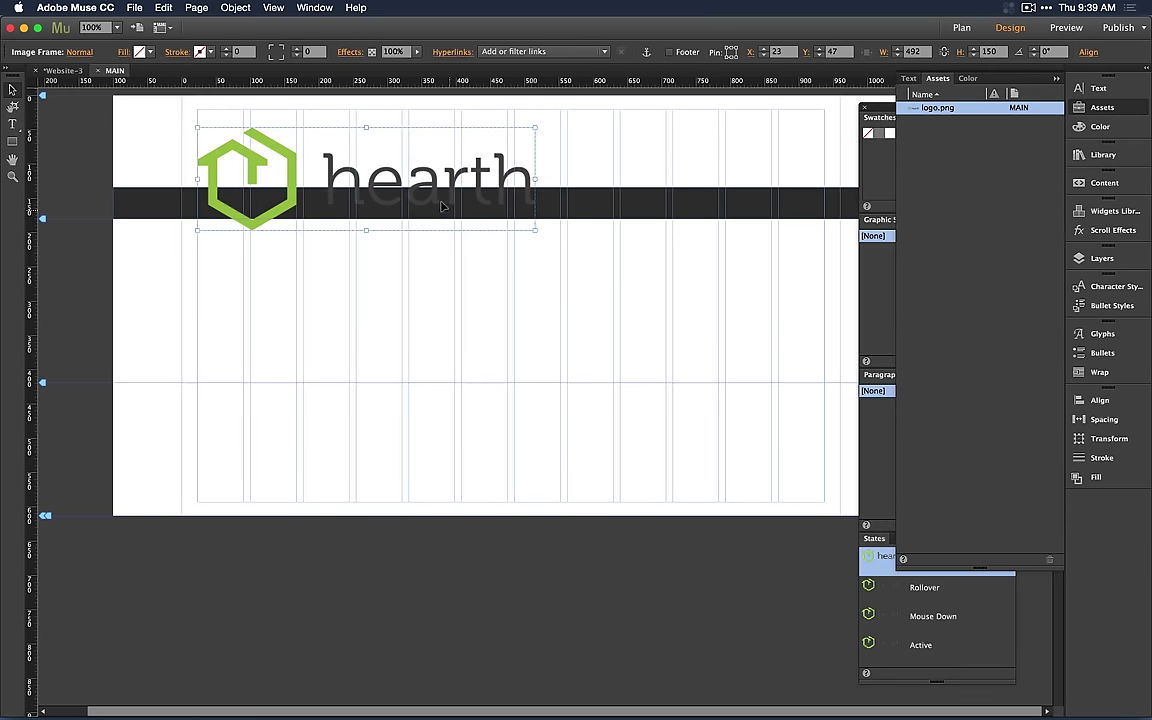
key(Delete)
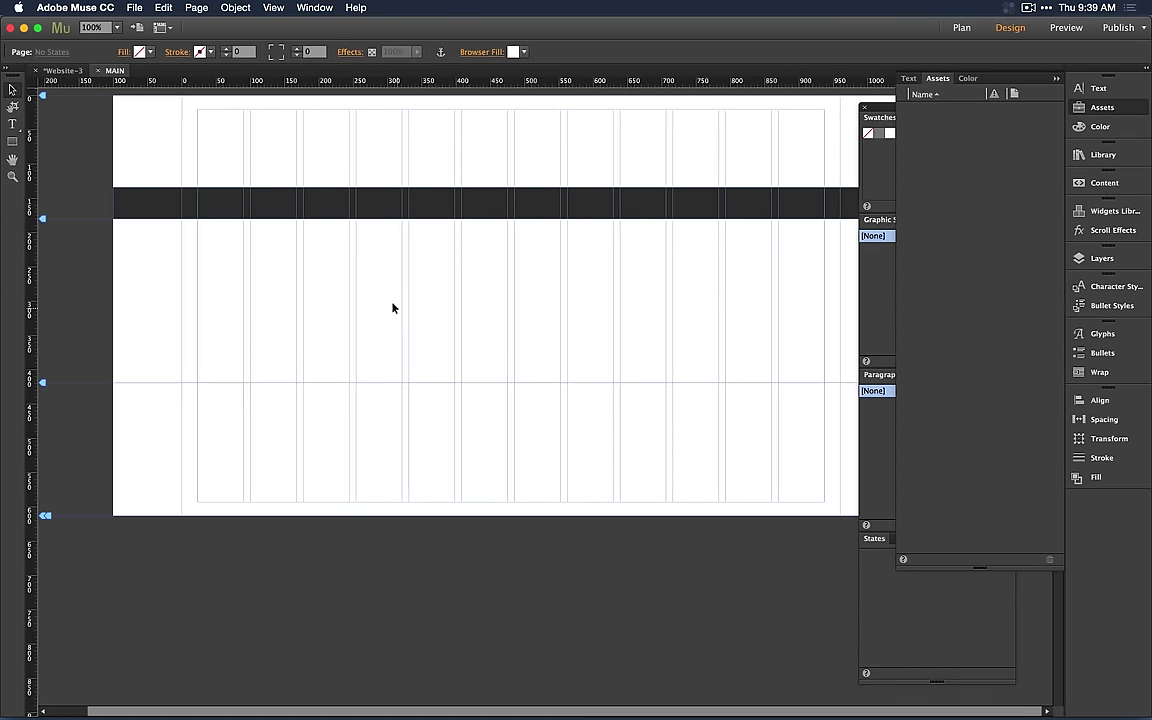
Set the site's image resolution to HiDPI (2x) in Site Properties.
click(129, 8)
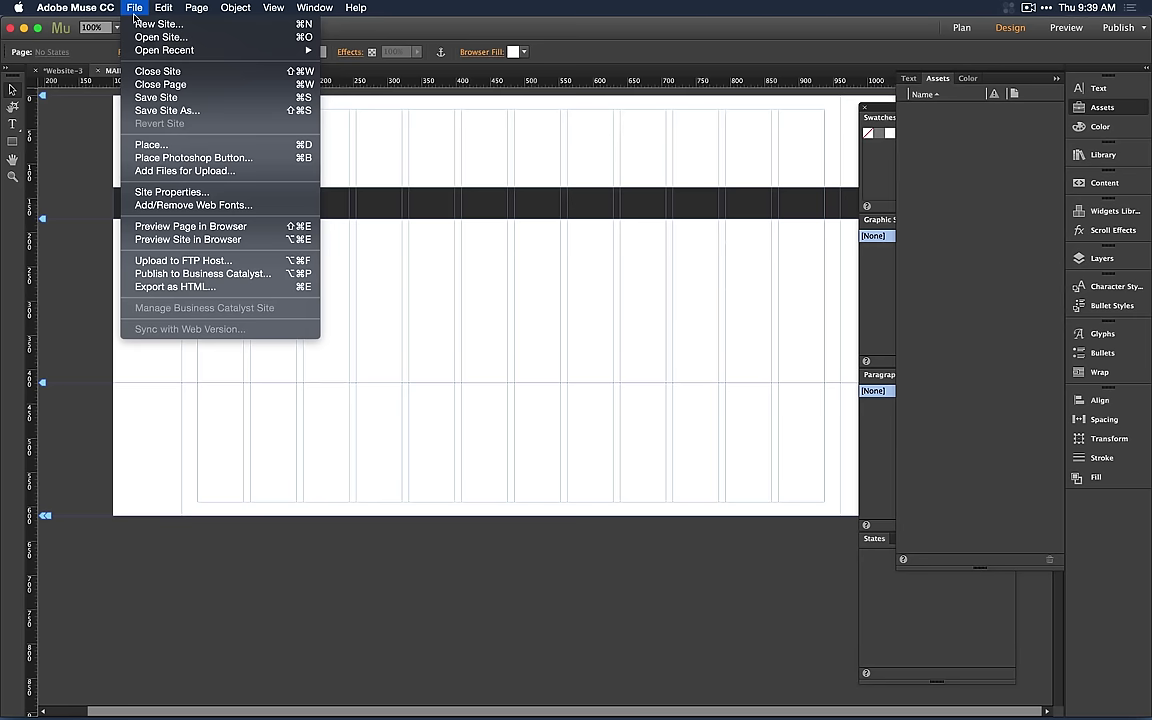
click(206, 194)
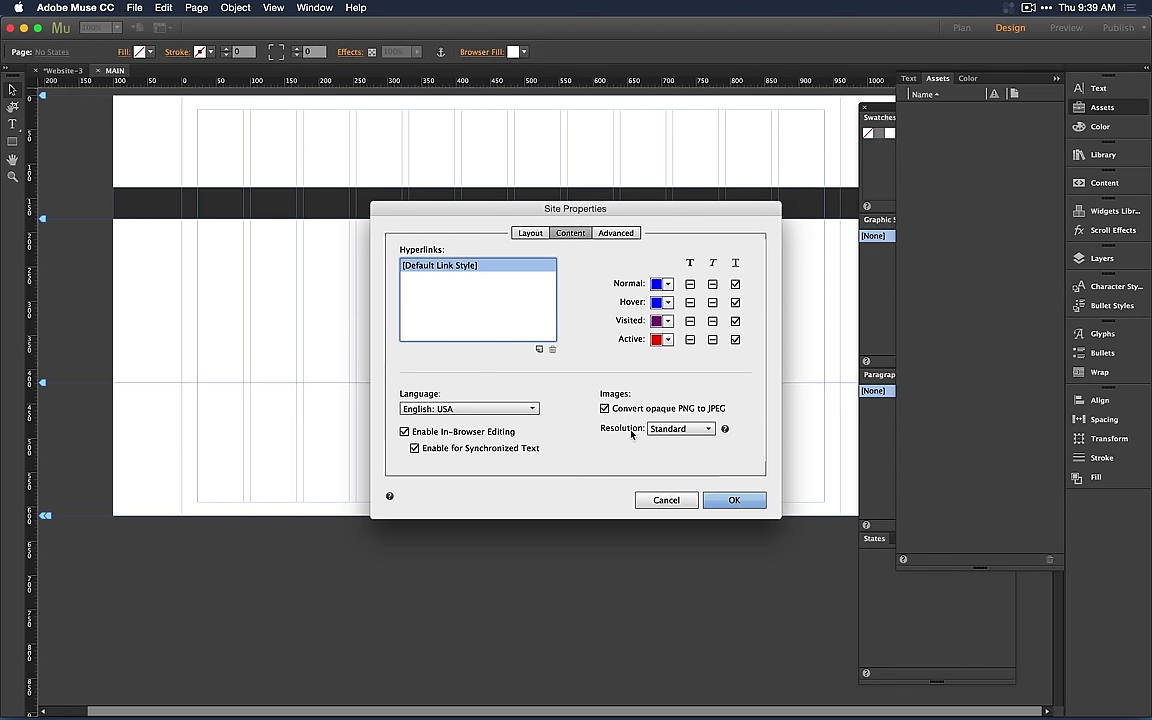
click(680, 428)
click(666, 457)
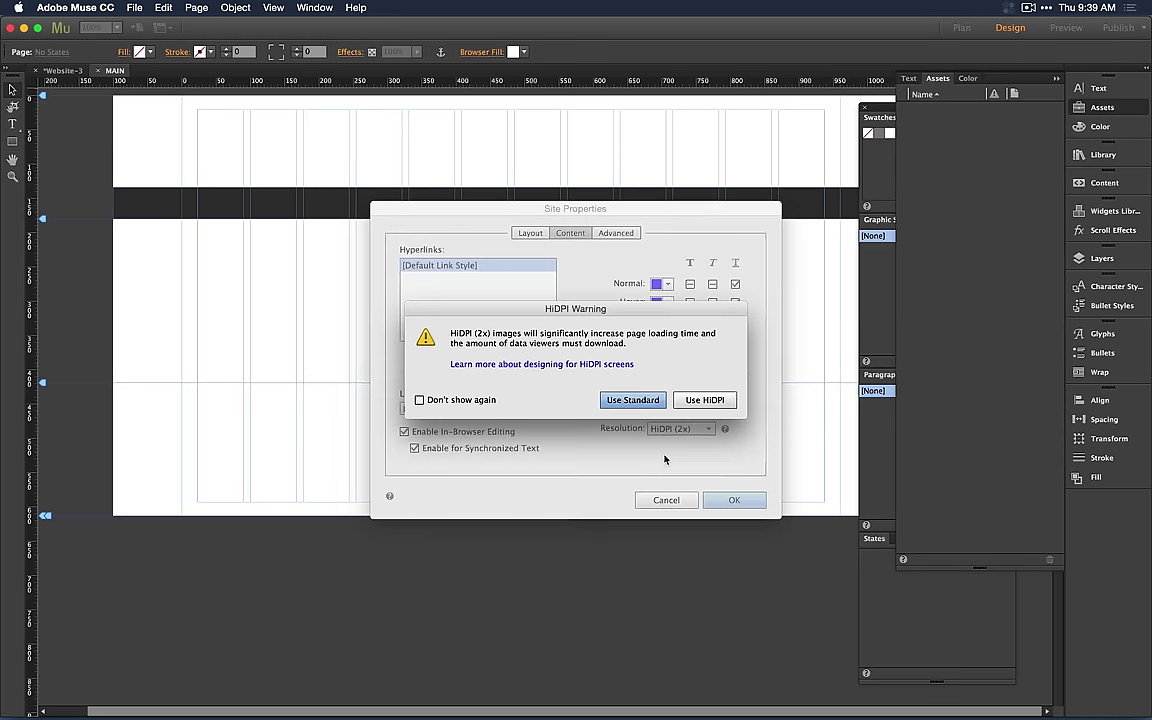
click(705, 400)
click(731, 501)
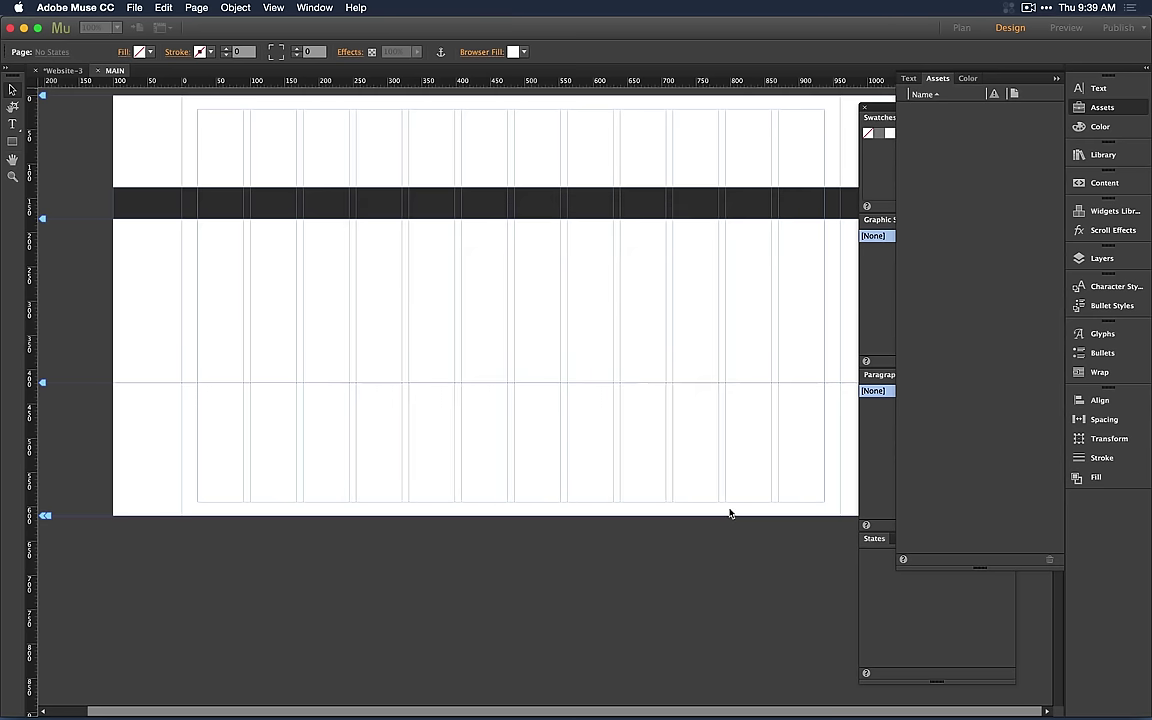
Place logo.png again through File > Place.
click(134, 8)
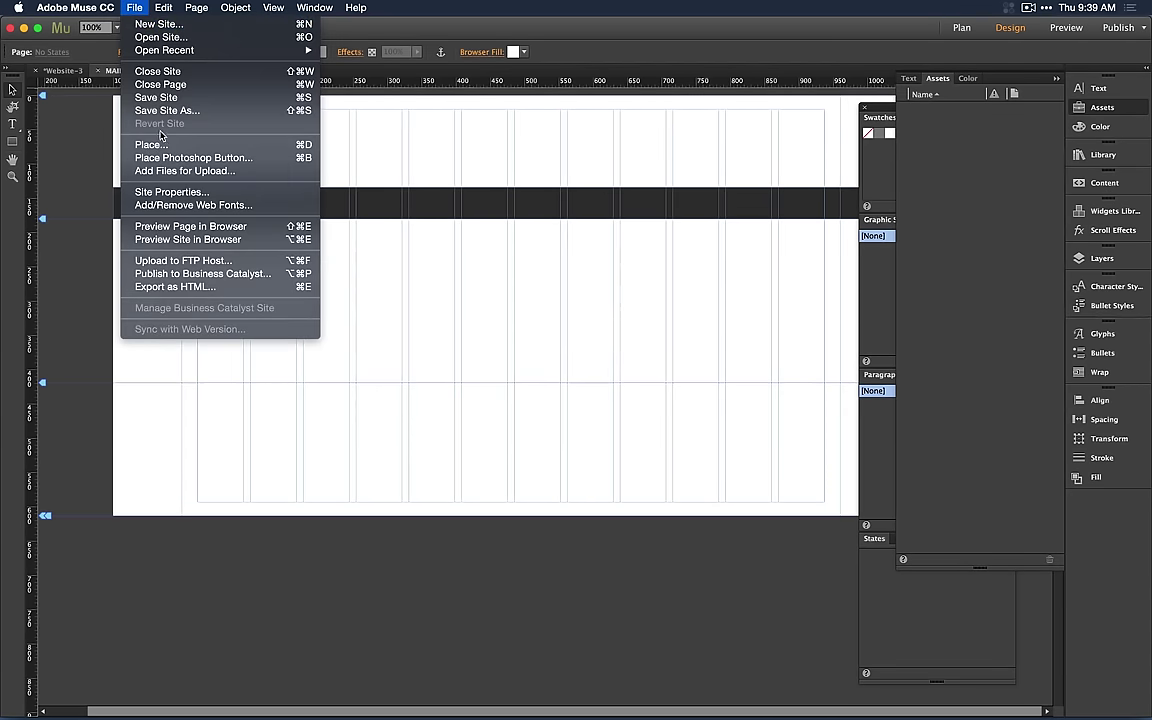
click(158, 146)
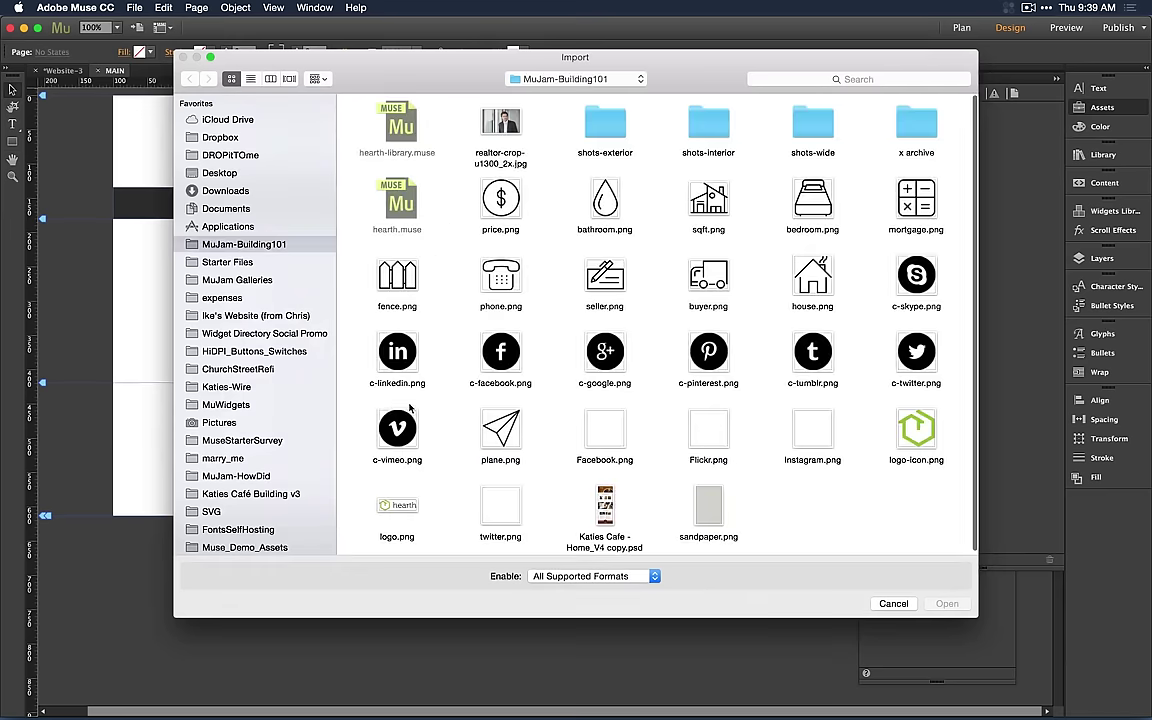
click(399, 512)
Place logo.png, enlarge it slightly and position it in the white header at X 0, Y 39.
double_click(399, 512)
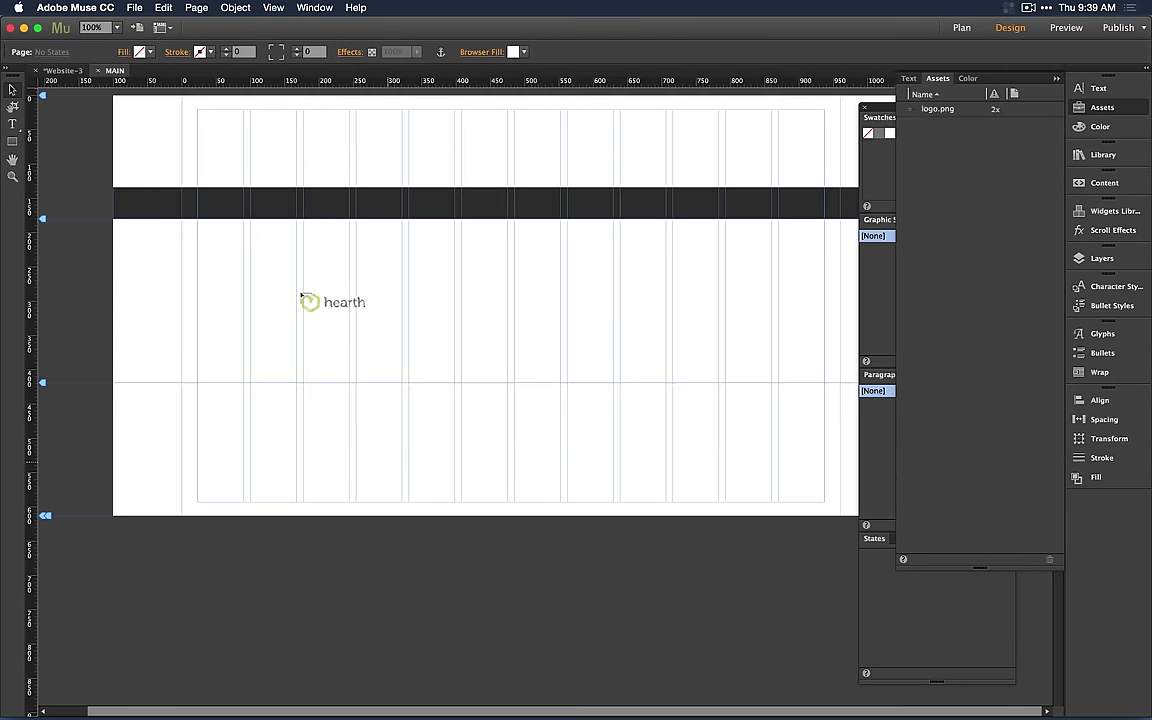
click(234, 260)
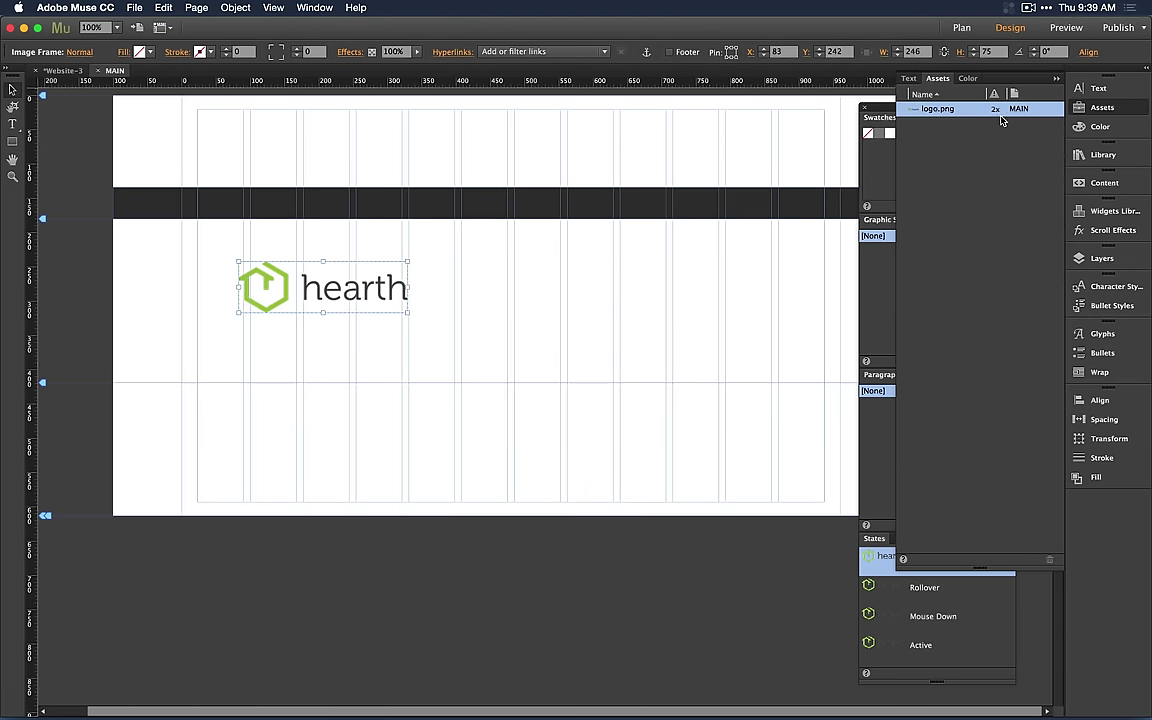
drag(405, 311, 405, 311)
click(418, 337)
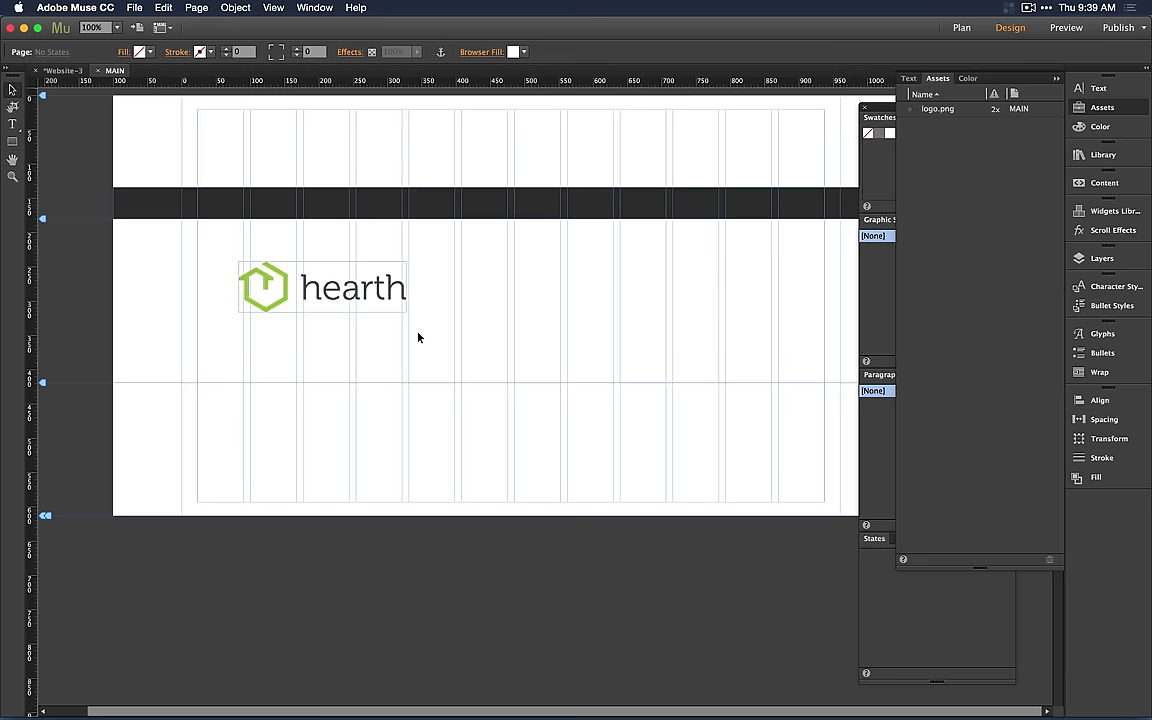
click(301, 283)
drag(275, 285, 194, 153)
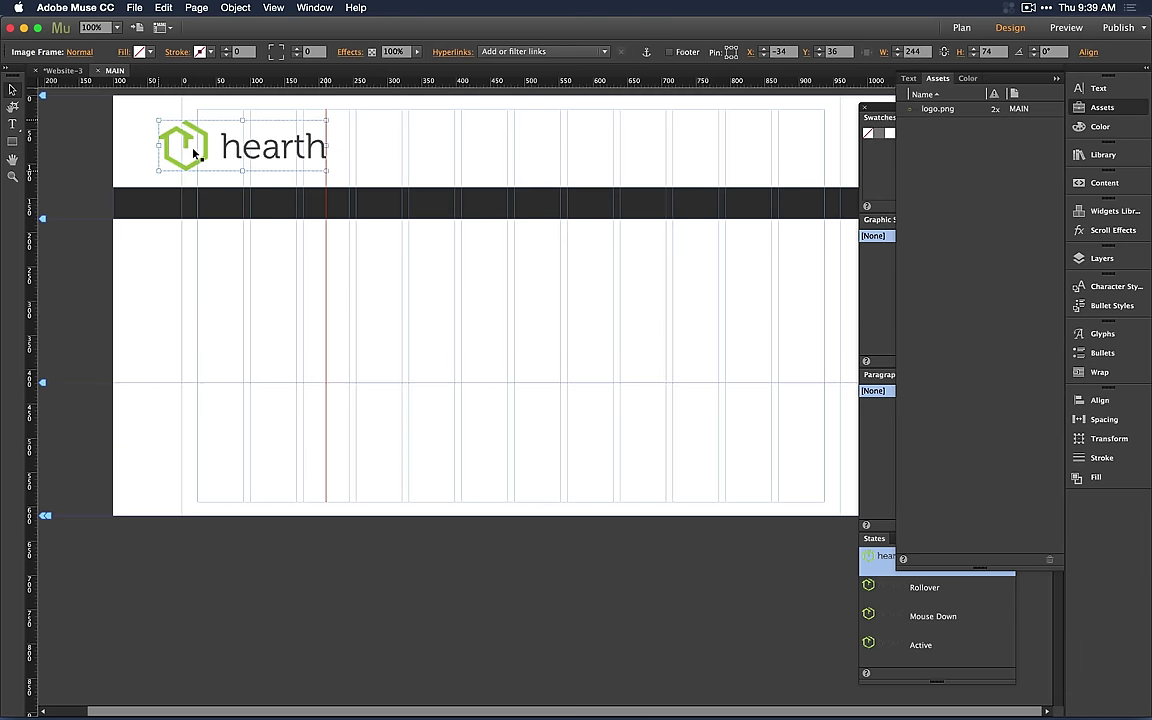
drag(194, 152, 194, 152)
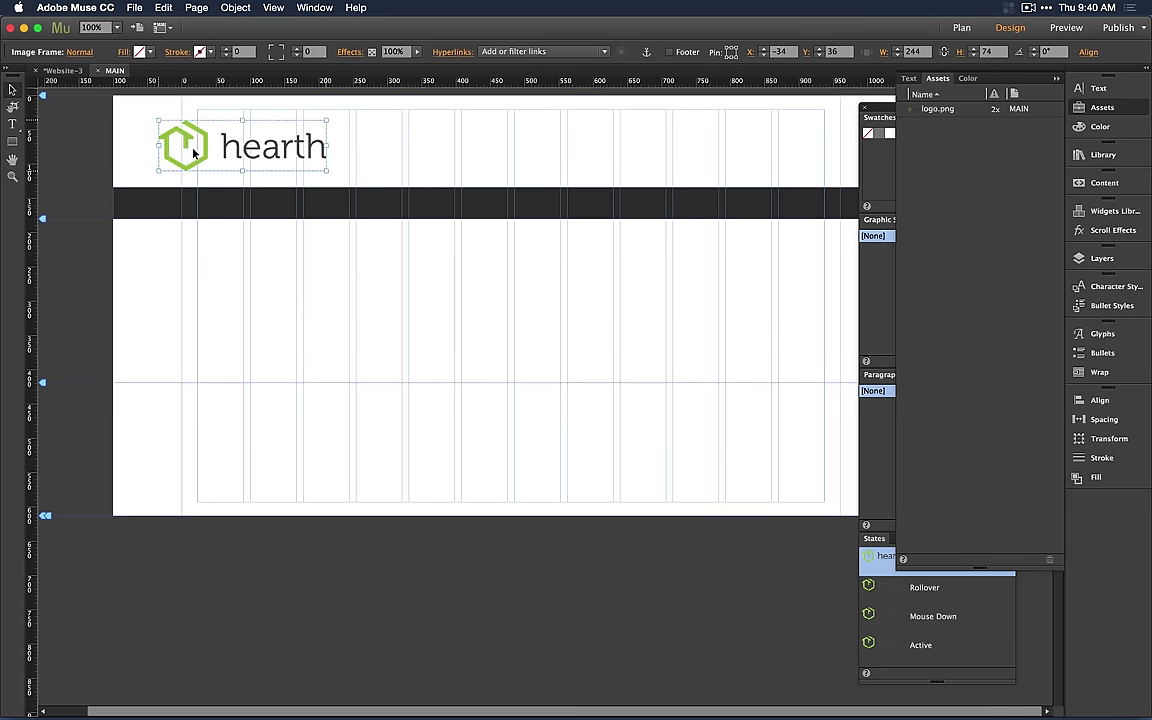
drag(177, 134, 202, 143)
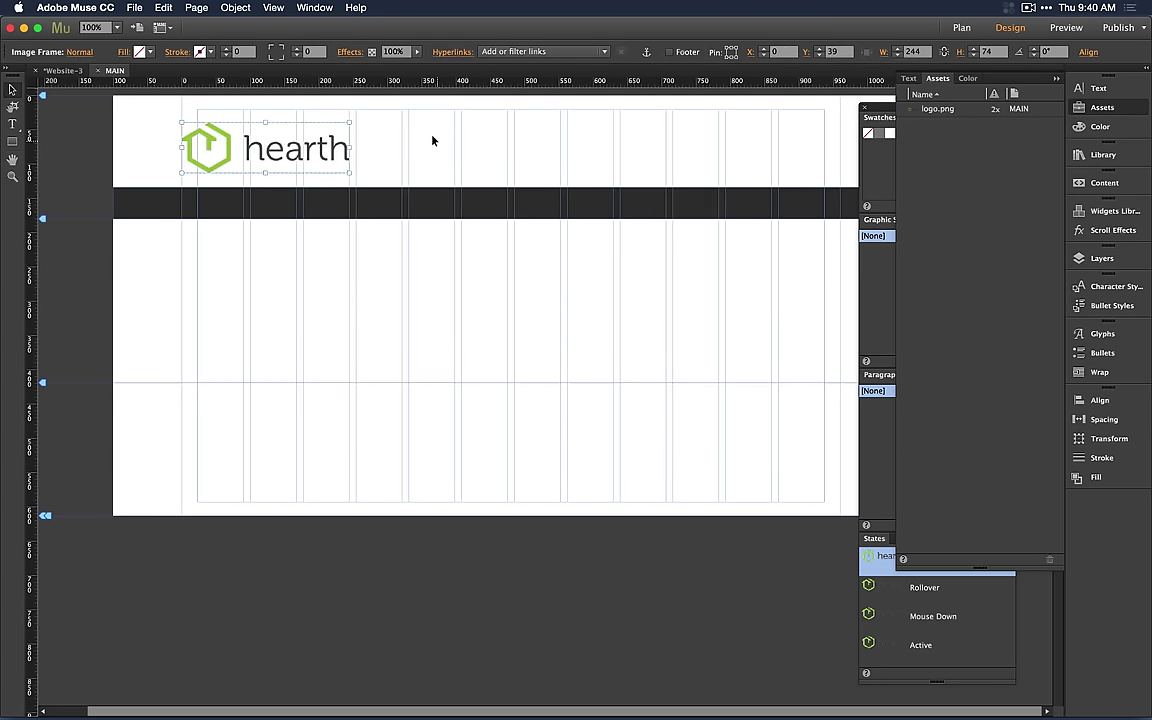
click(392, 122)
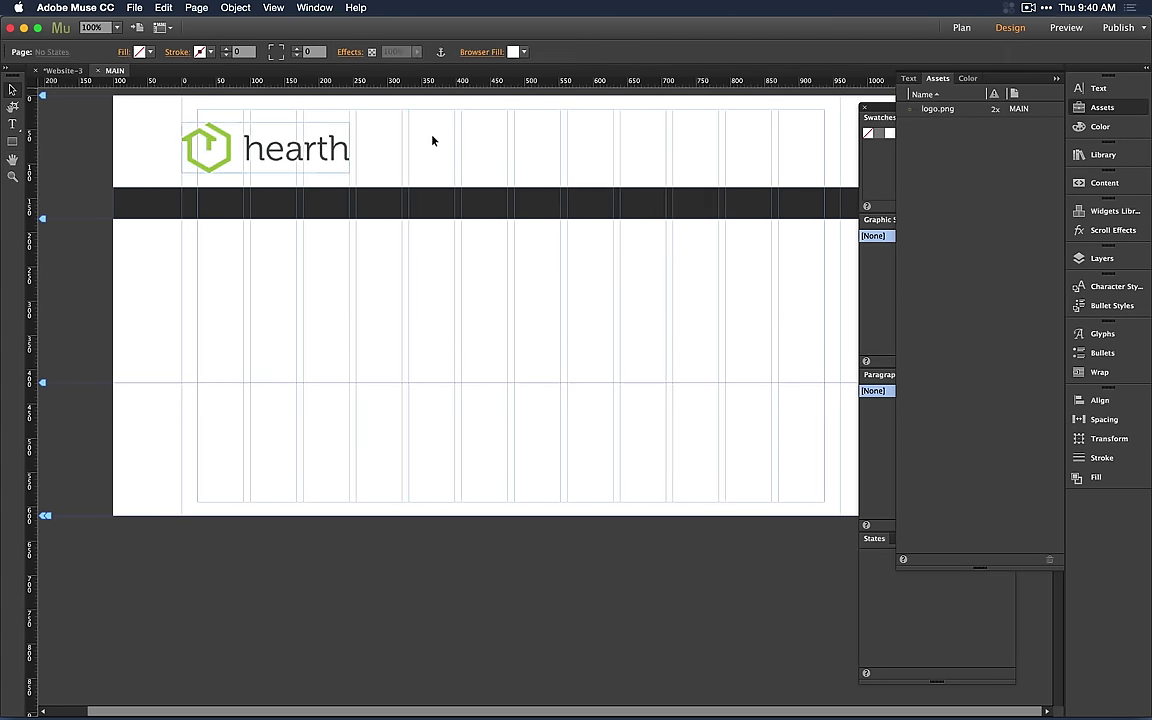
Collapse the assets, swatch and style panels to icons and move the strip off the page.
click(1054, 79)
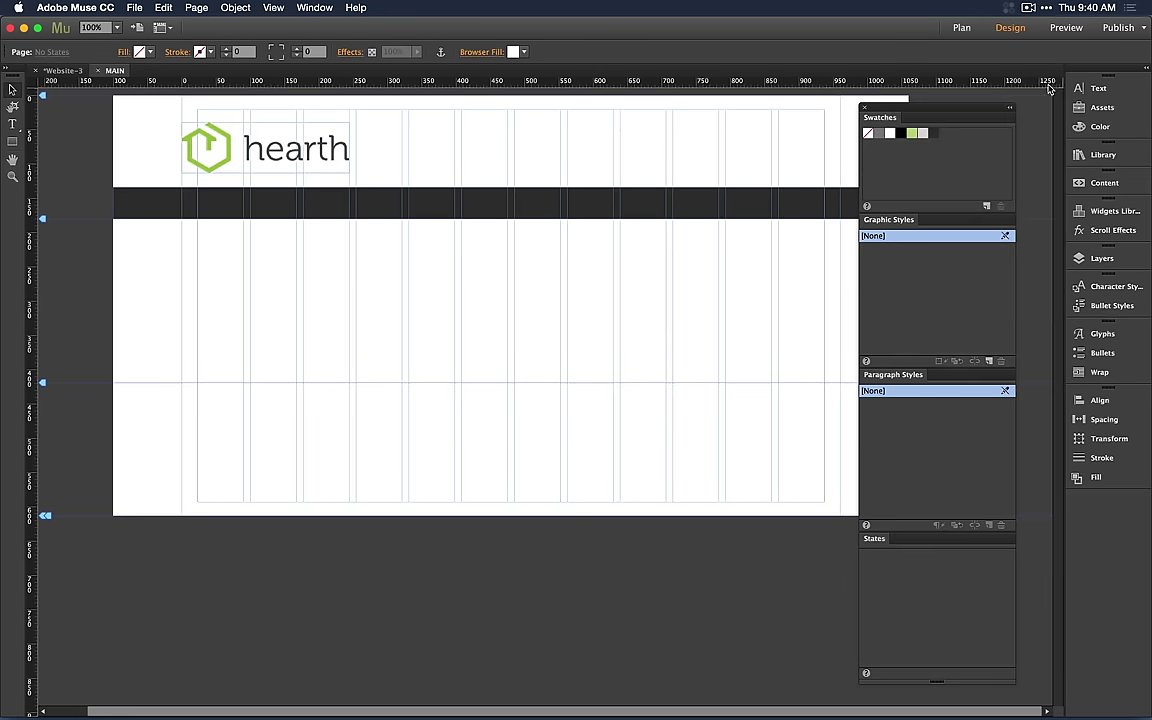
right_click(958, 111)
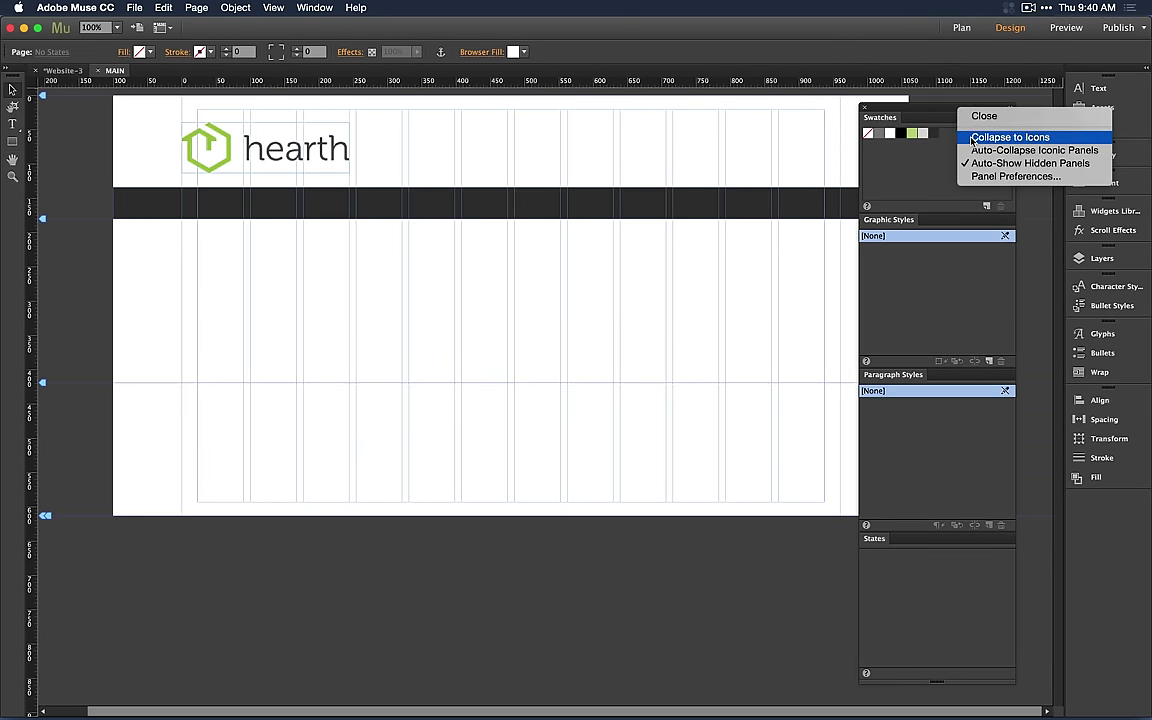
click(1010, 137)
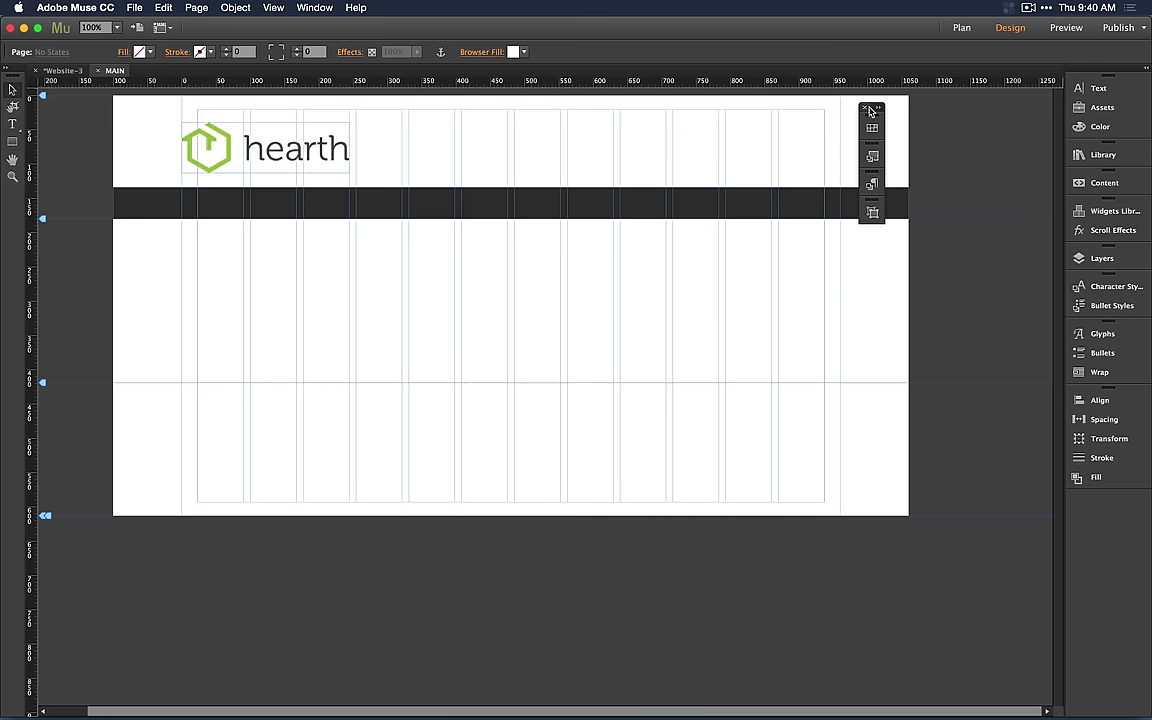
drag(872, 107, 935, 107)
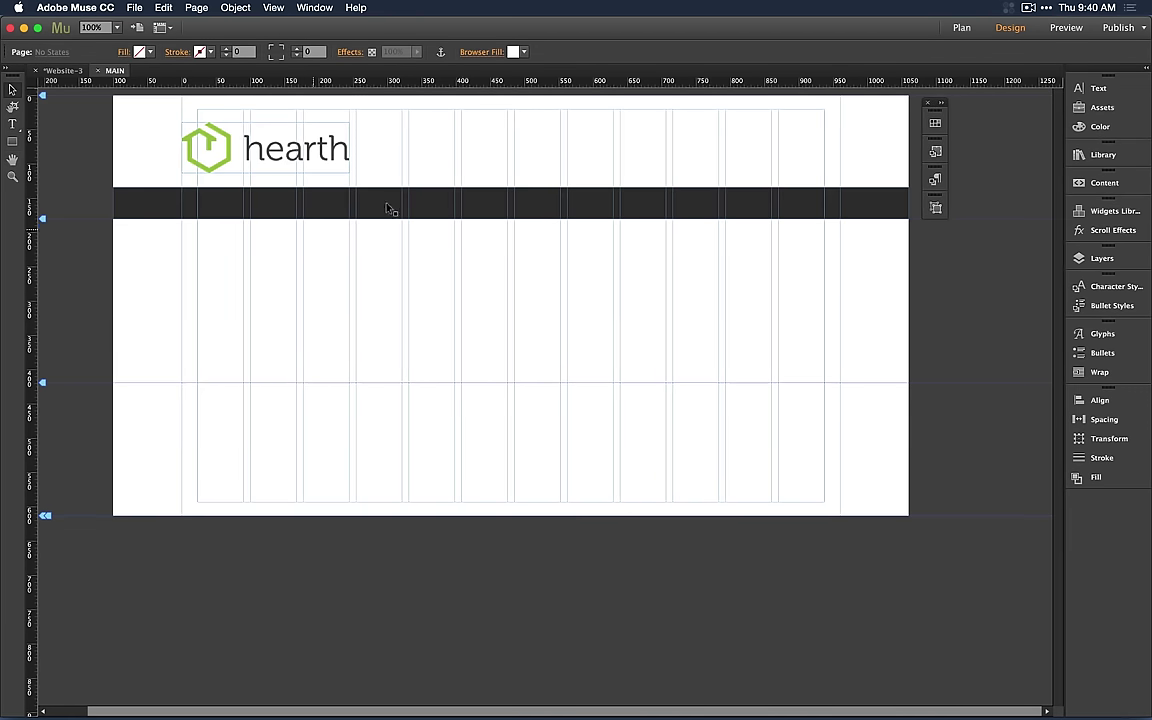
key(super+Tab)
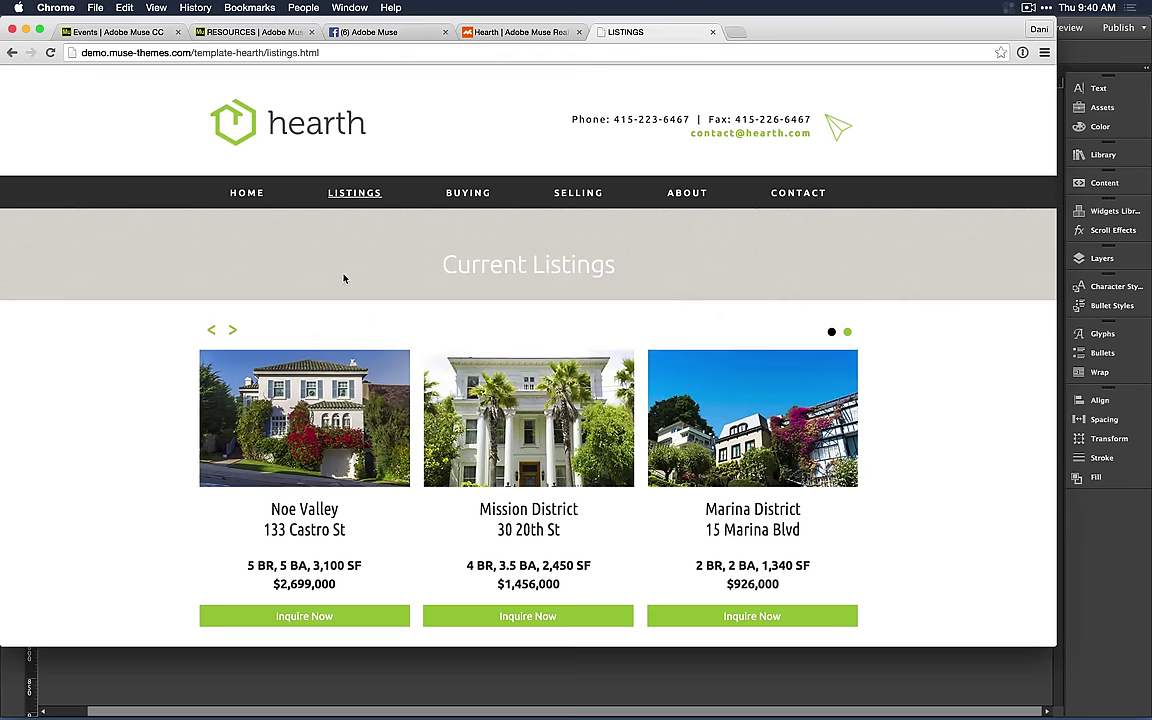
key(super+Tab)
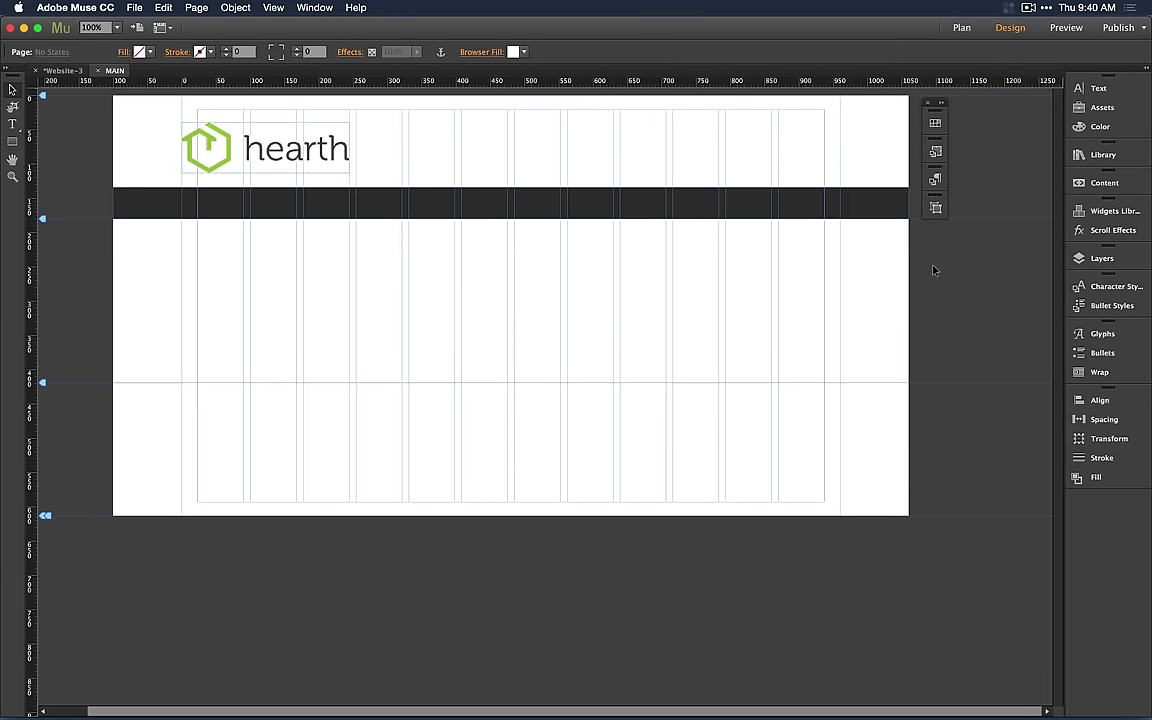
Drop a Horizontal menu widget below the dark bar and stretch it to 400×34 px.
click(1114, 211)
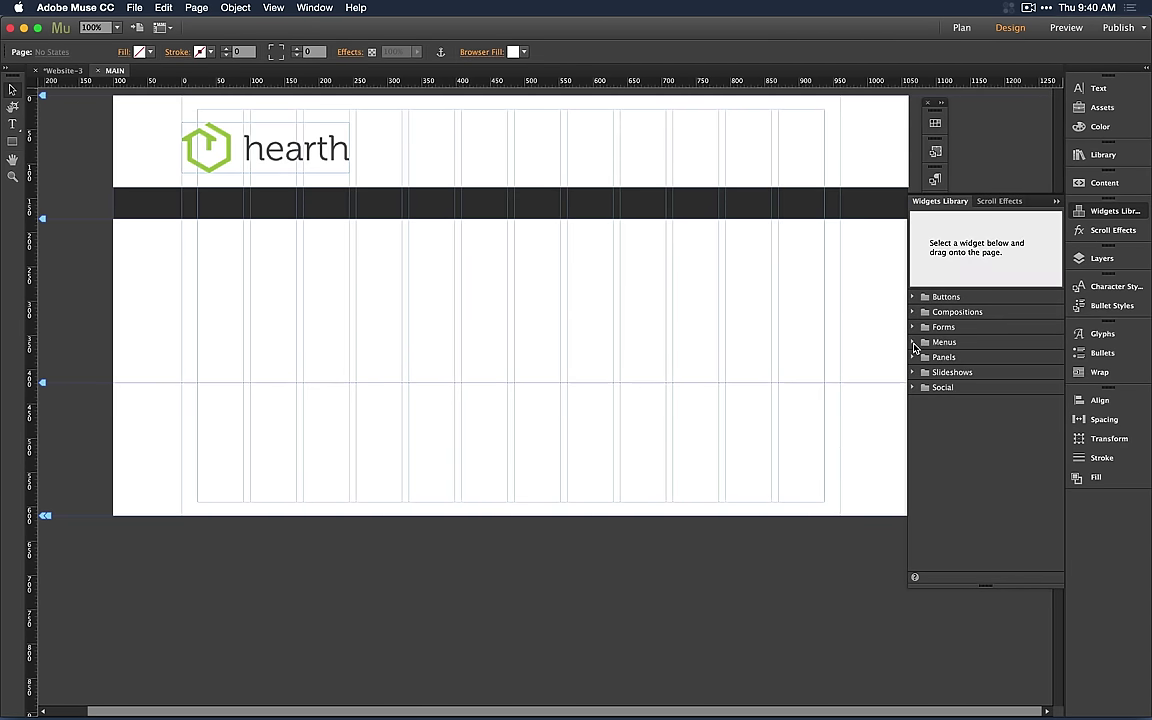
click(923, 343)
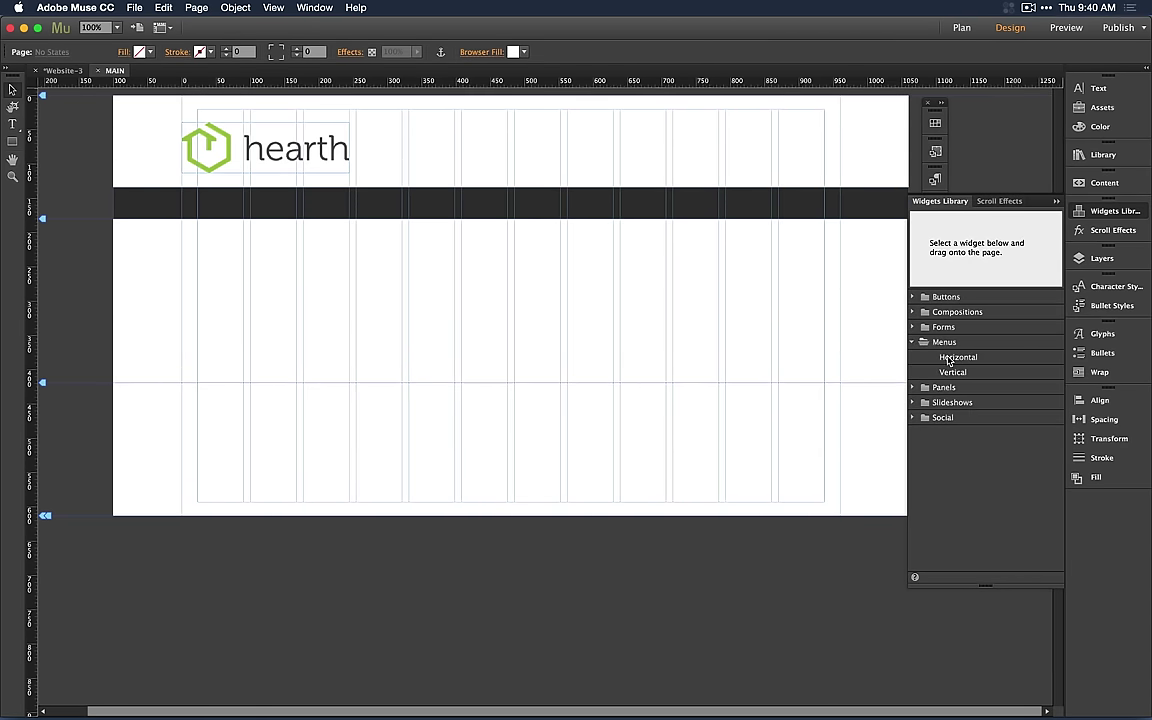
click(950, 359)
drag(950, 361, 372, 272)
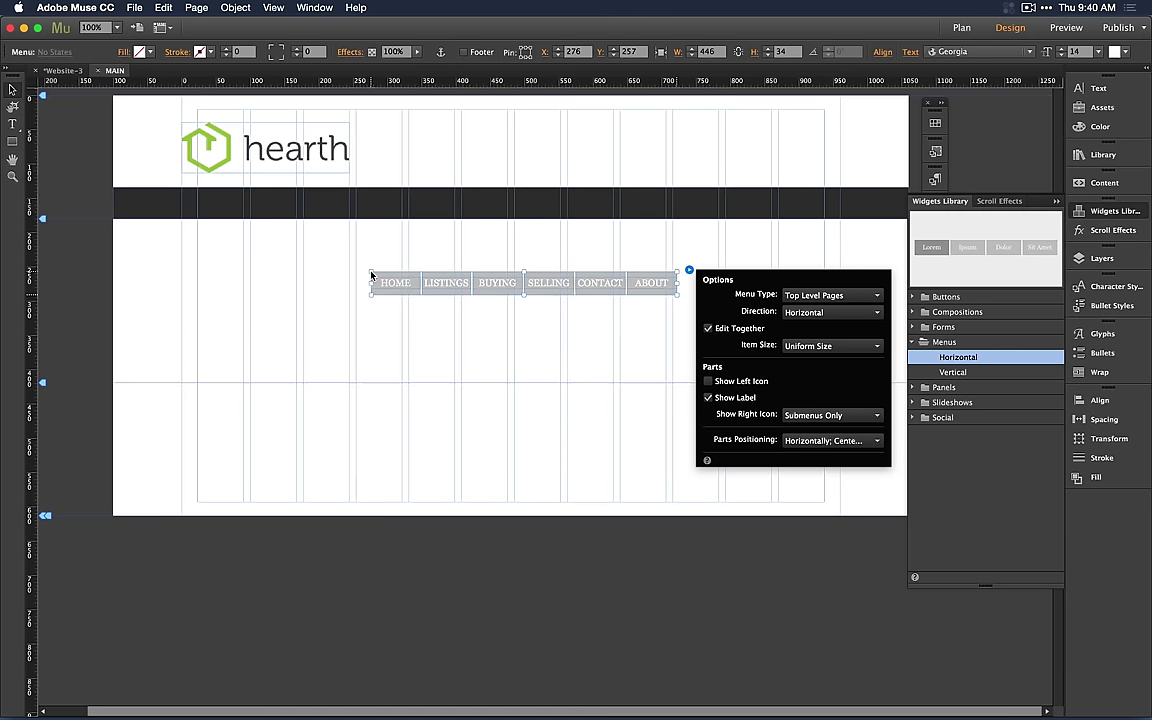
drag(372, 288, 196, 280)
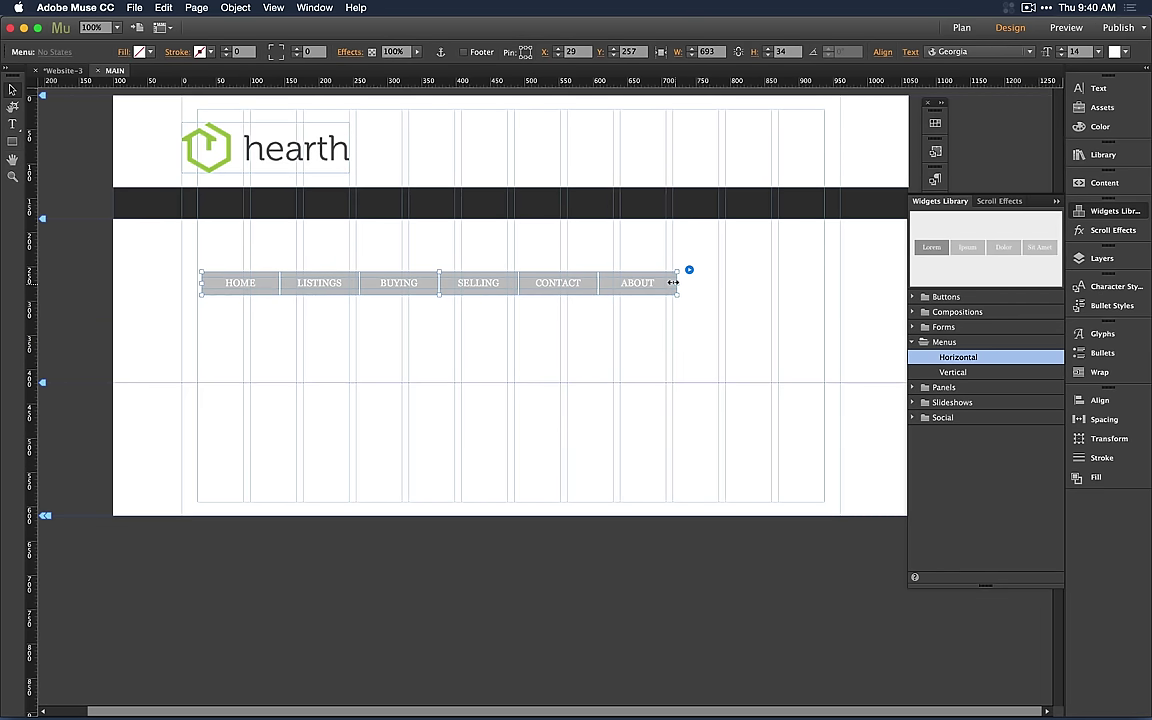
drag(676, 283, 476, 288)
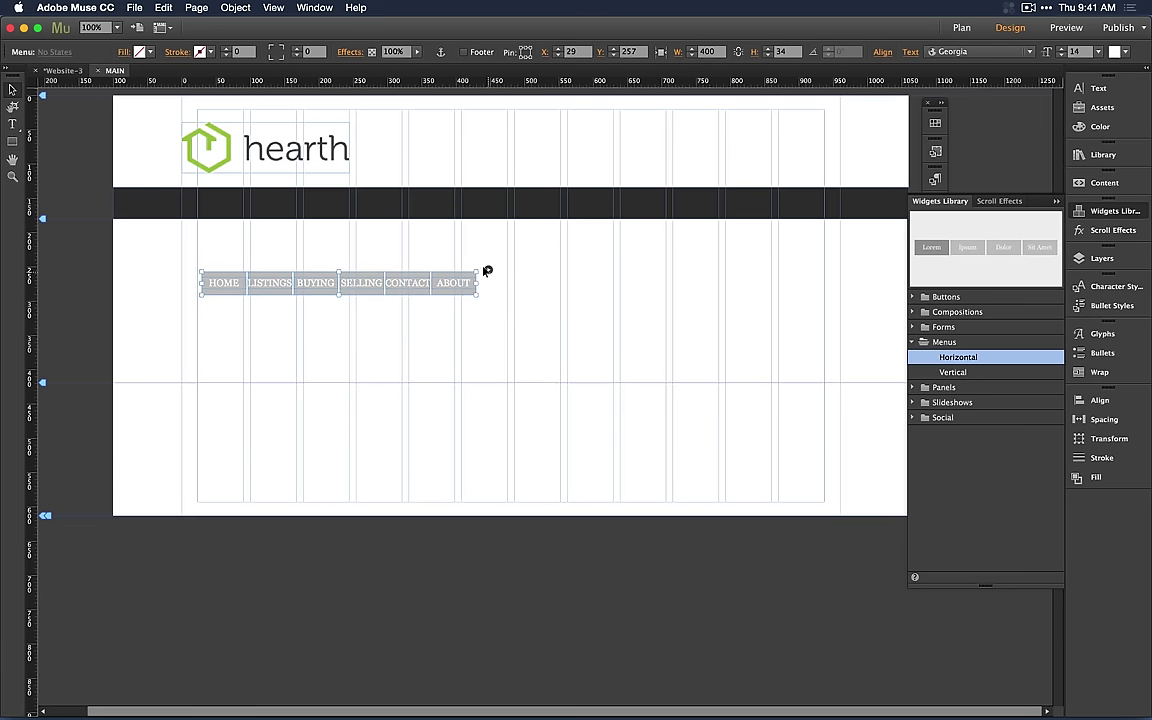
click(488, 270)
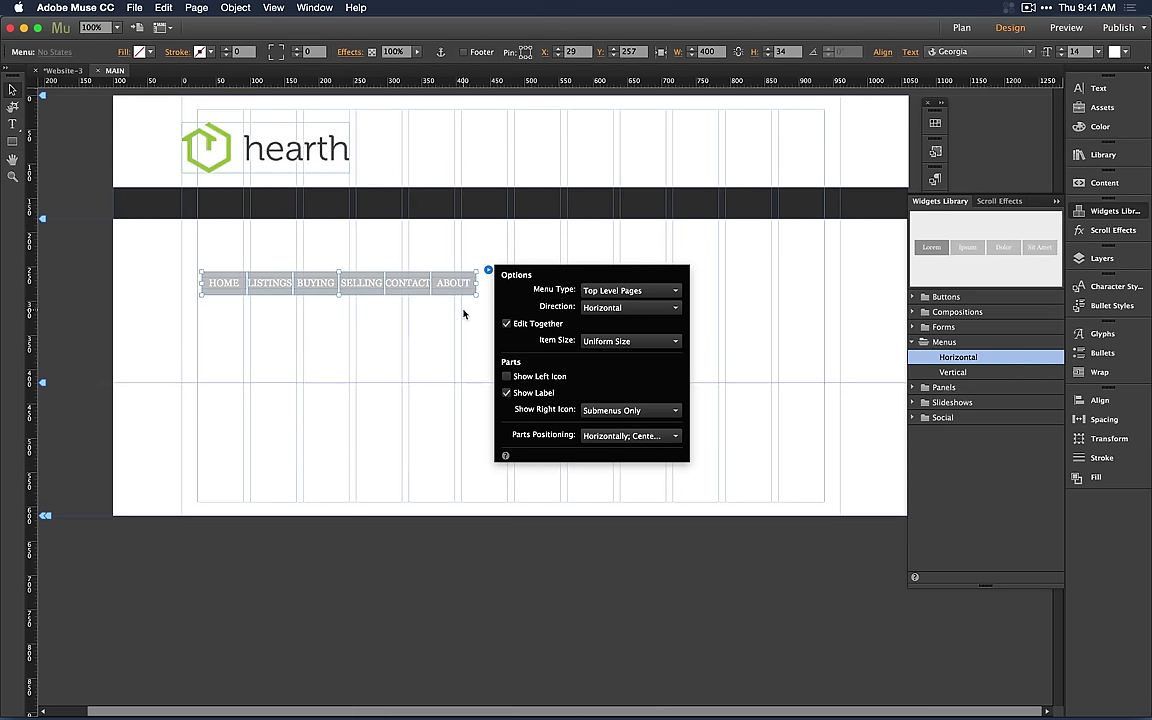
Set uniform item size, widen the menu to 819 px and place it at X 75, Y 240.
click(618, 342)
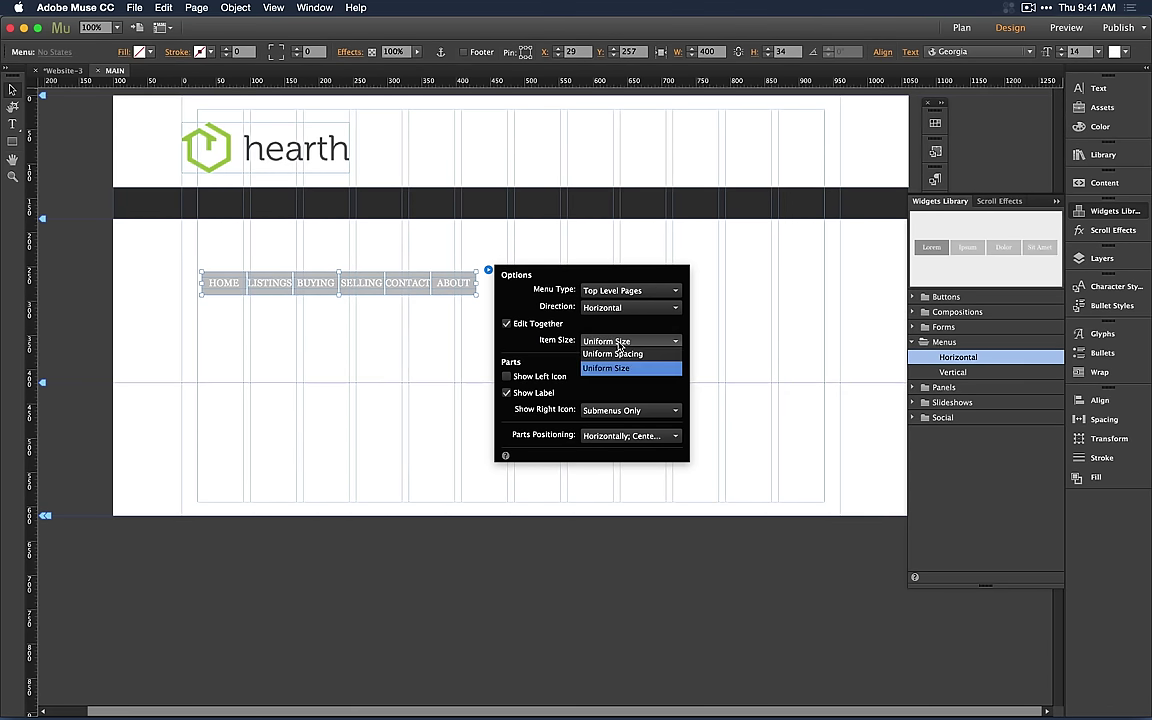
click(619, 350)
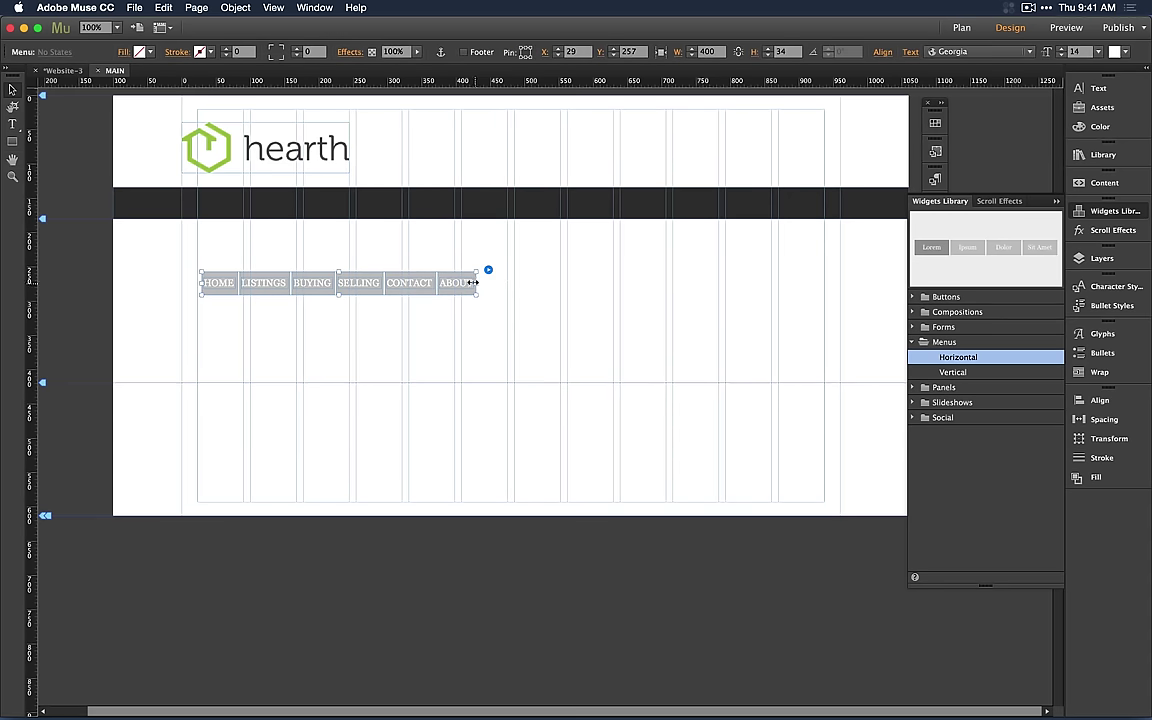
drag(478, 281, 761, 290)
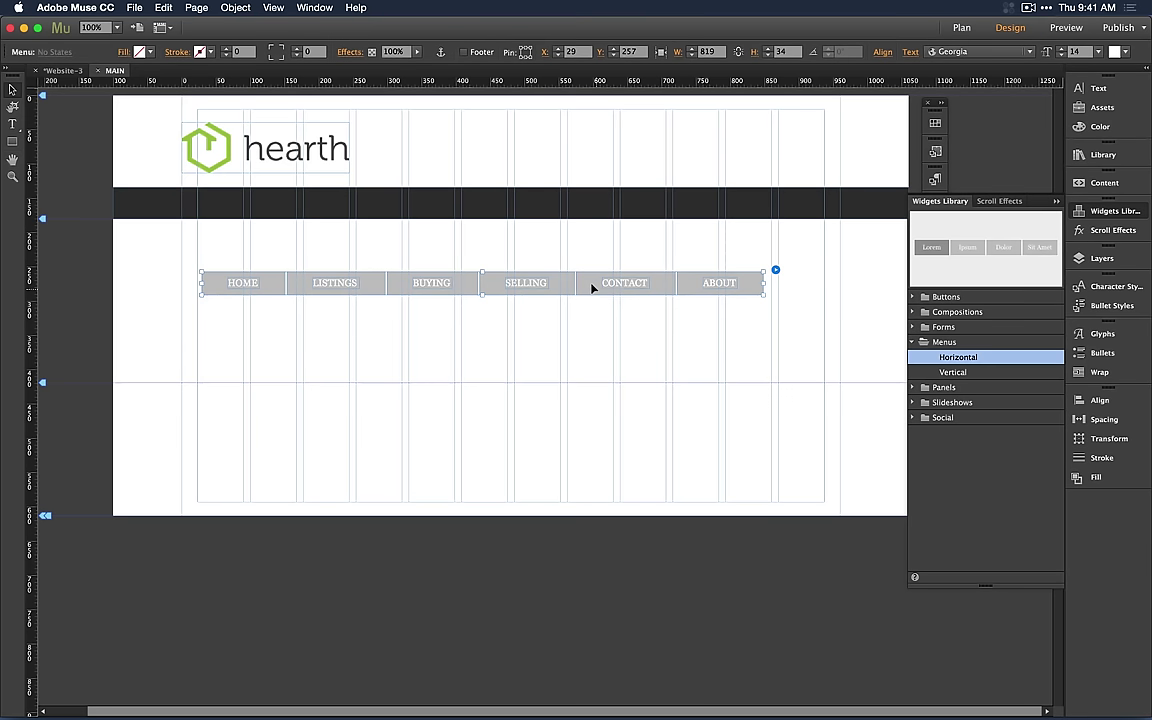
drag(591, 288, 626, 276)
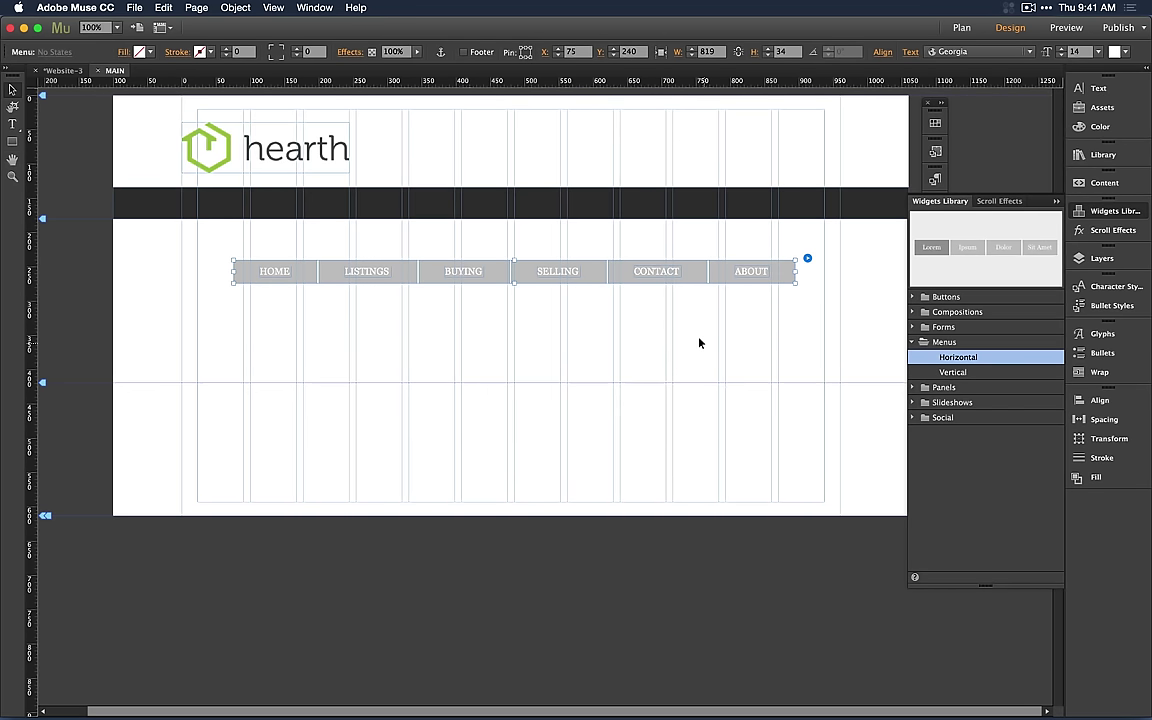
In Plan view, move the ABOUT page before CONTACT and reopen the MAIN master.
click(961, 28)
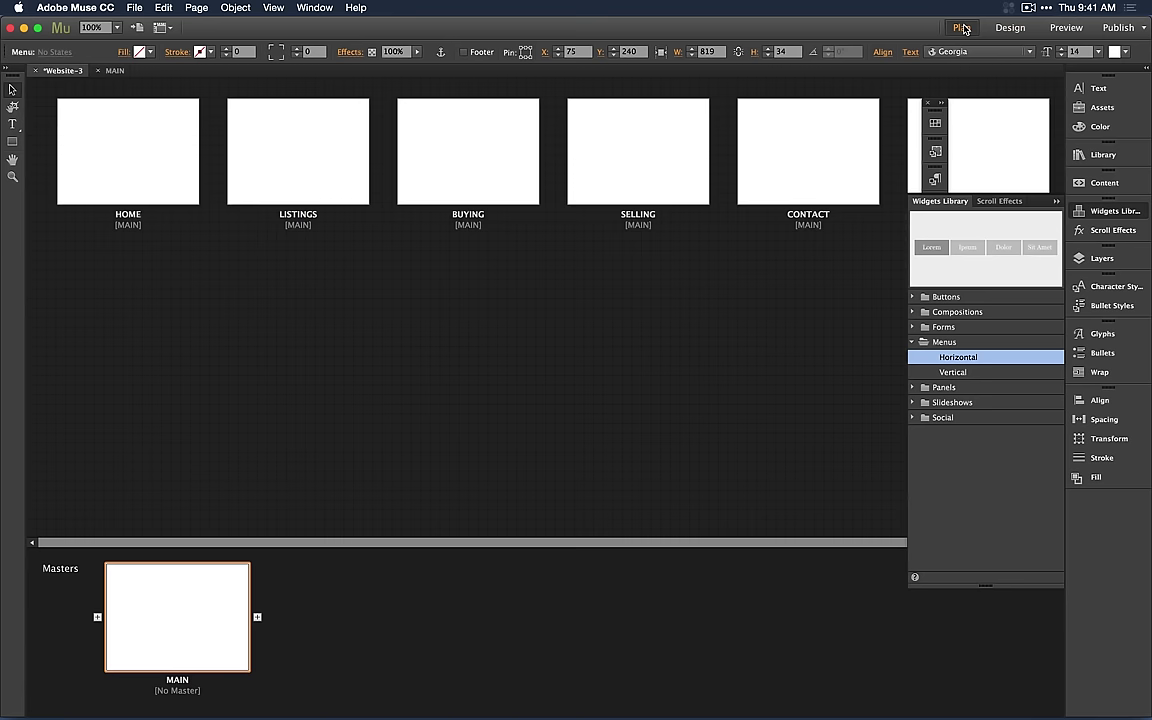
drag(933, 147, 727, 176)
click(842, 138)
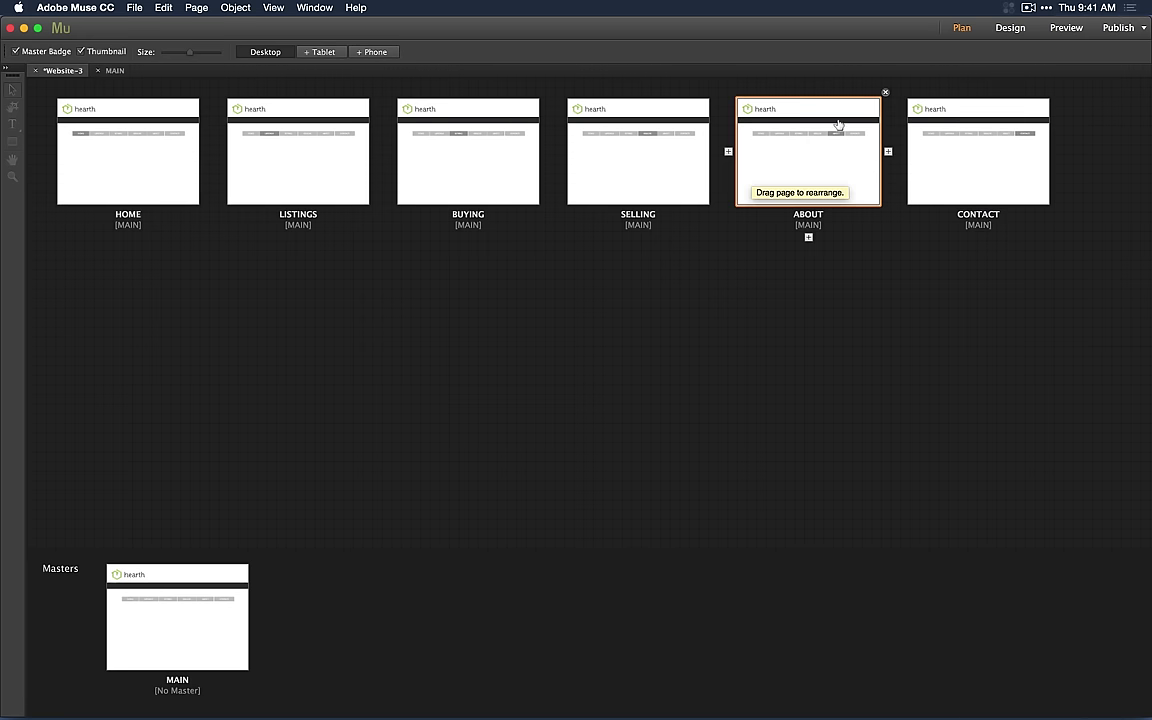
double_click(156, 628)
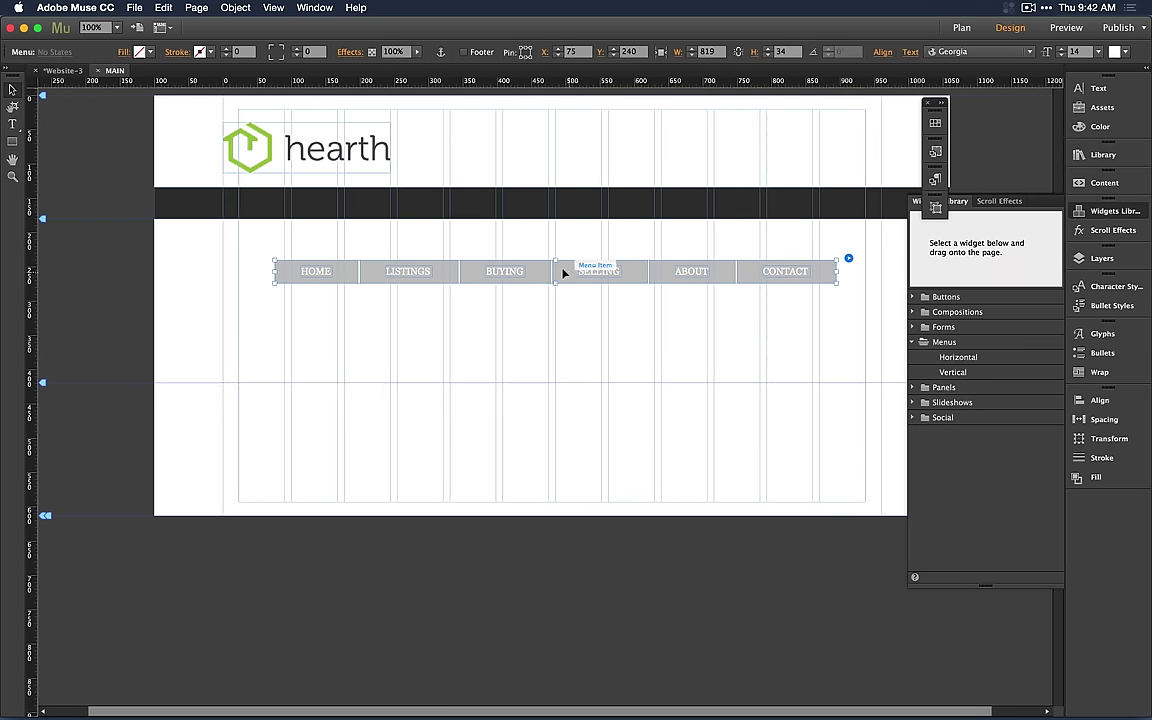
Nudge the menu to X 32, Y 234 and select its HOME item.
drag(563, 269, 533, 268)
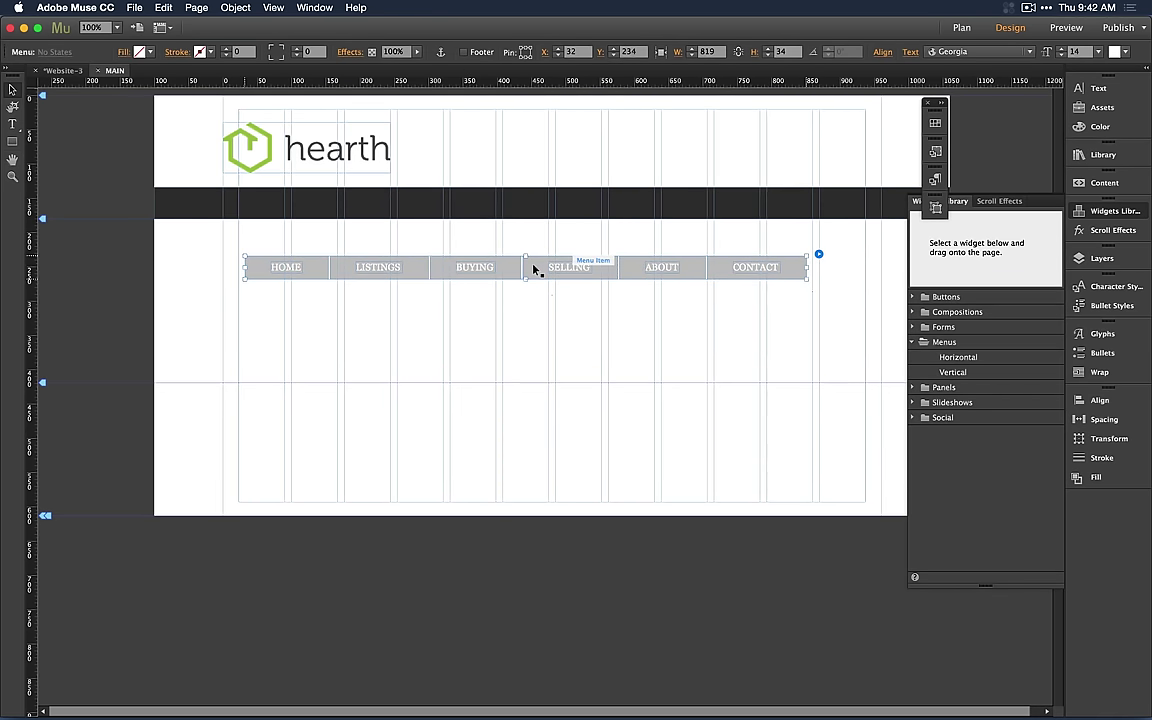
click(256, 274)
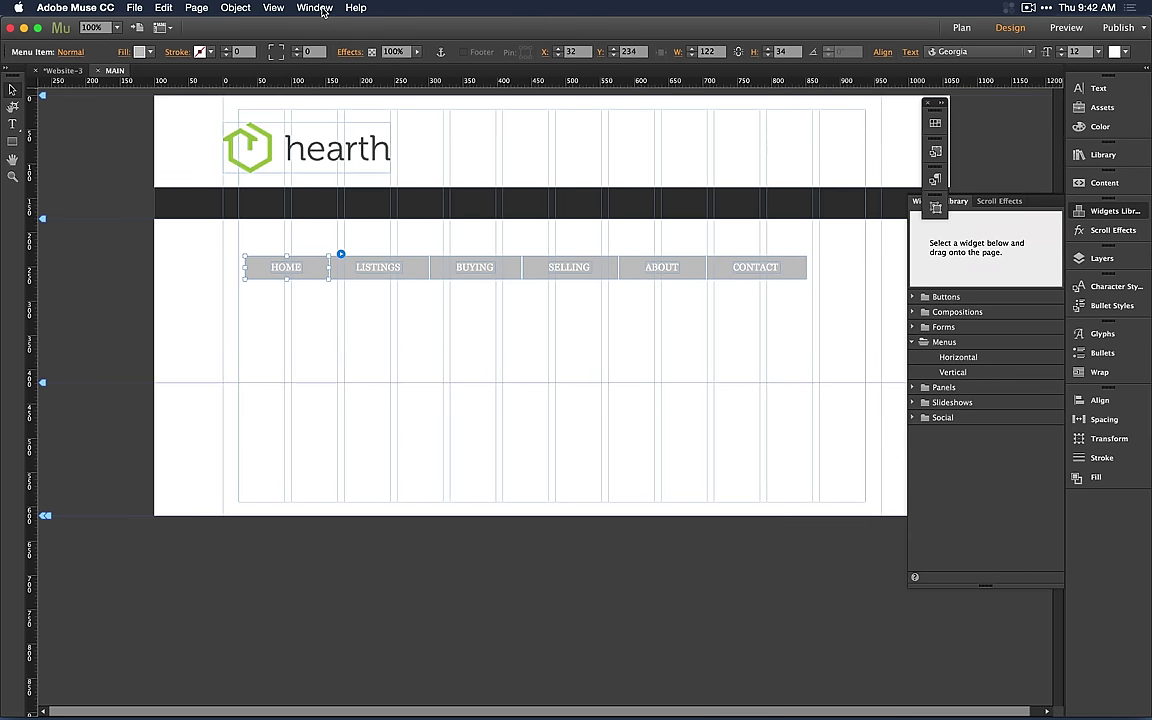
click(305, 8)
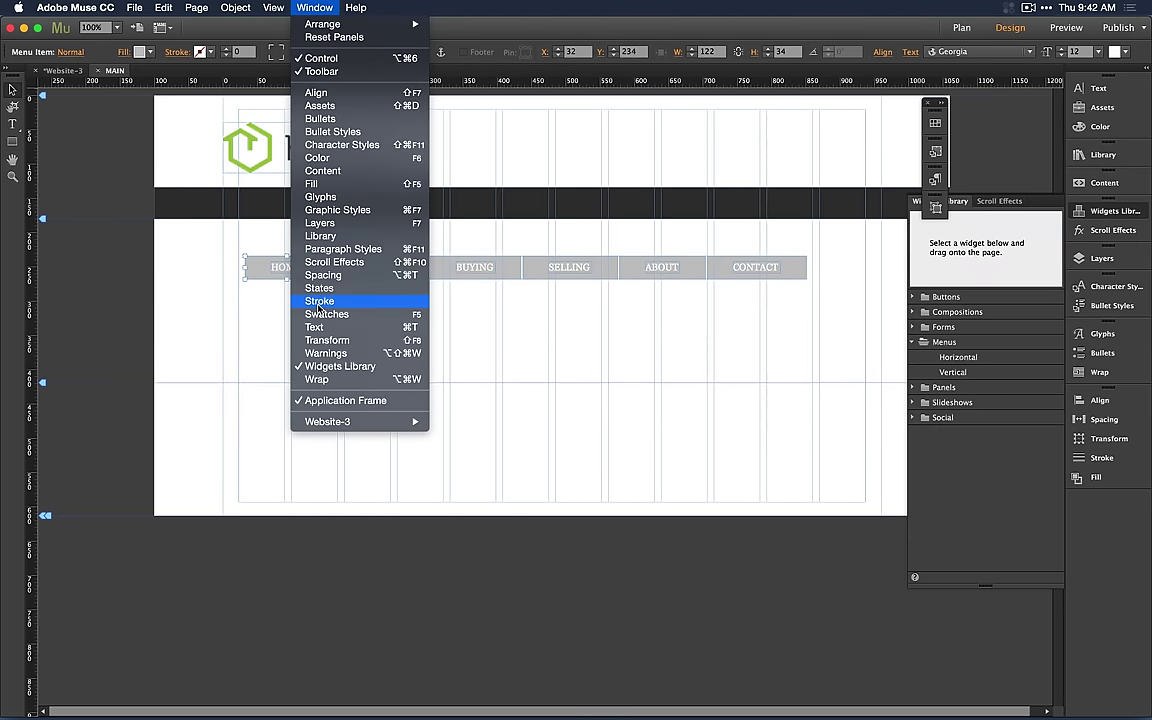
Dock the States panel lower right and preview HOME in Rollover, Mouse Down and Active.
click(319, 288)
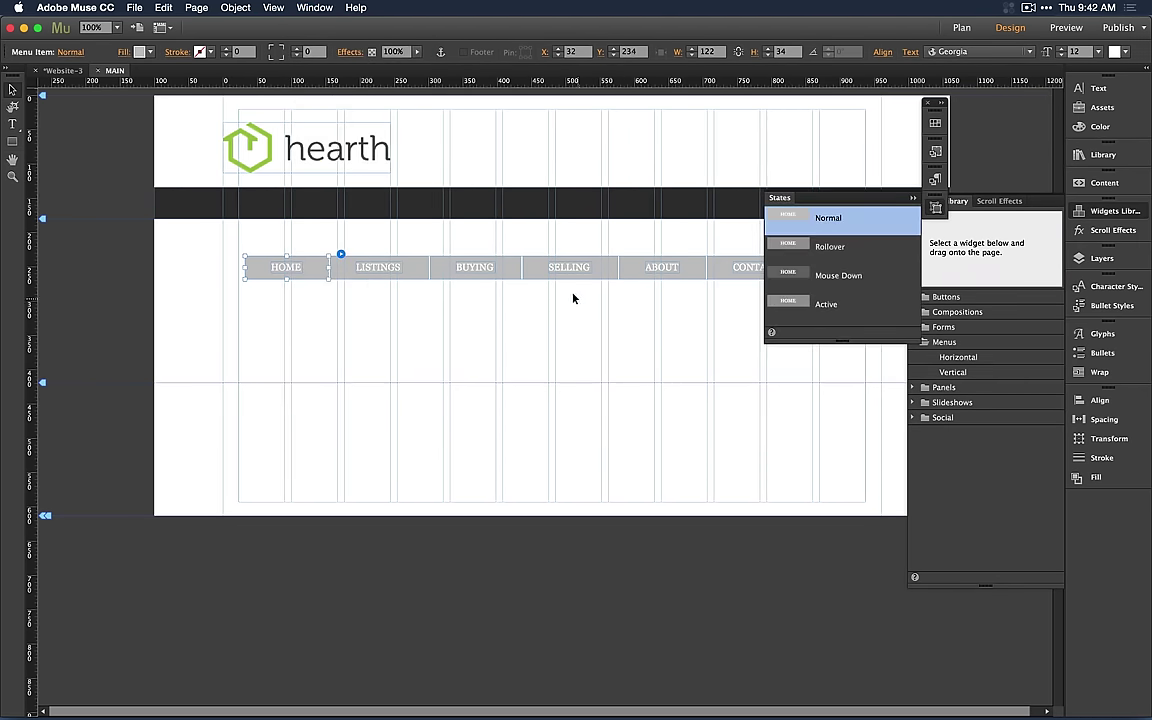
drag(836, 198, 872, 552)
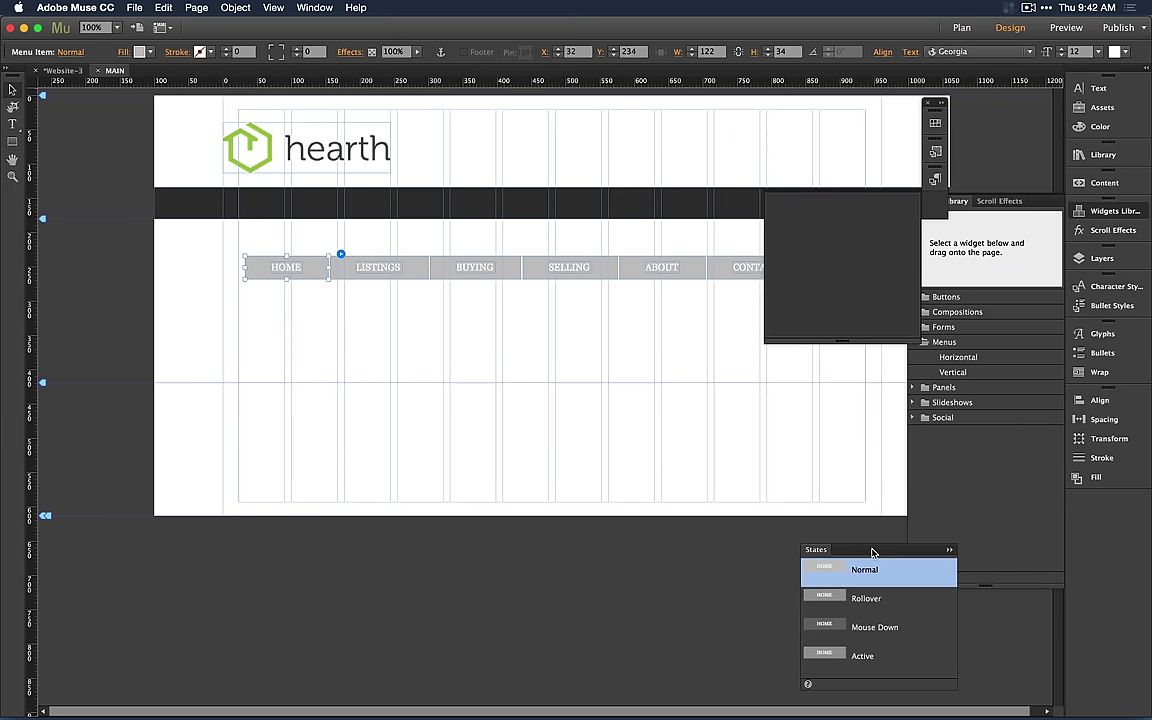
click(822, 597)
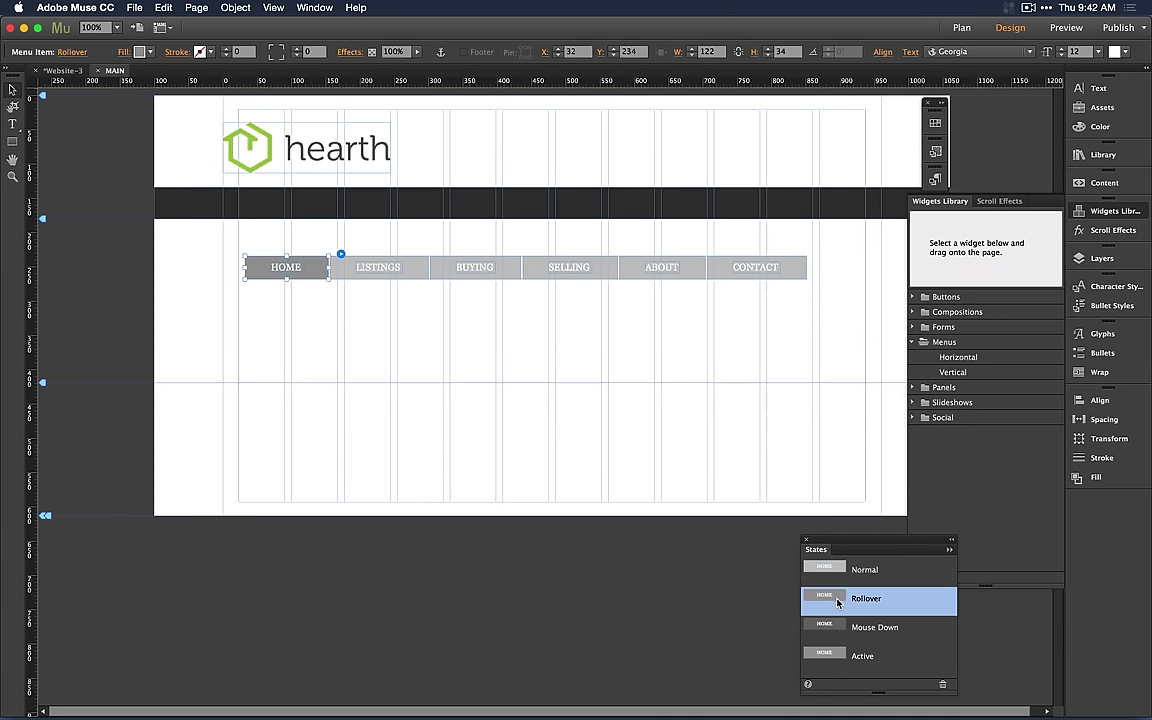
click(830, 628)
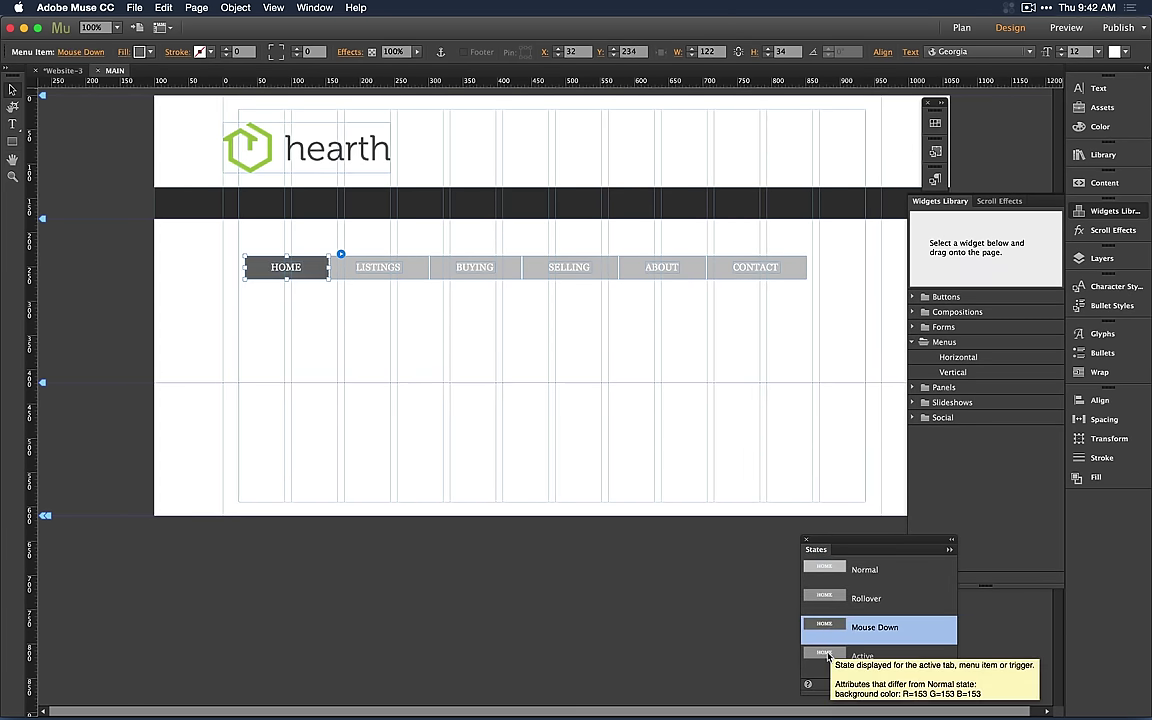
click(828, 656)
Reselect the menu and its HOME label, then select the LISTINGS menu item.
click(500, 433)
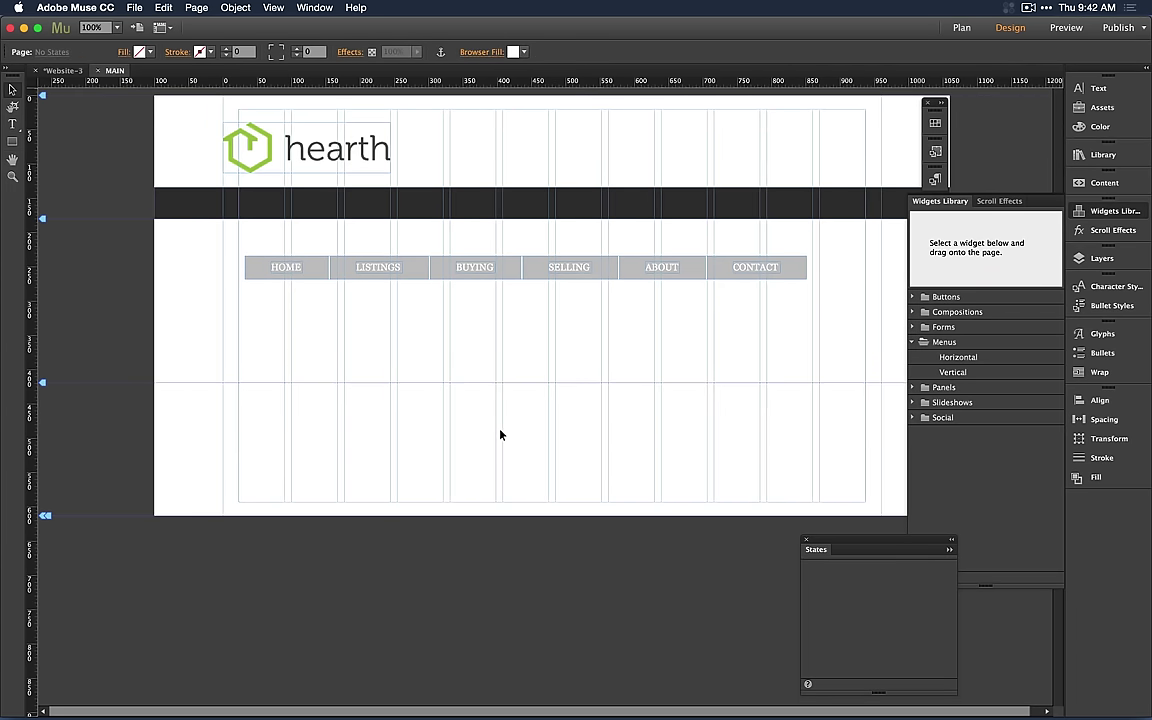
click(403, 267)
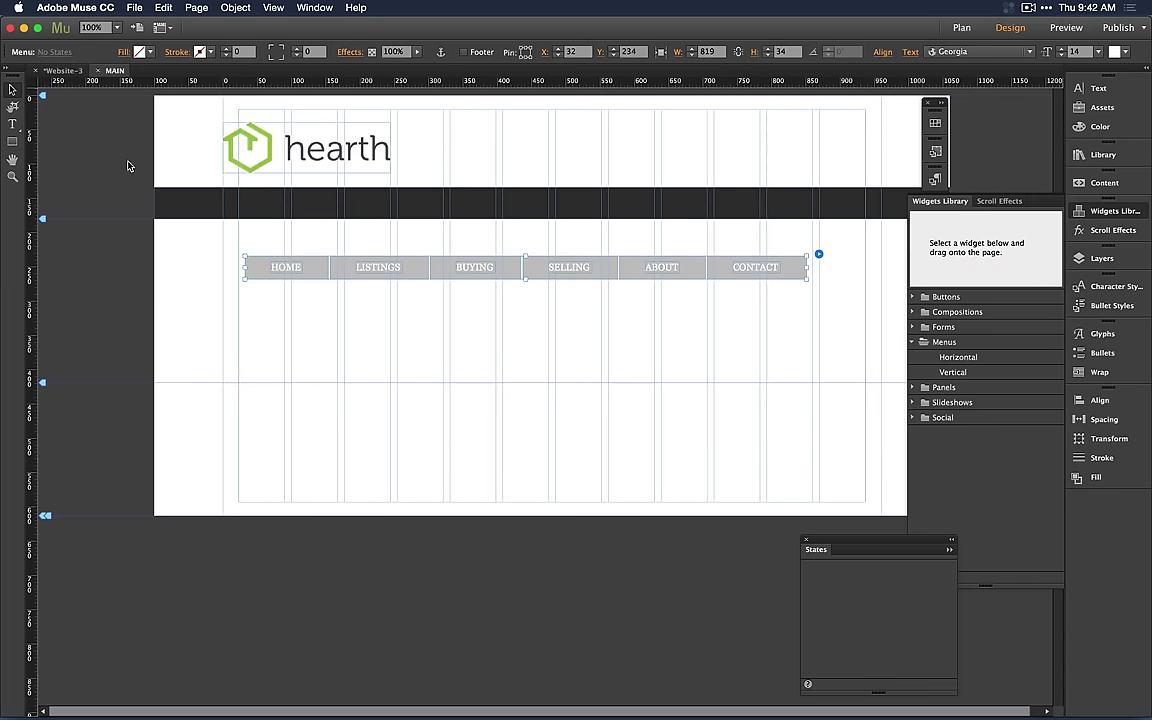
click(187, 292)
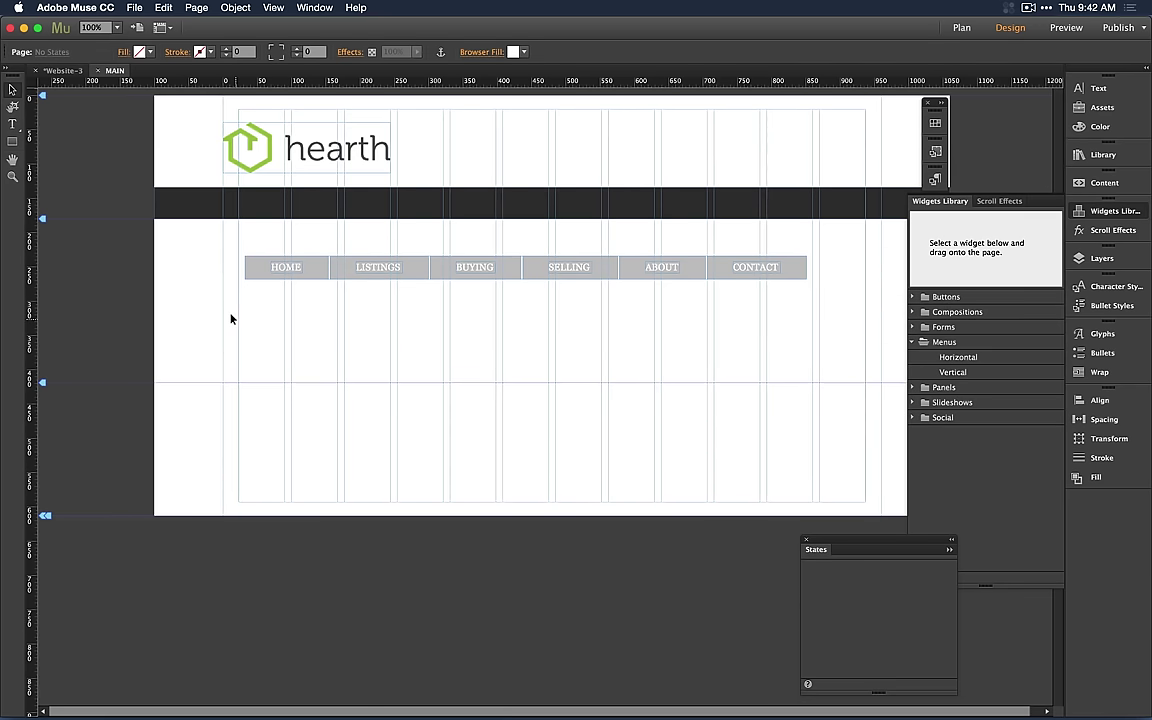
click(314, 267)
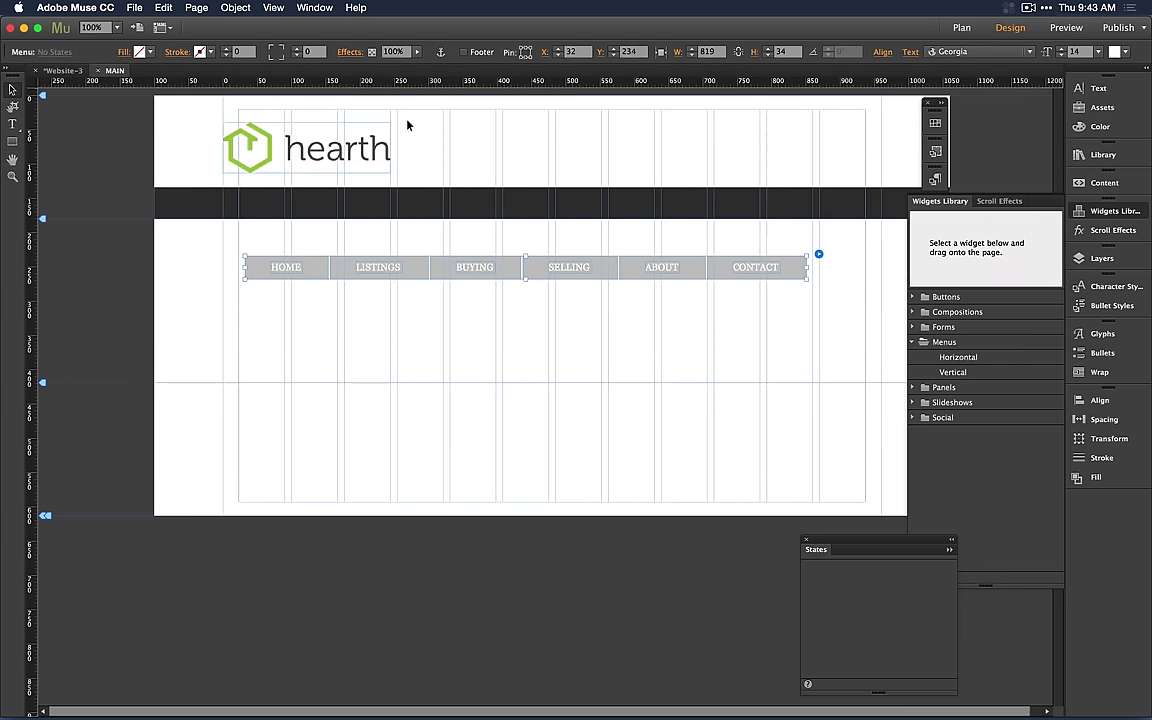
click(318, 257)
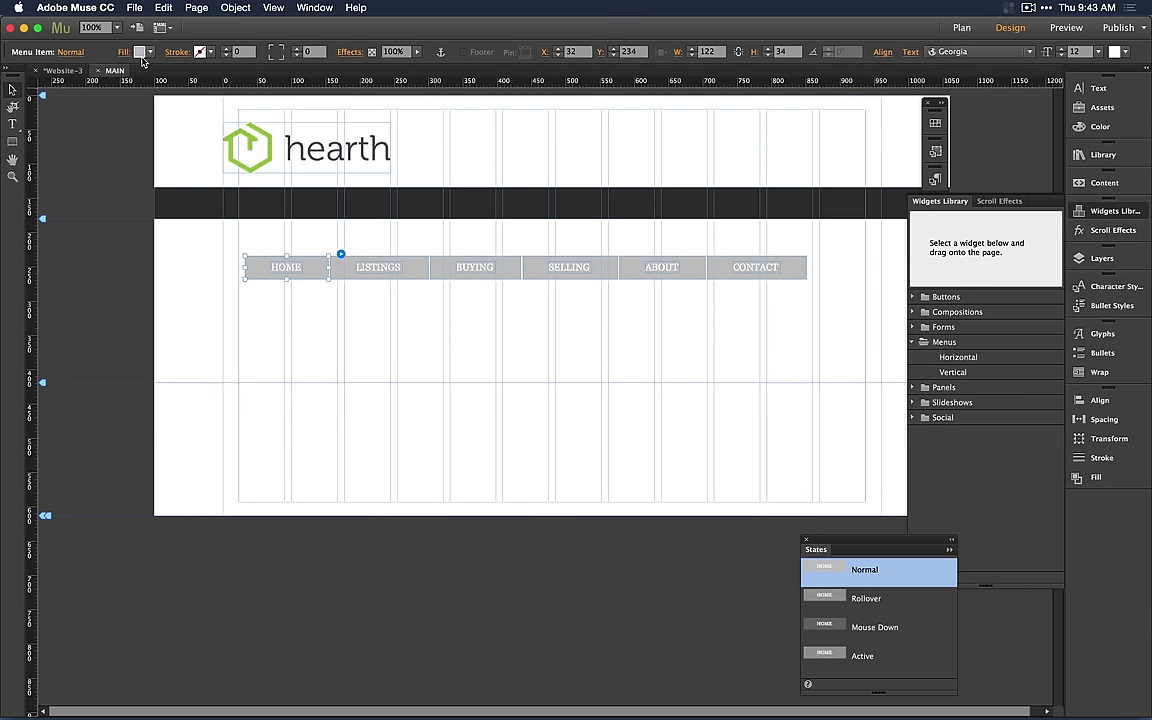
click(281, 268)
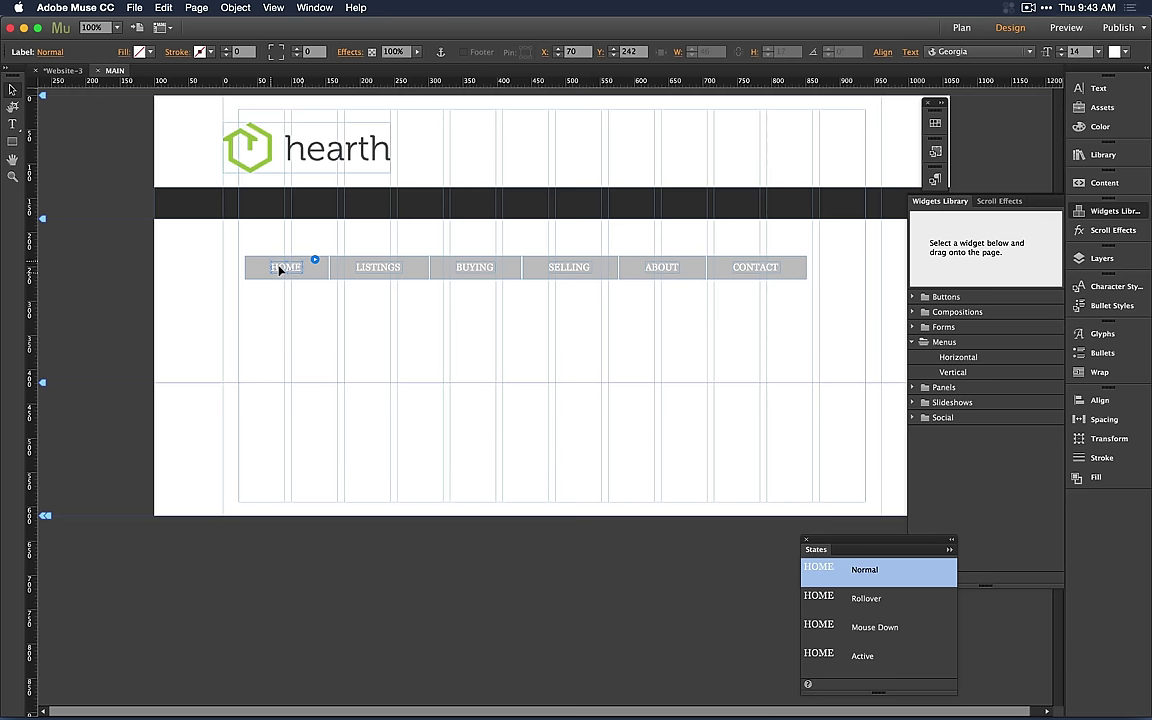
click(12, 123)
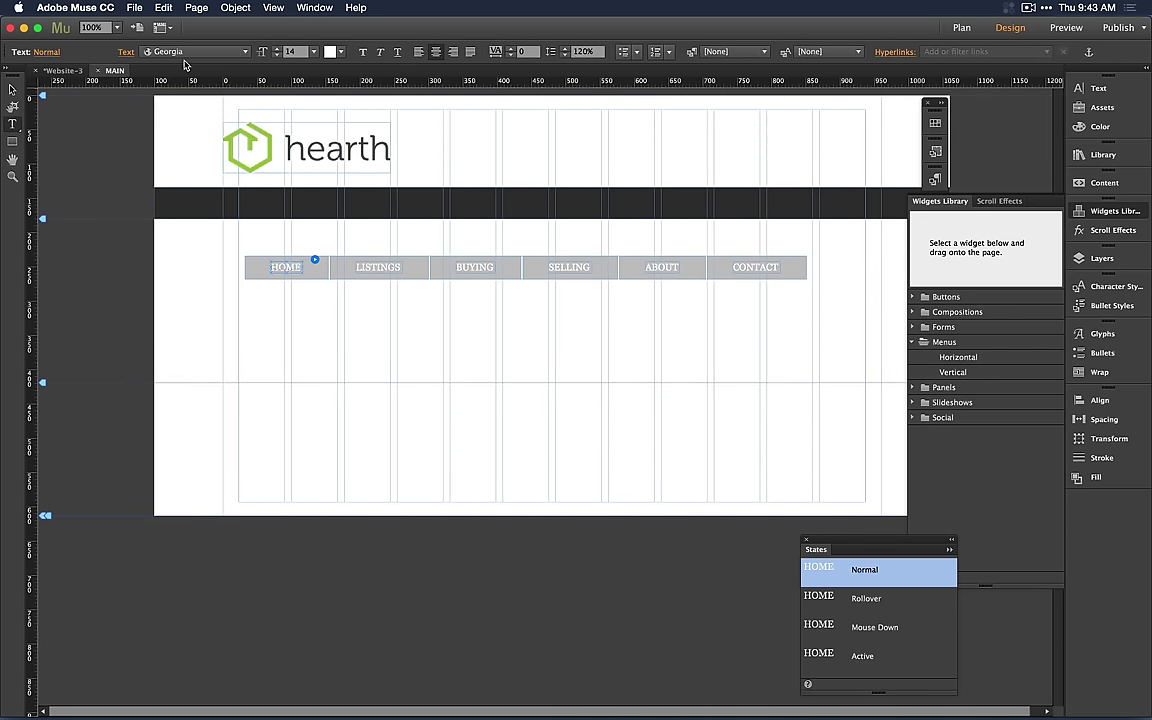
key(Escape)
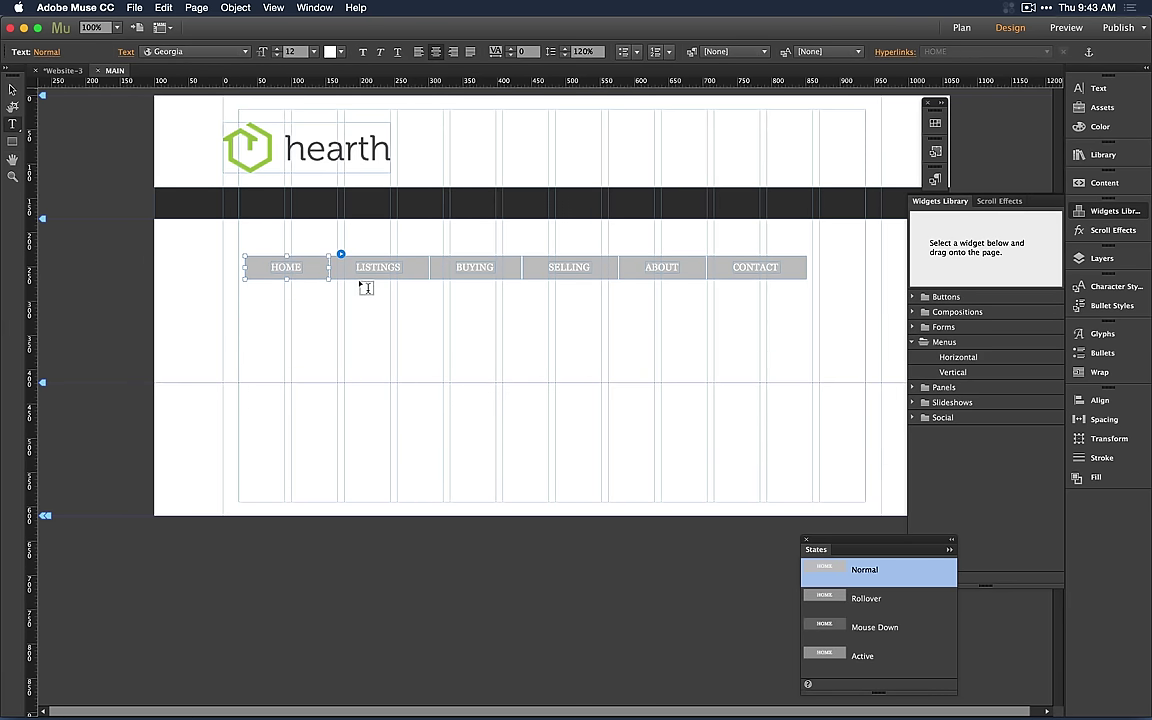
click(13, 90)
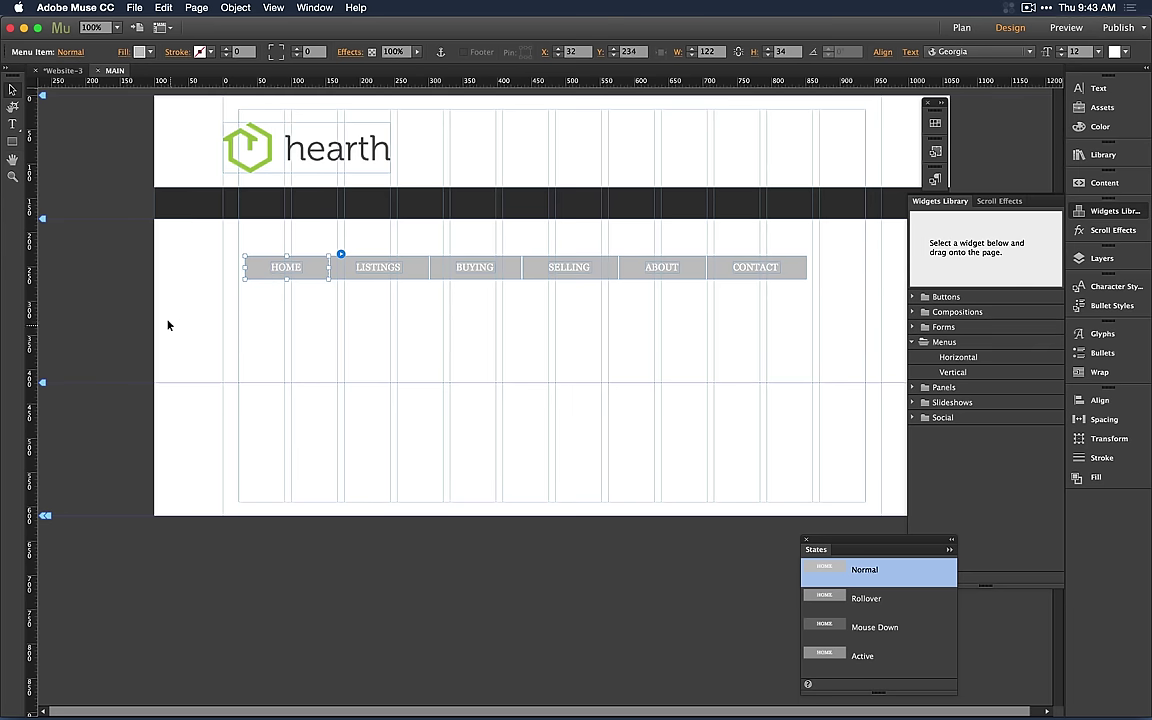
click(366, 268)
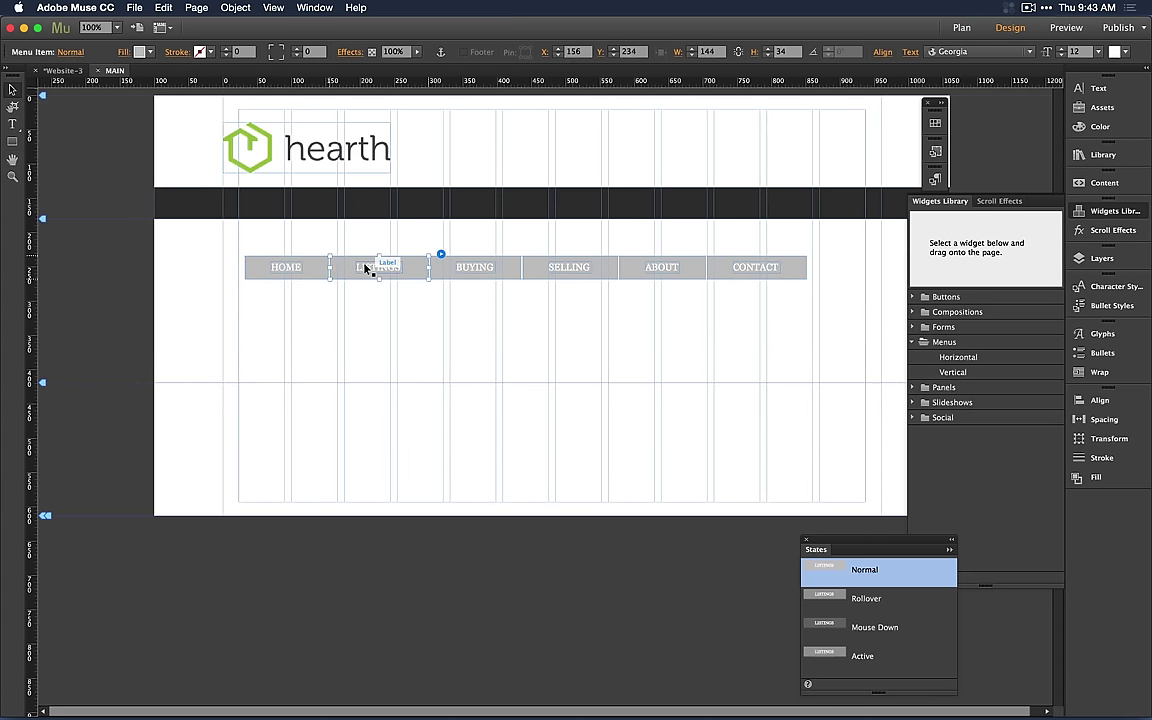
Switch the menu label font from Georgia to Lucida Sans via the LISTINGS label.
click(366, 268)
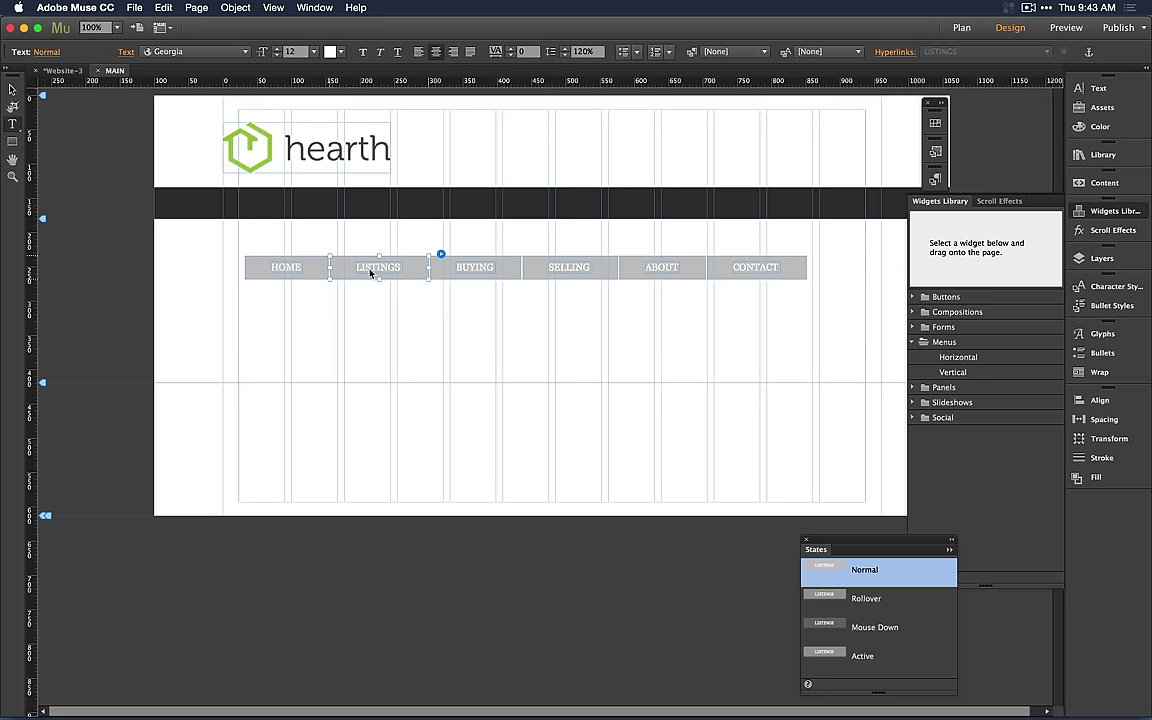
click(206, 54)
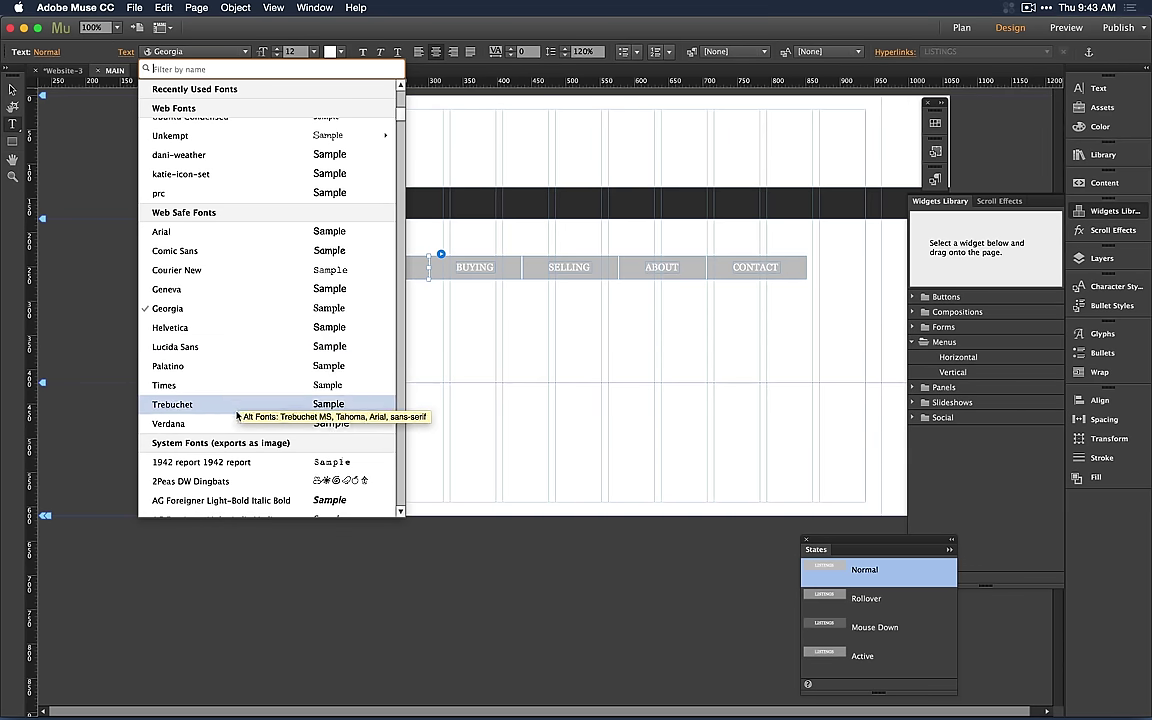
click(256, 348)
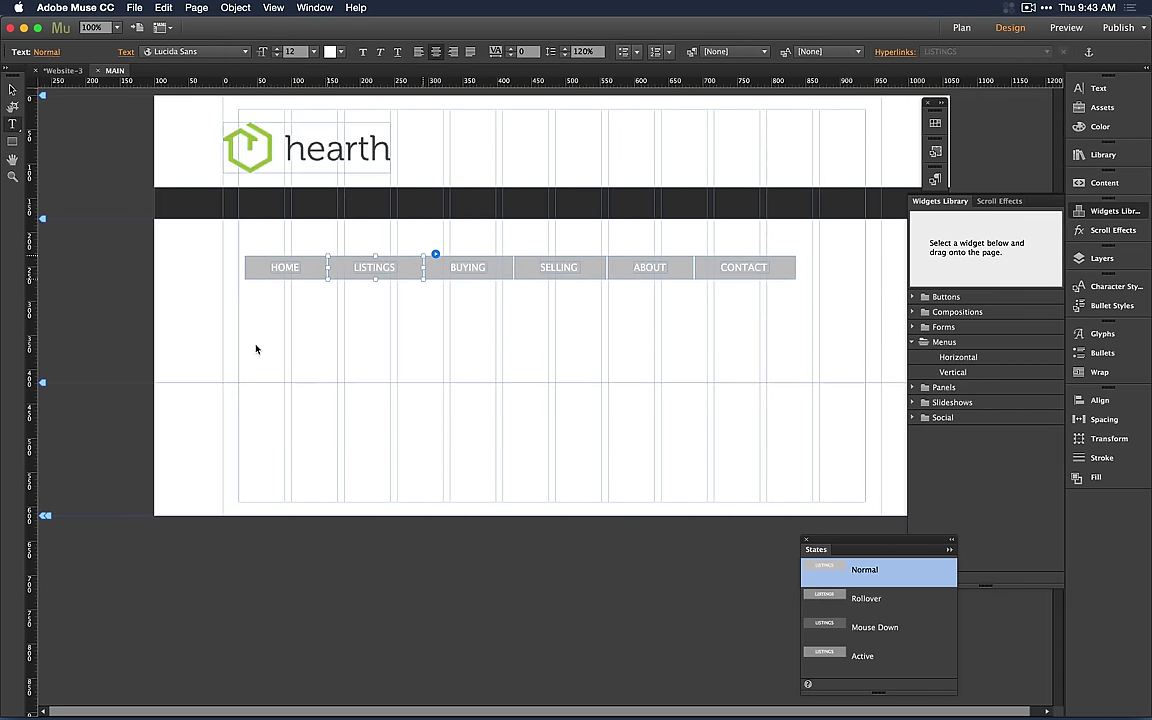
click(13, 91)
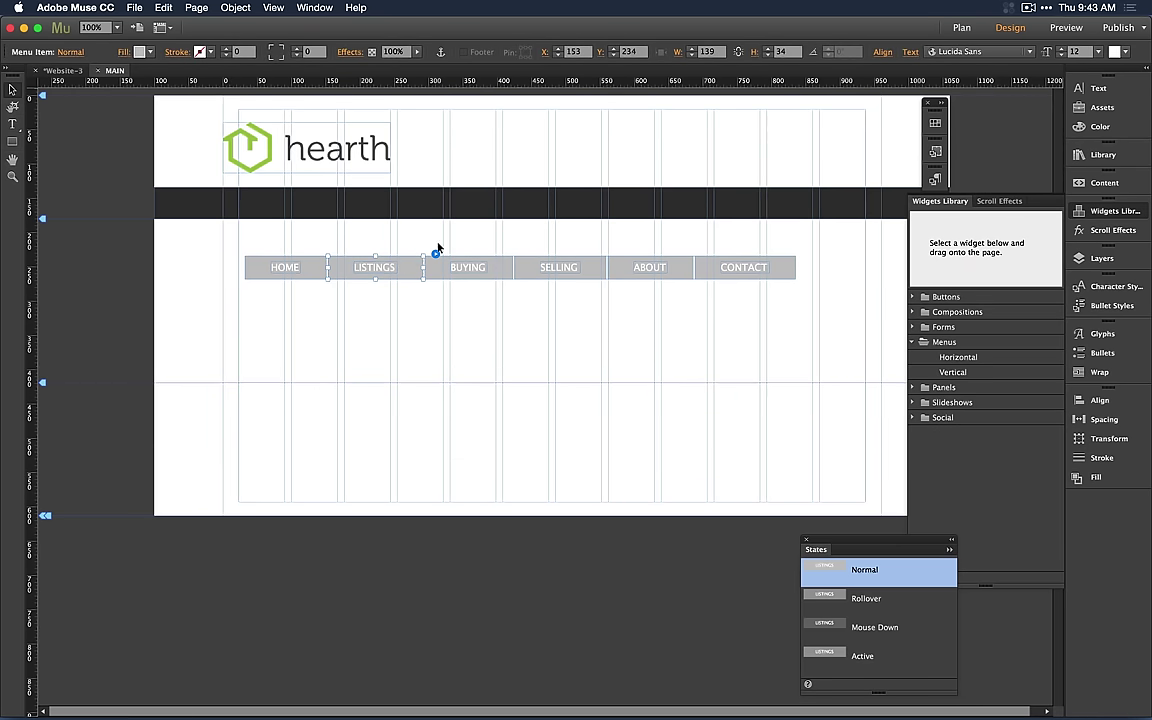
click(435, 254)
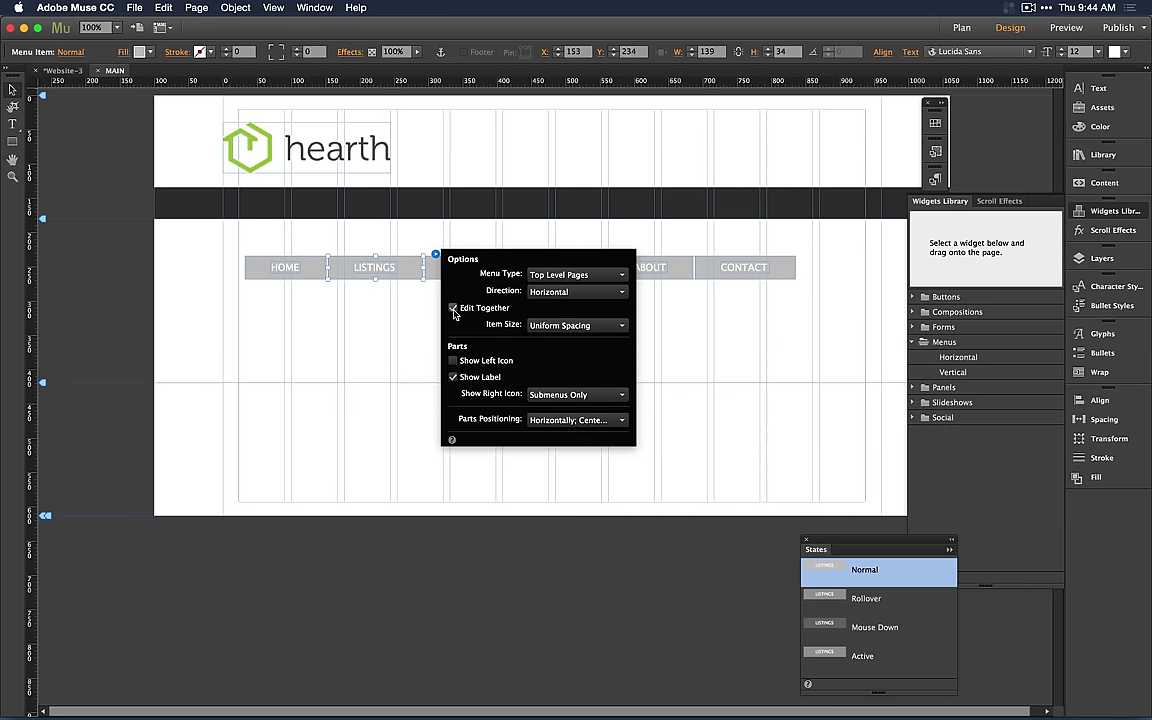
Apply Clear All Styling to the menu from the BUYING item's context menu.
click(350, 360)
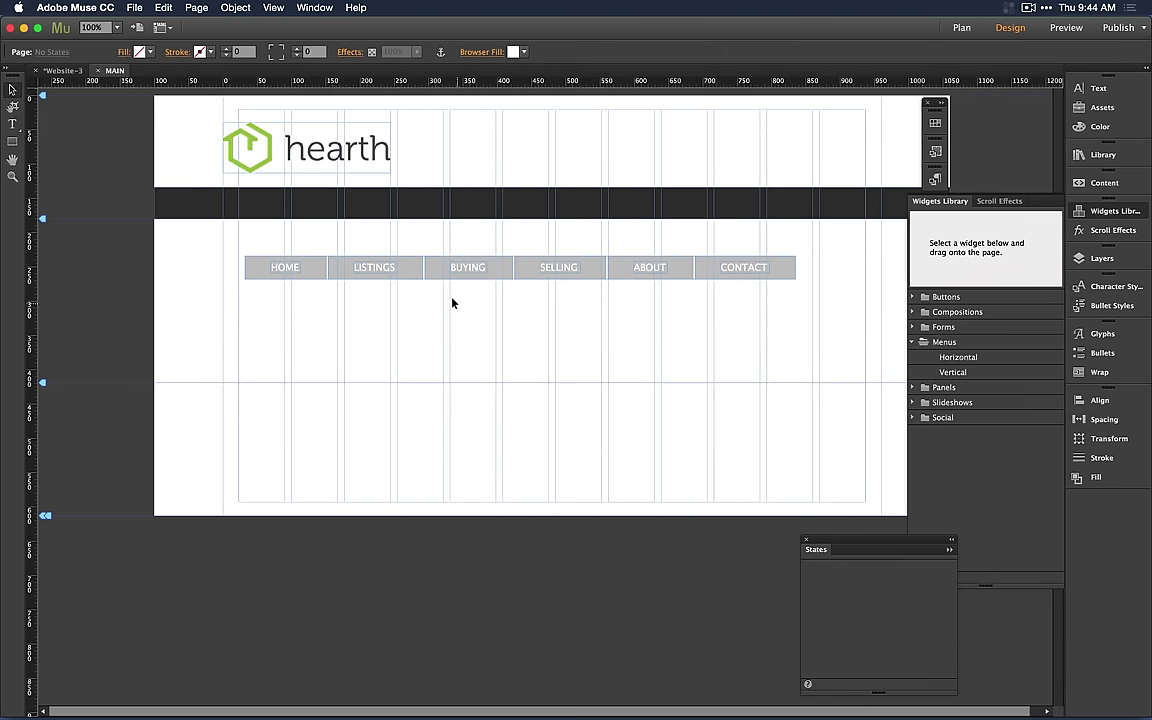
right_click(503, 268)
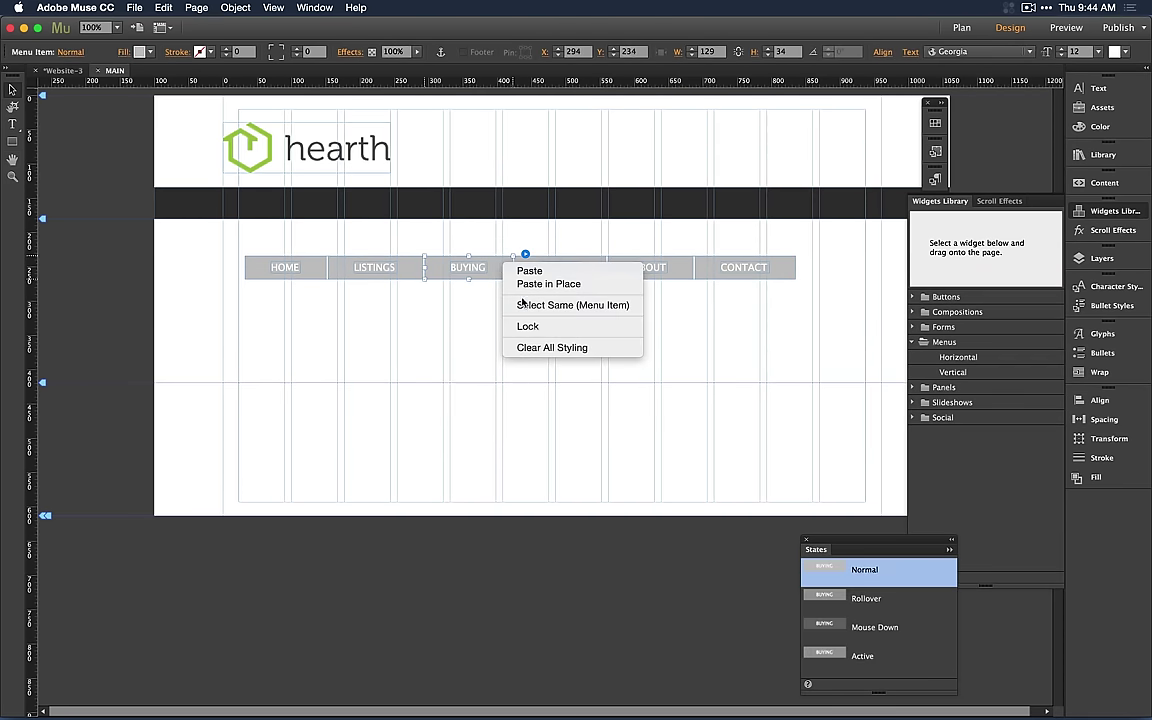
click(573, 348)
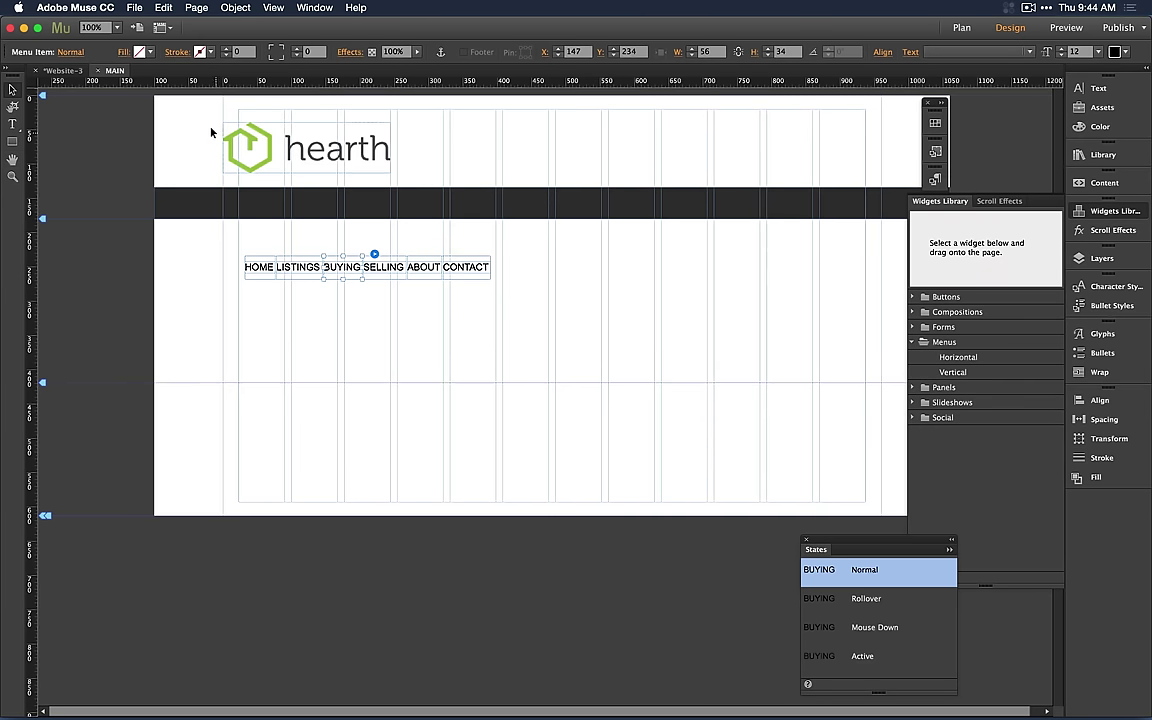
Set the menu label font to Medula One.
key(t)
click(166, 49)
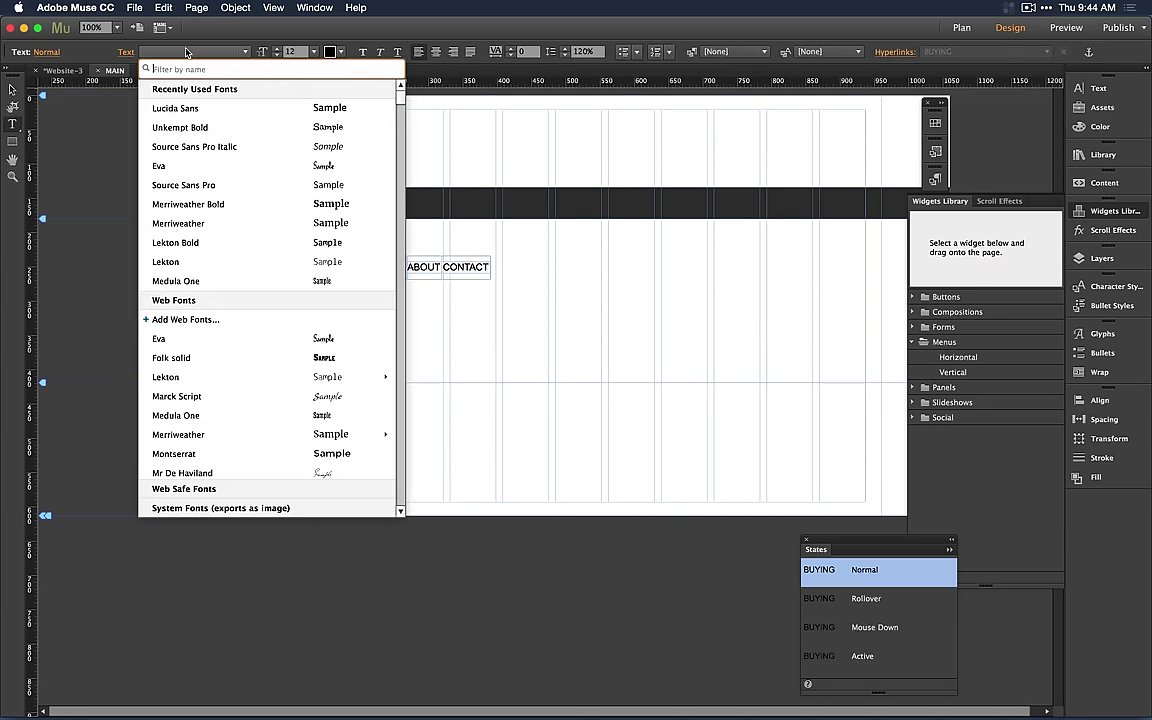
click(346, 285)
Widen the menu to 837 px and raise the label size to 20 pt.
key(v)
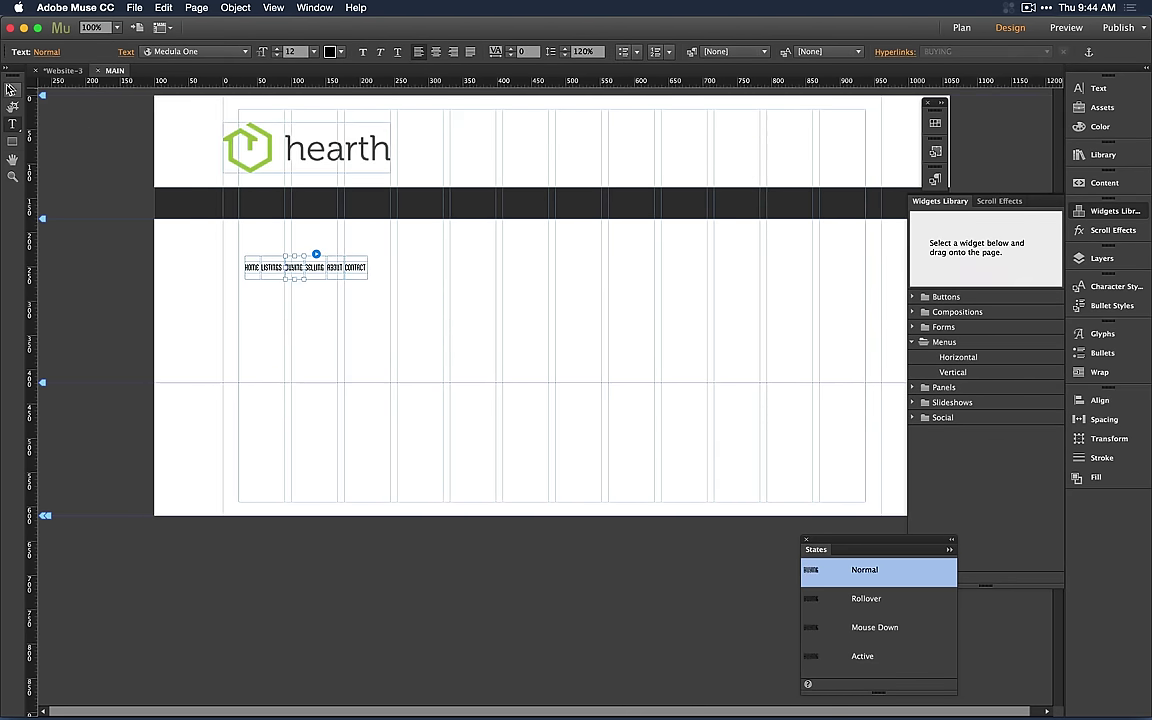
key(Escape)
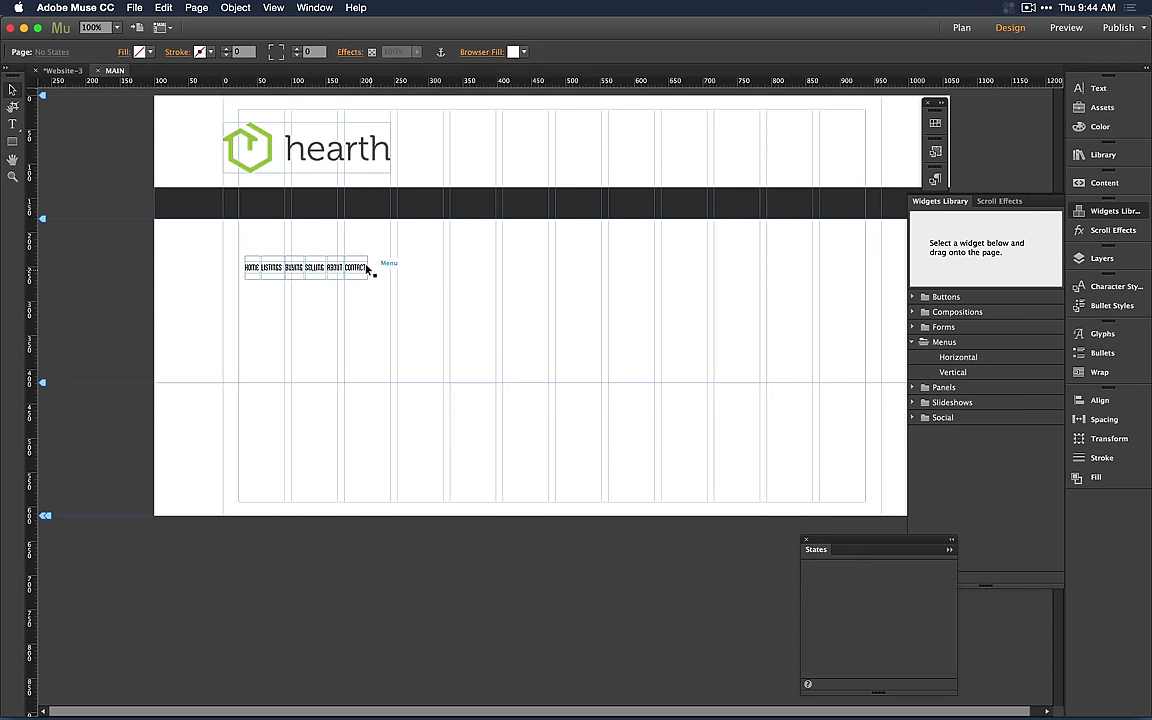
drag(367, 265, 770, 264)
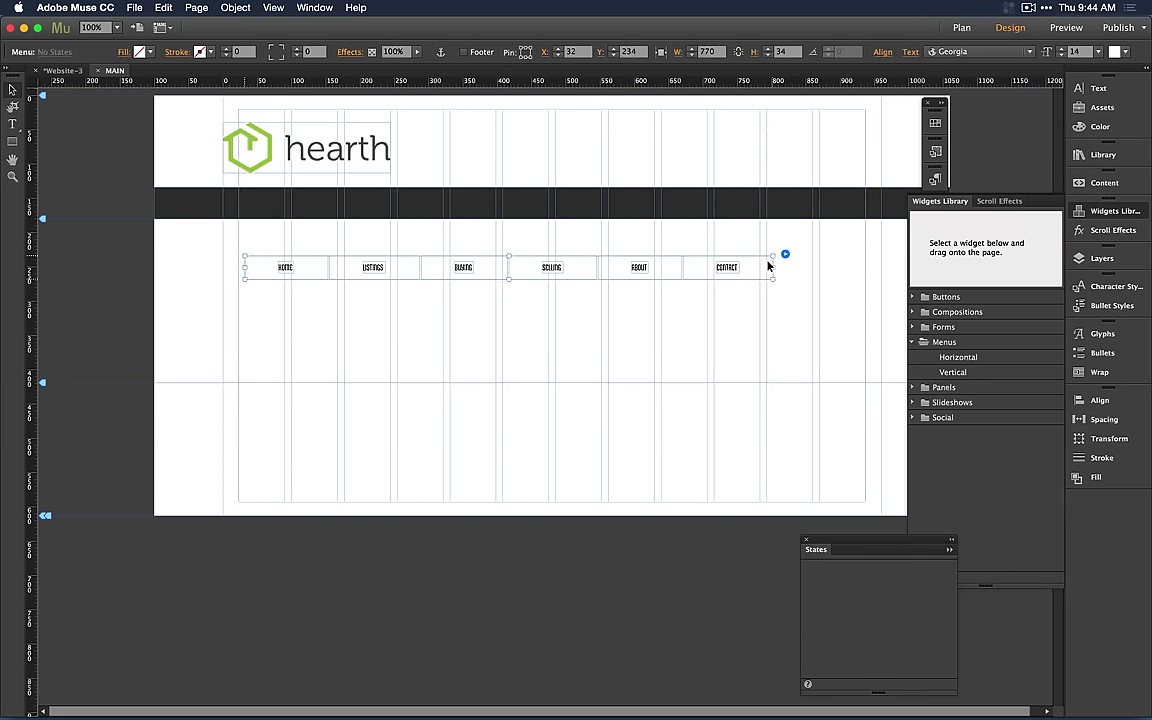
key(super+shift+period)
key(super+shift+period)
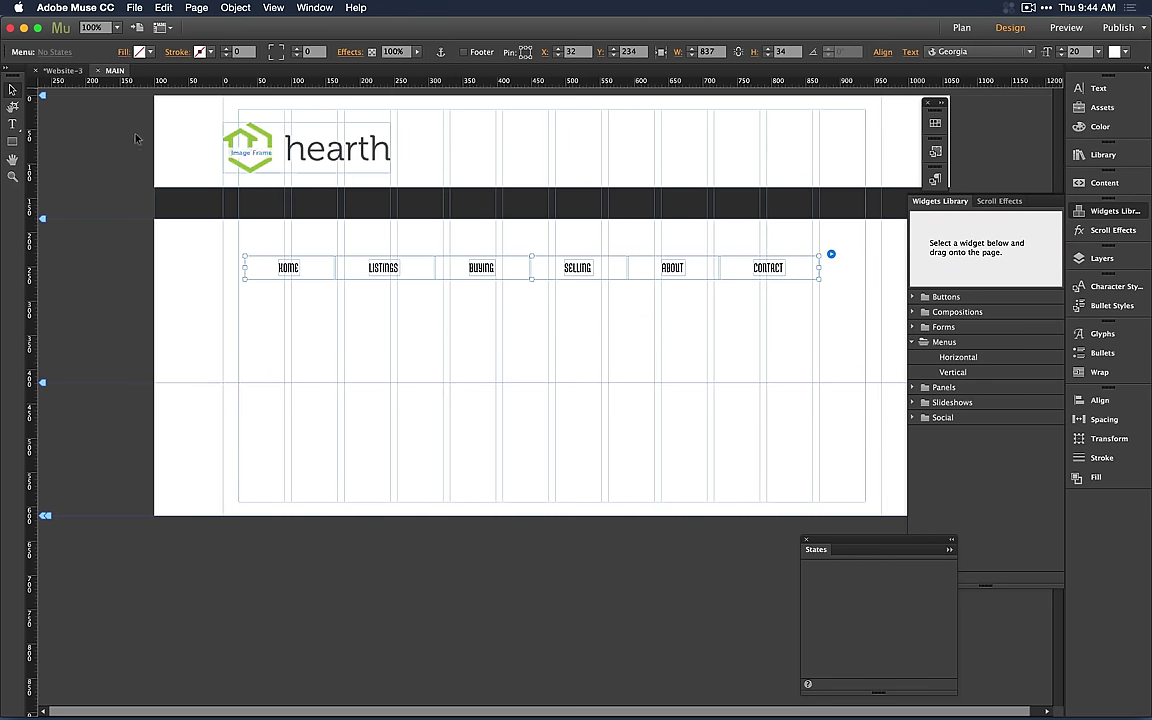
click(12, 125)
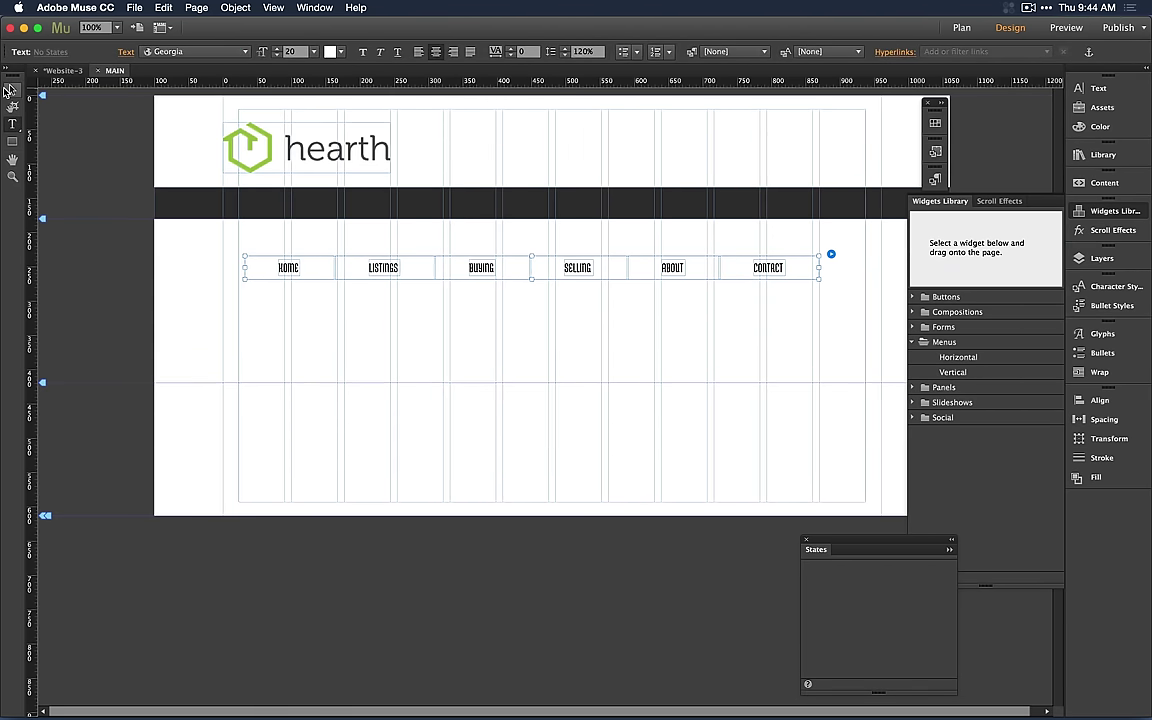
click(12, 90)
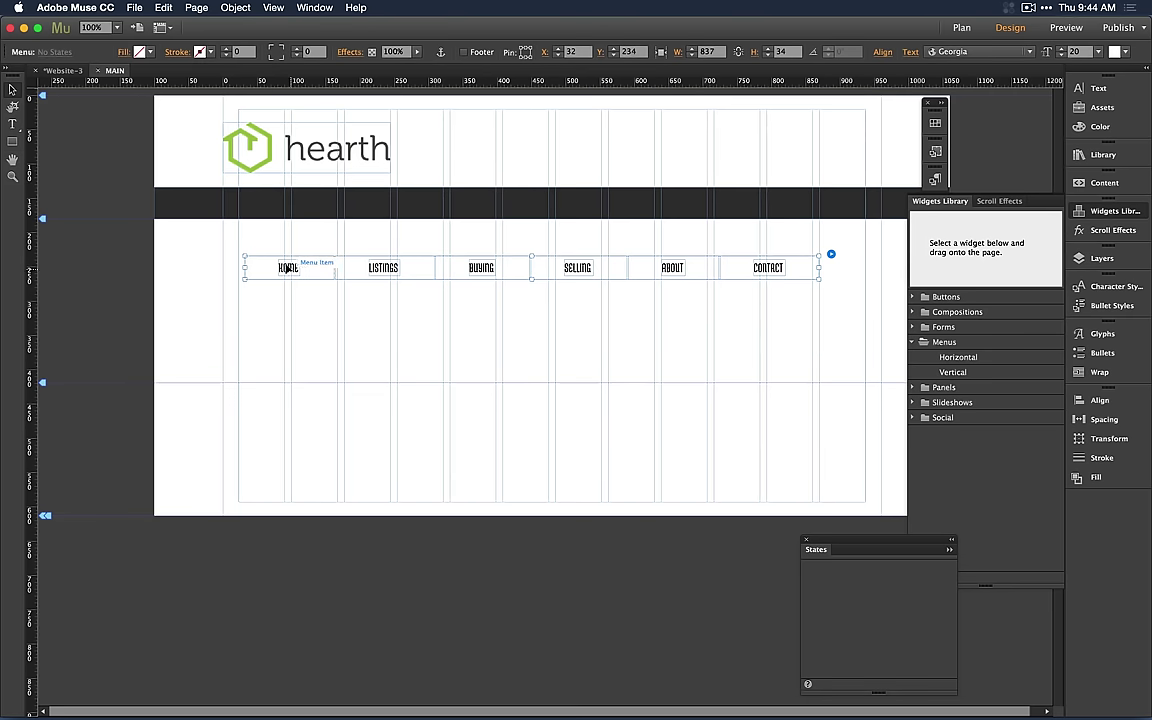
click(288, 268)
click(288, 268)
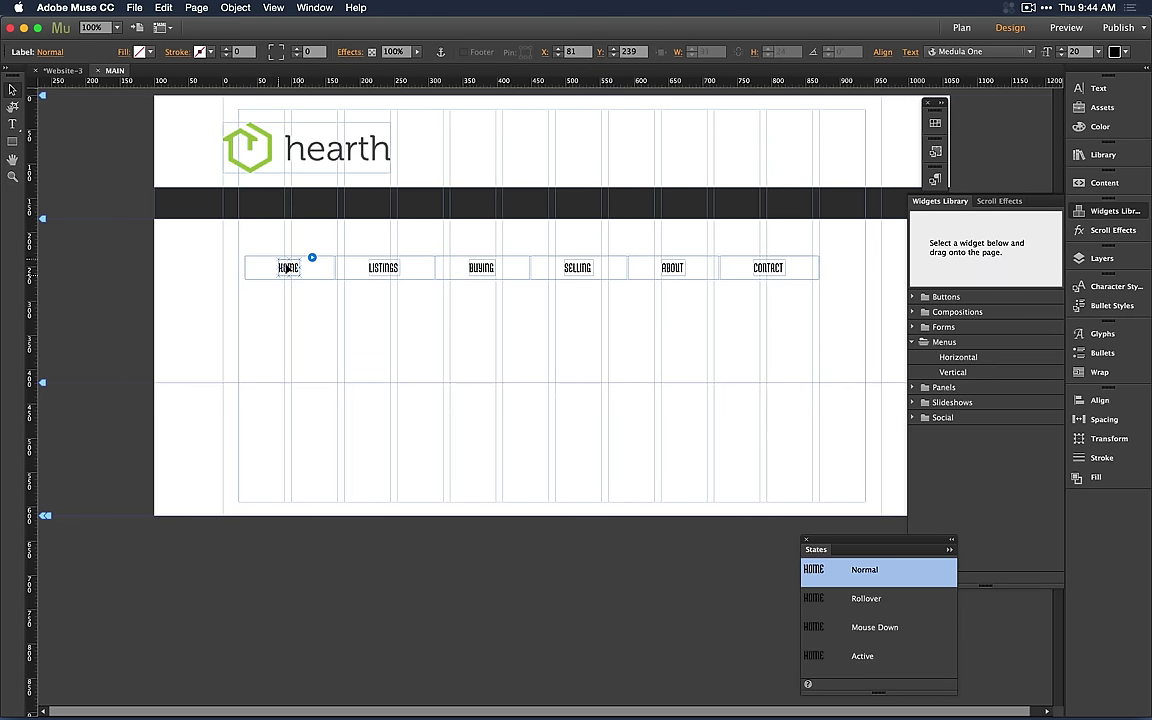
Make the menu label text White.
click(17, 130)
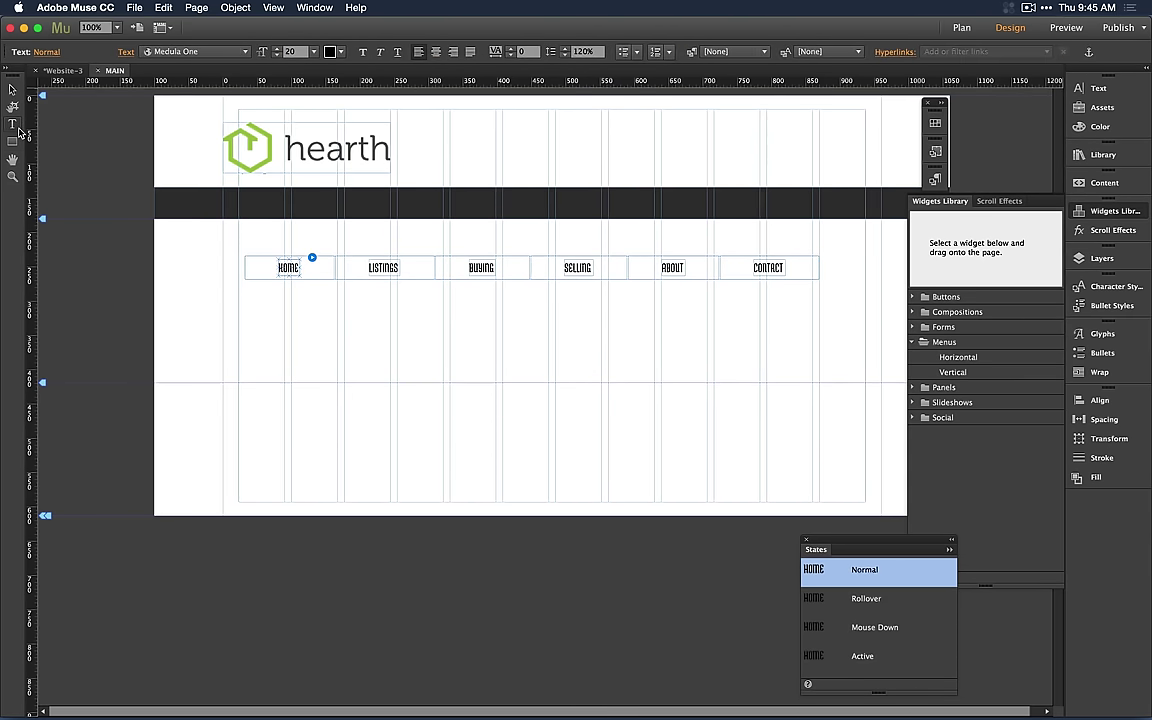
click(330, 51)
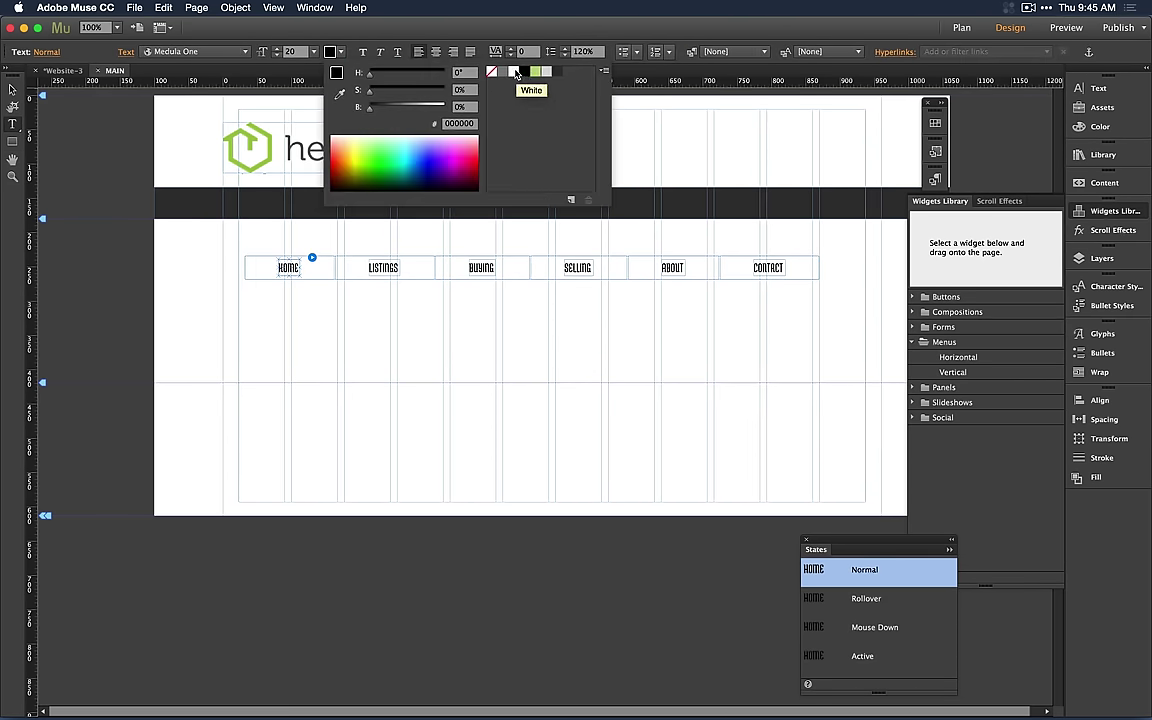
click(516, 72)
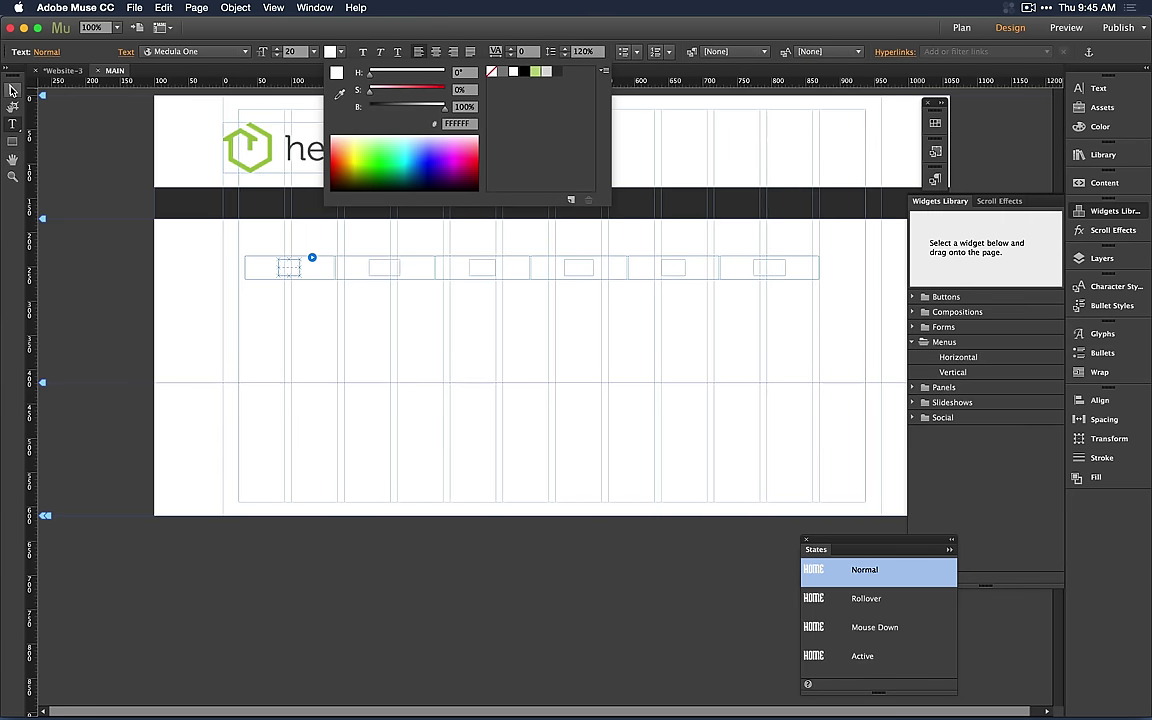
click(12, 90)
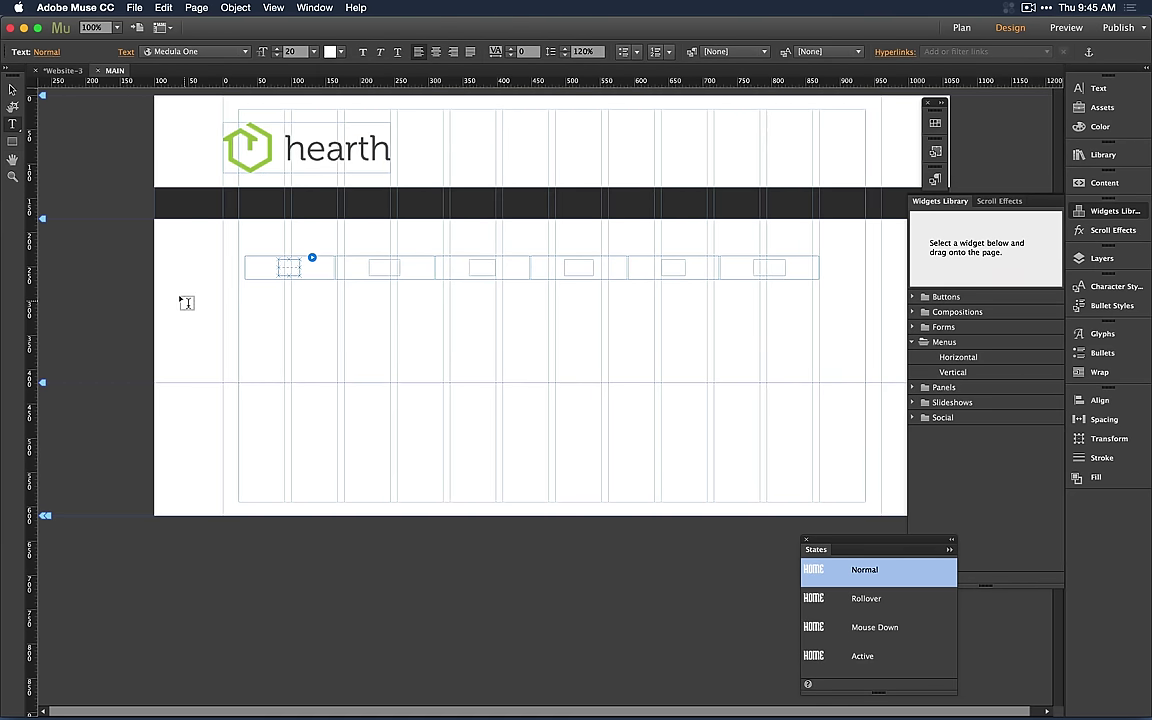
Move the 837 px menu onto the dark bar at X 123, Y 140.
key(Escape)
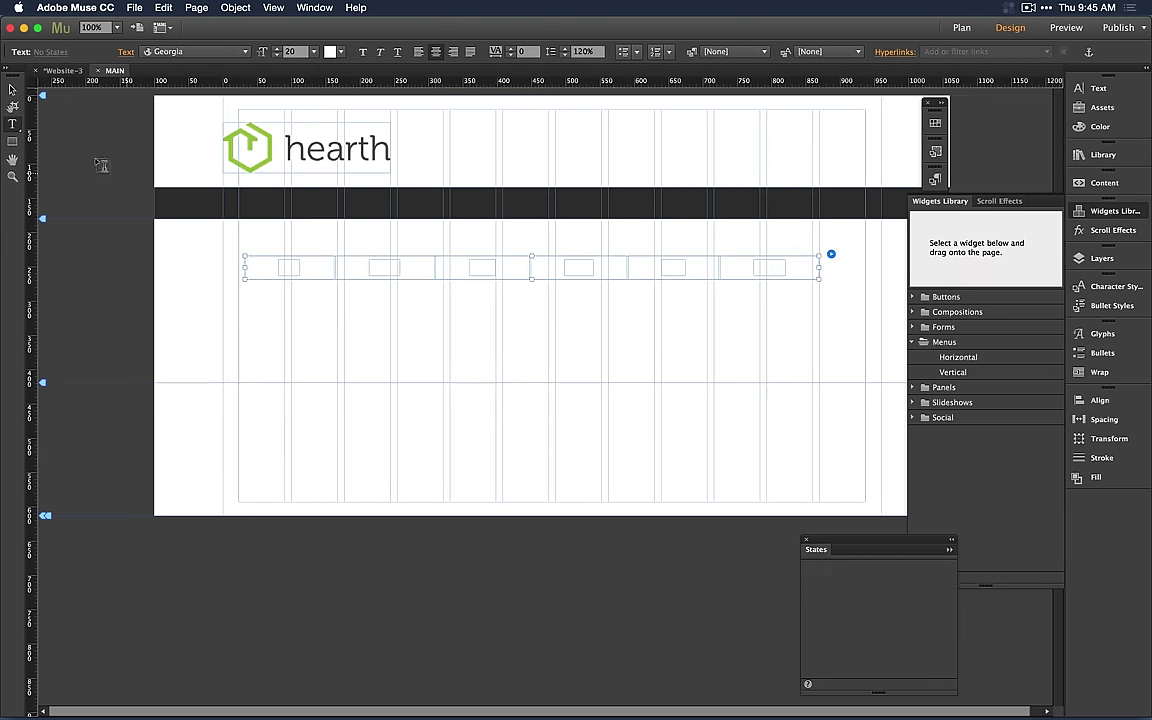
click(12, 89)
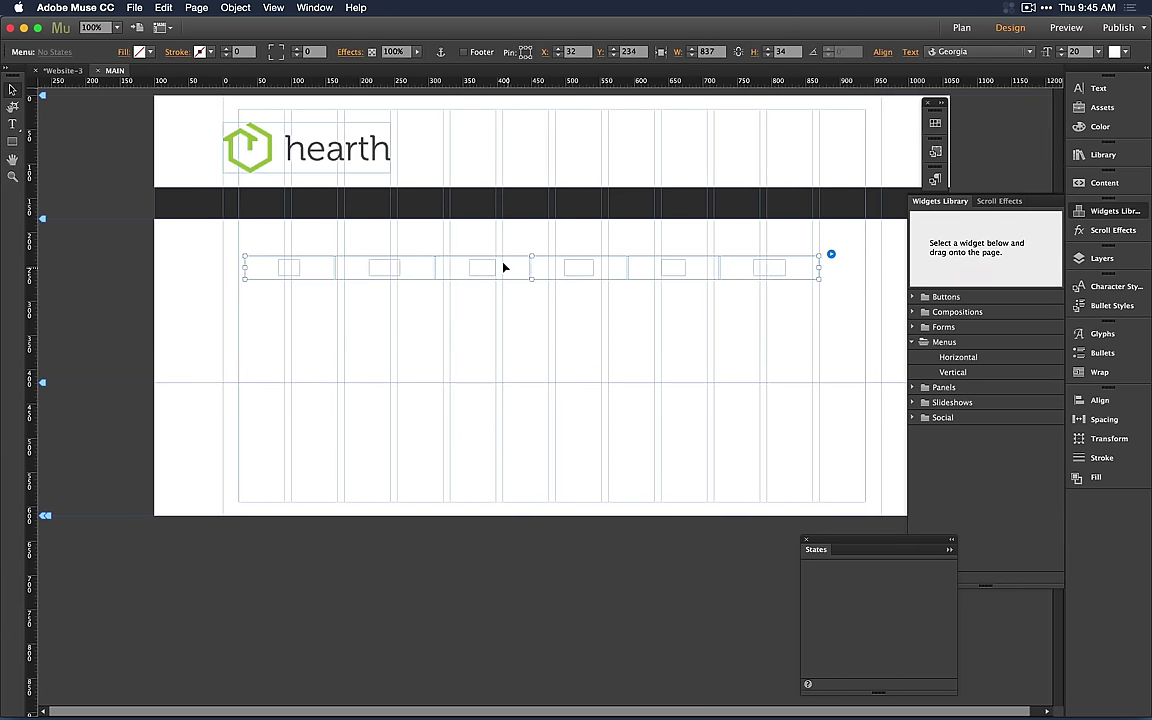
drag(503, 267, 579, 201)
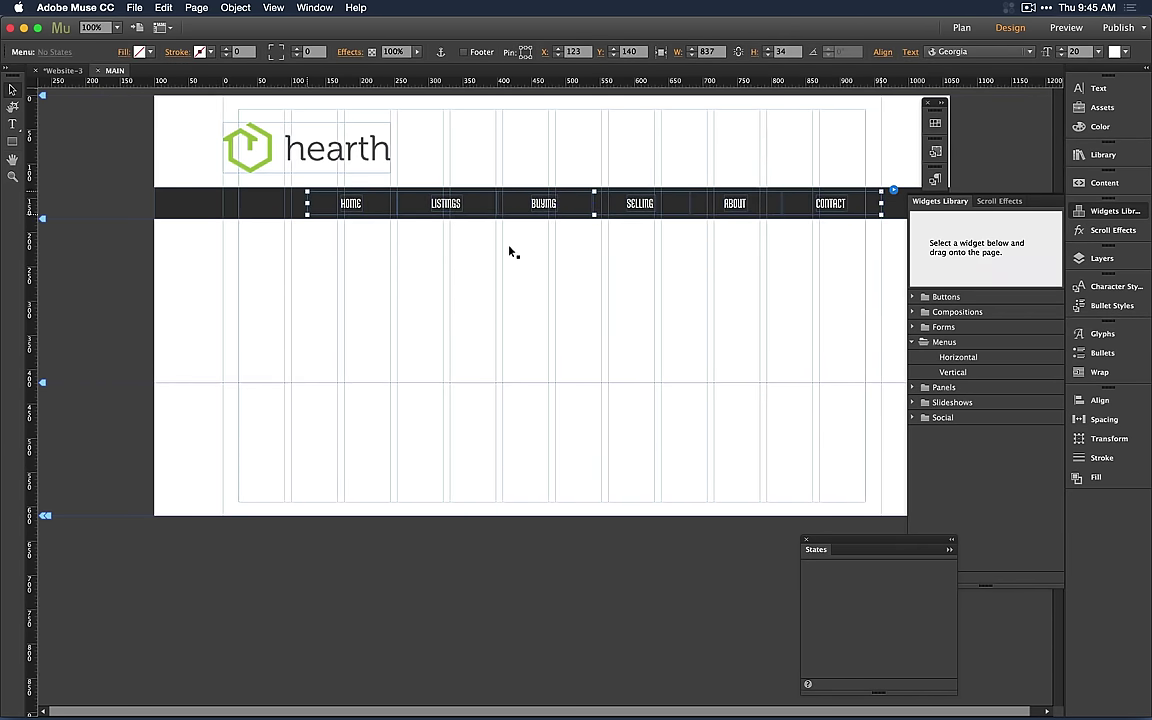
click(450, 318)
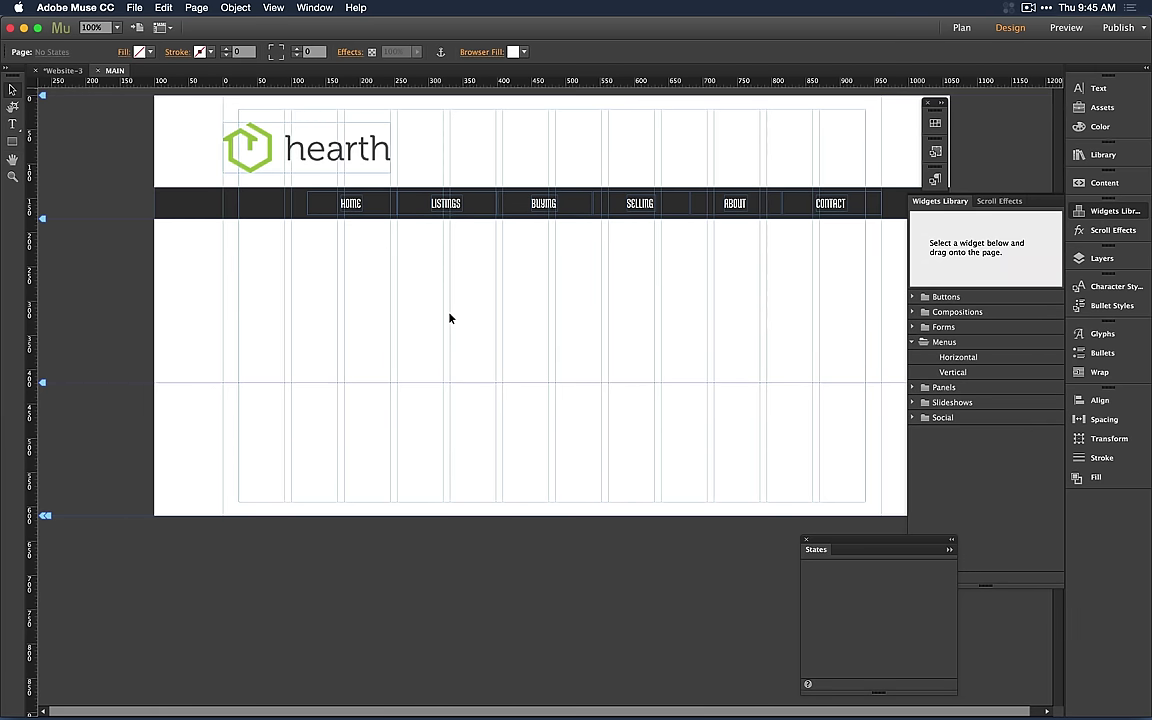
Copy the phone, fax and e-mail lines from the Hearth demo header in Chrome and paste them into Muse.
key(super+Tab)
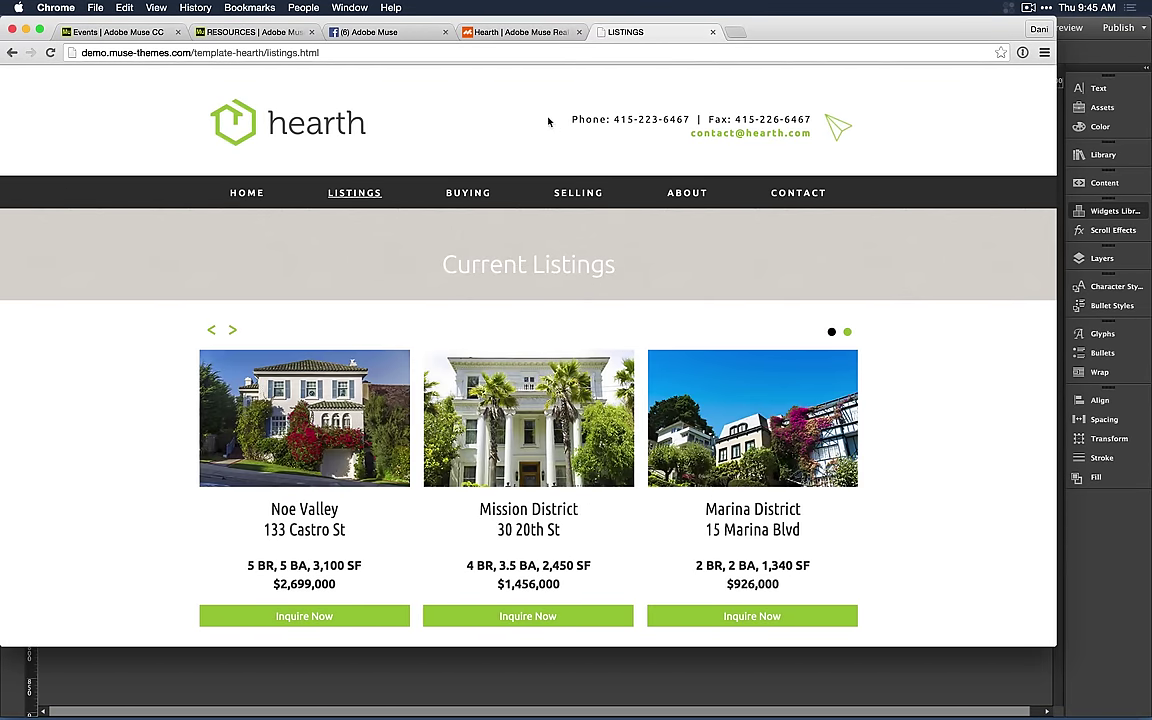
drag(566, 121, 810, 141)
key(super+c)
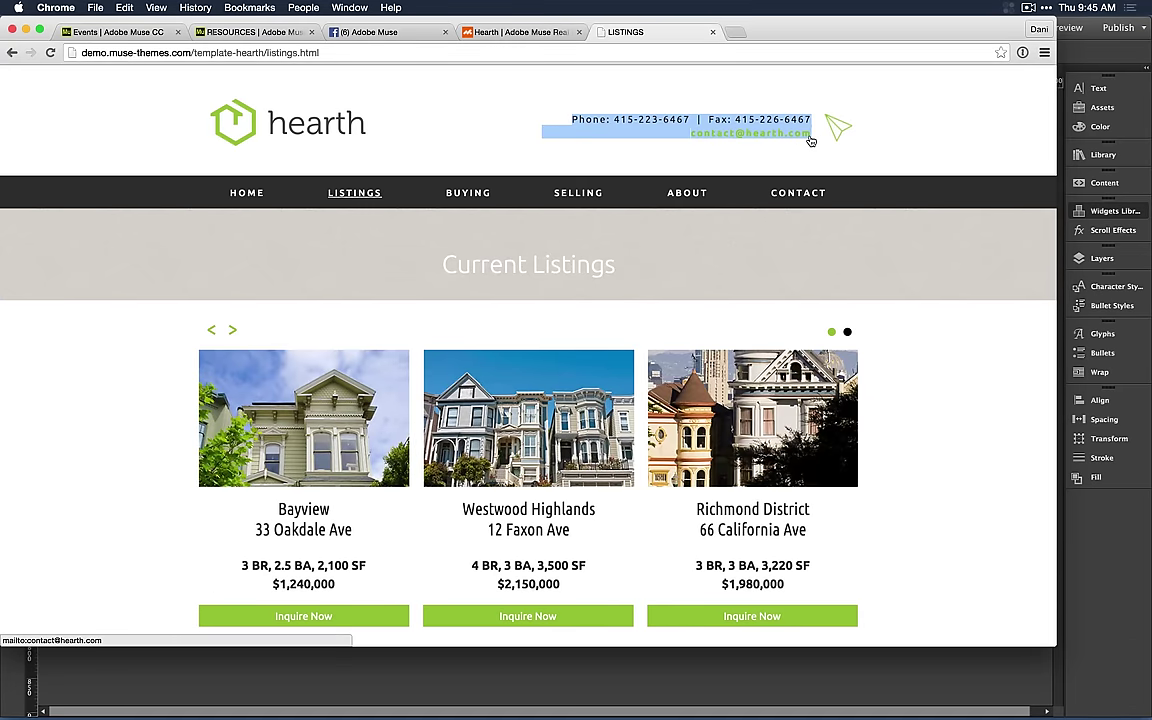
key(super+Tab)
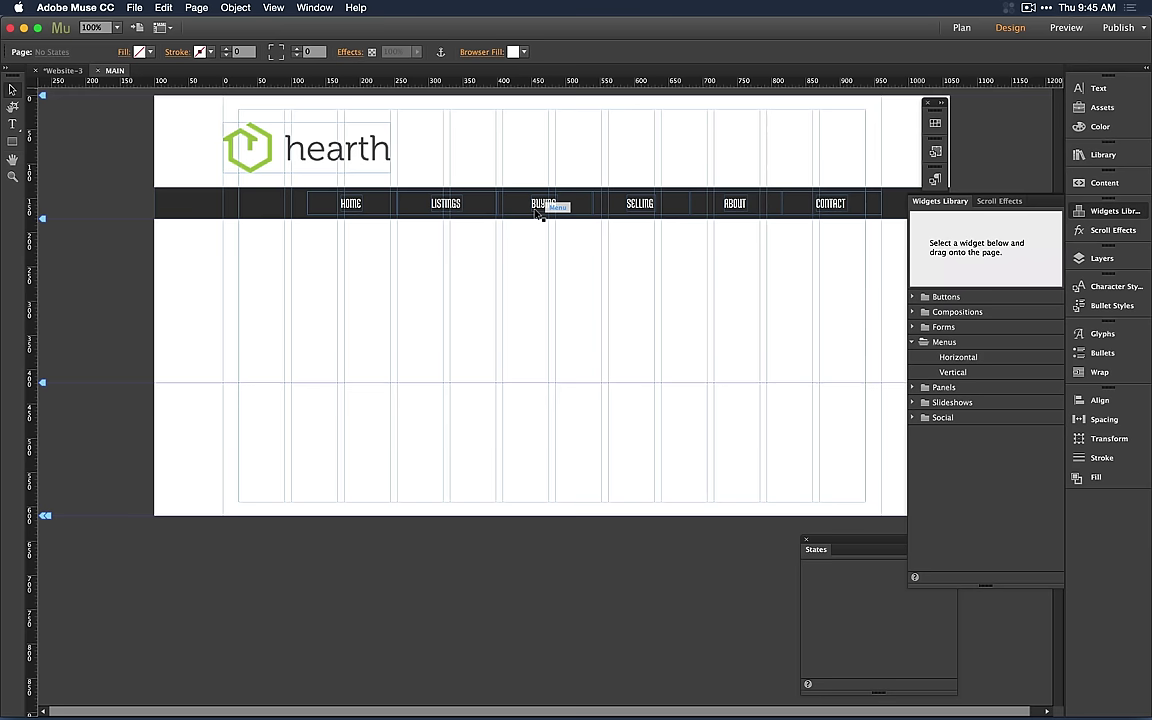
key(super+v)
Move the contact text frame to the header's top right, widen it and right-align it.
drag(546, 399, 800, 121)
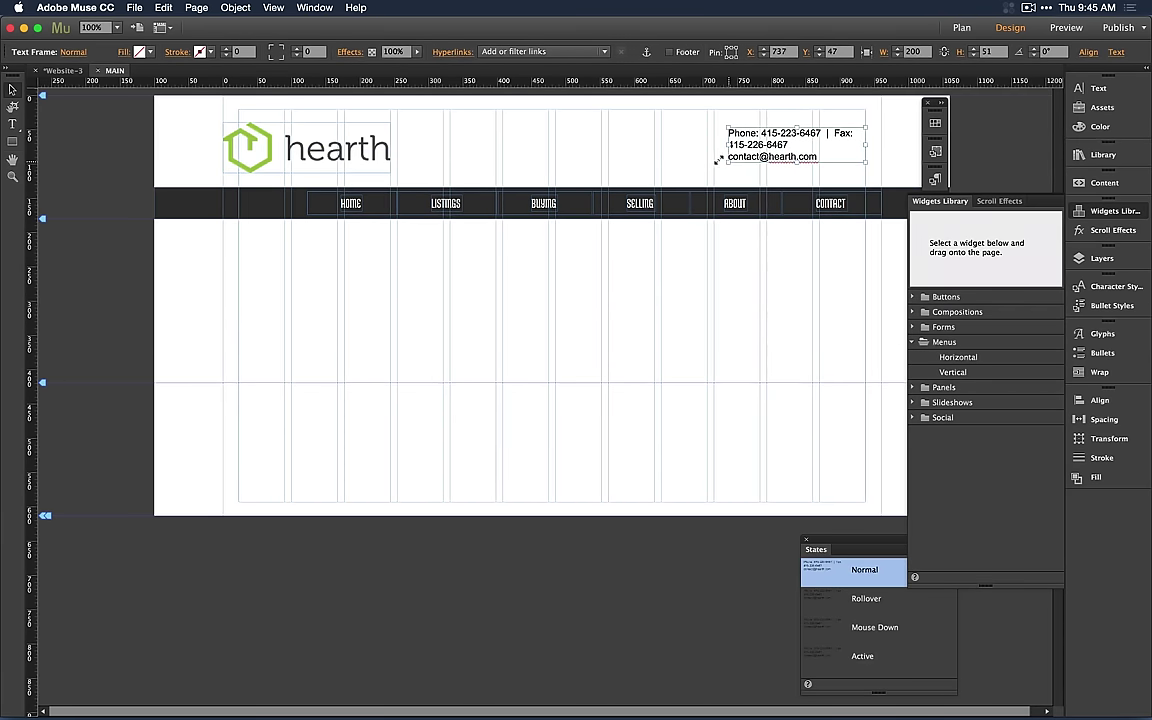
drag(718, 160, 701, 172)
key(super+shift+r)
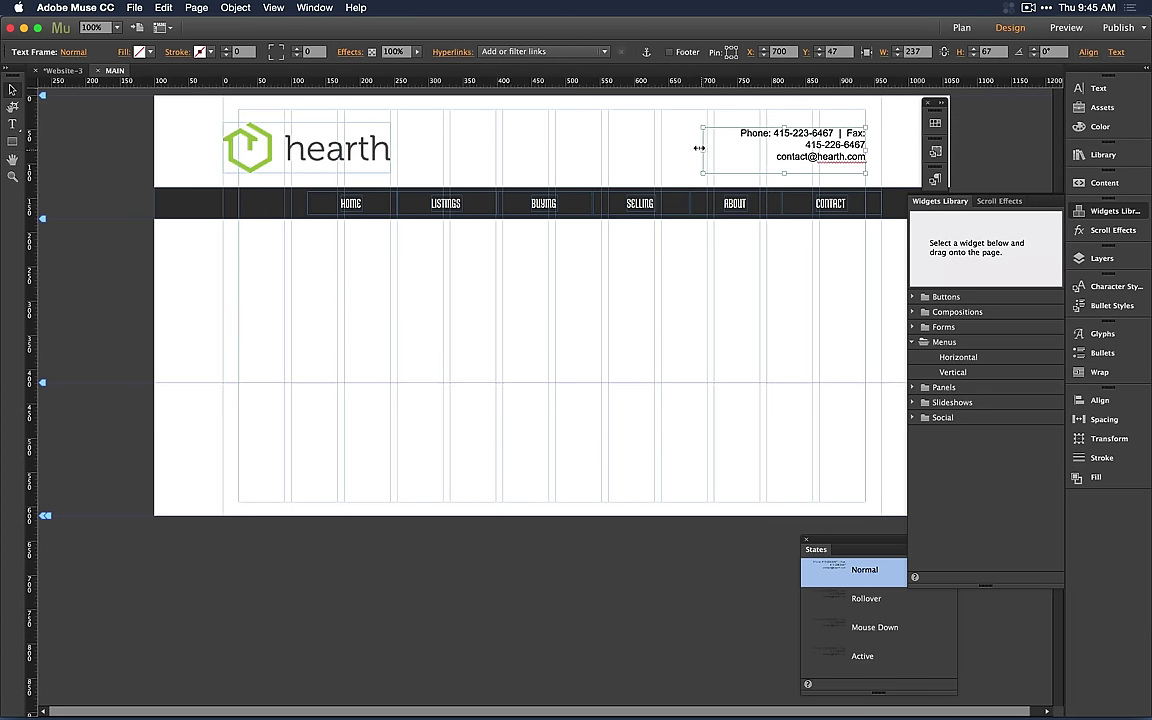
drag(699, 148, 641, 148)
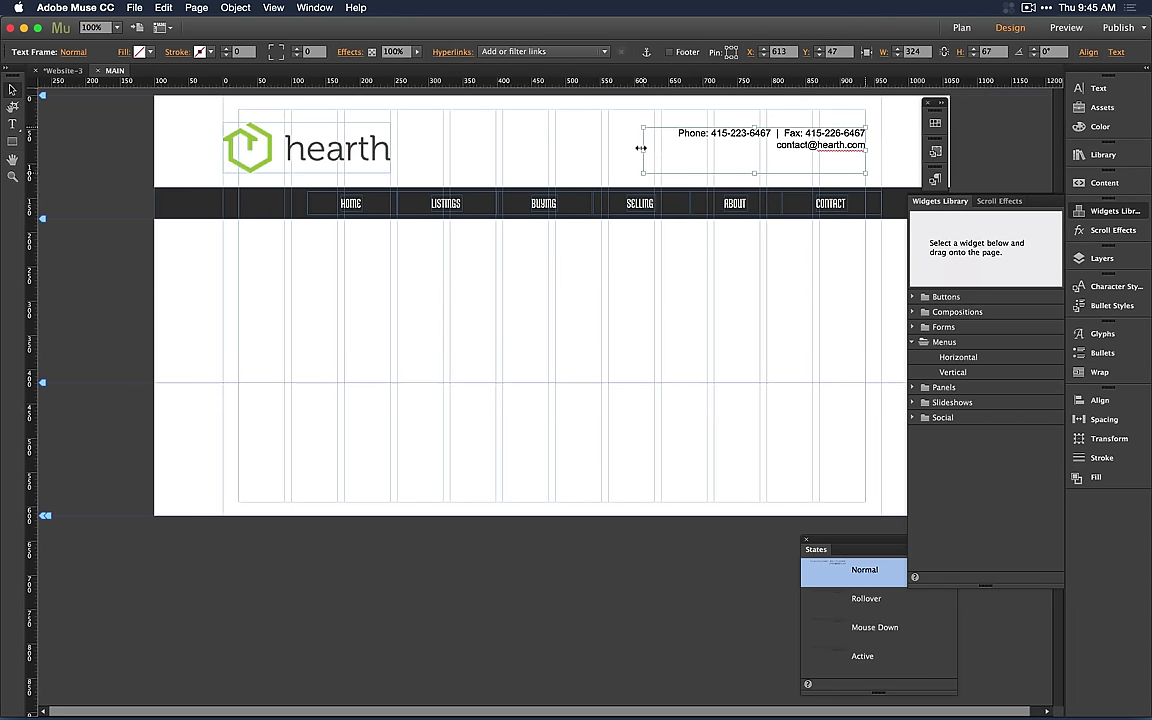
Set the contact text to Medula One at 22 pt, then deselect it.
key(t)
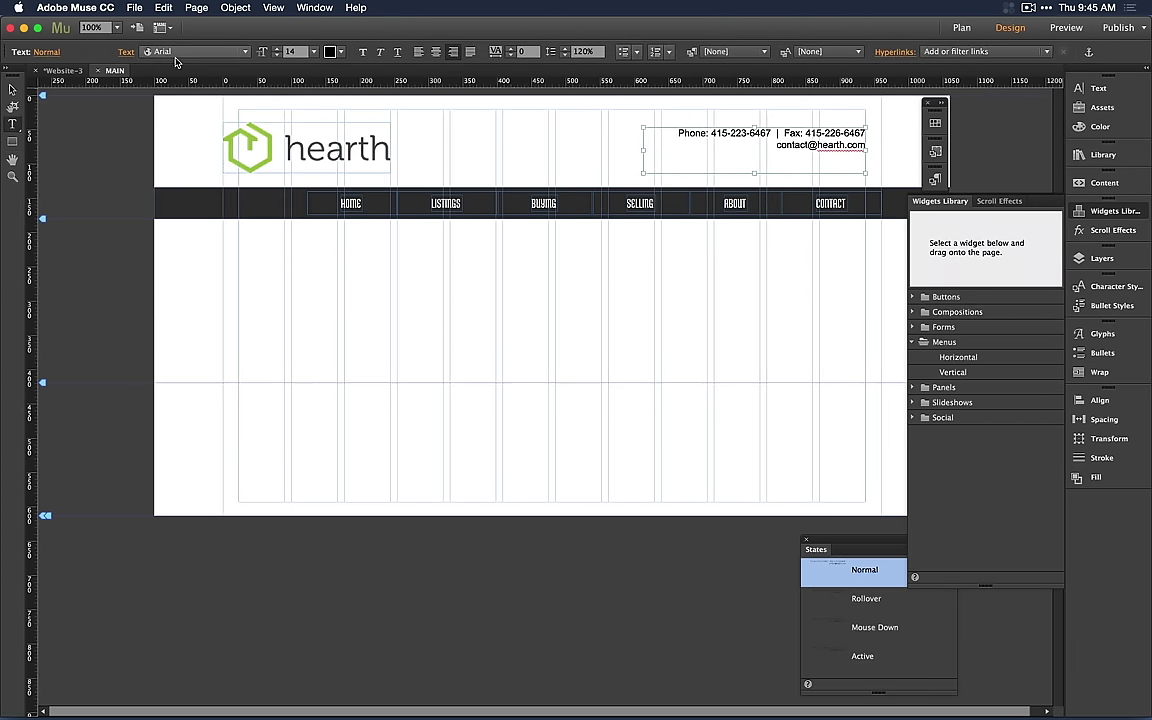
click(180, 52)
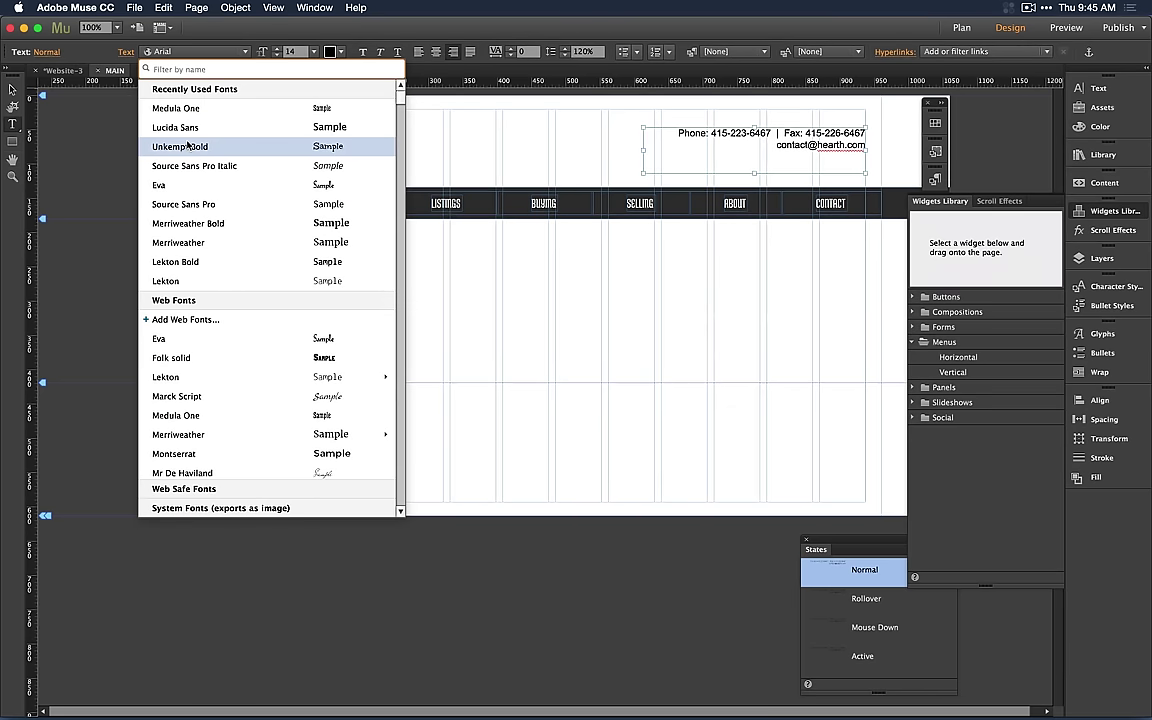
click(178, 108)
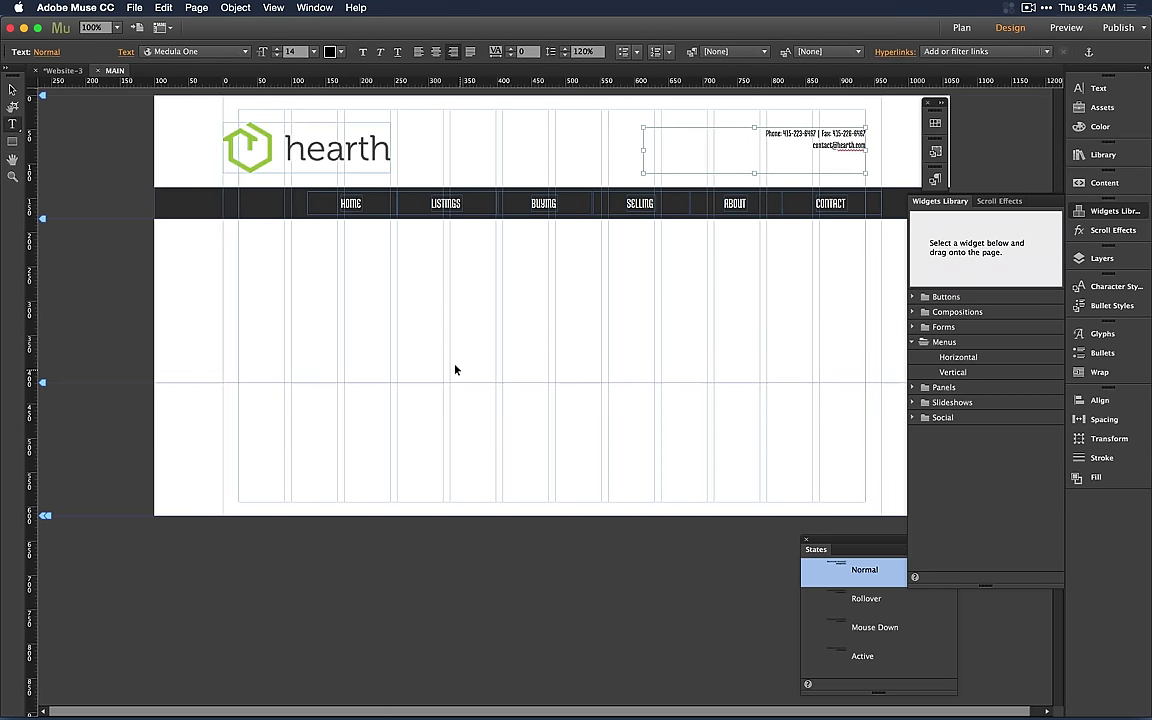
key(super+shift+period)
key(super+shift+period)
key(super+shift+period)
key(super+shift+period)
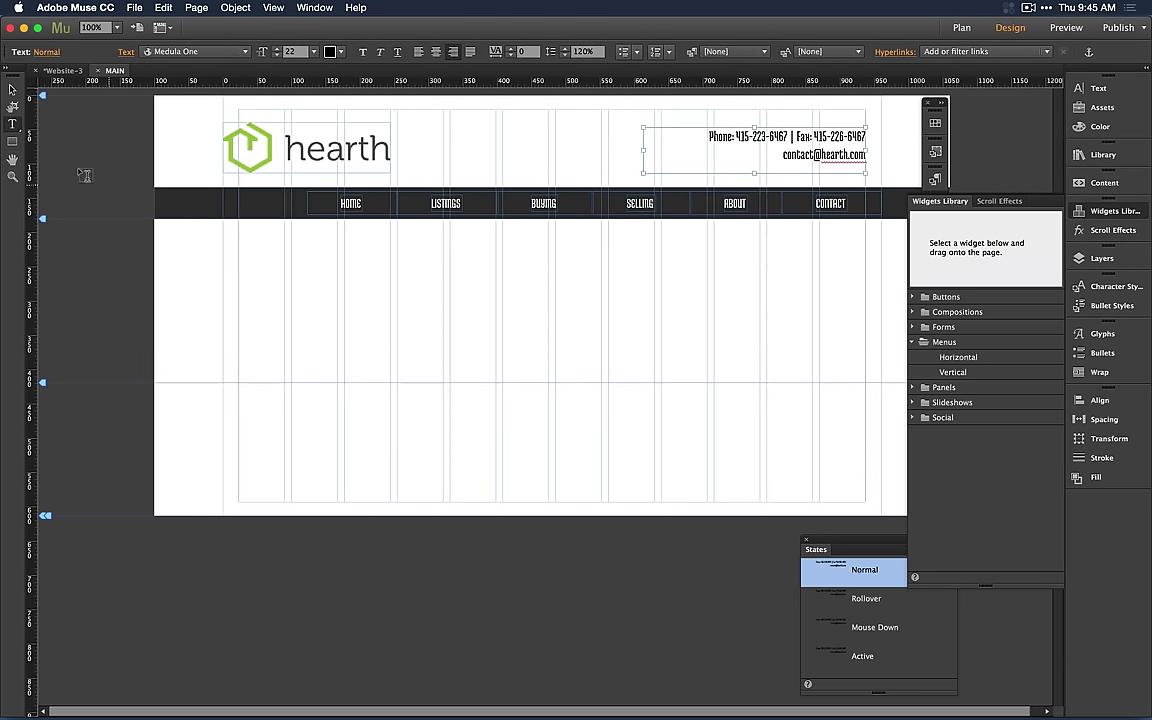
key(Escape)
click(284, 281)
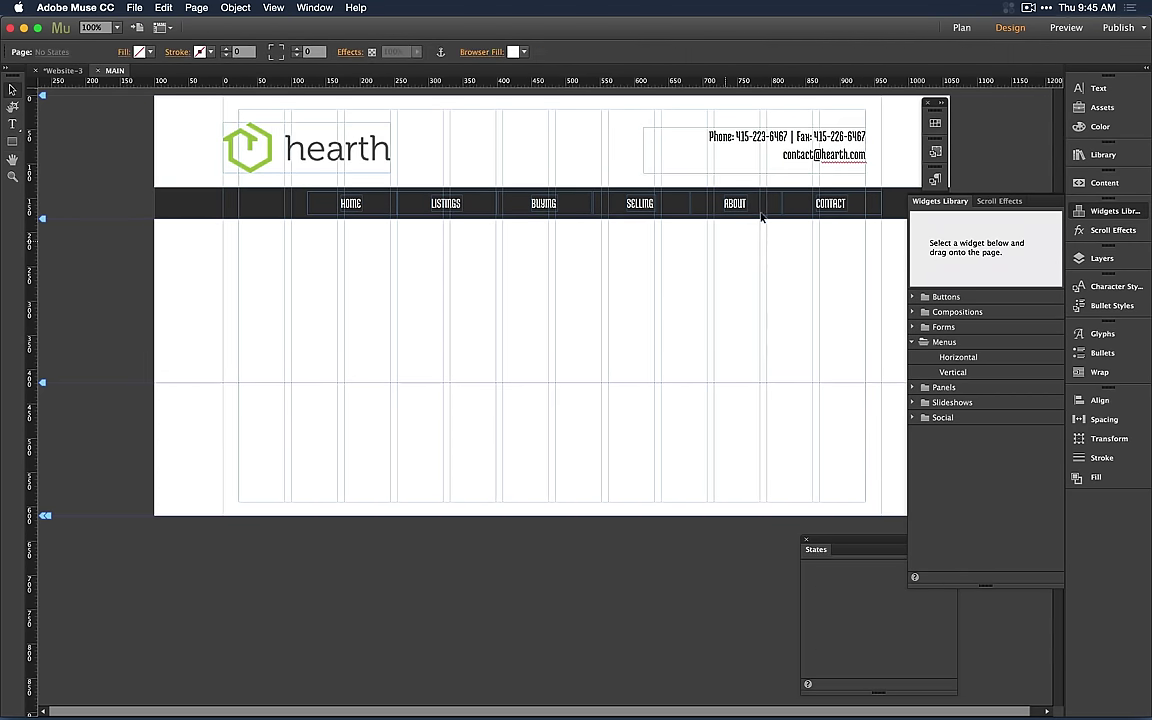
Replace the e-mail line with 'Contact Us' and link it to a mailto: contact address.
triple_click(838, 157)
key(super+c)
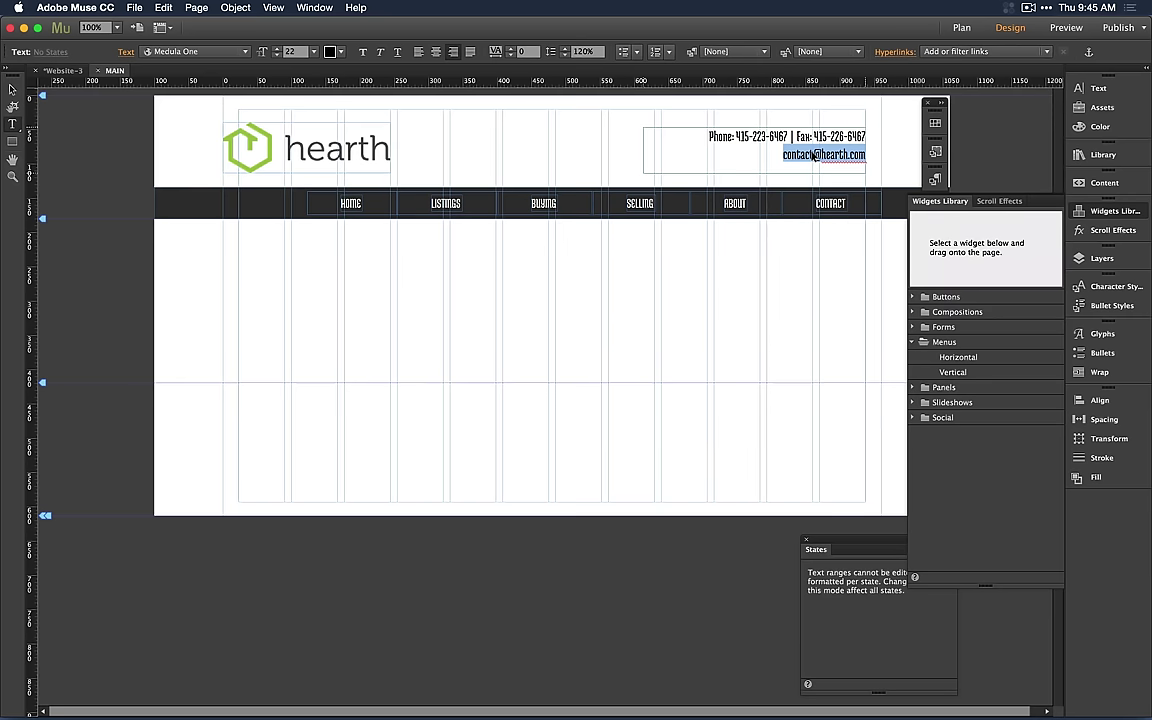
text(Co)
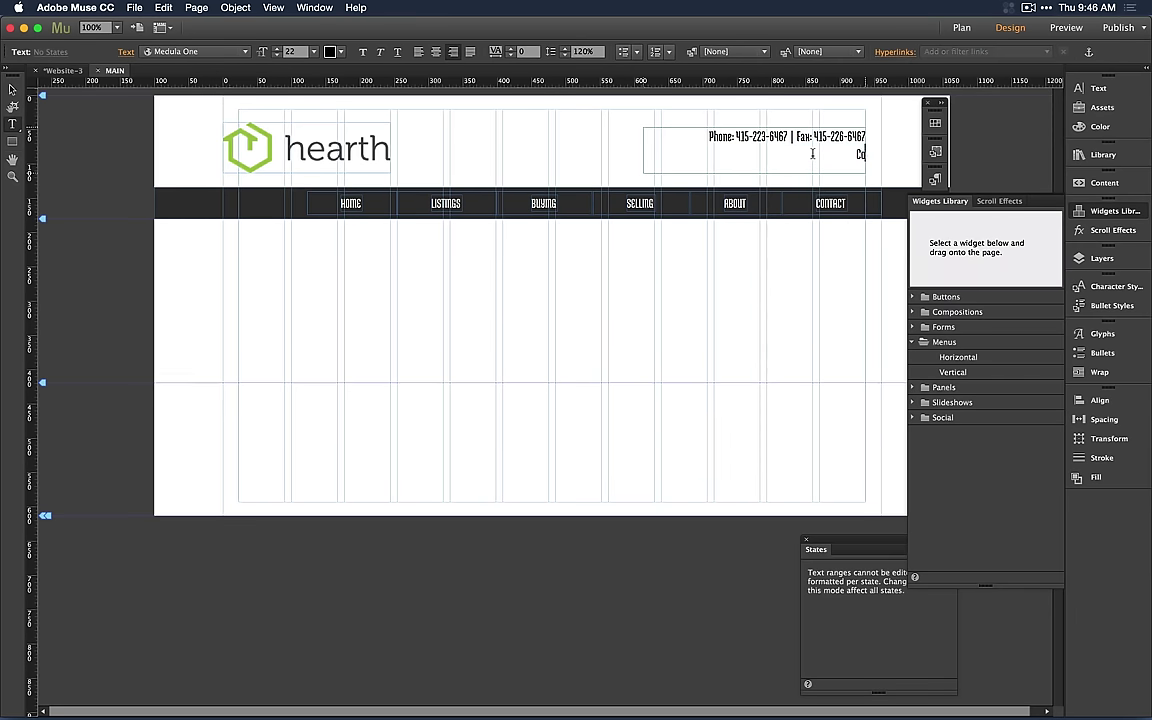
text(ntact Us)
drag(812, 154, 866, 155)
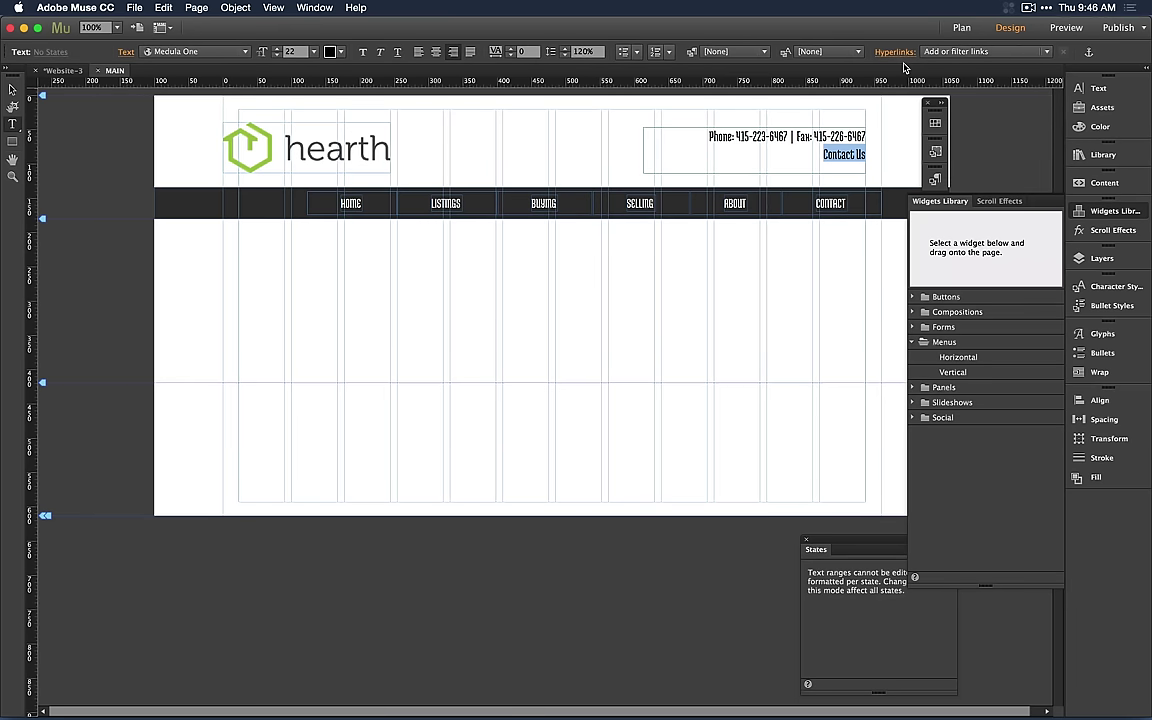
click(989, 52)
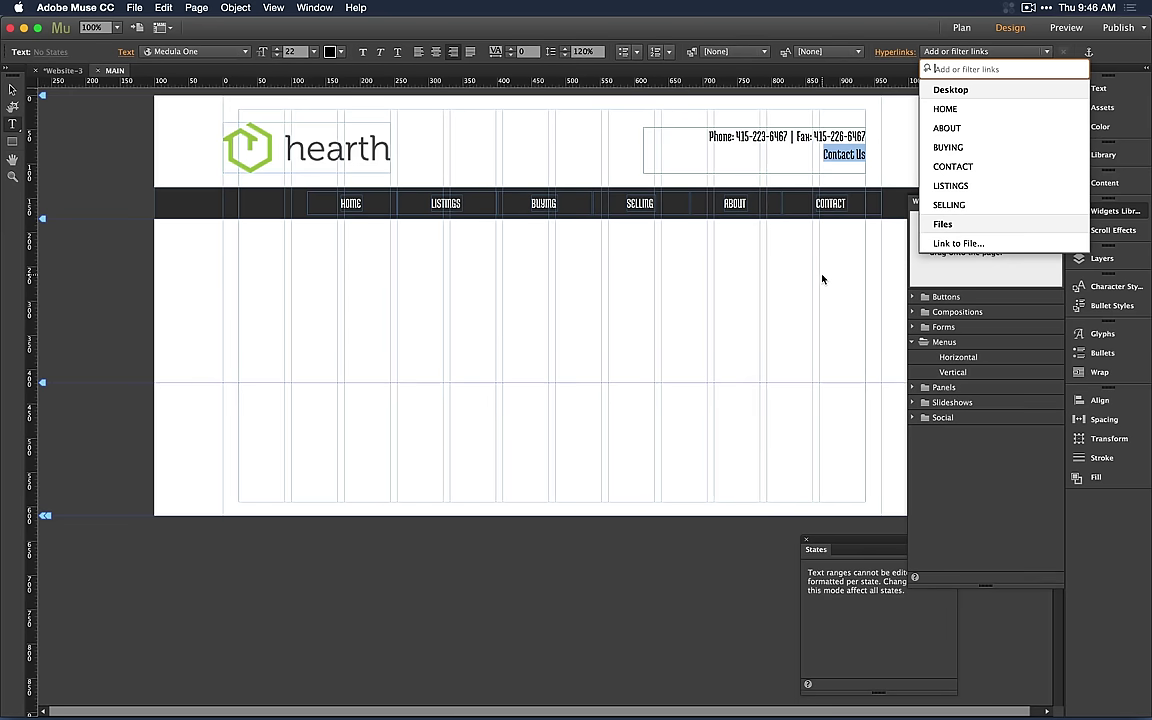
text(mailto:)
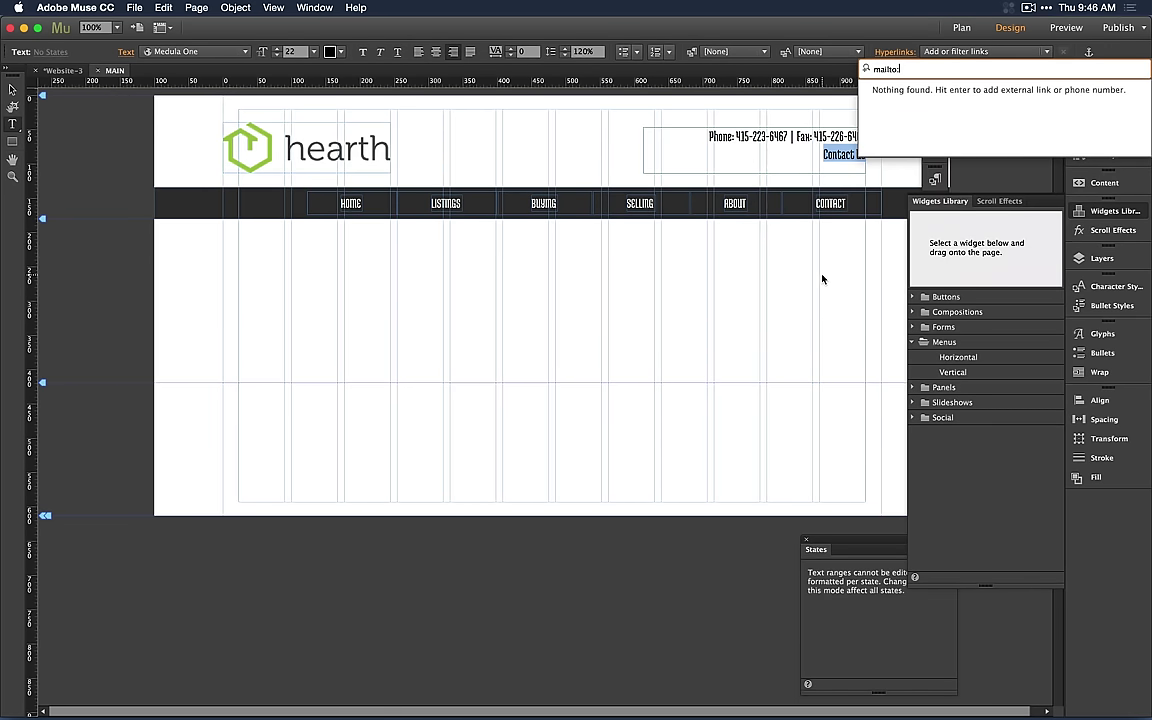
key(super+v)
key(Return)
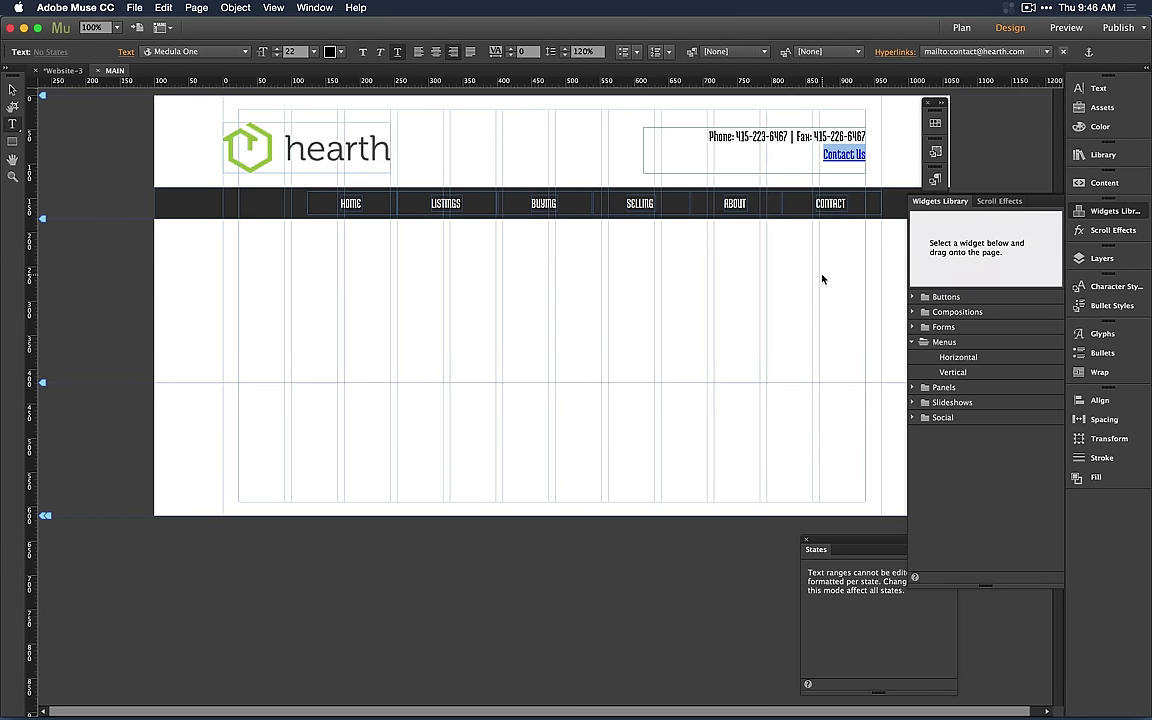
Try telephone and sms link addresses, then cancel to keep the e-mail link.
click(963, 52)
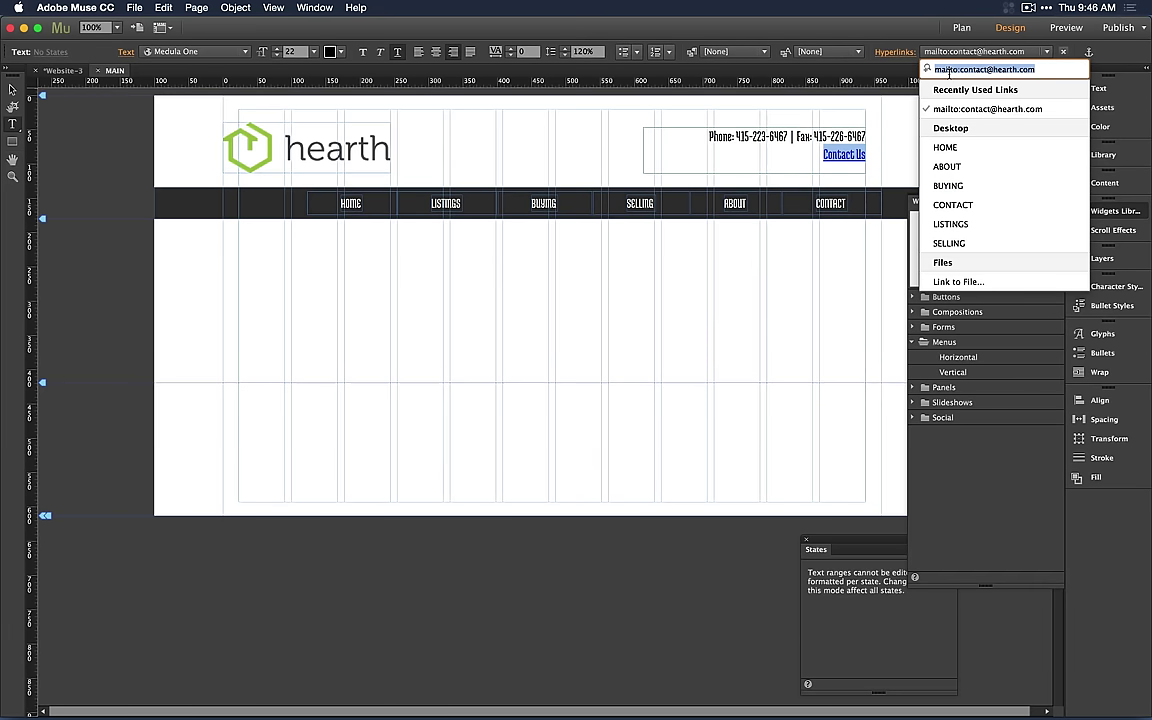
key(BackSpace)
text(te)
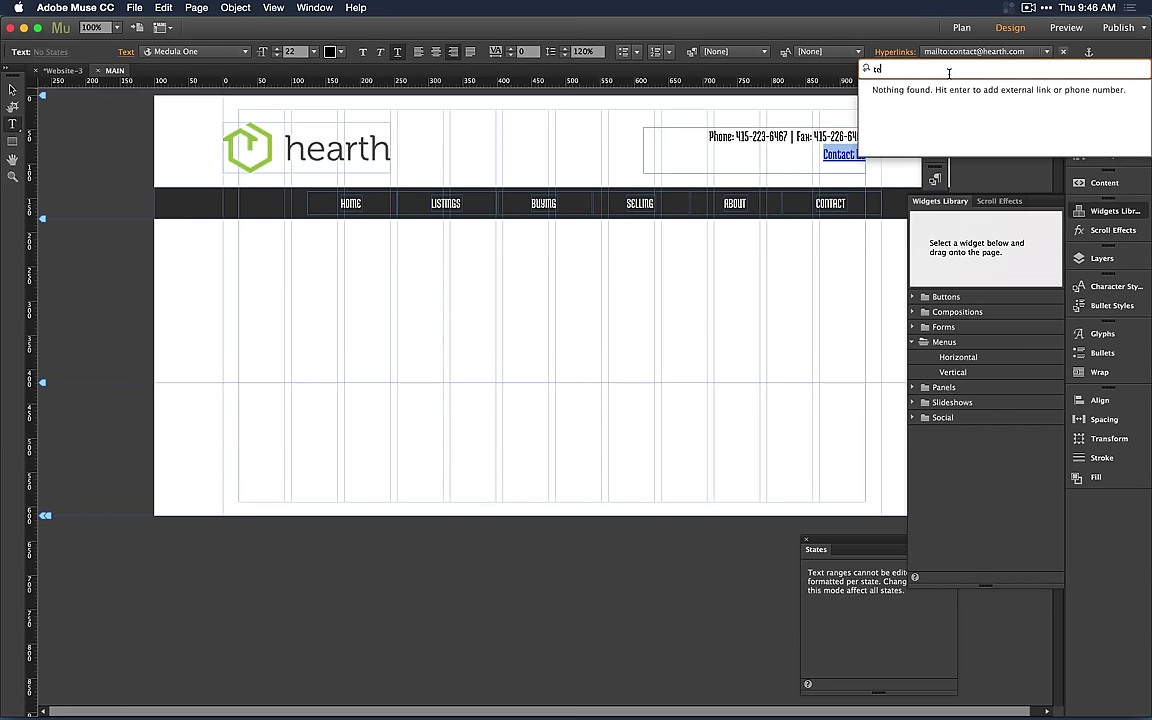
text(l:4156666666)
click(866, 70)
key(Delete)
key(Delete)
key(Delete)
key(Delete)
text(sms)
key(super+a)
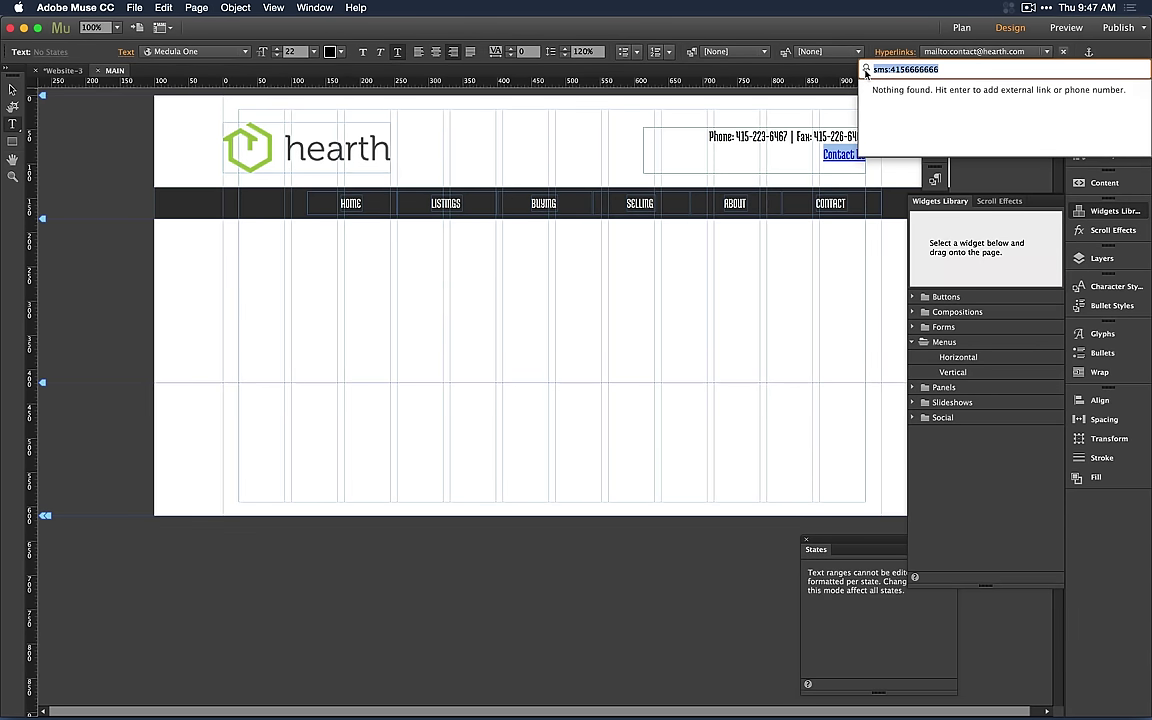
key(Escape)
key(Escape)
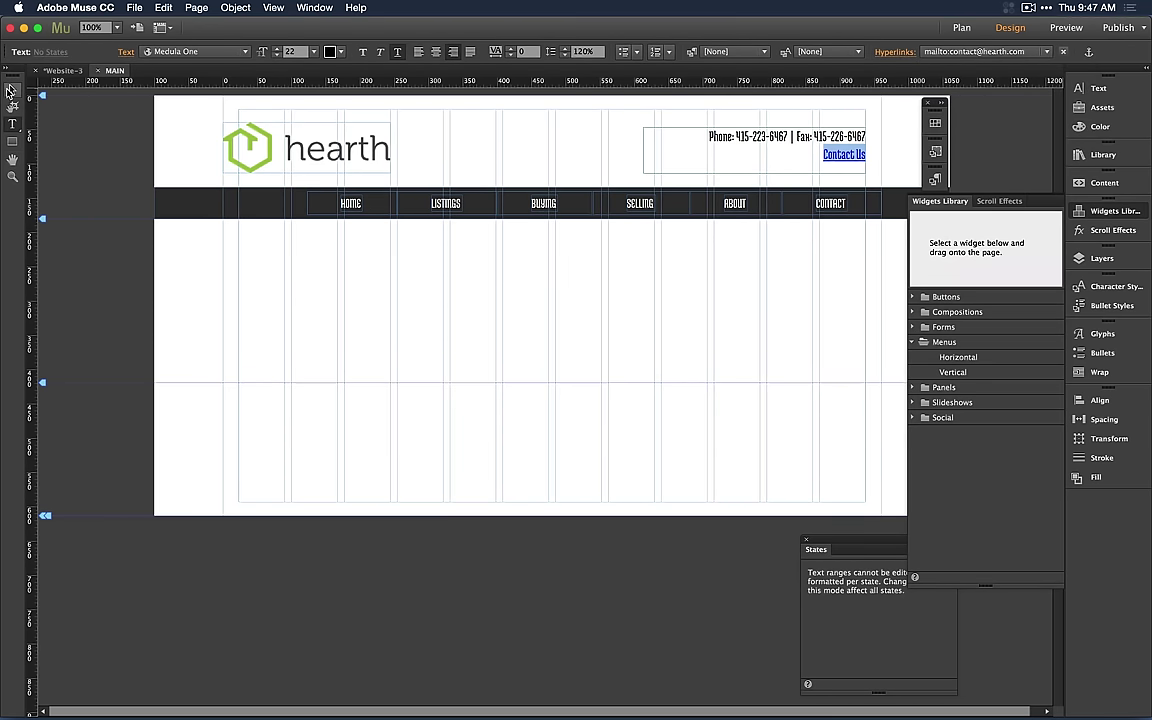
click(10, 90)
Select the Contact Us link text and open Edit Link Styles from the hyperlink options.
click(739, 294)
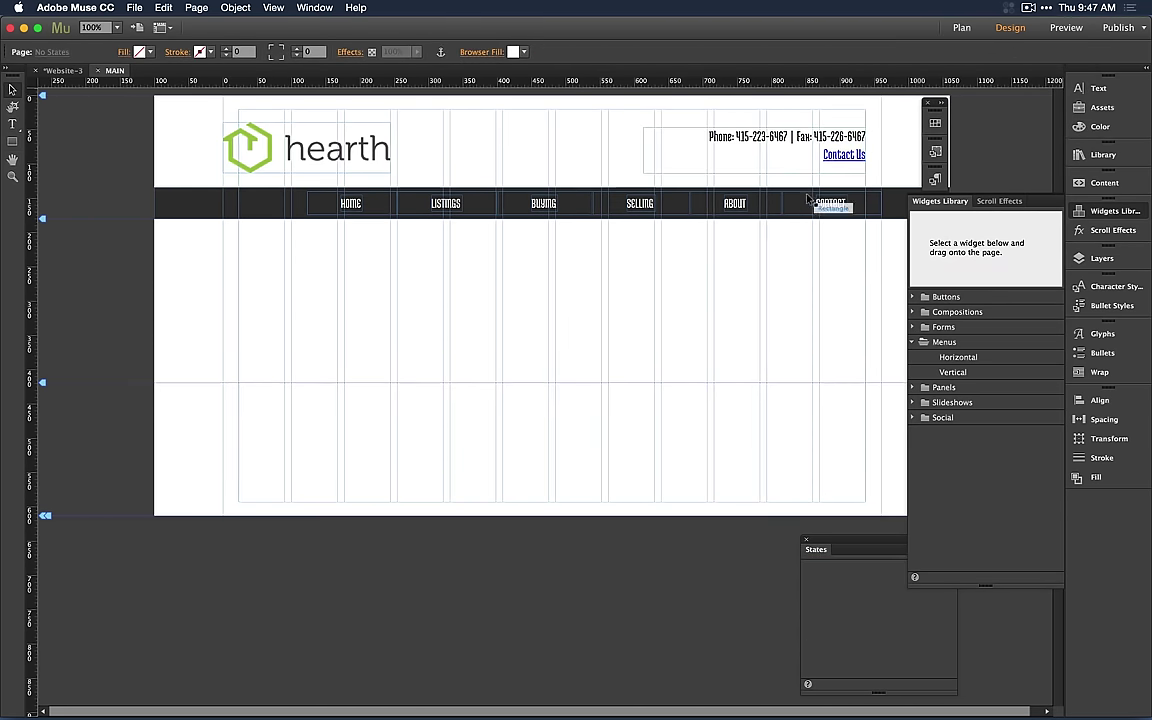
double_click(845, 155)
triple_click(842, 153)
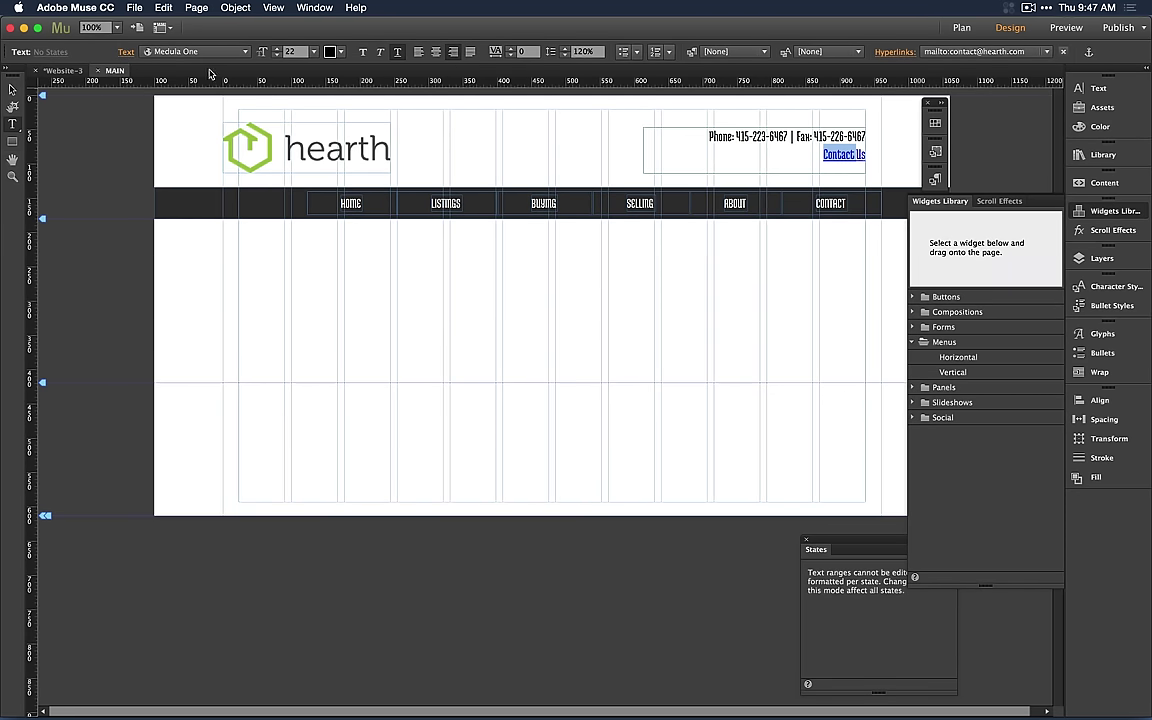
click(940, 52)
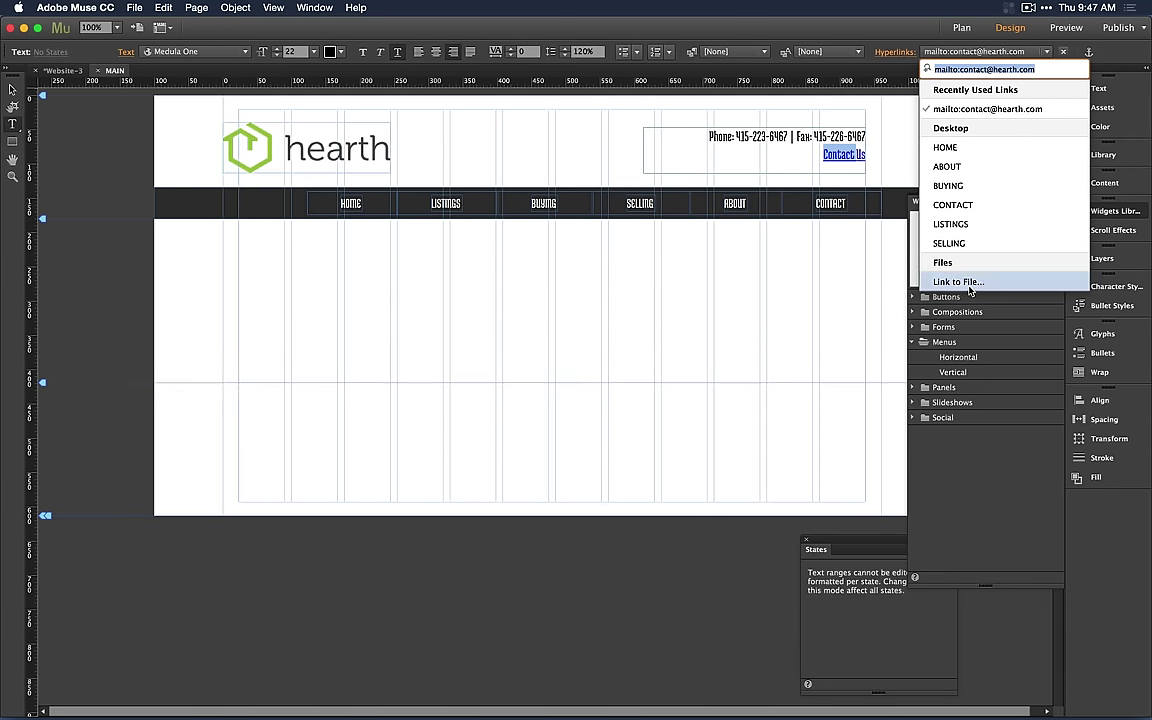
click(905, 31)
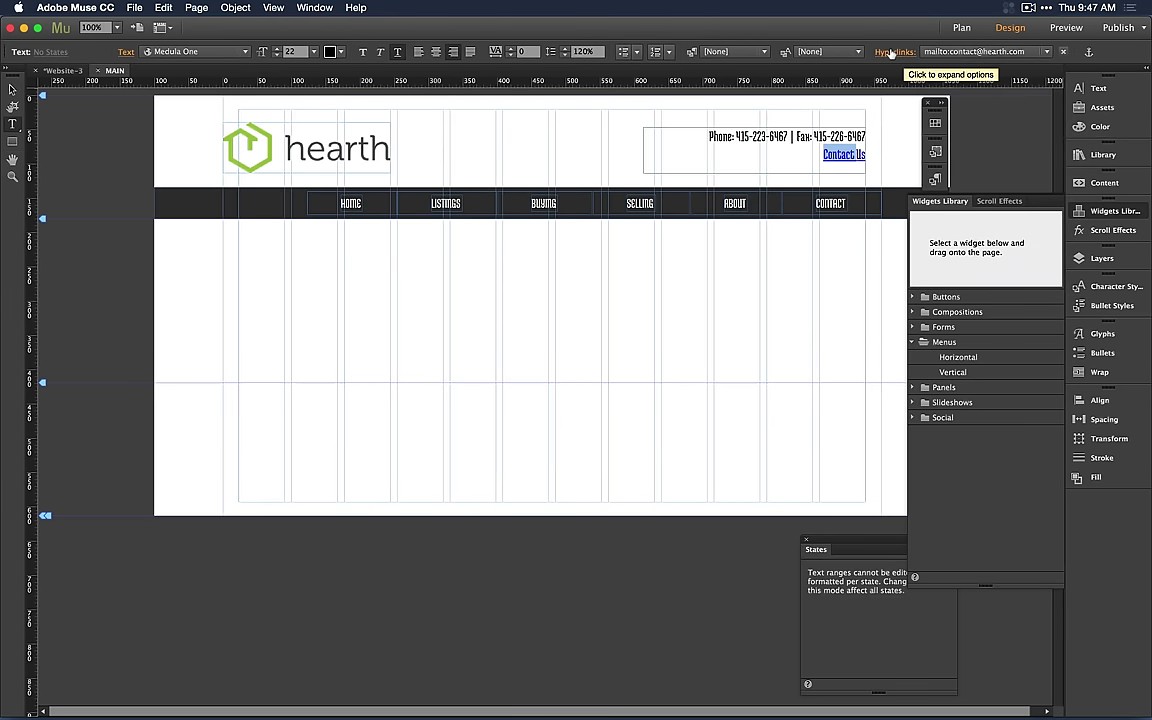
click(891, 53)
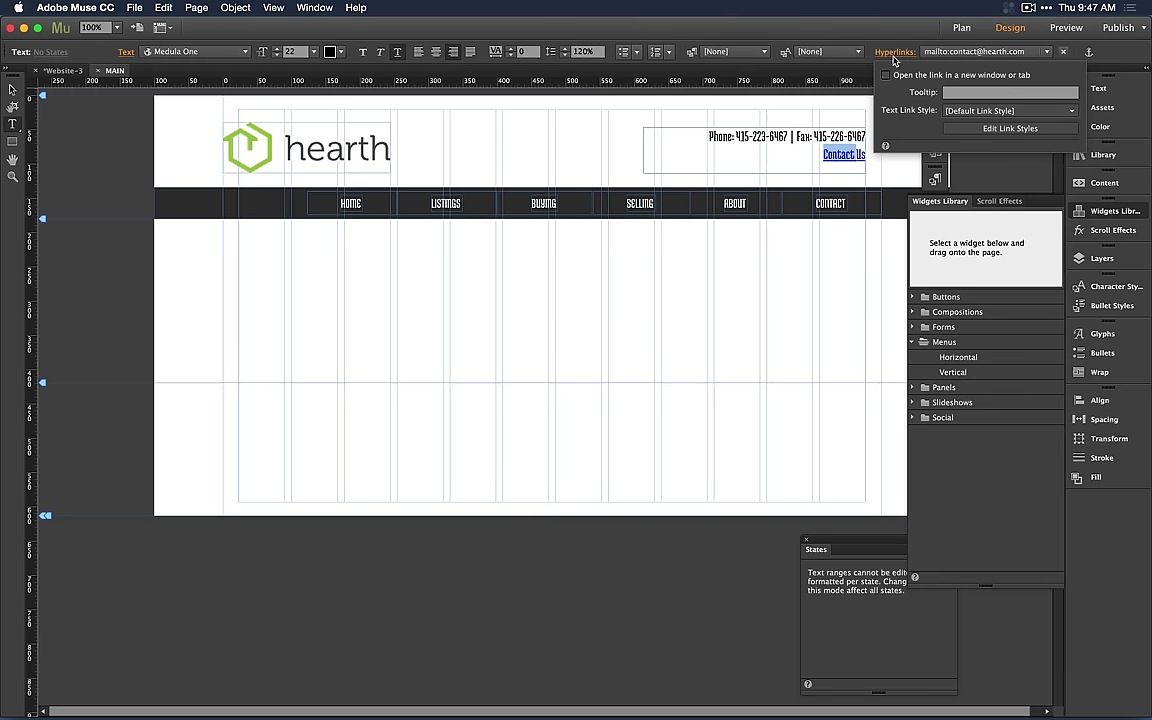
click(985, 129)
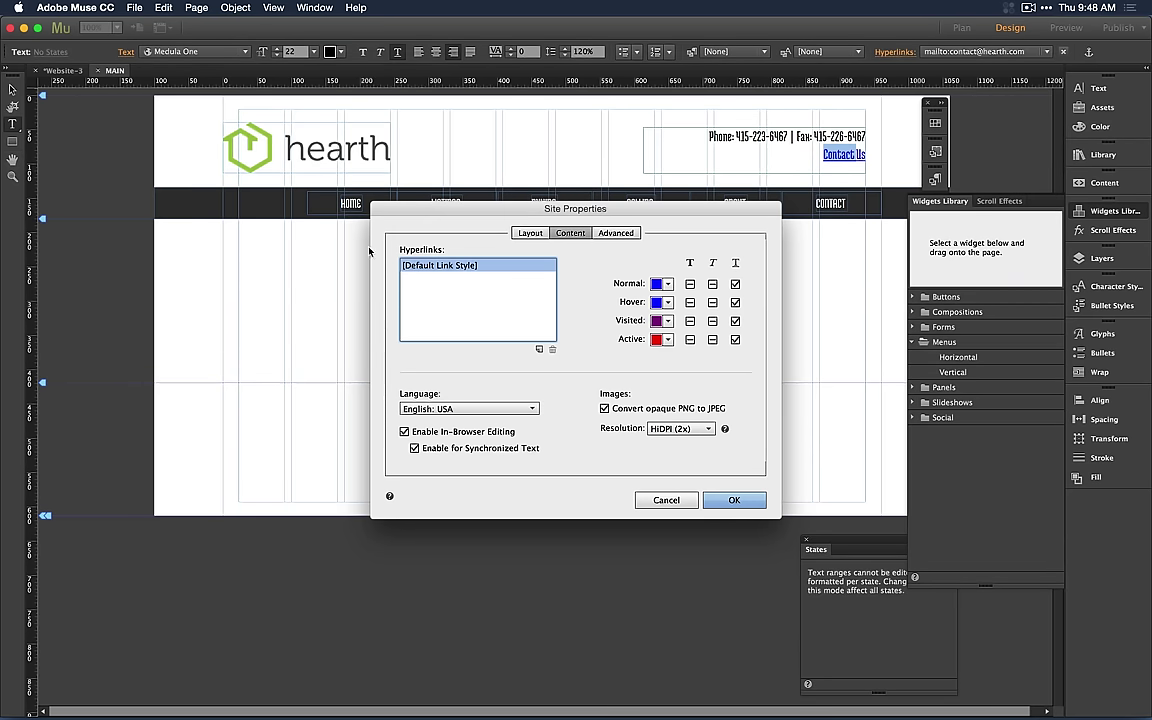
Try swatch colours for the Normal link state and settle on dark olive green 627144.
click(667, 285)
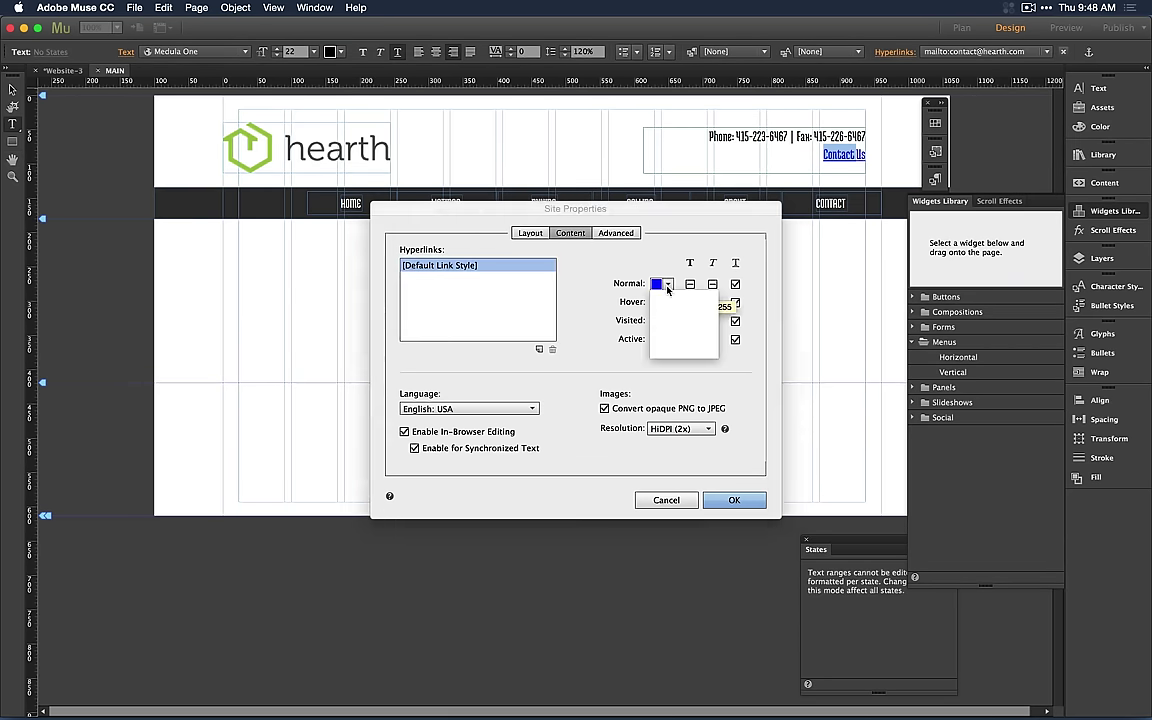
click(709, 326)
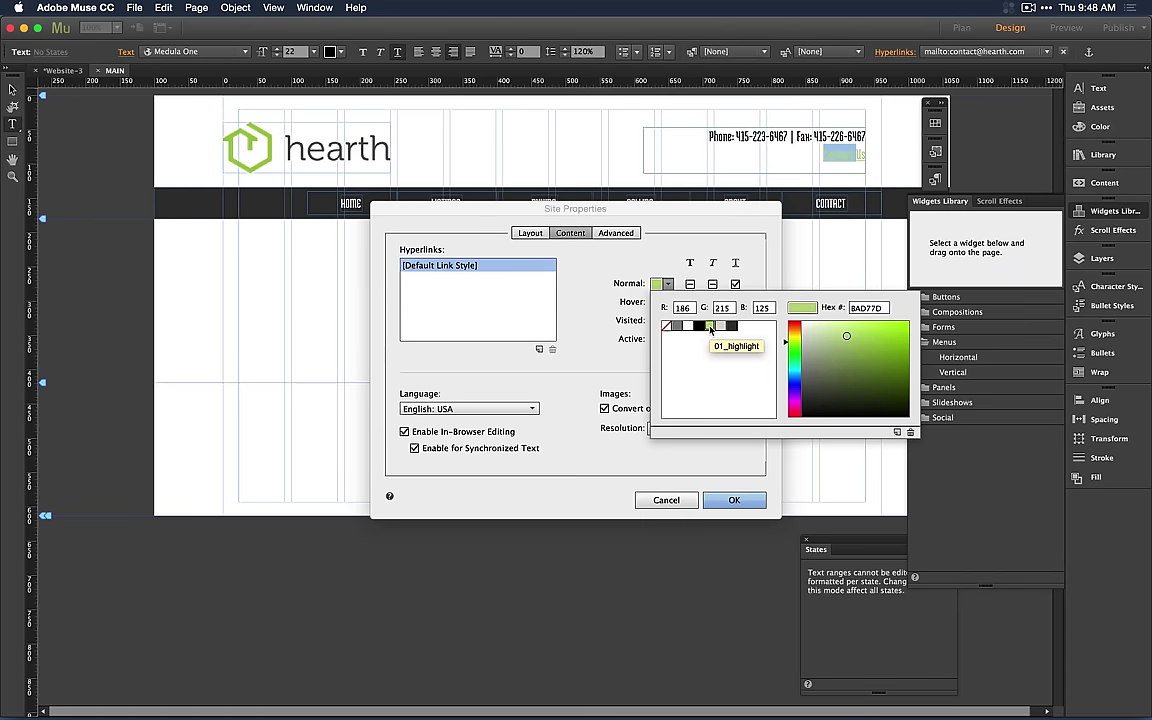
click(672, 266)
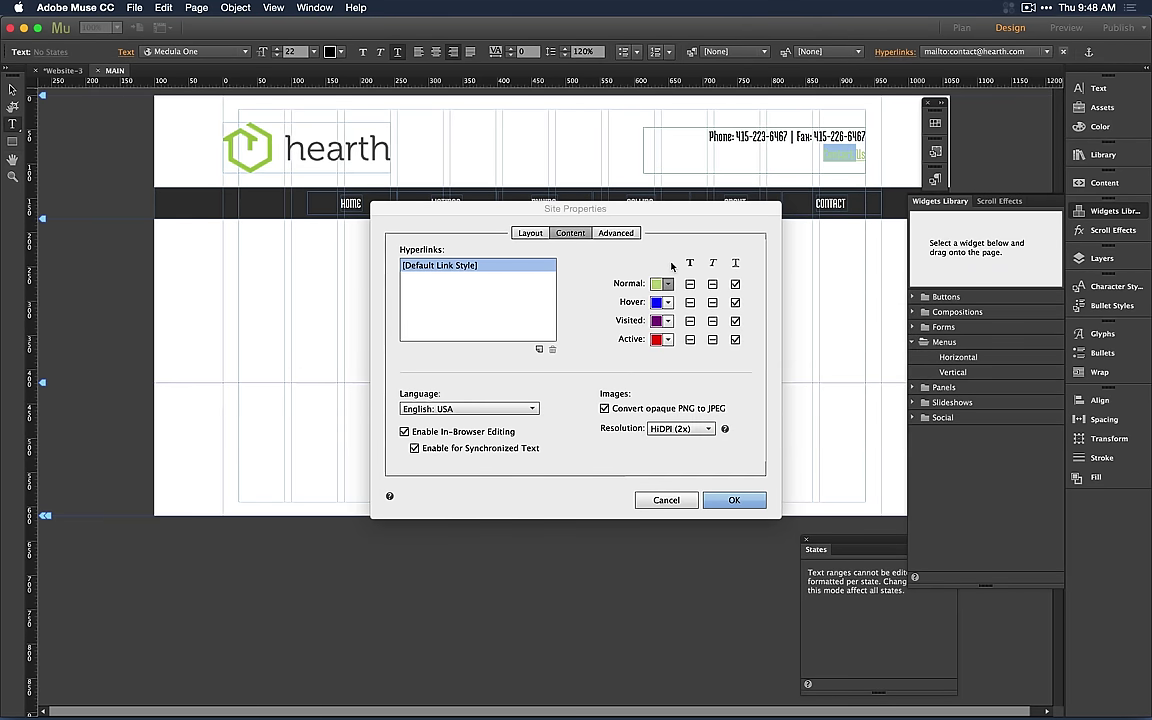
click(668, 285)
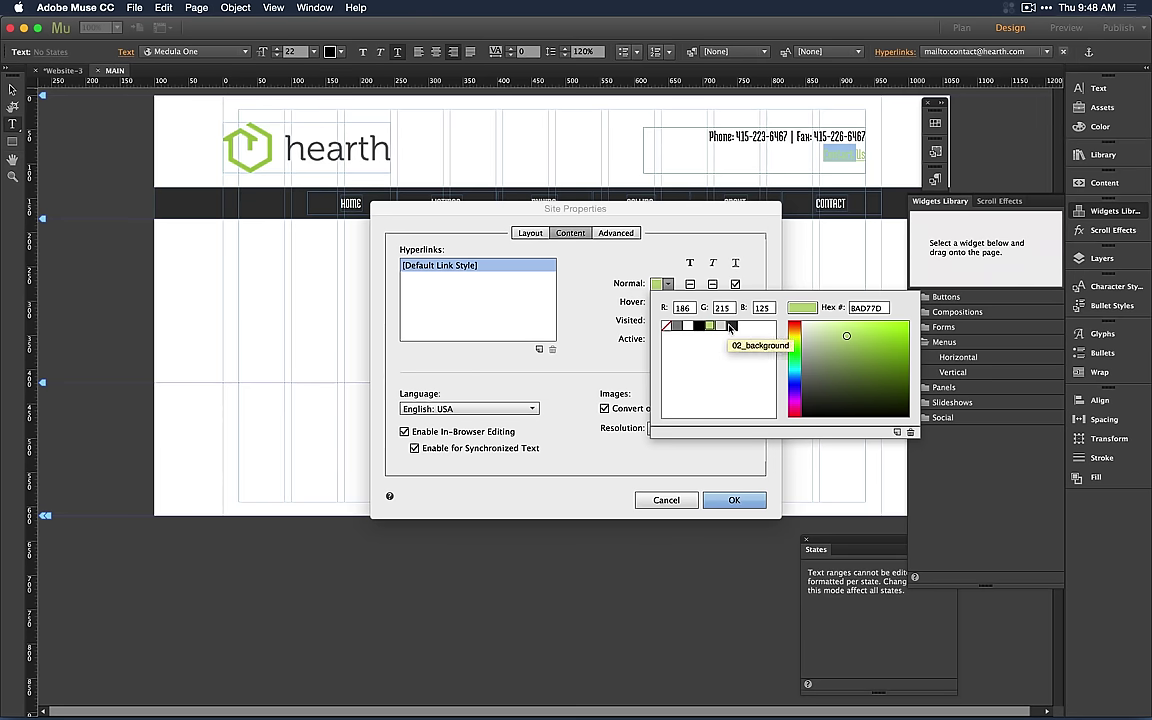
click(731, 327)
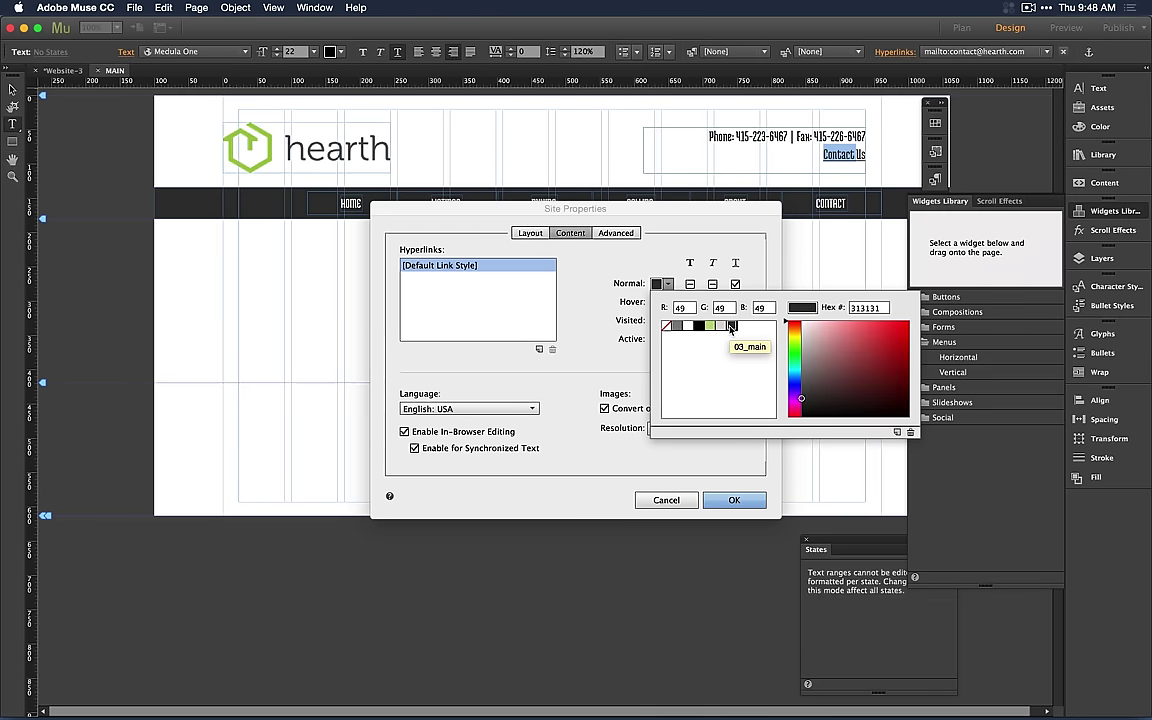
click(667, 286)
click(667, 286)
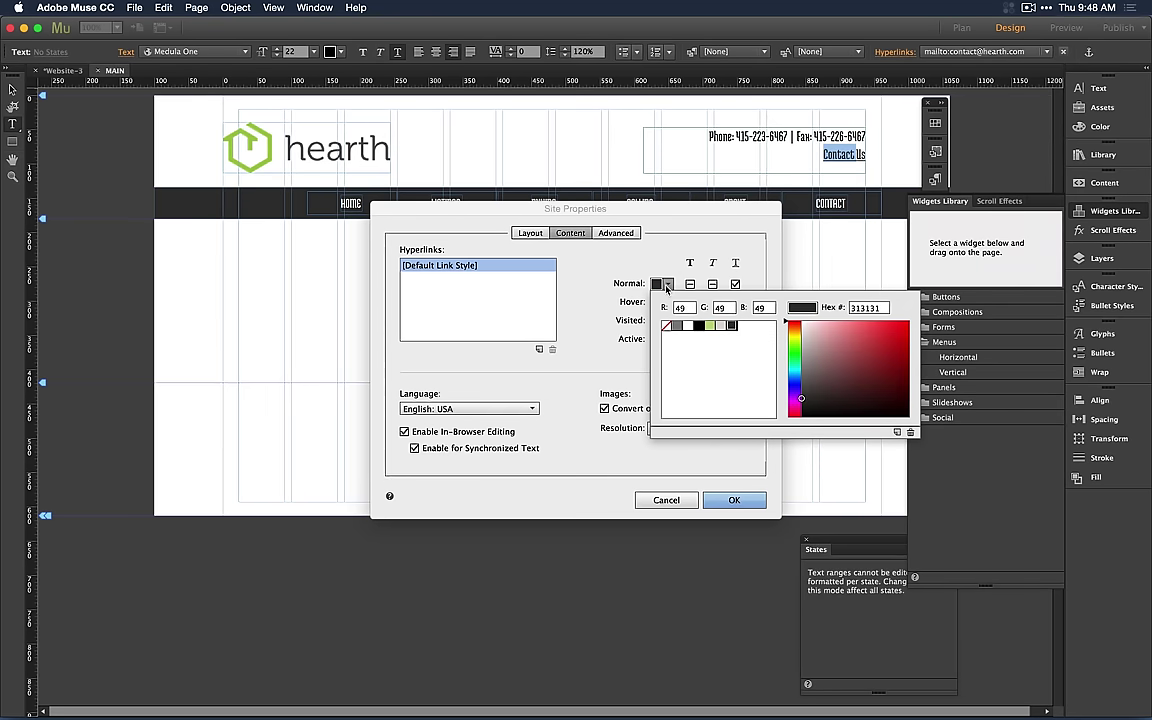
click(709, 326)
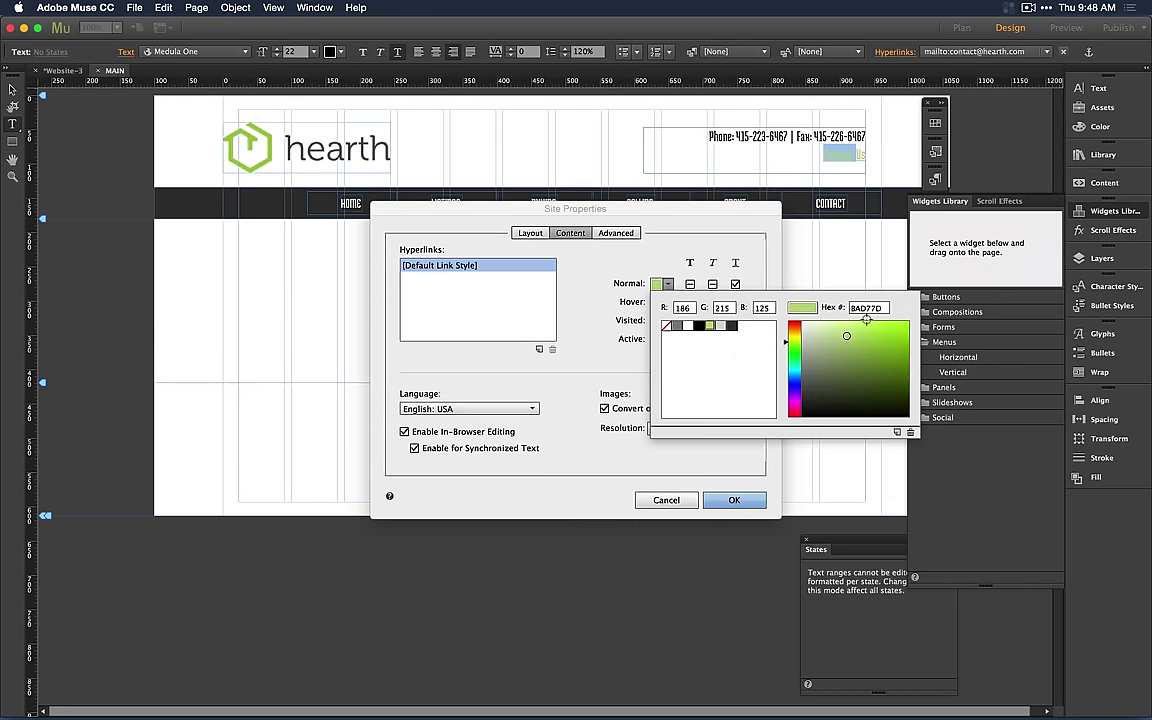
drag(846, 334, 843, 372)
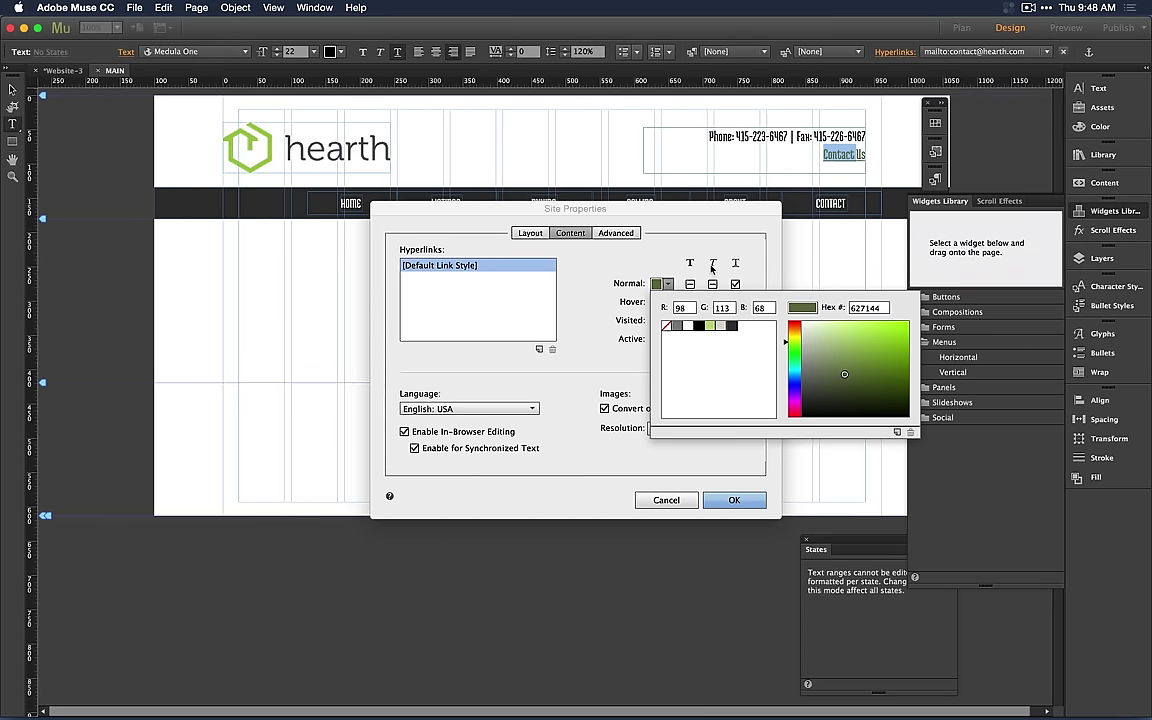
click(658, 228)
Apply the new link style and check the restyled Contact Us link.
click(721, 503)
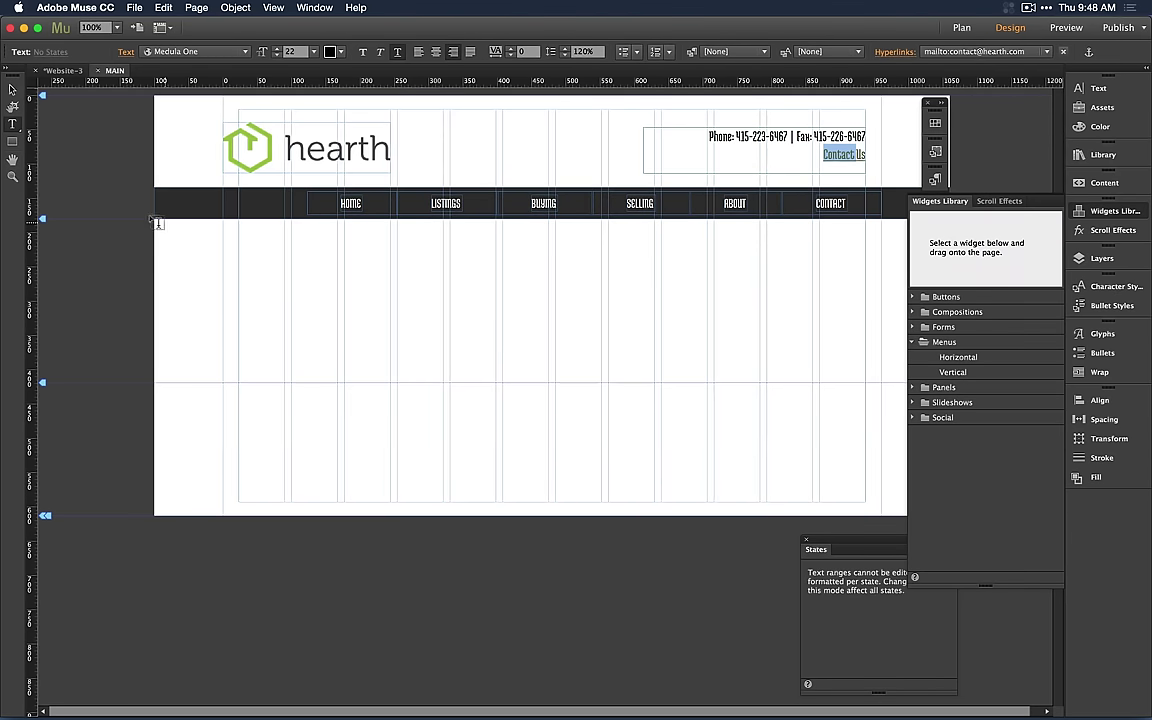
click(12, 89)
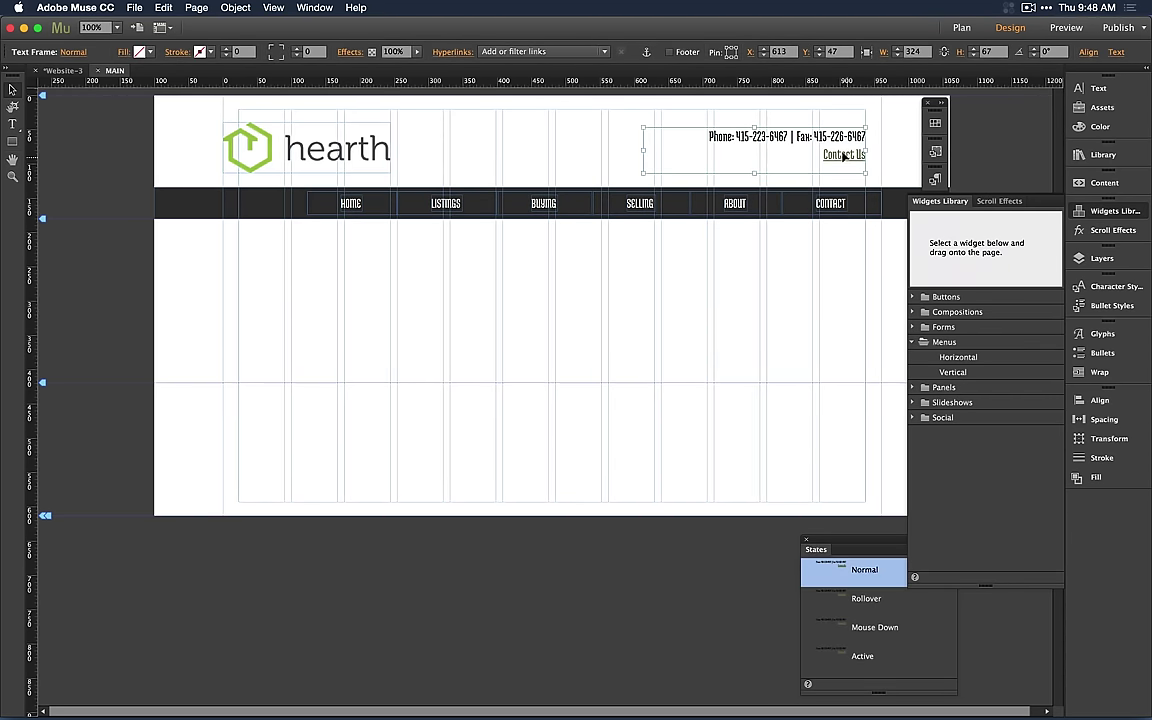
click(719, 309)
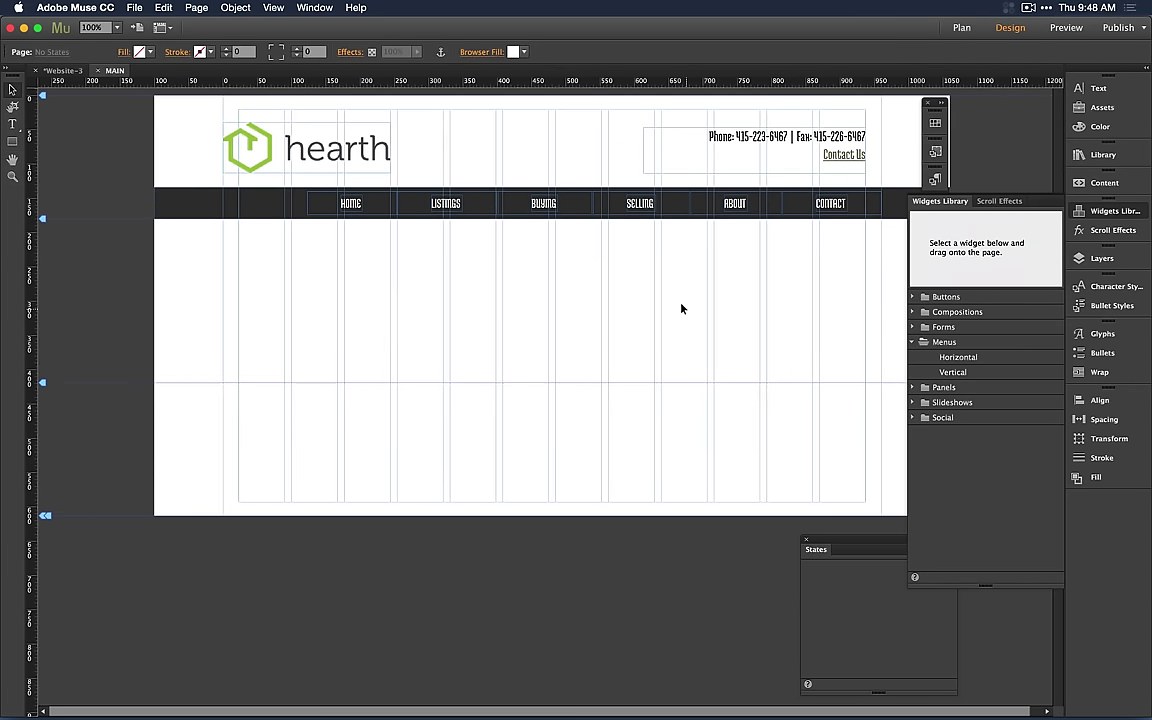
Alt-drag a copy of the top navigation menu down the page.
click(940, 404)
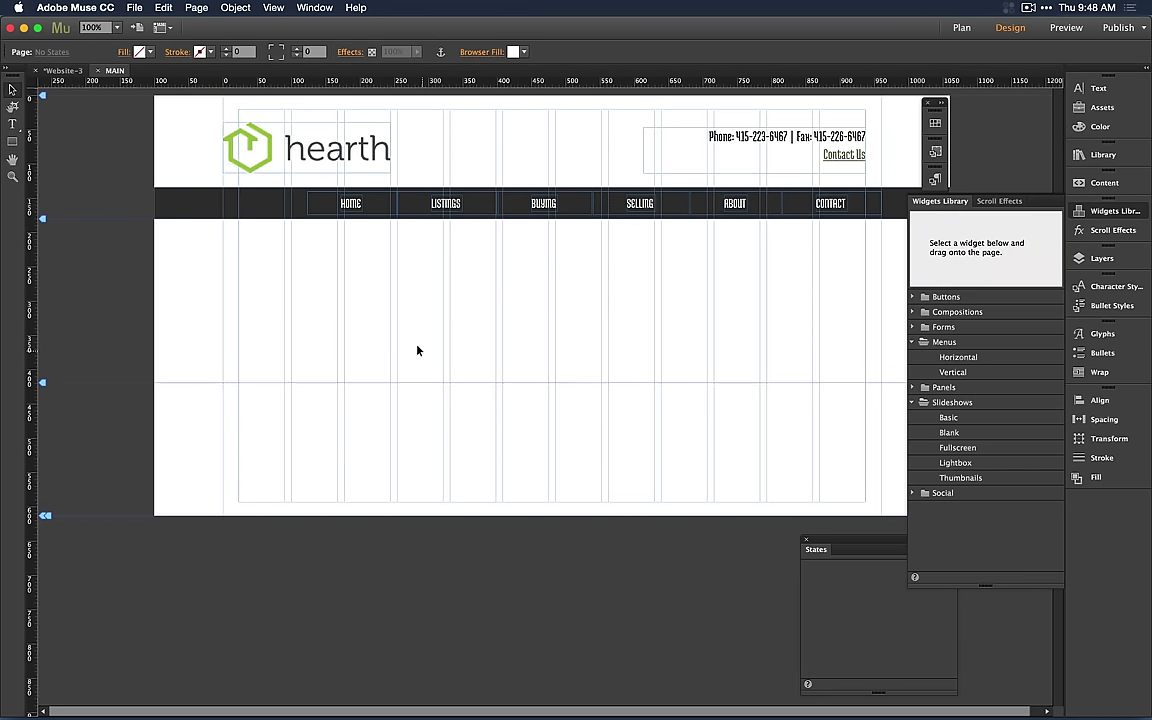
click(219, 199)
click(333, 201)
drag(333, 201, 296, 414)
click(300, 355)
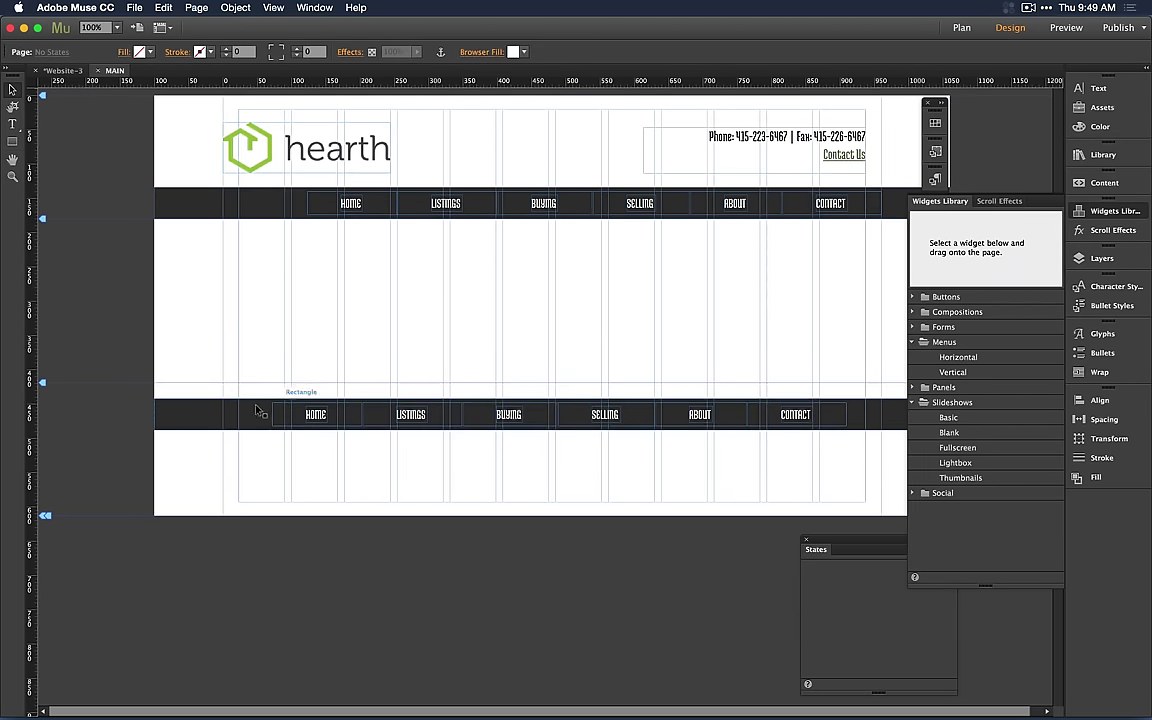
Stretch the copied dark band to the page bottom and move the footer marker to 443 px.
click(258, 410)
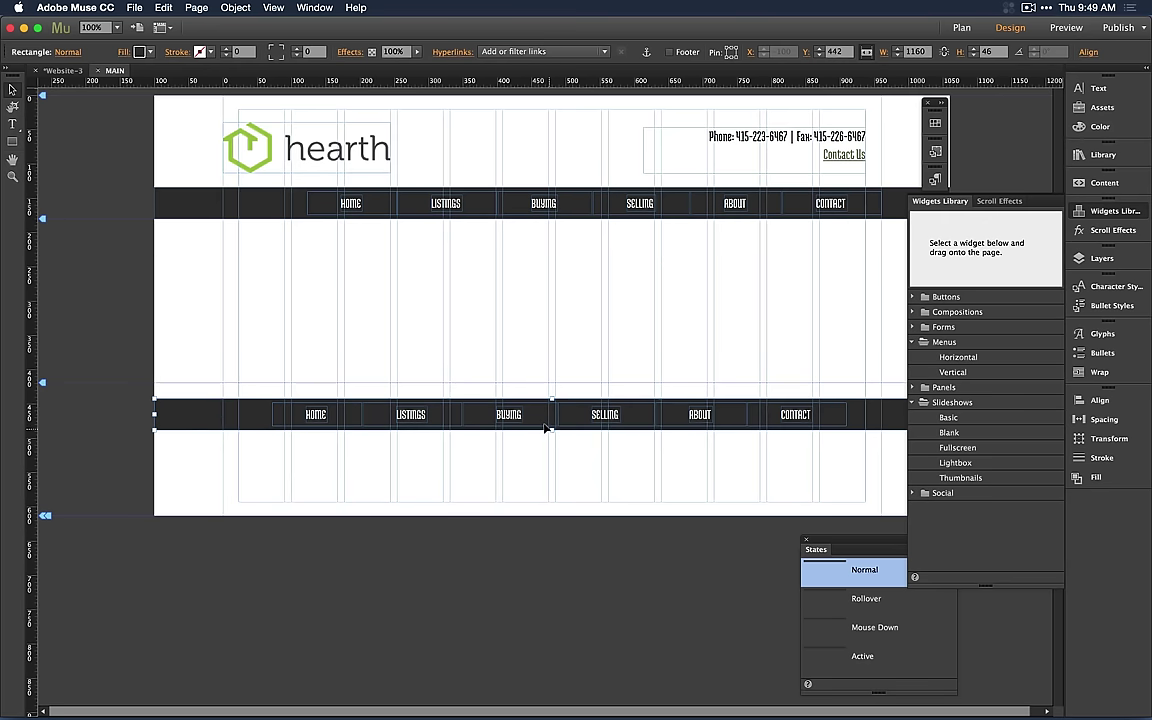
drag(549, 428, 551, 515)
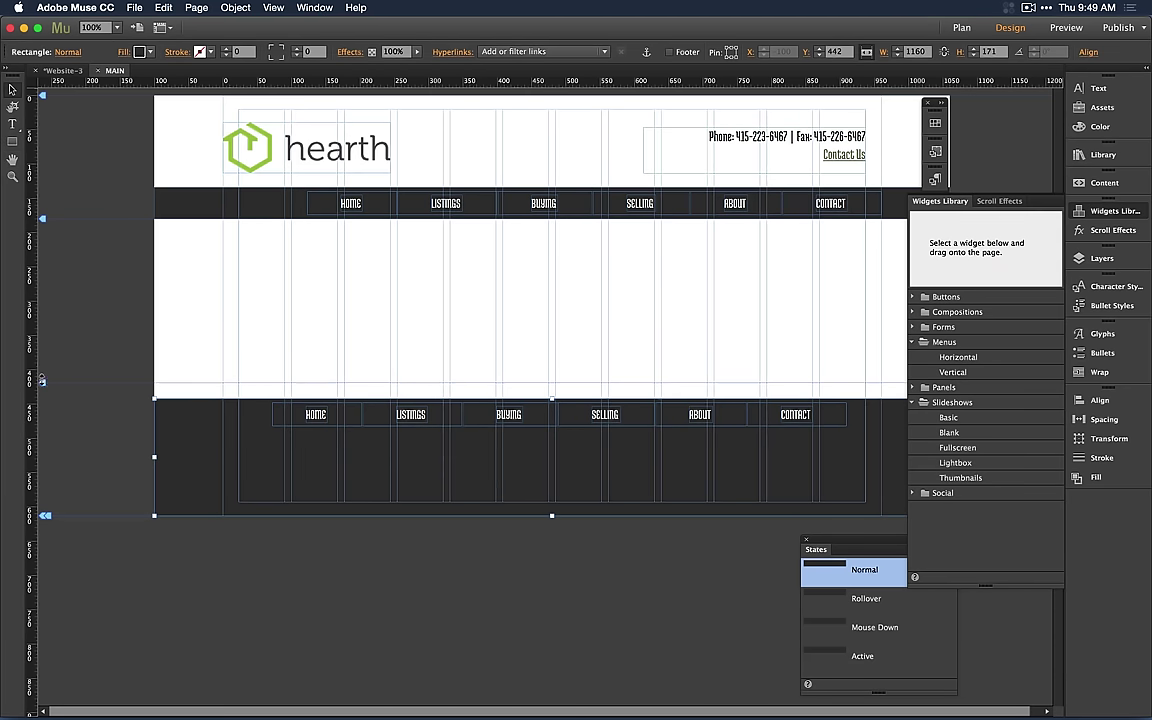
drag(42, 381, 40, 396)
click(558, 414)
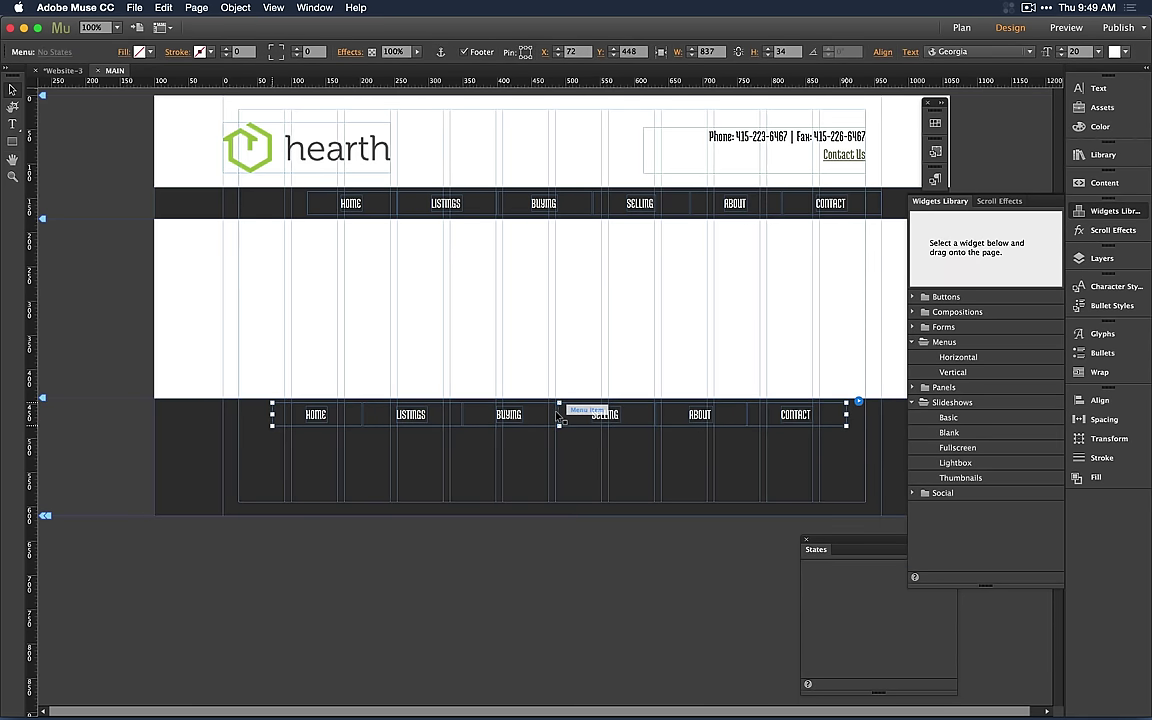
Reduce the footer menu's text size to 16 and roughly narrow the menu.
key(super+shift+comma)
key(super+shift+comma)
key(super+shift+comma)
key(super+shift+comma)
key(super+shift+comma)
key(super+shift+comma)
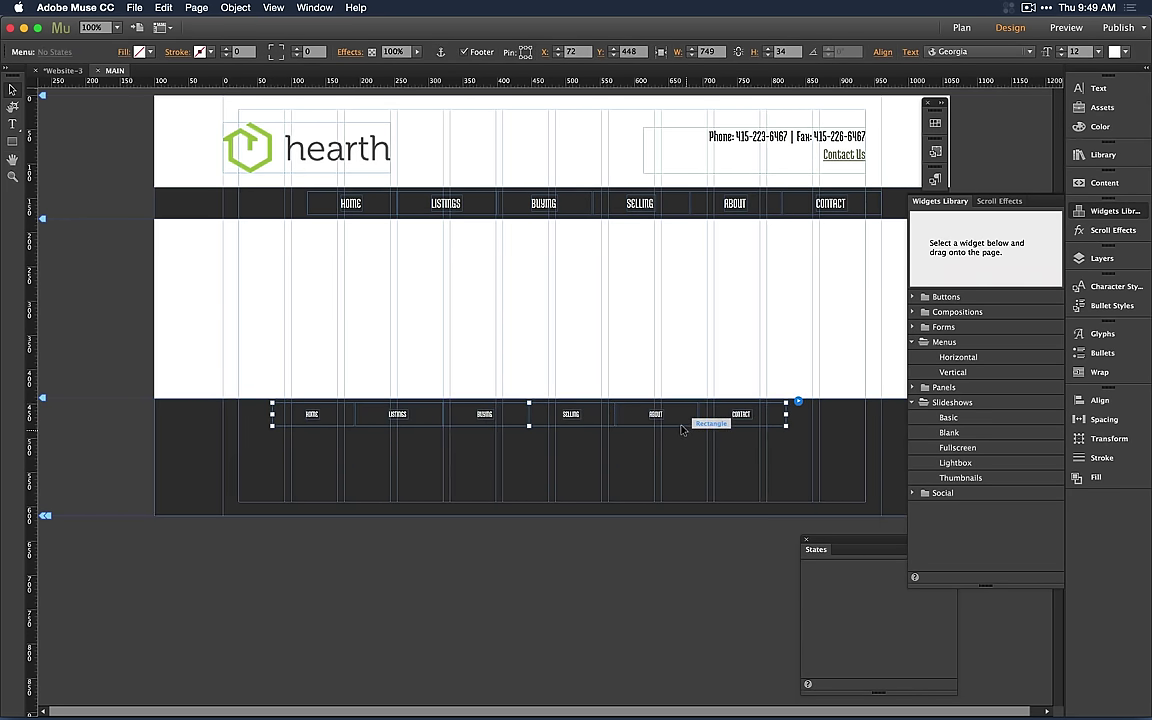
key(super+shift+period)
key(super+shift+period)
key(super+shift+period)
key(super+shift+period)
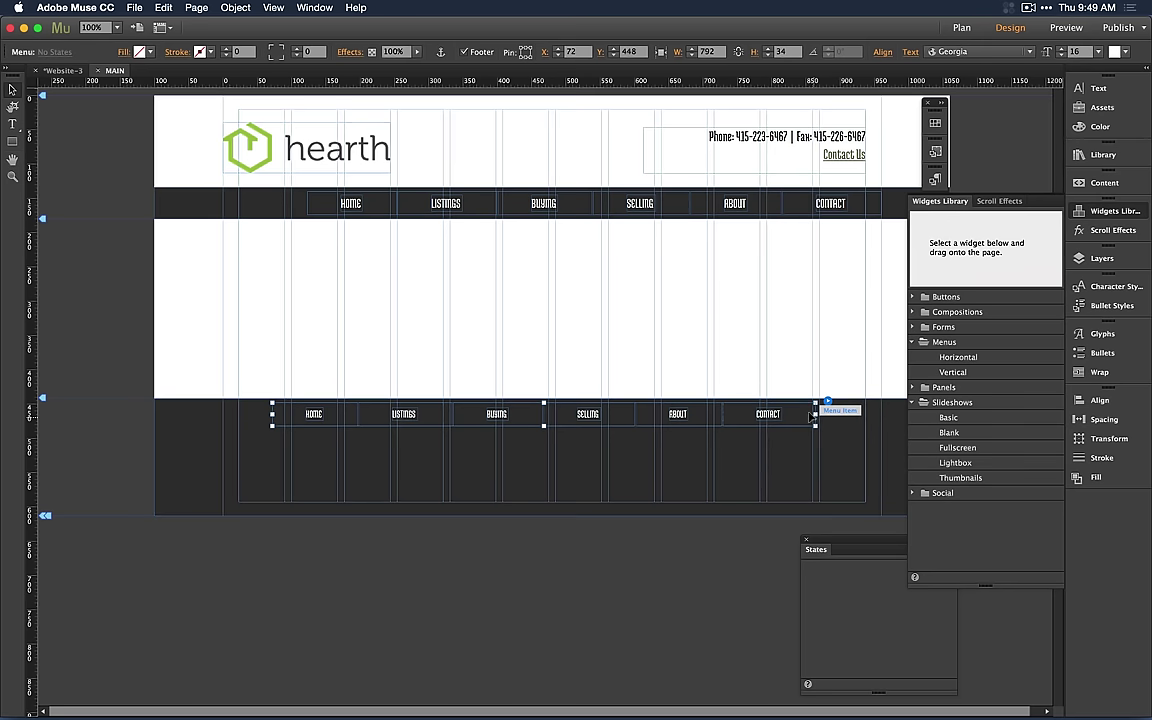
drag(811, 416, 622, 424)
drag(466, 419, 527, 437)
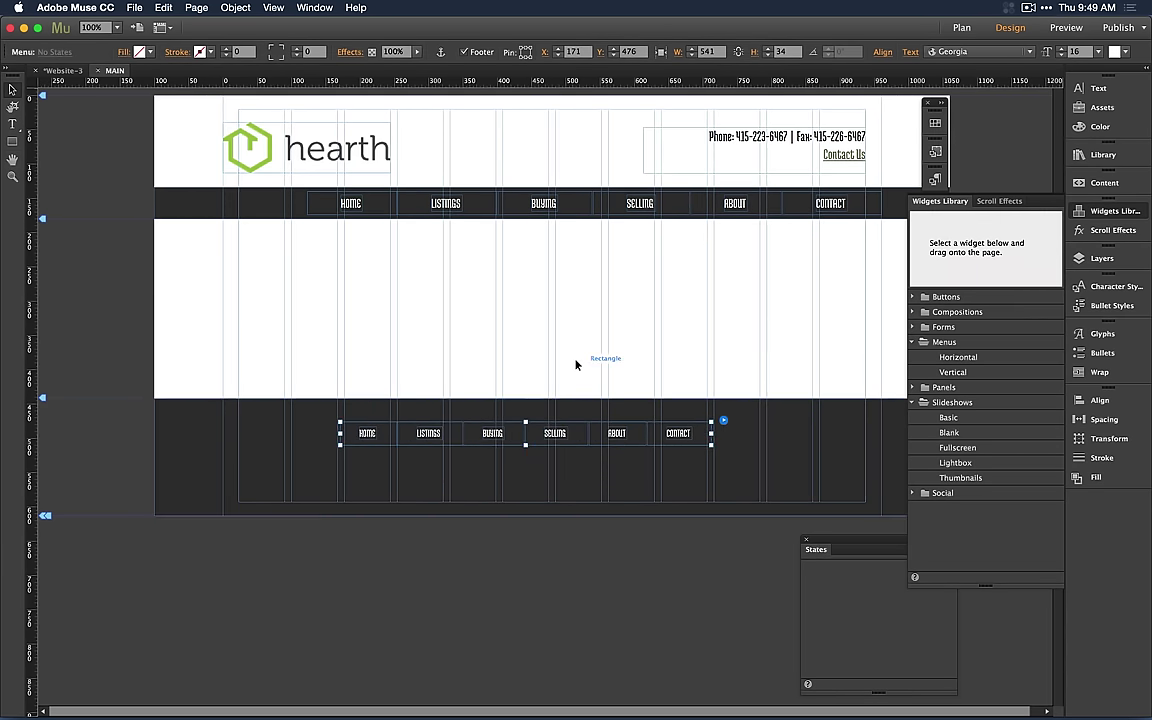
click(576, 364)
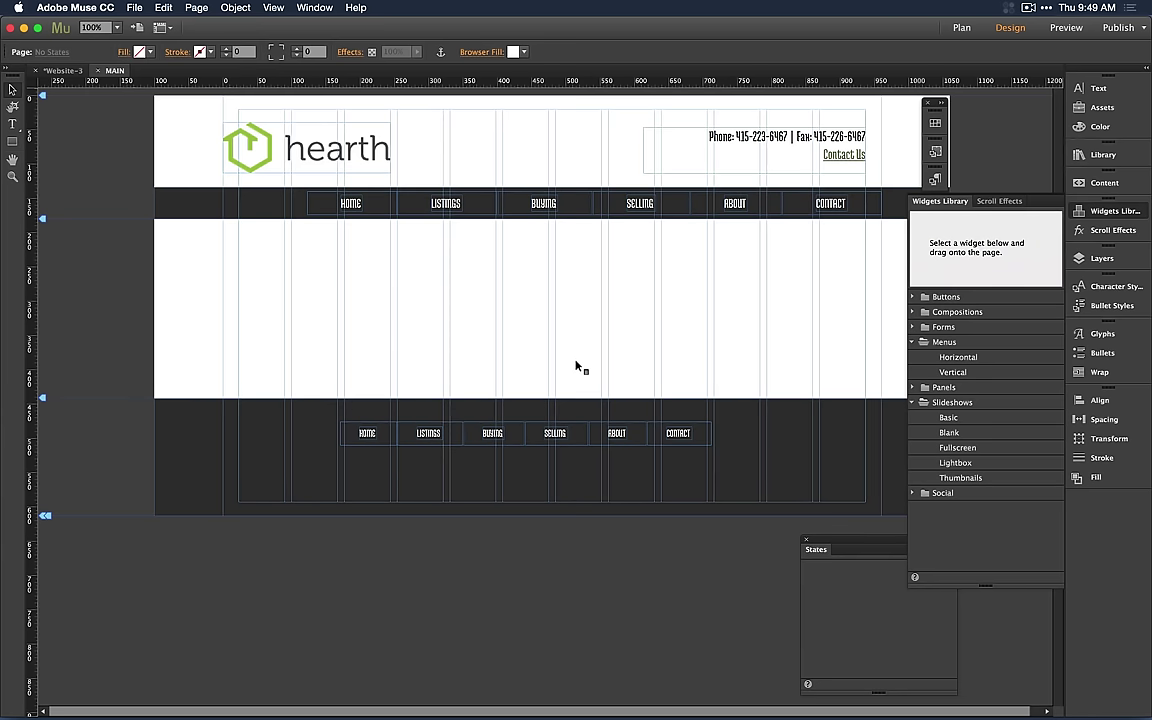
Set the footer menu to 381 px wide and centre it in the footer.
click(560, 435)
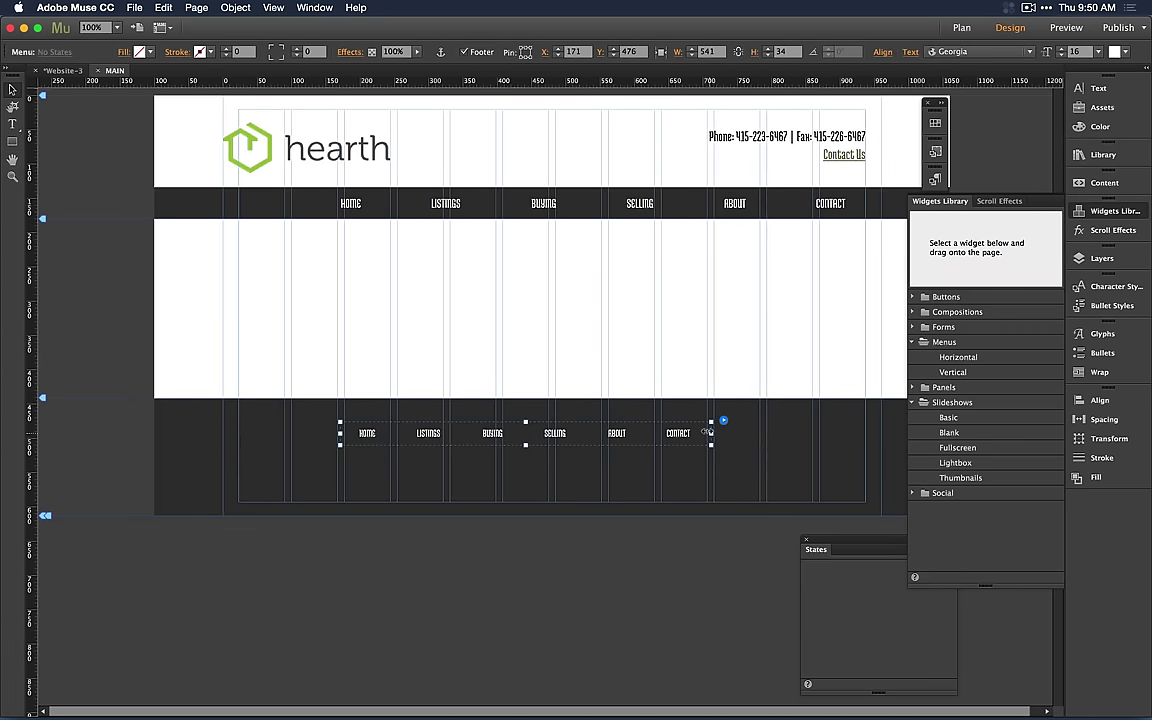
drag(711, 437, 601, 440)
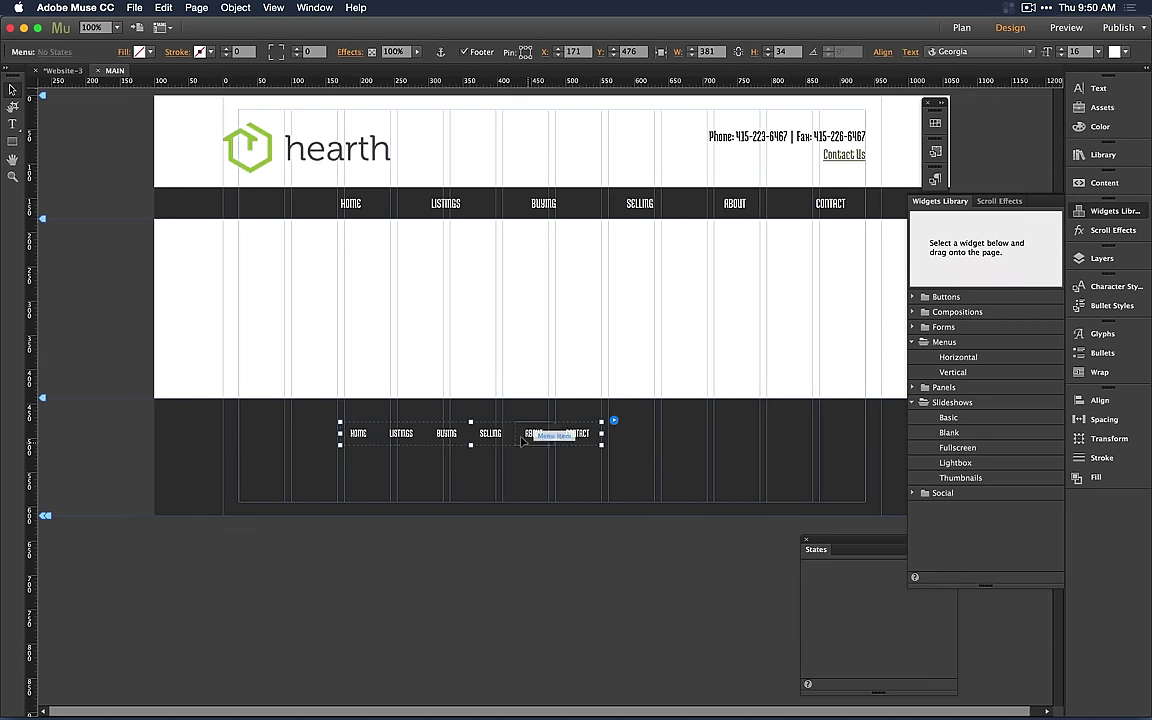
drag(510, 434, 567, 435)
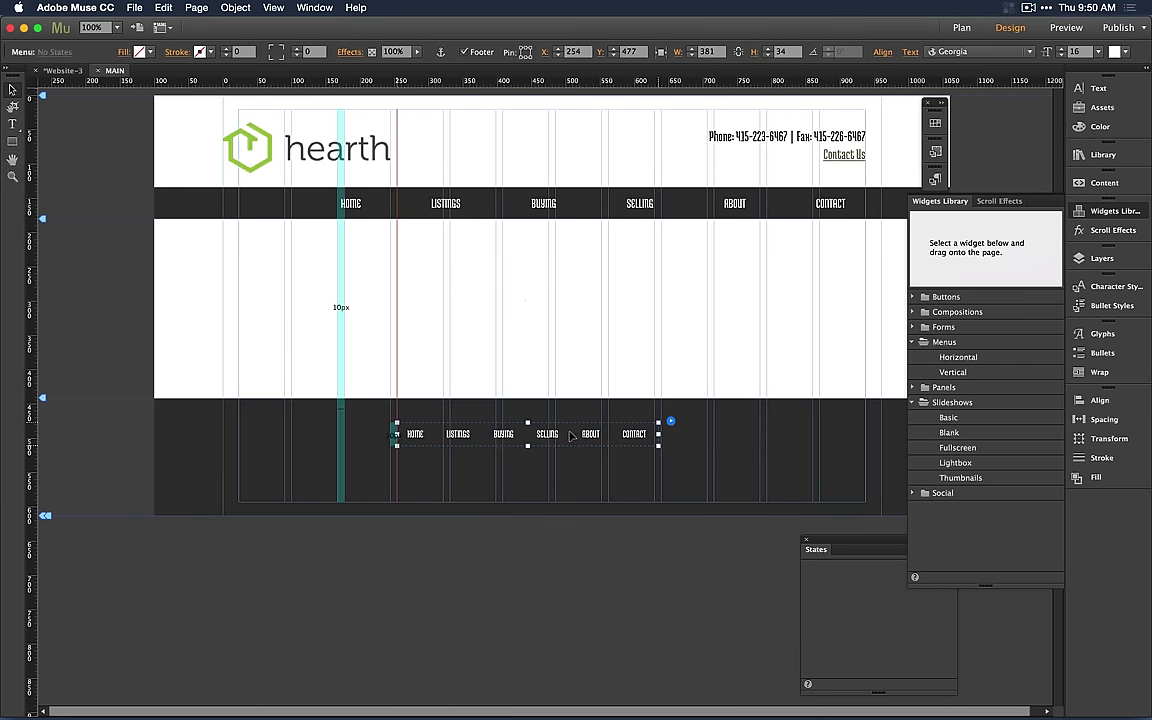
click(589, 322)
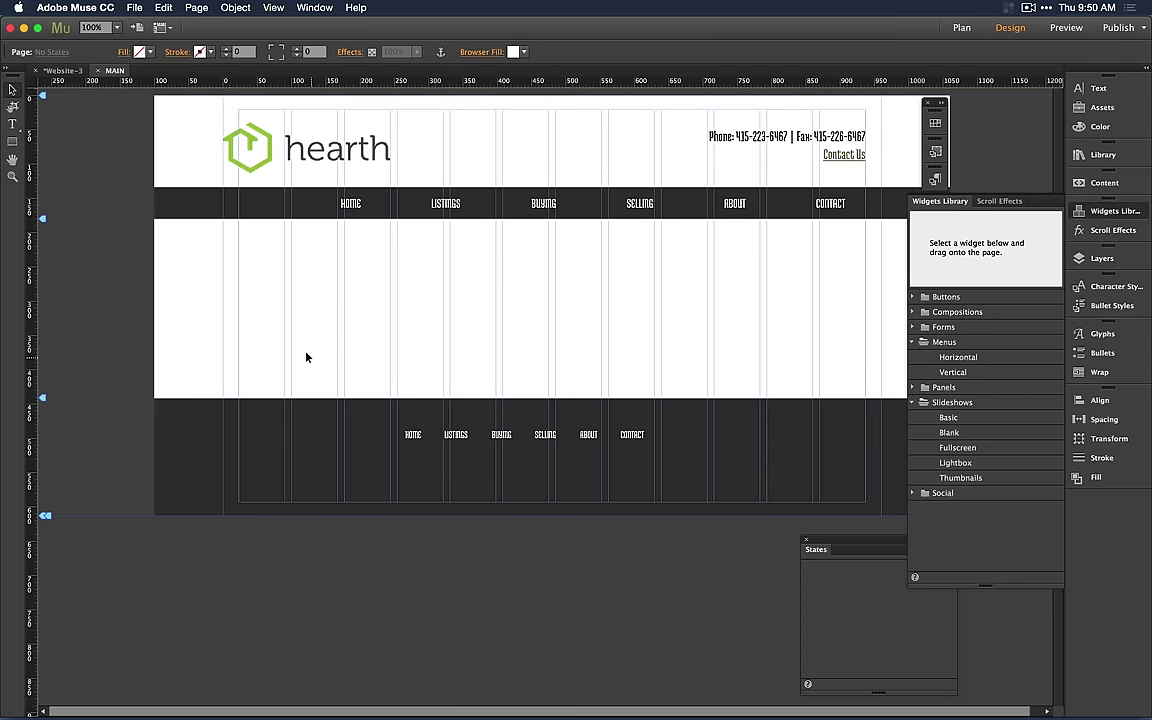
Check the footer band and menu selection, then switch to Plan view with Cmd+M.
drag(307, 357, 510, 485)
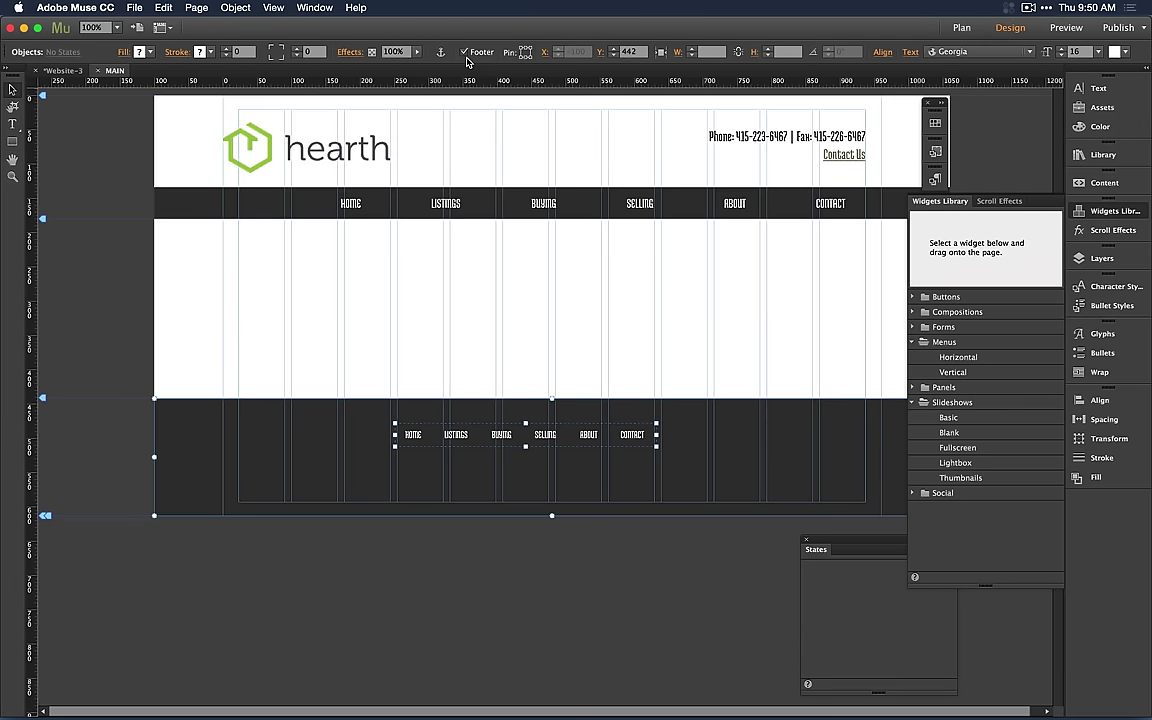
click(277, 274)
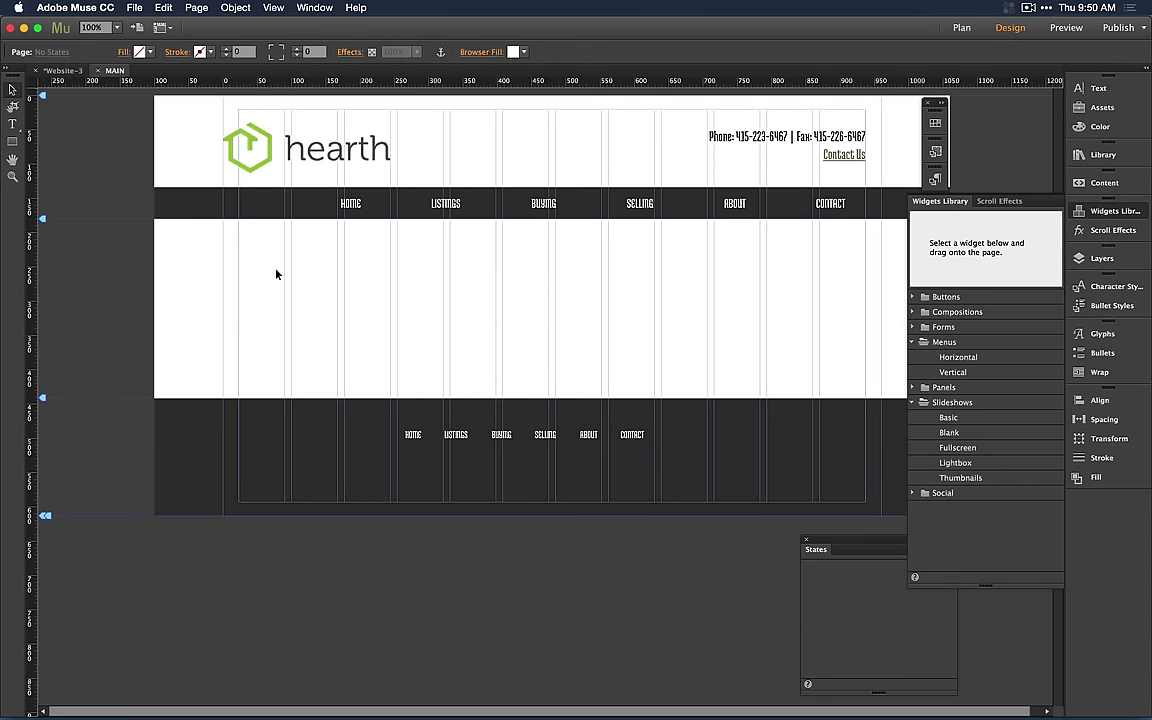
key(super+m)
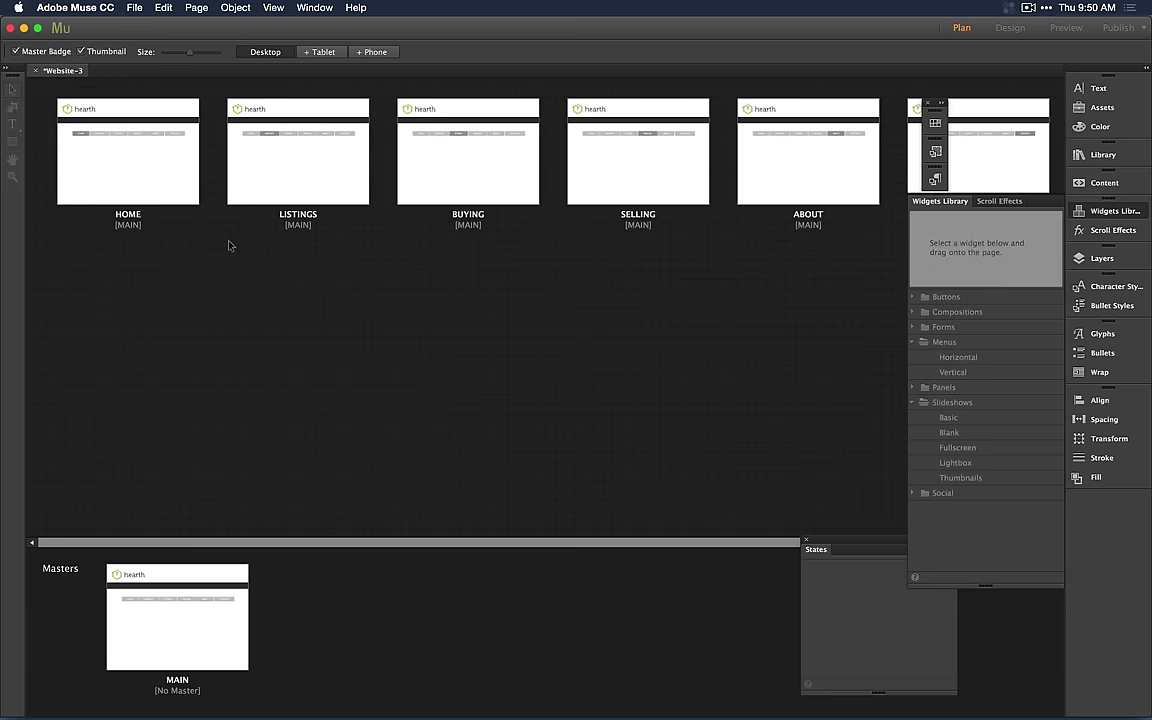
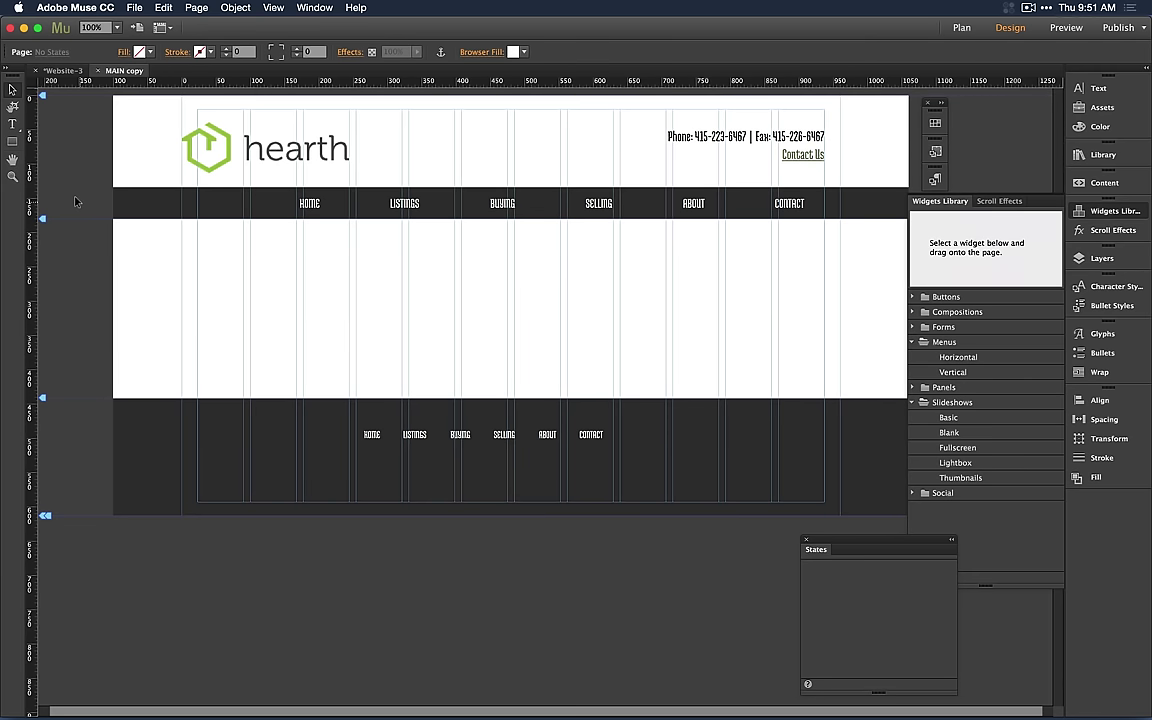
Give the nav bar Motion scrolling with key position 0 px, initial speed 1, final speed 0, then preview it.
click(208, 199)
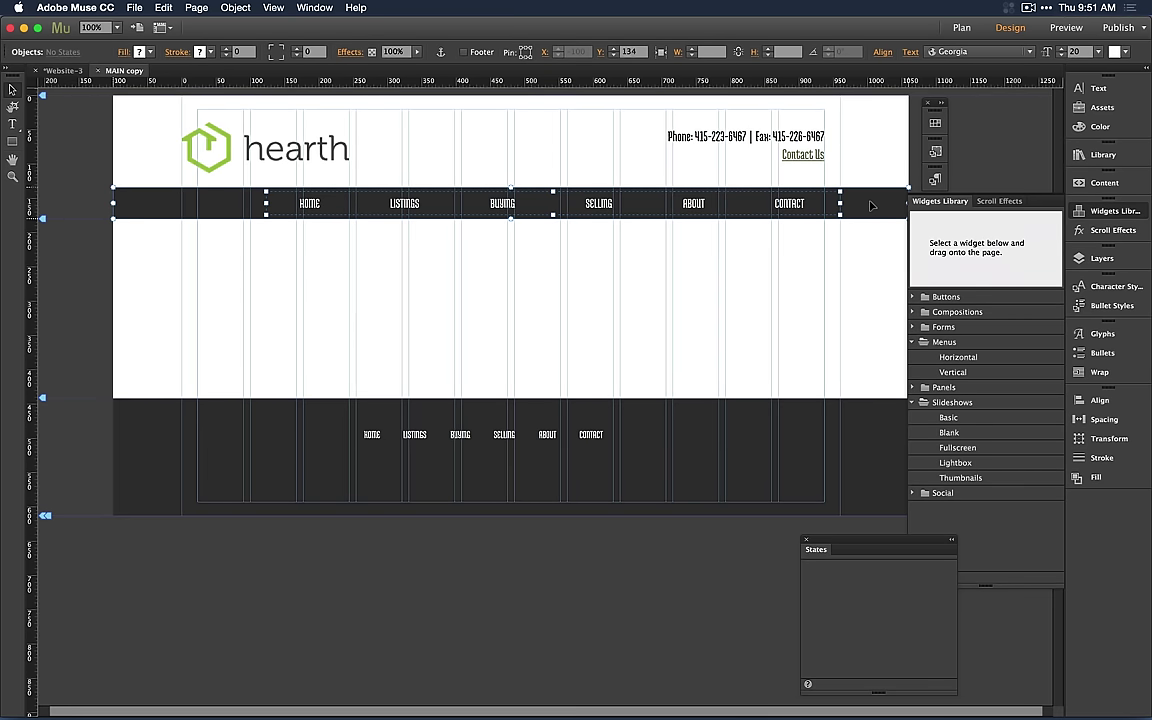
click(1116, 234)
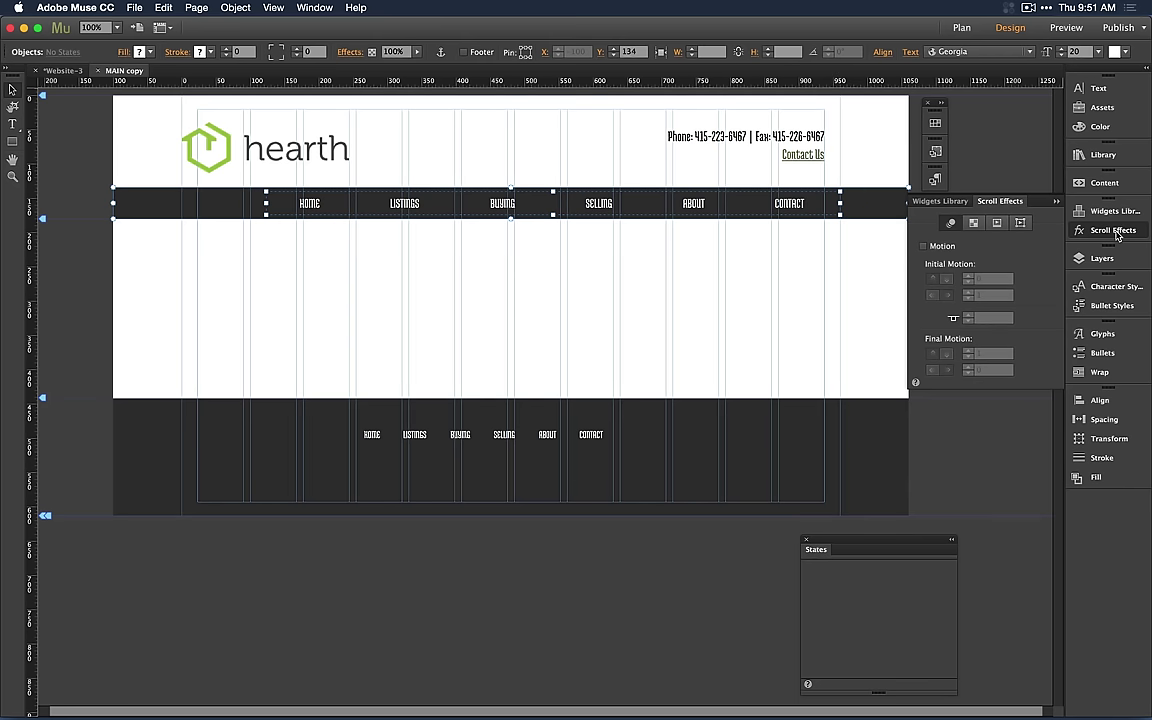
click(940, 248)
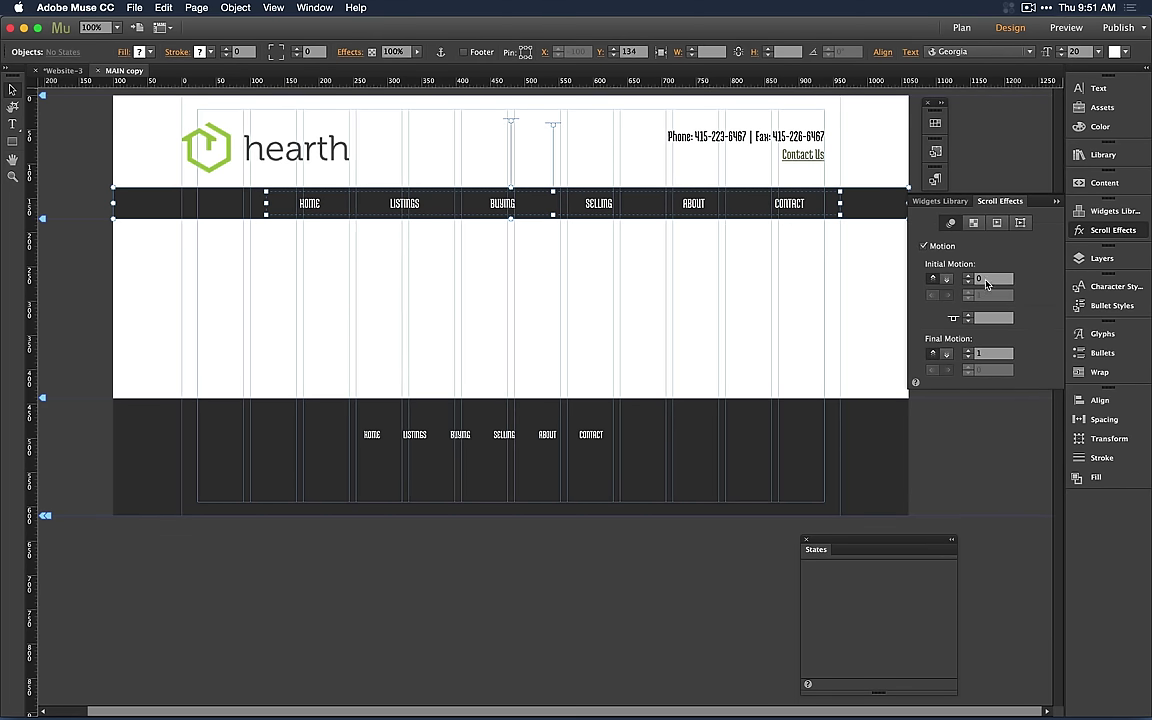
click(981, 317)
key(Return)
click(995, 279)
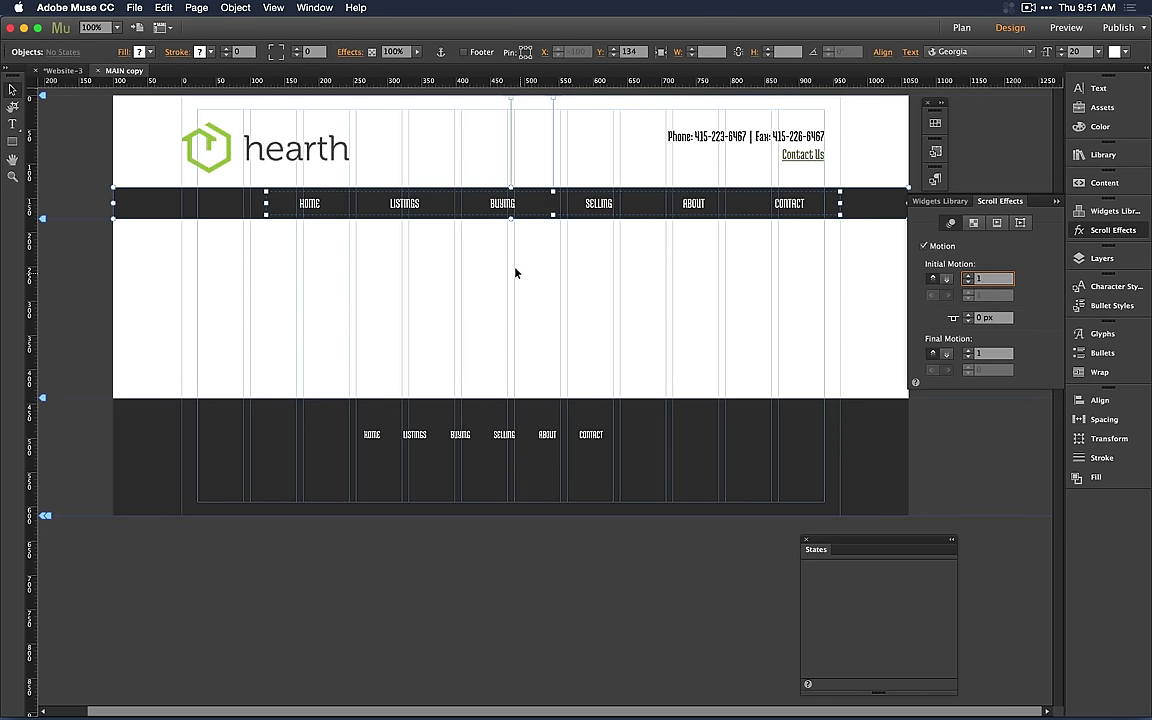
click(1003, 356)
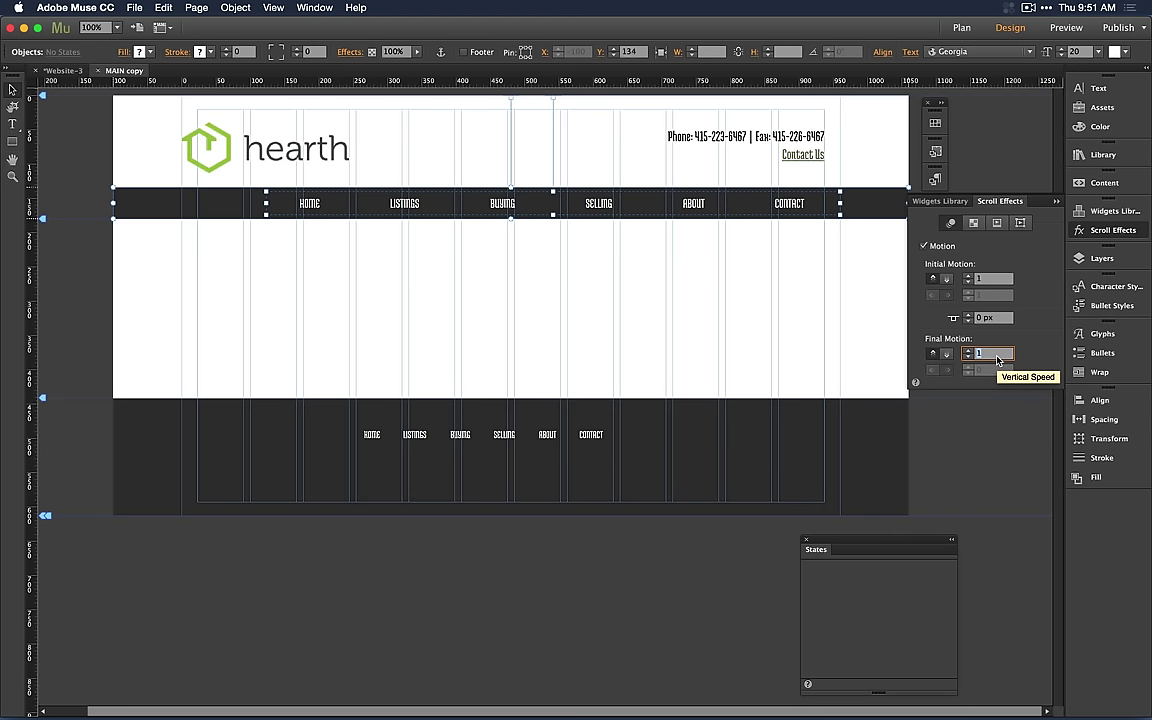
key(Tab)
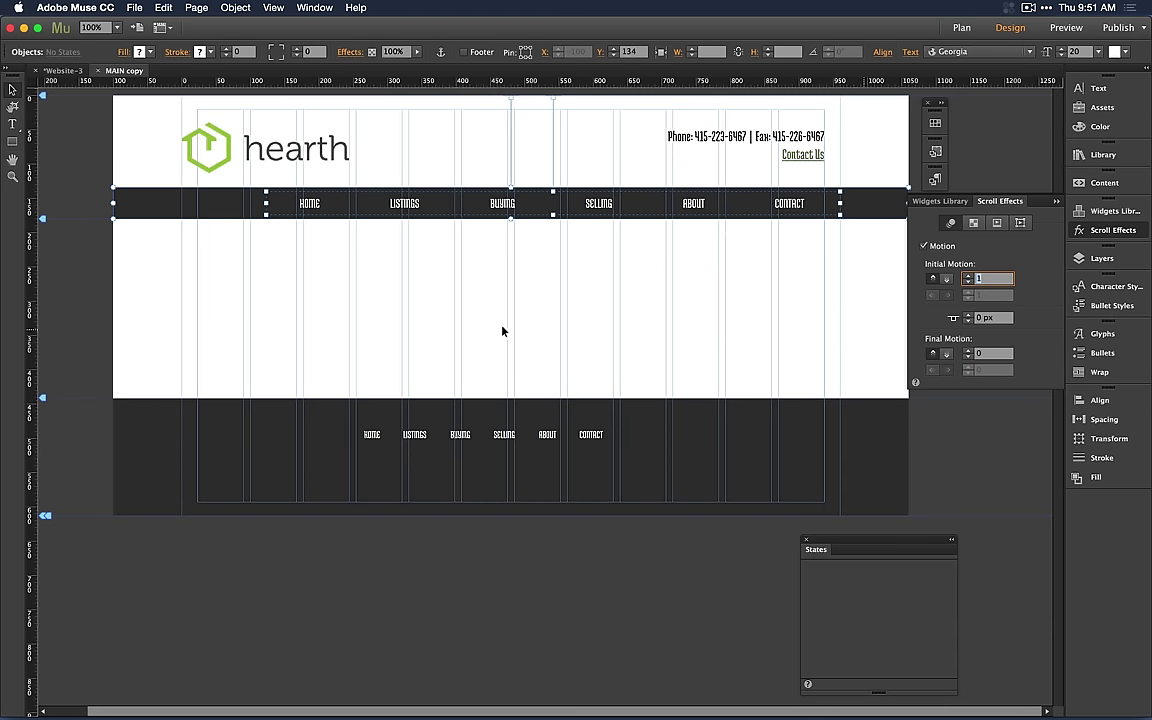
key(super+alt+e)
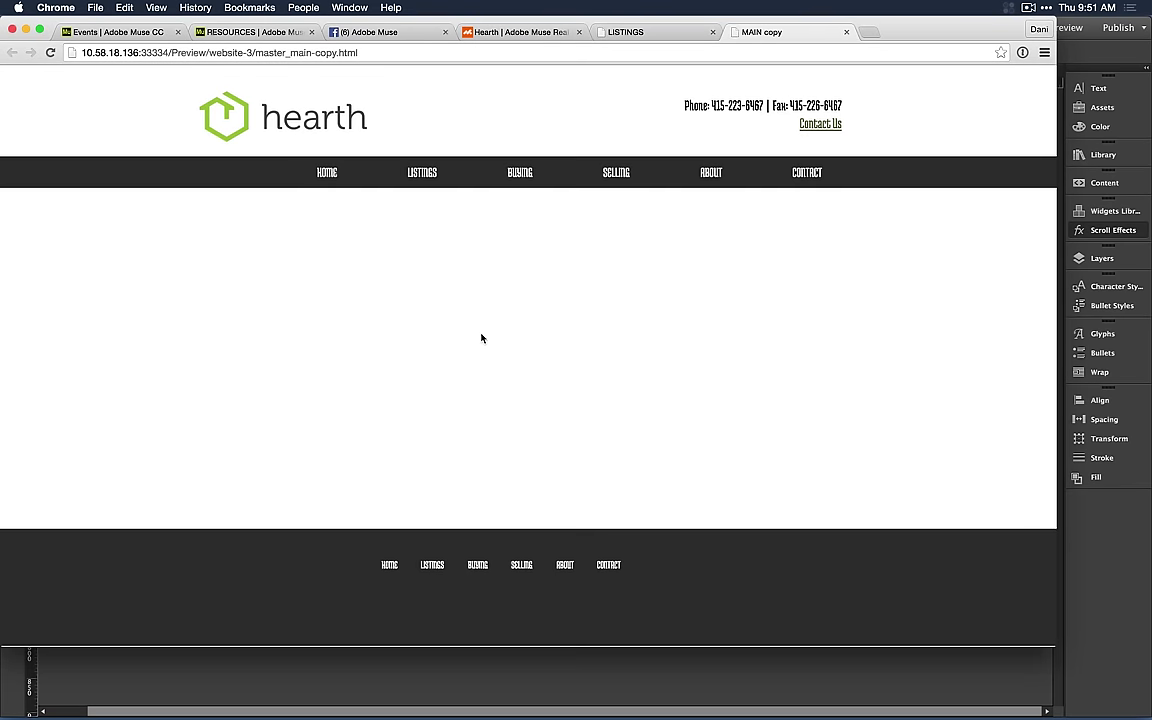
key(super+Tab)
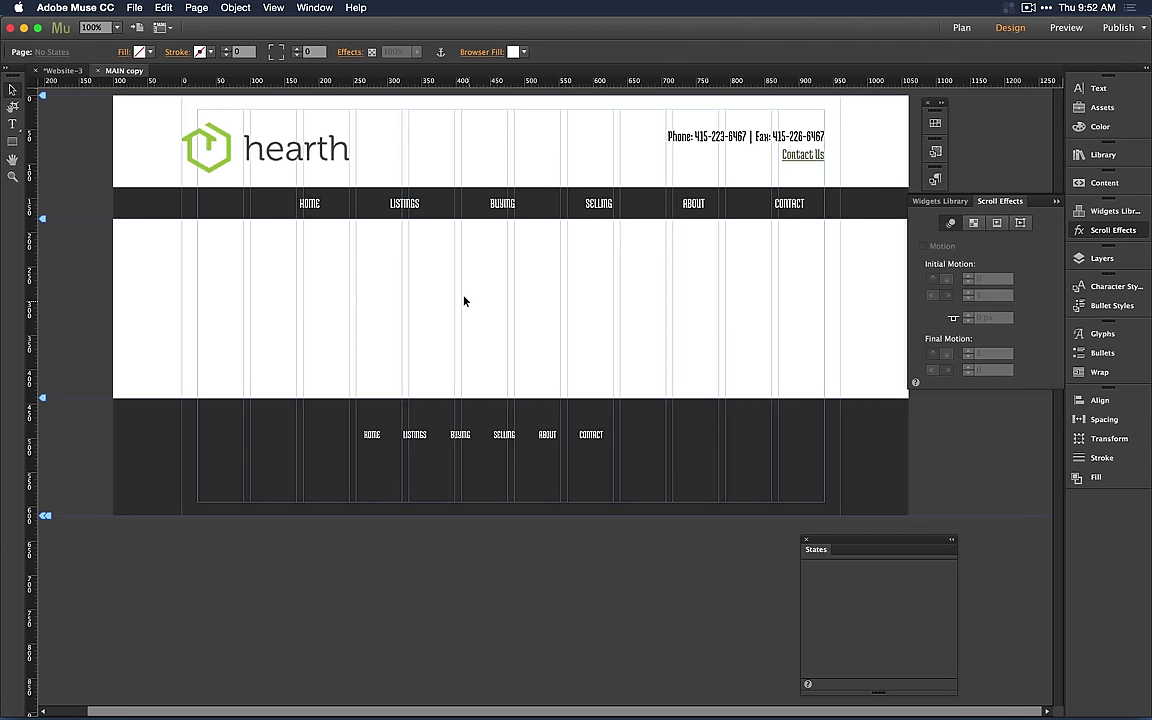
Apply the MAIN copy master to the LISTINGS page and open LISTINGS.
key(super+m)
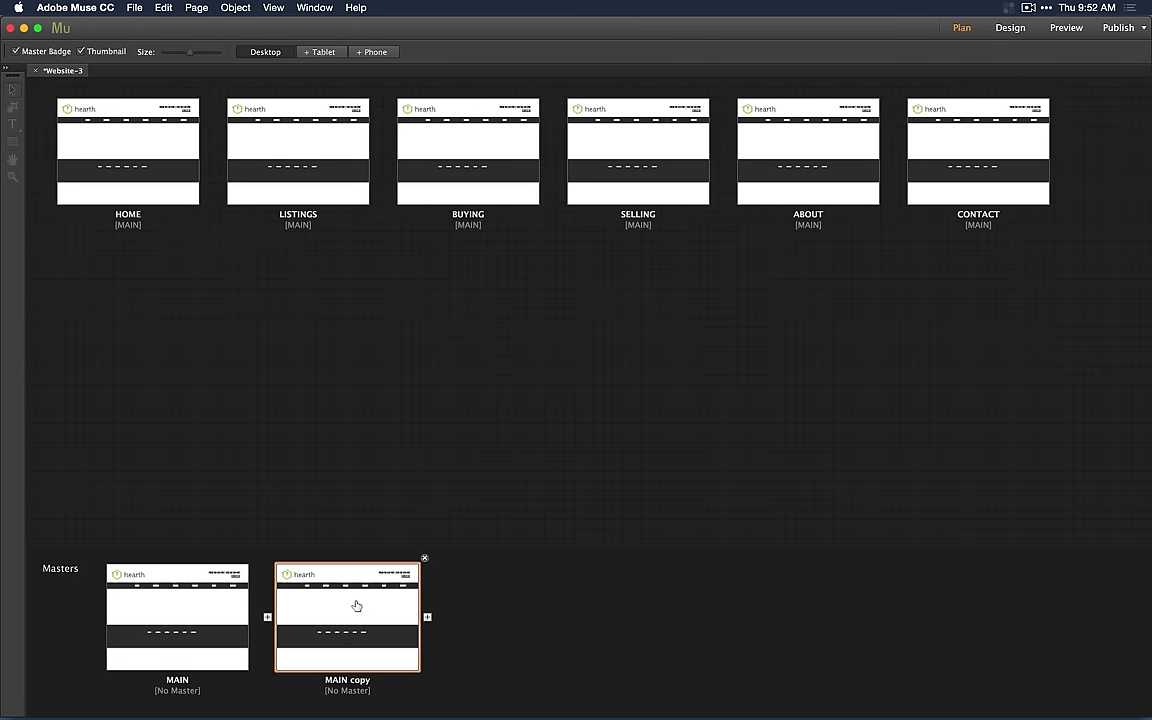
drag(356, 606, 321, 203)
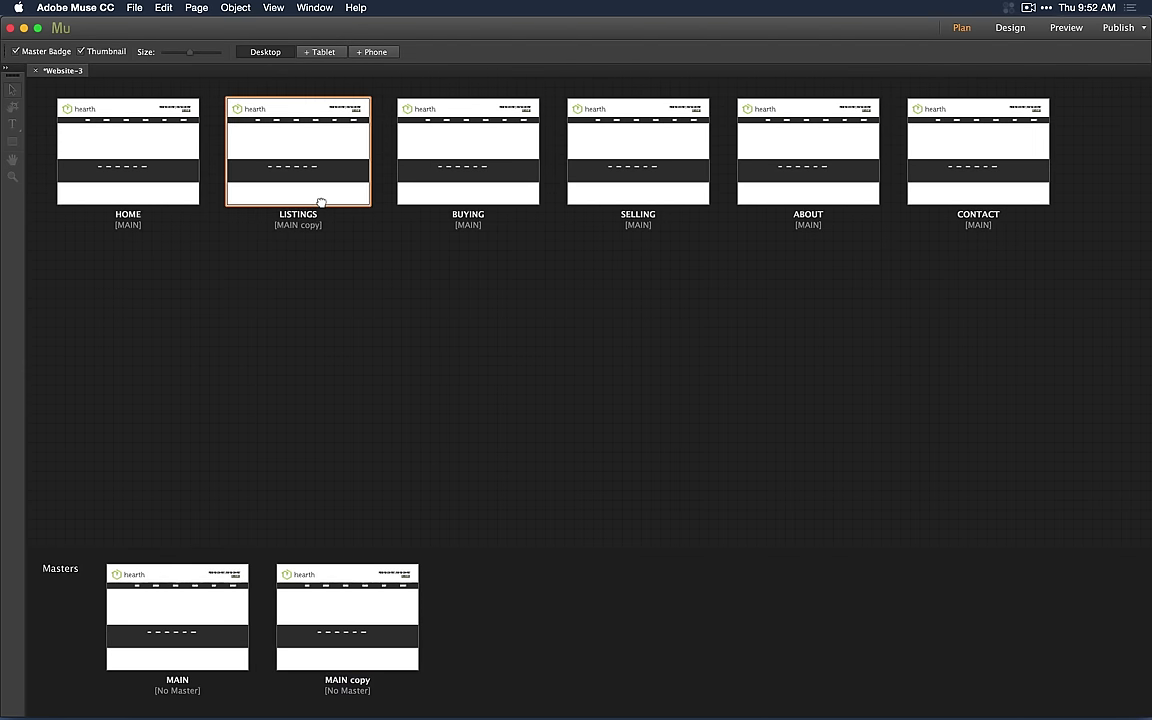
double_click(303, 149)
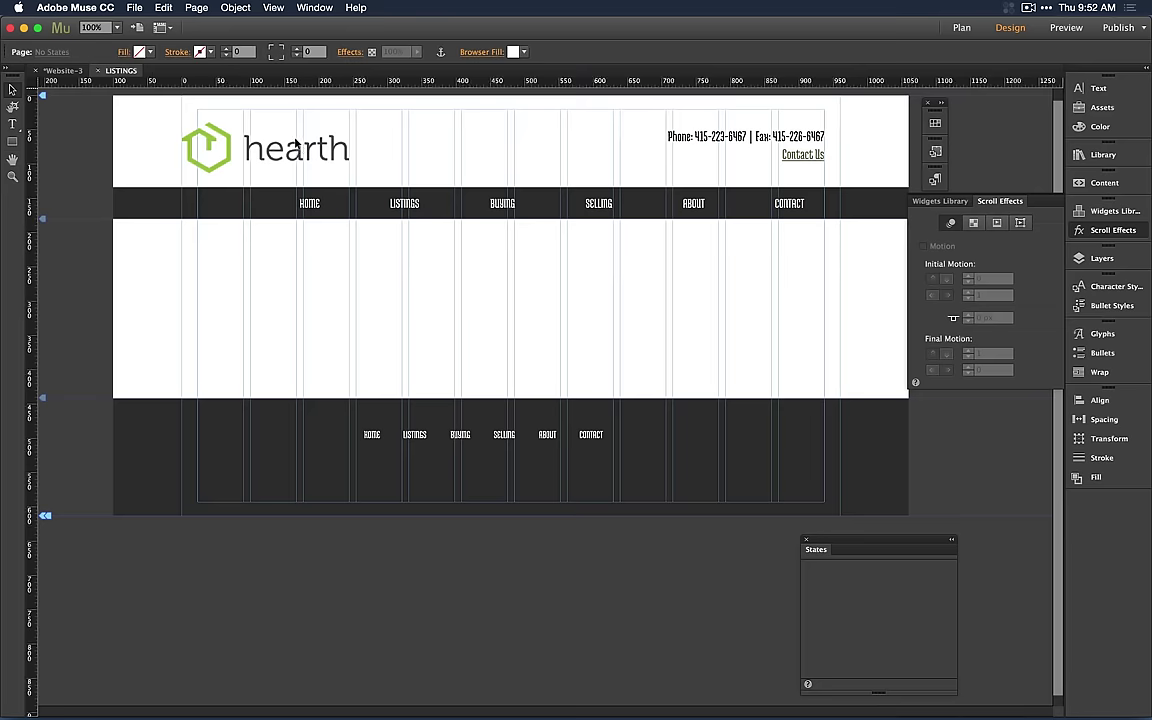
scroll(296, 143, up, 2)
scroll(300, 151, down, 3)
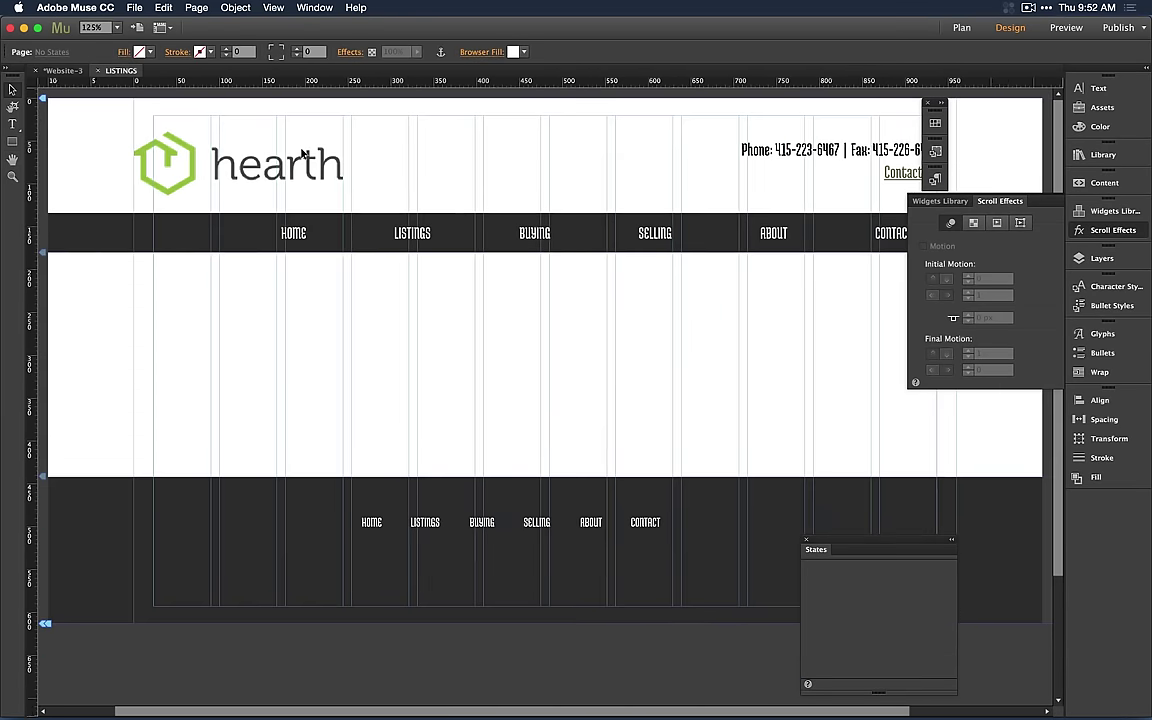
Draw a tall rectangle down the LISTINGS content area and check the scrolling in a browser preview.
key(m)
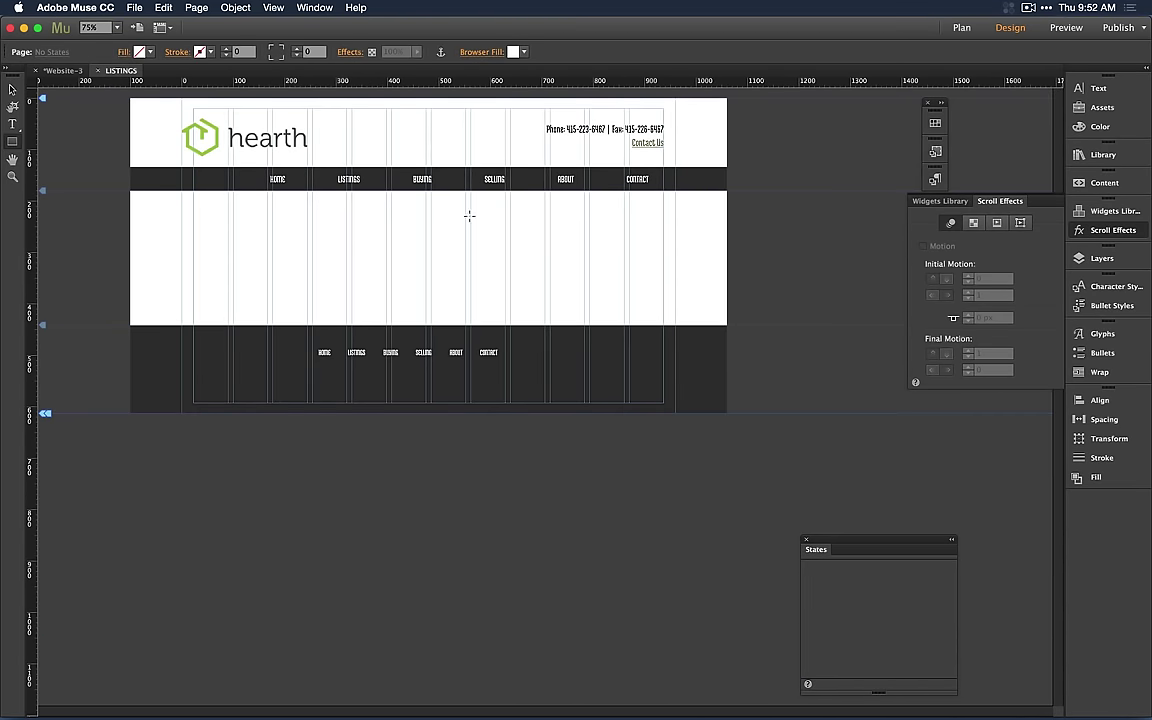
drag(399, 227, 455, 551)
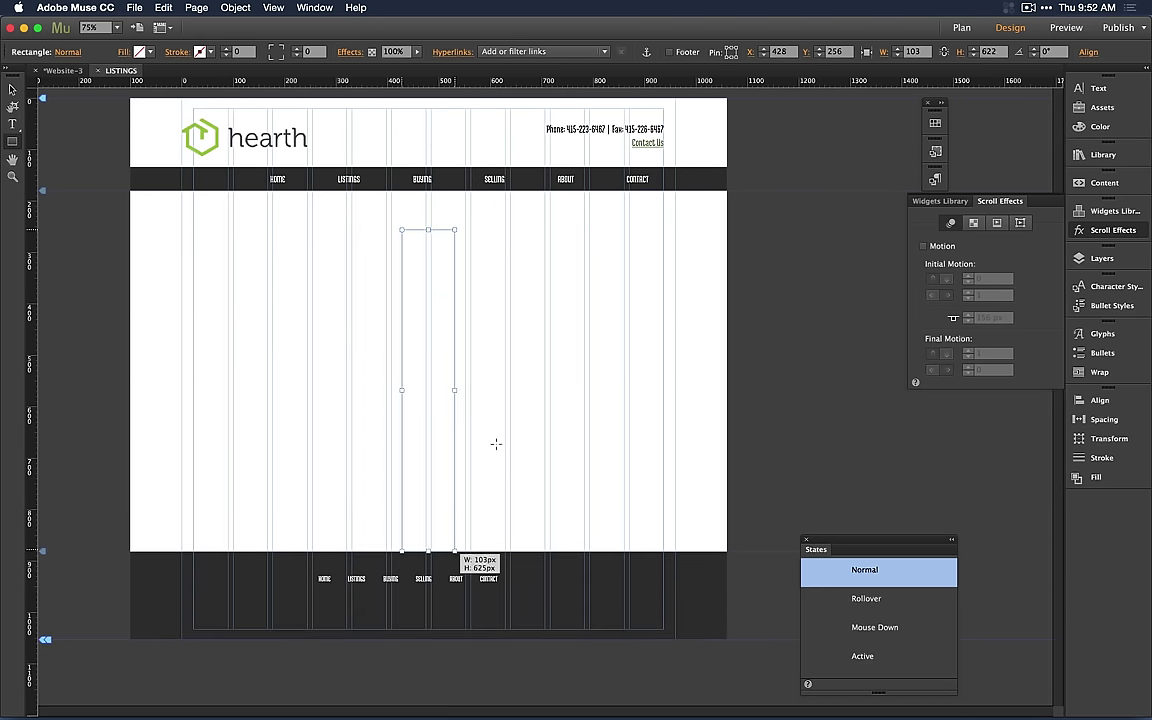
key(super+shift+e)
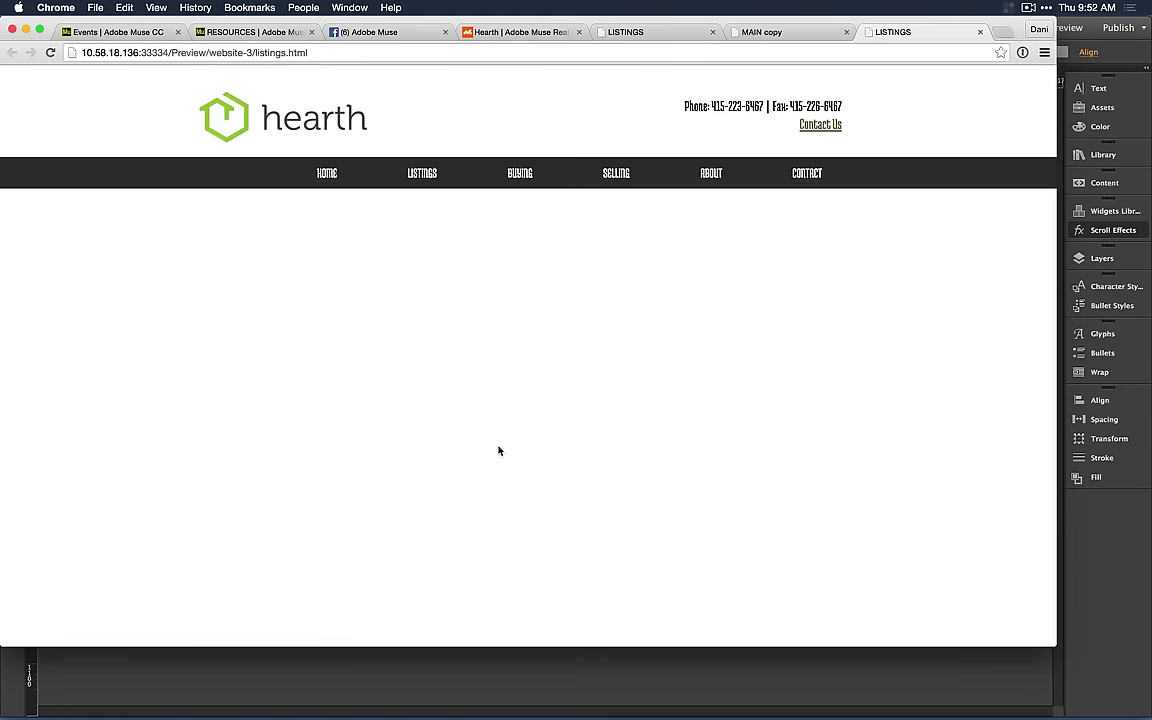
scroll(450, 534, down, 3)
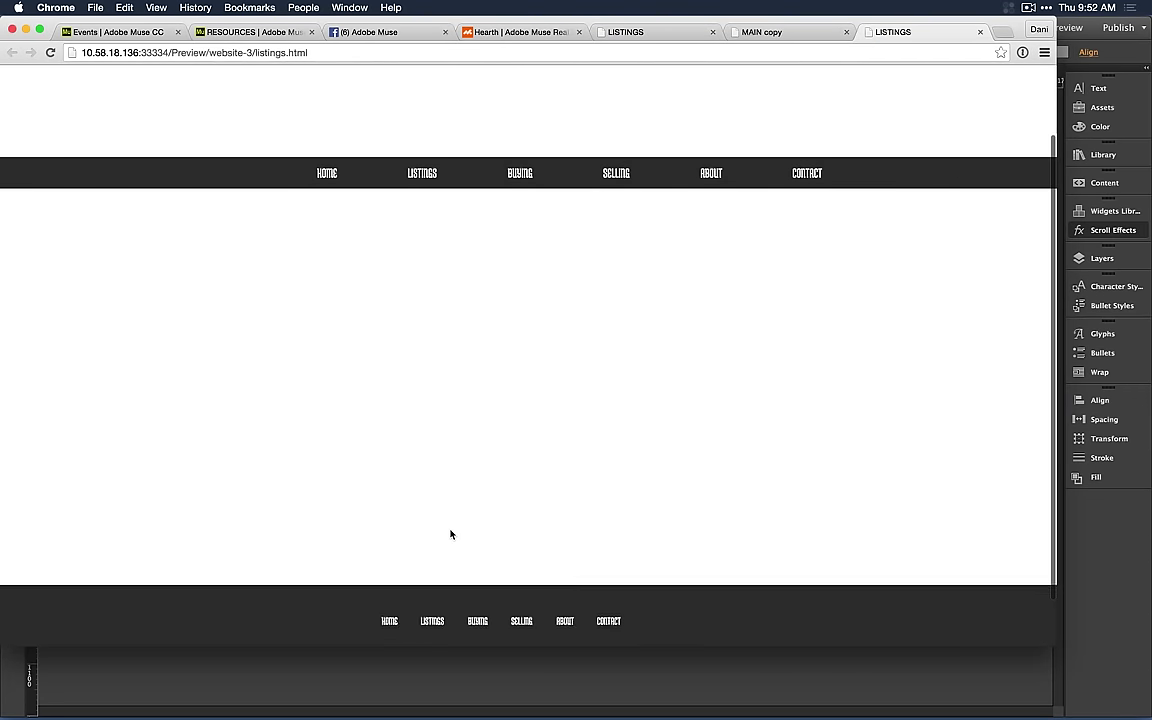
scroll(450, 534, up, 3)
scroll(450, 534, down, 3)
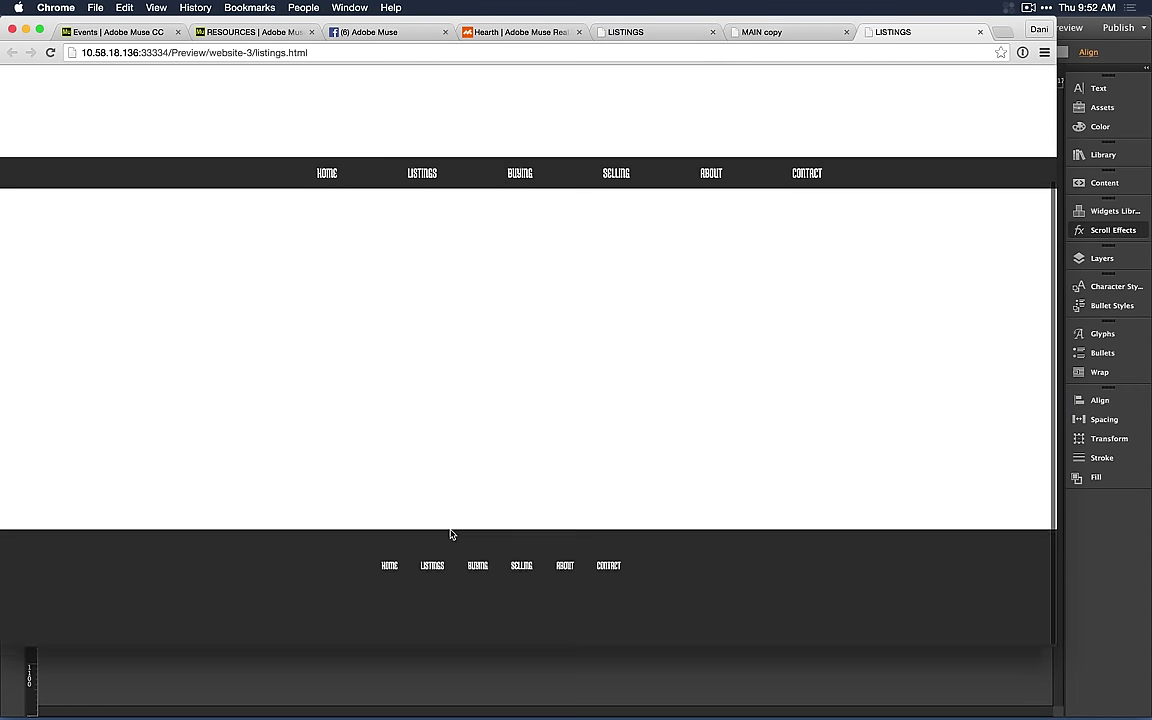
scroll(450, 534, up, 3)
key(super+Tab)
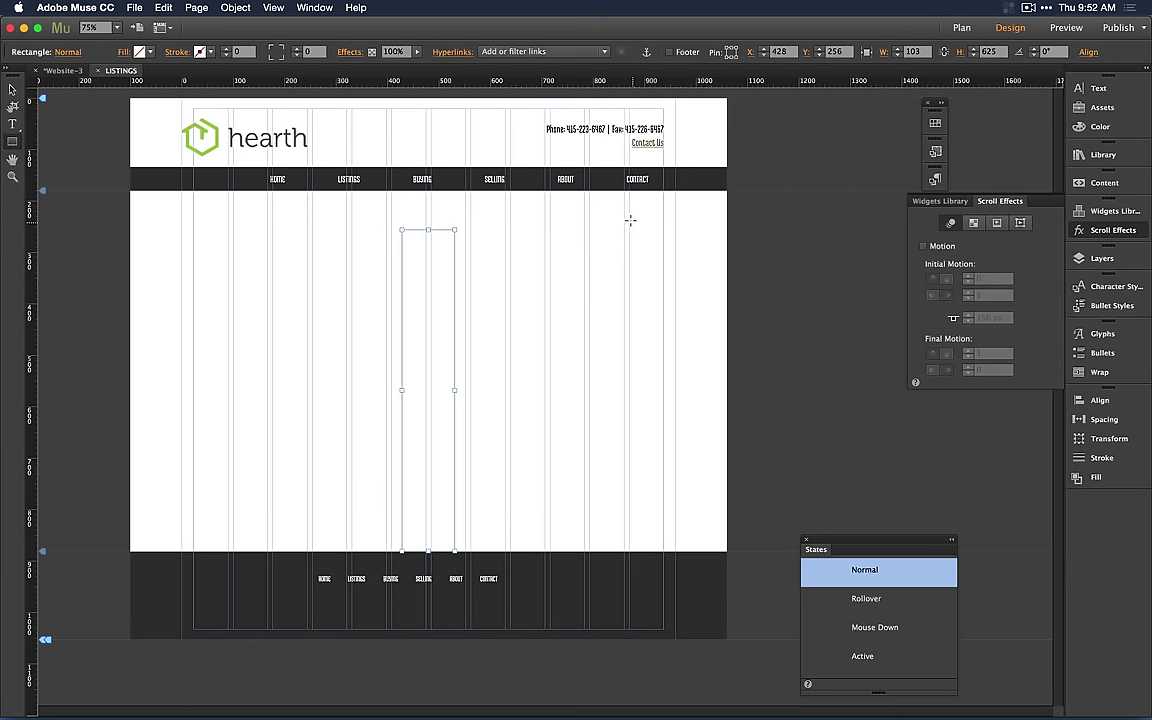
Return to the site plan and select the MAIN copy master.
click(13, 89)
key(super+m)
click(378, 602)
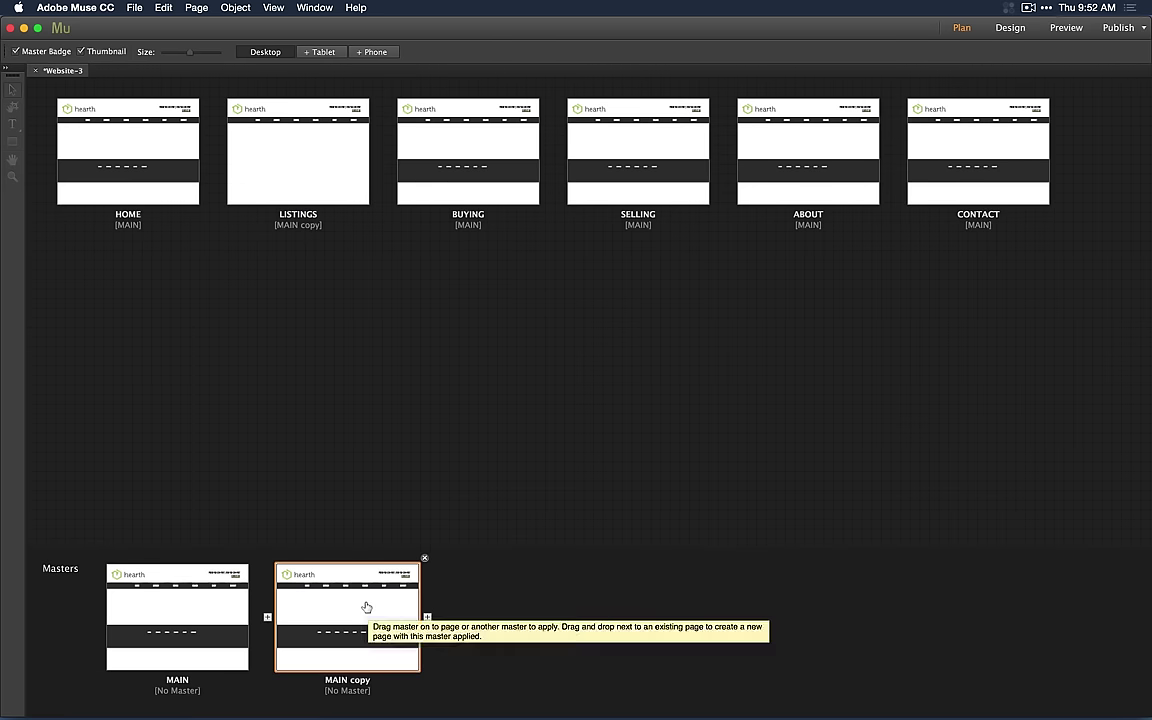
In MAIN copy, move the nav bar's scroll key position down level with the bar.
double_click(371, 606)
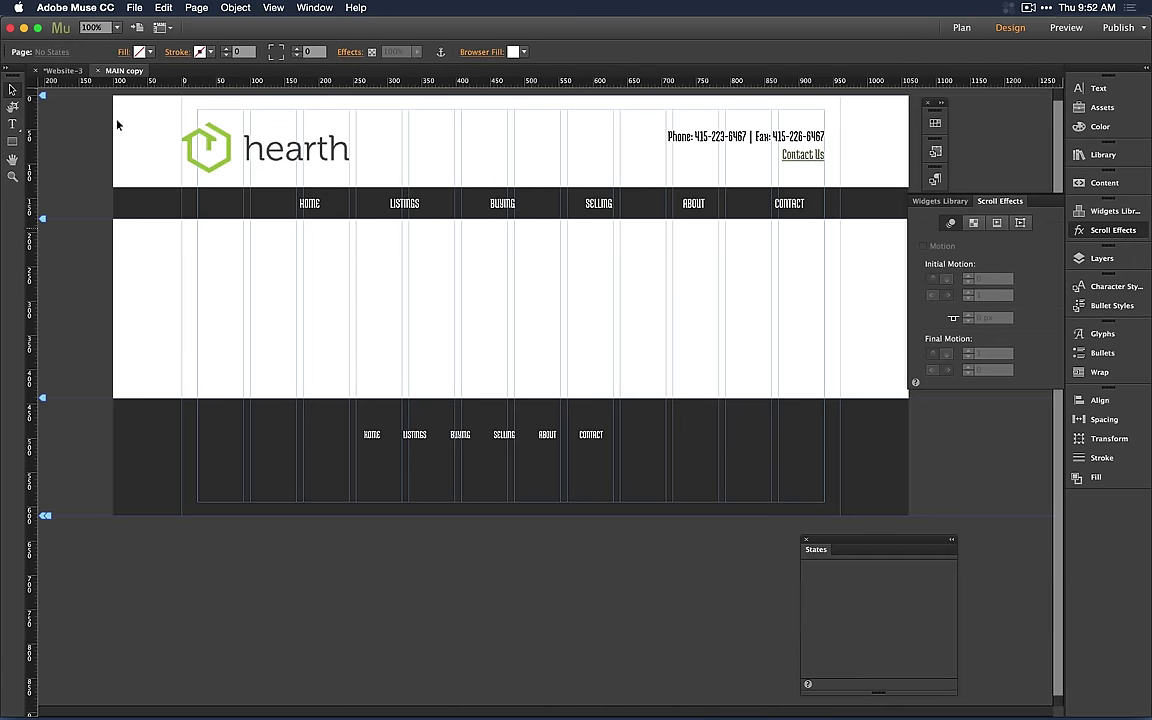
drag(99, 181, 320, 234)
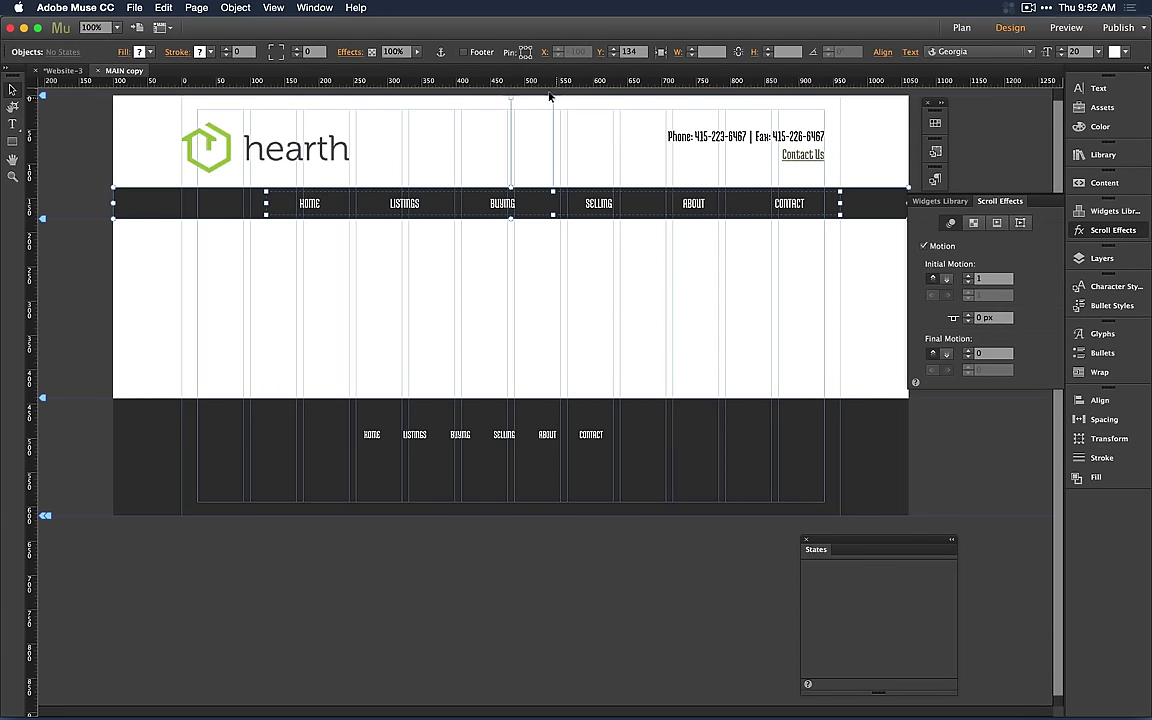
drag(549, 95, 550, 188)
drag(507, 95, 508, 192)
click(520, 281)
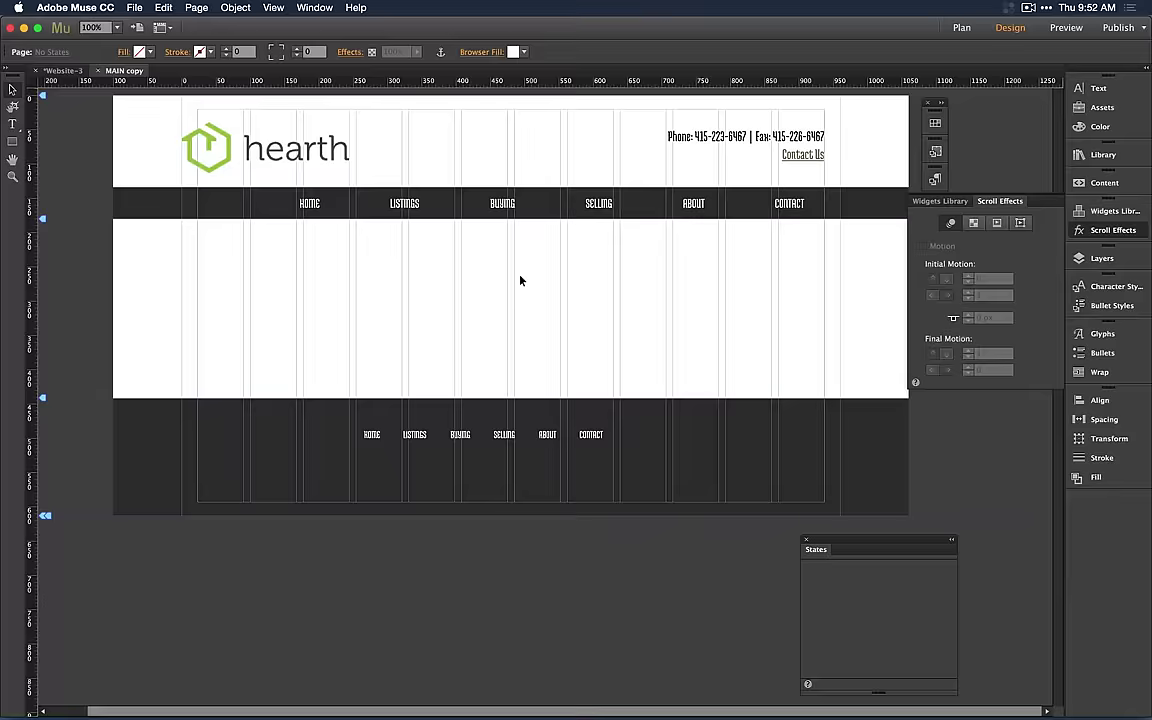
Preview the LISTINGS page in the browser to test the pinned nav bar.
key(super+m)
double_click(302, 168)
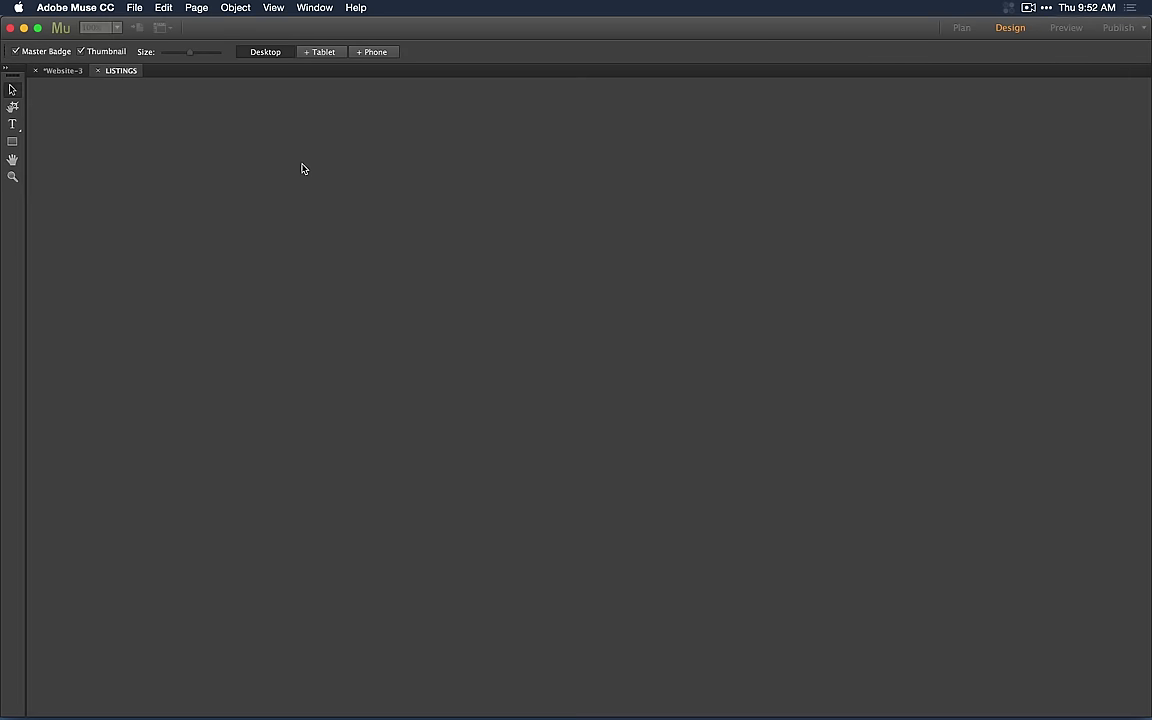
key(super+shift+e)
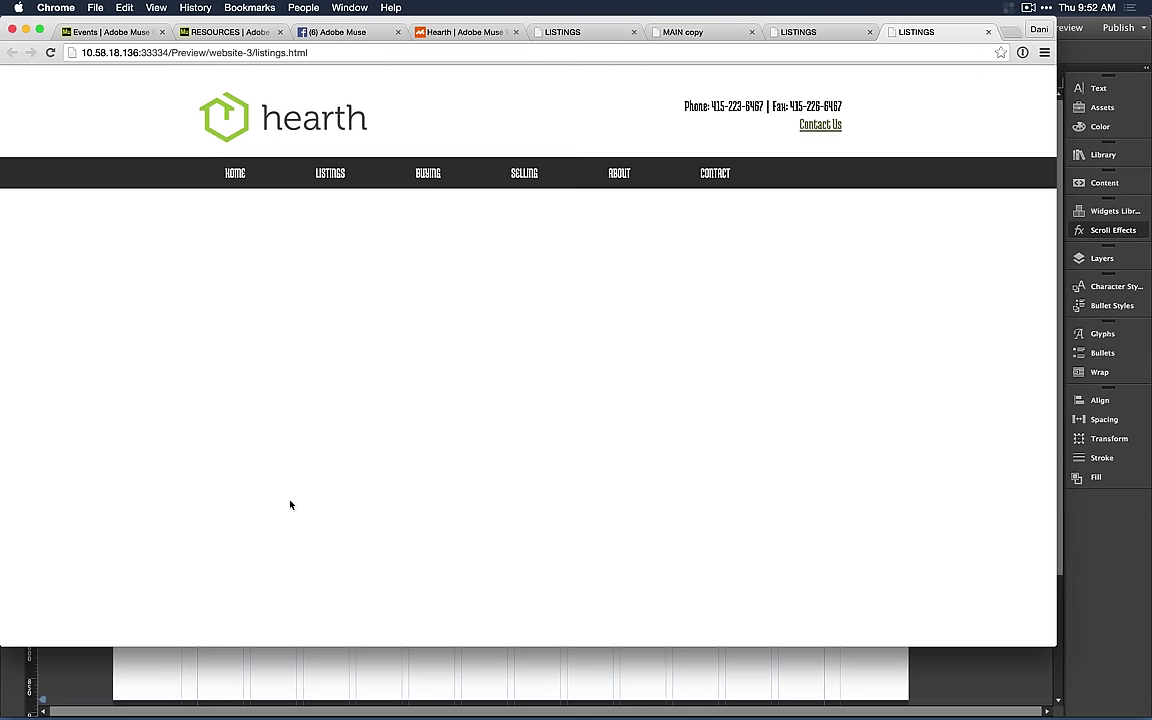
scroll(290, 501, down, 2)
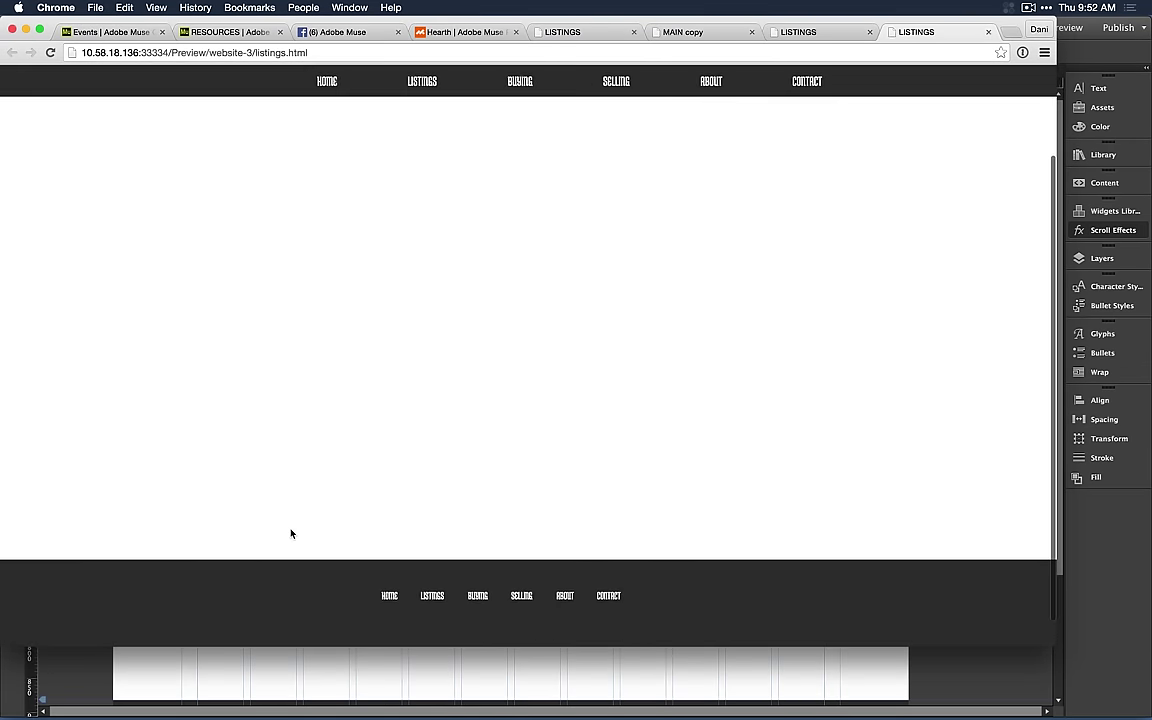
scroll(293, 531, up, 3)
scroll(294, 530, down, 3)
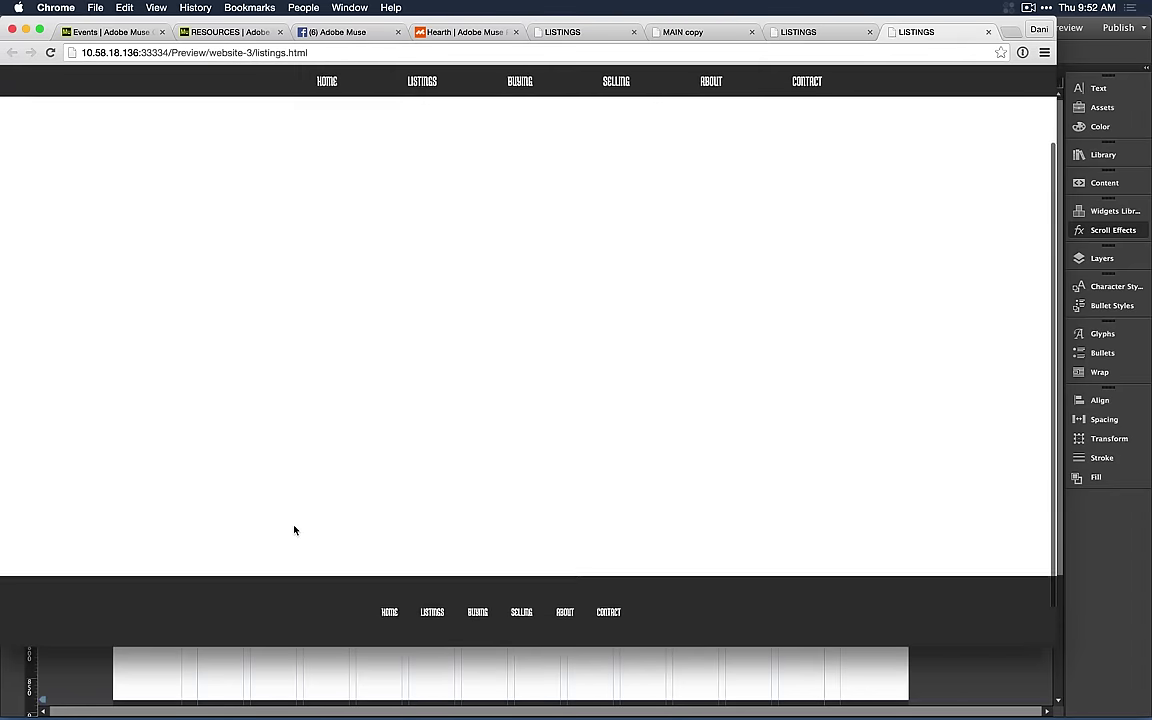
scroll(294, 530, up, 3)
scroll(294, 530, down, 3)
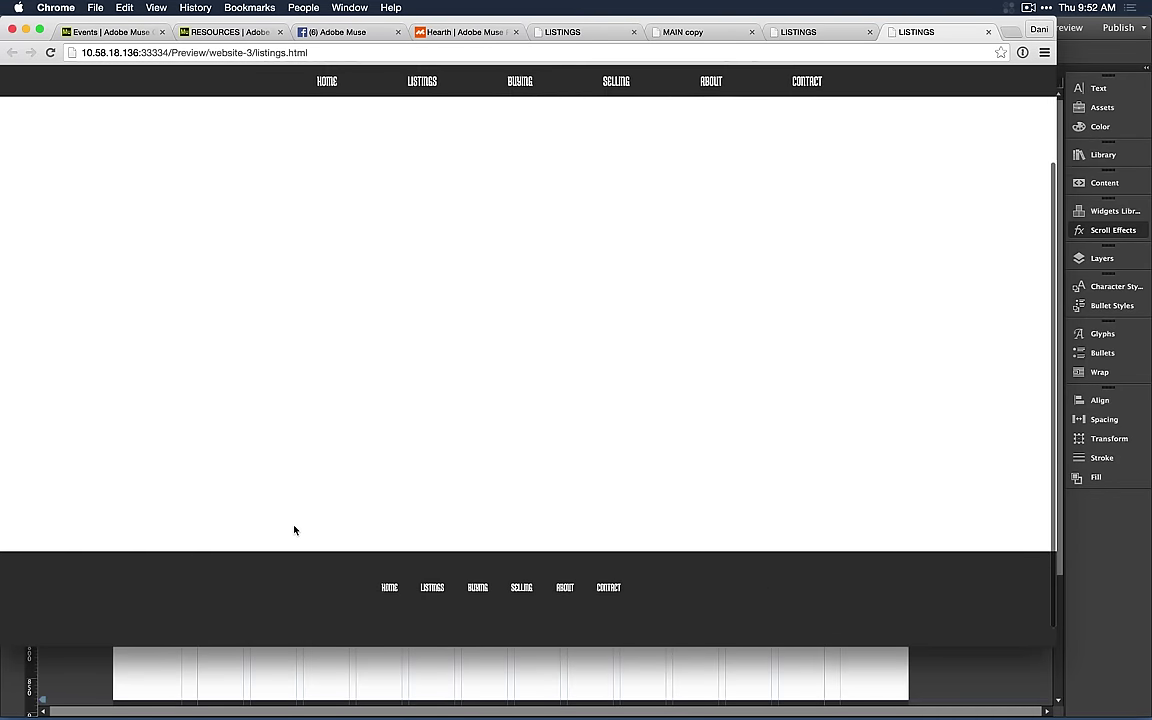
scroll(294, 530, up, 3)
scroll(294, 530, down, 3)
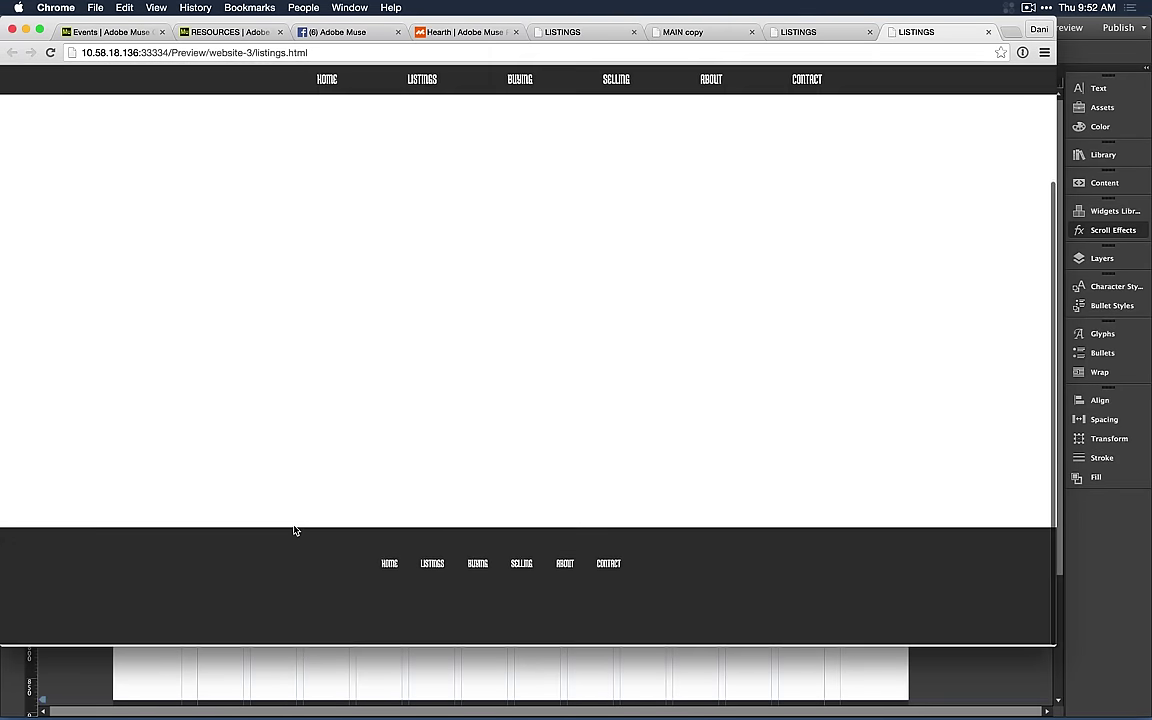
key(super+Tab)
Check the tall rectangle on LISTINGS, then reopen the MAIN copy master.
click(500, 440)
key(super+Tab)
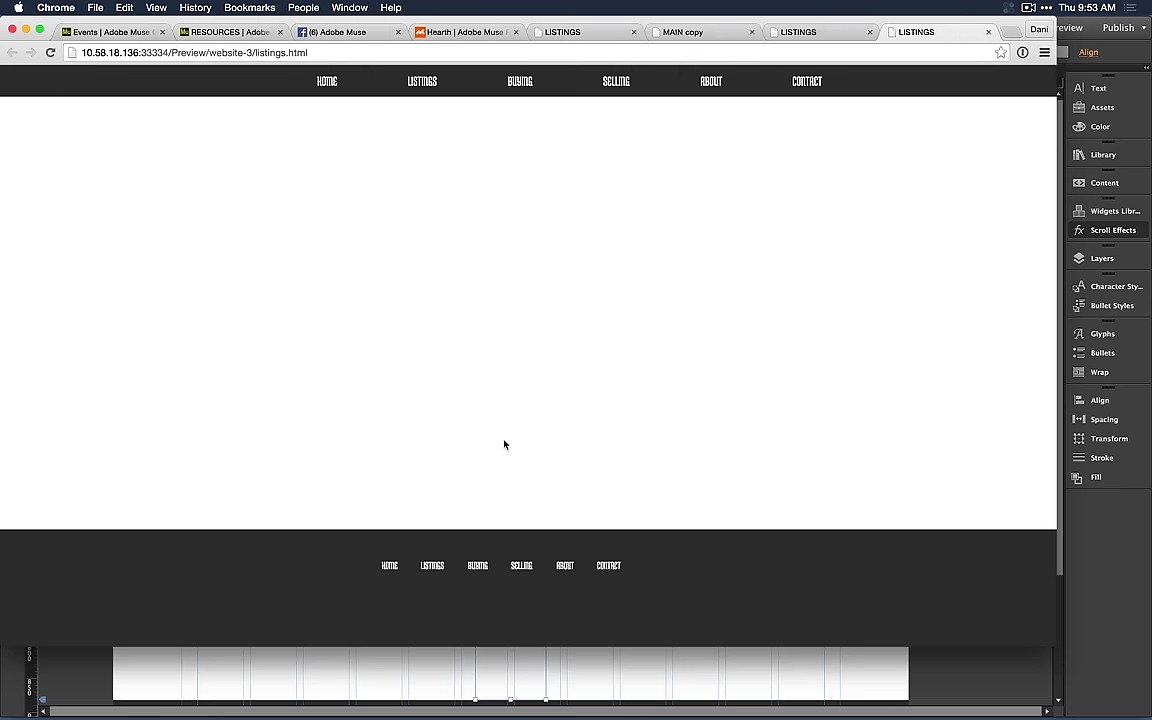
key(super+Tab)
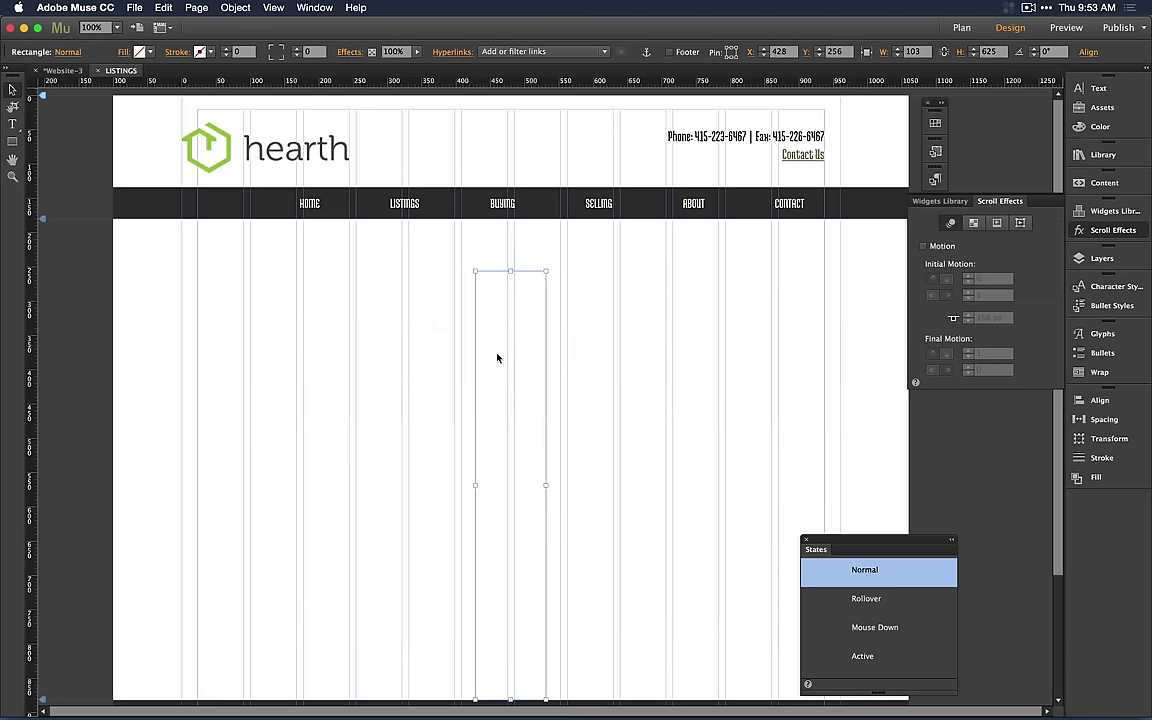
click(362, 246)
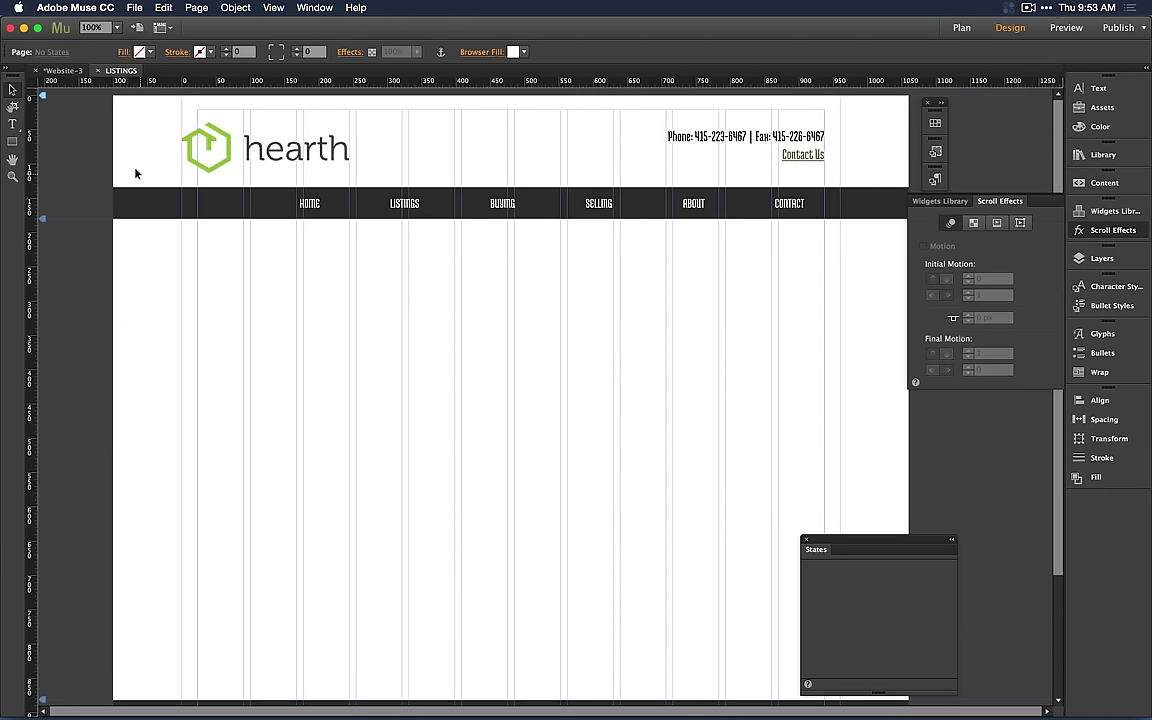
drag(136, 174, 301, 249)
key(super+m)
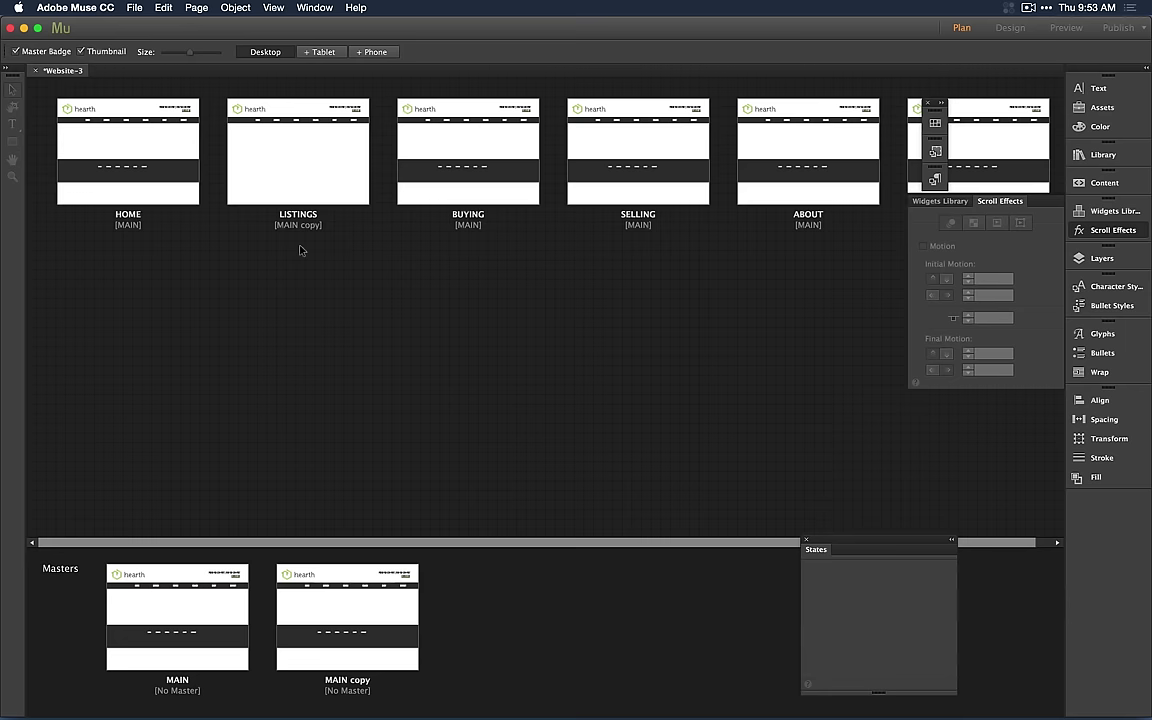
double_click(395, 632)
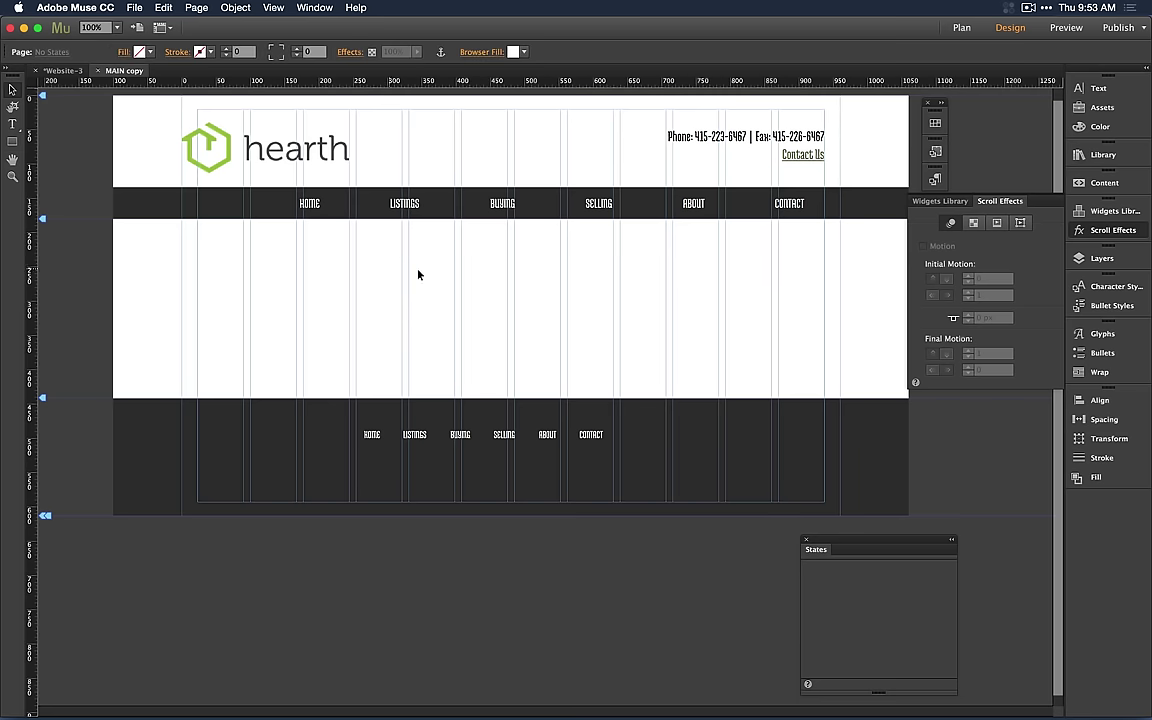
Set the nav menu's initial horizontal motion speed to 0.
click(366, 196)
click(815, 205)
click(987, 296)
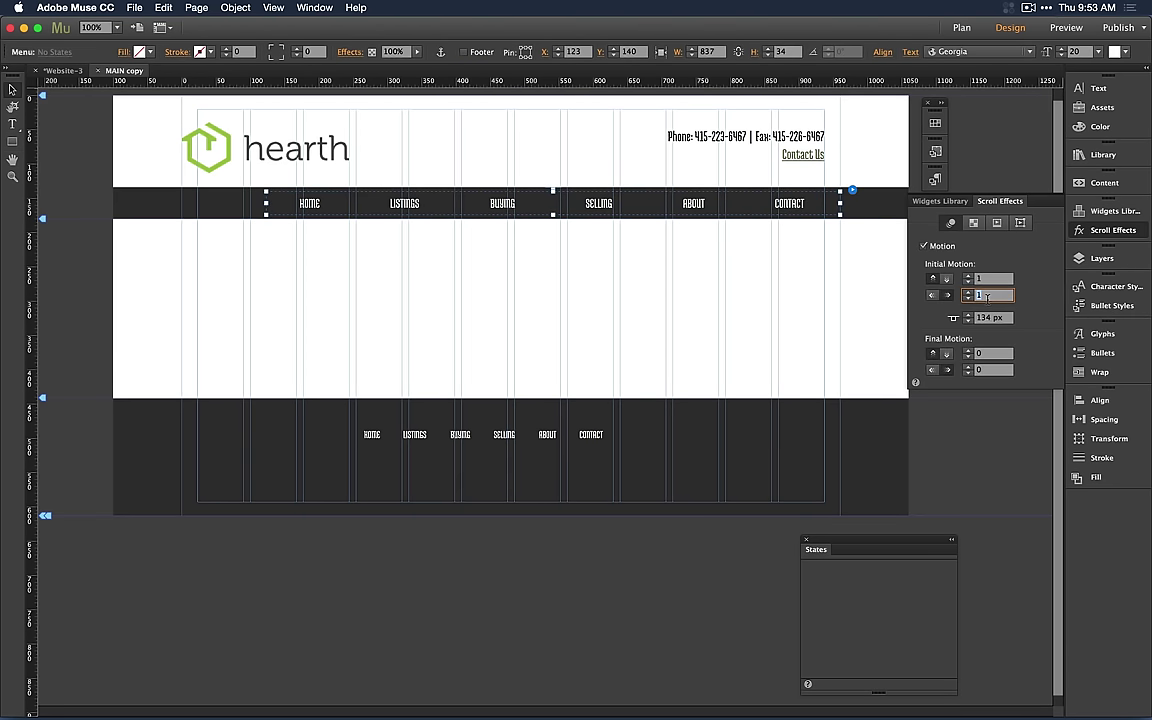
text(0)
click(877, 212)
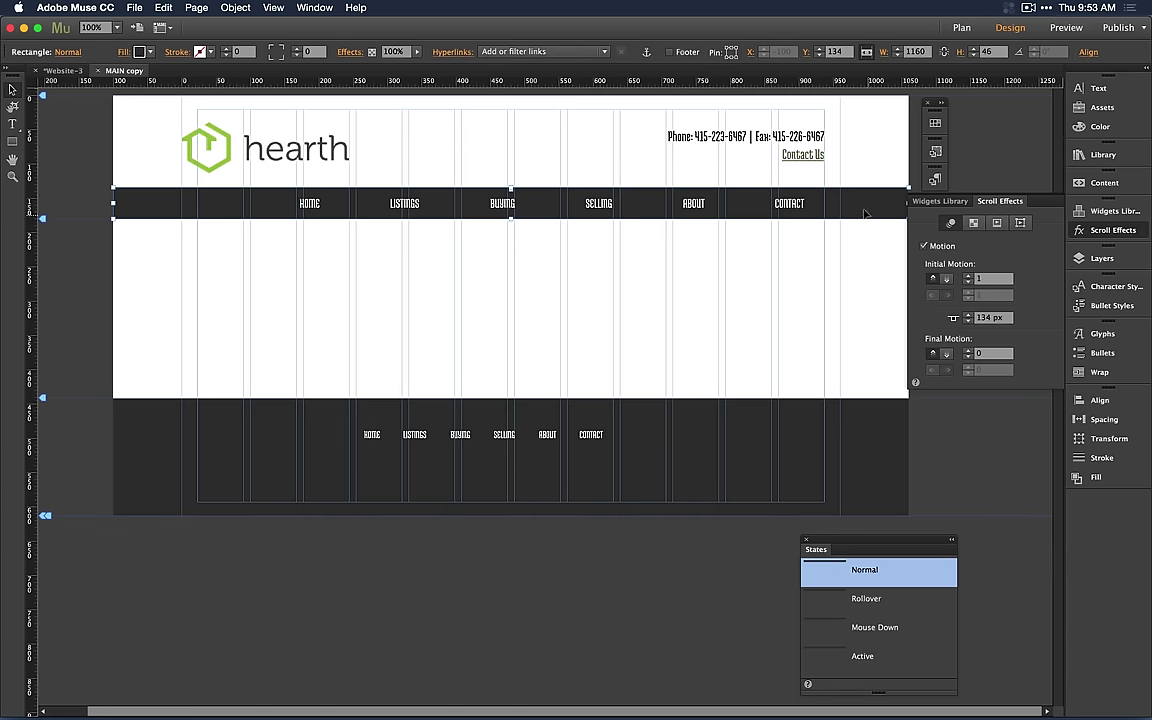
click(845, 303)
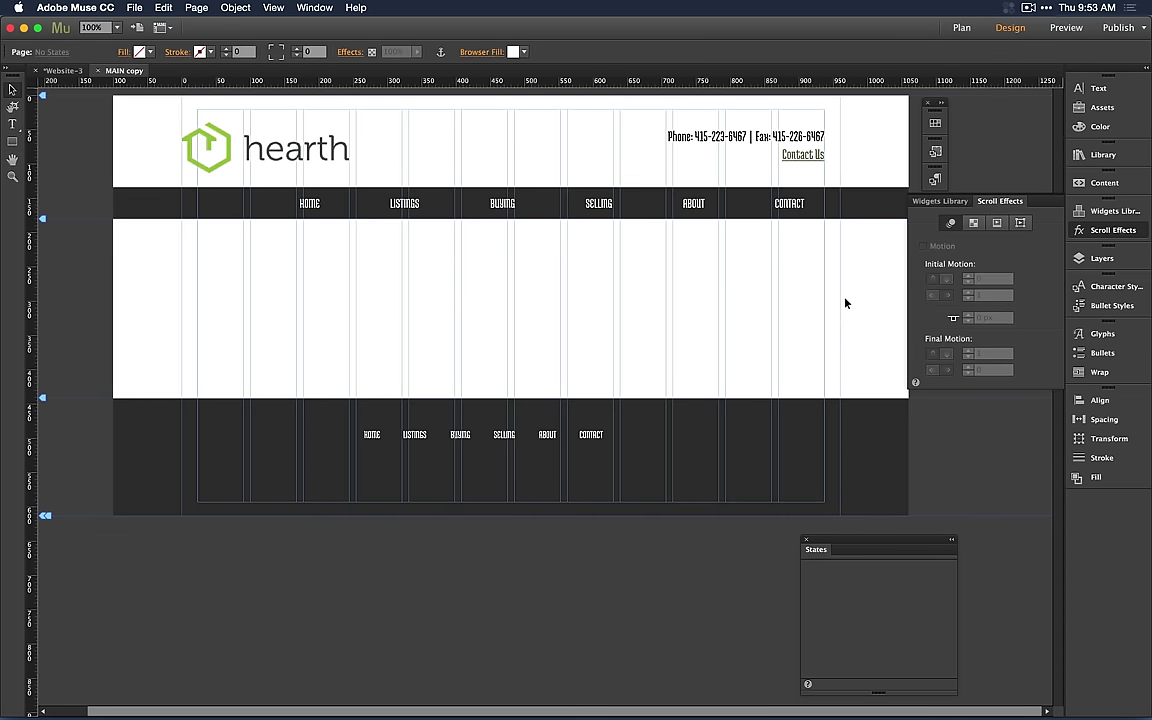
Preview the MAIN copy master in the browser, then close it back to the site plan.
key(super+alt+e)
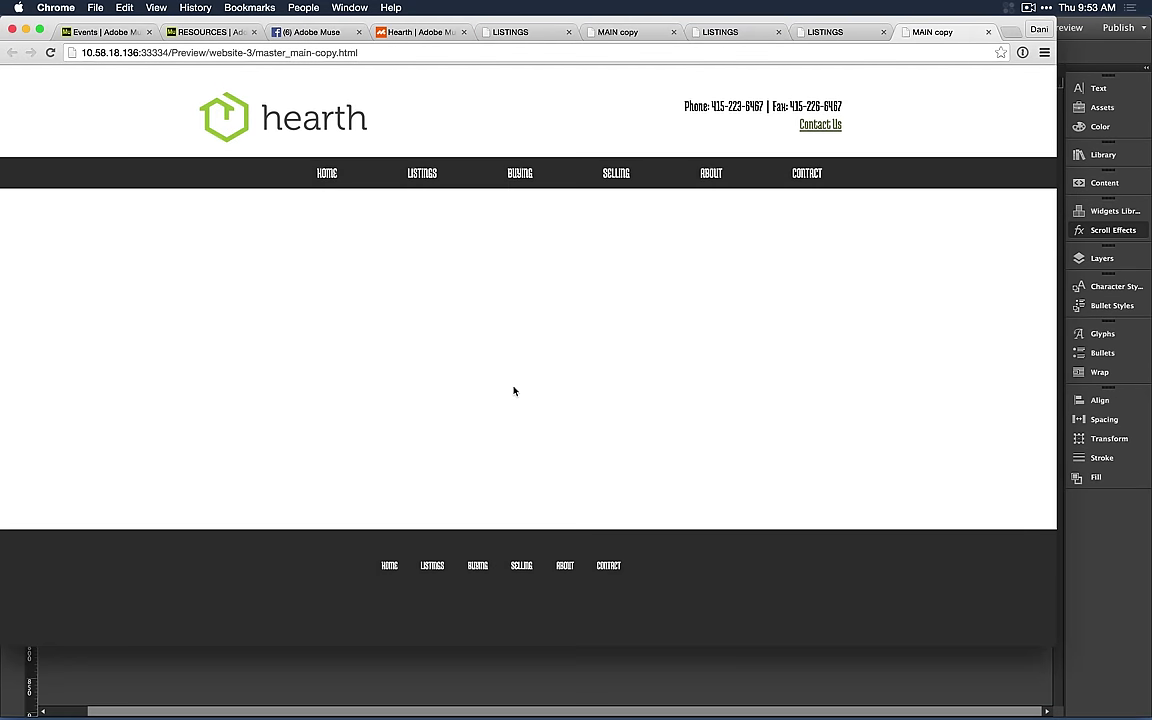
key(super+w)
key(super+Tab)
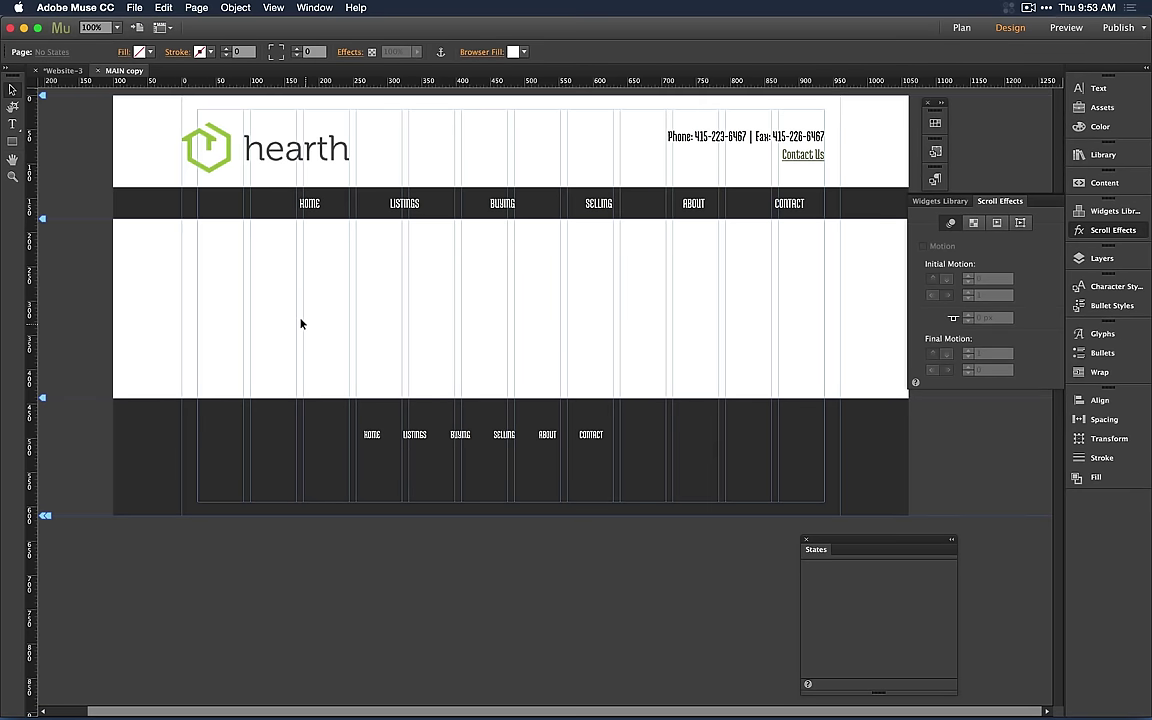
key(super+w)
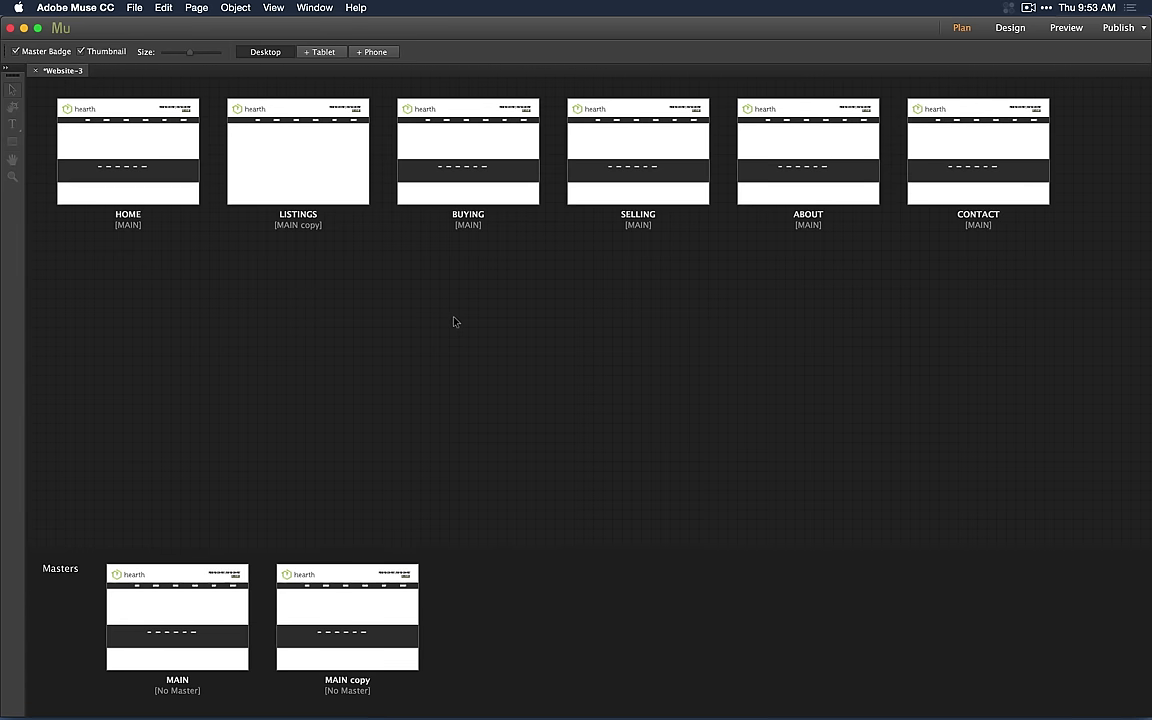
Drag MAIN copy onto BUYING, SELLING, ABOUT and CONTACT, then open MAIN copy and select its logo.
drag(308, 578, 442, 190)
drag(354, 606, 640, 192)
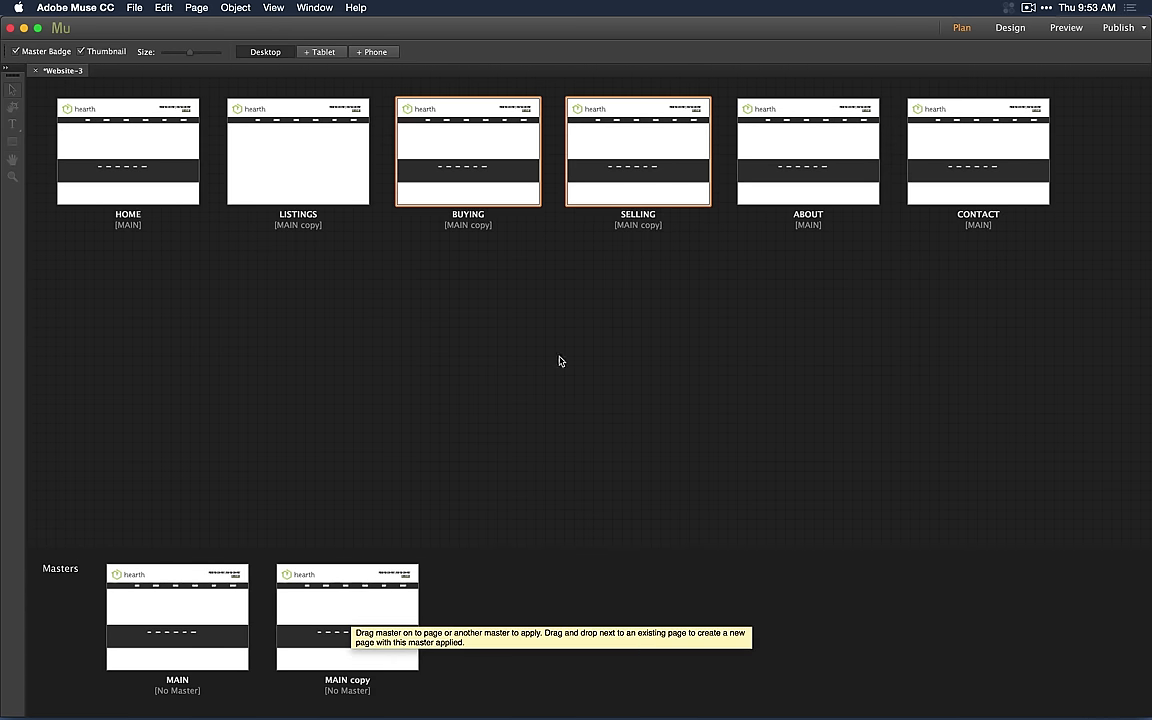
drag(376, 596, 810, 182)
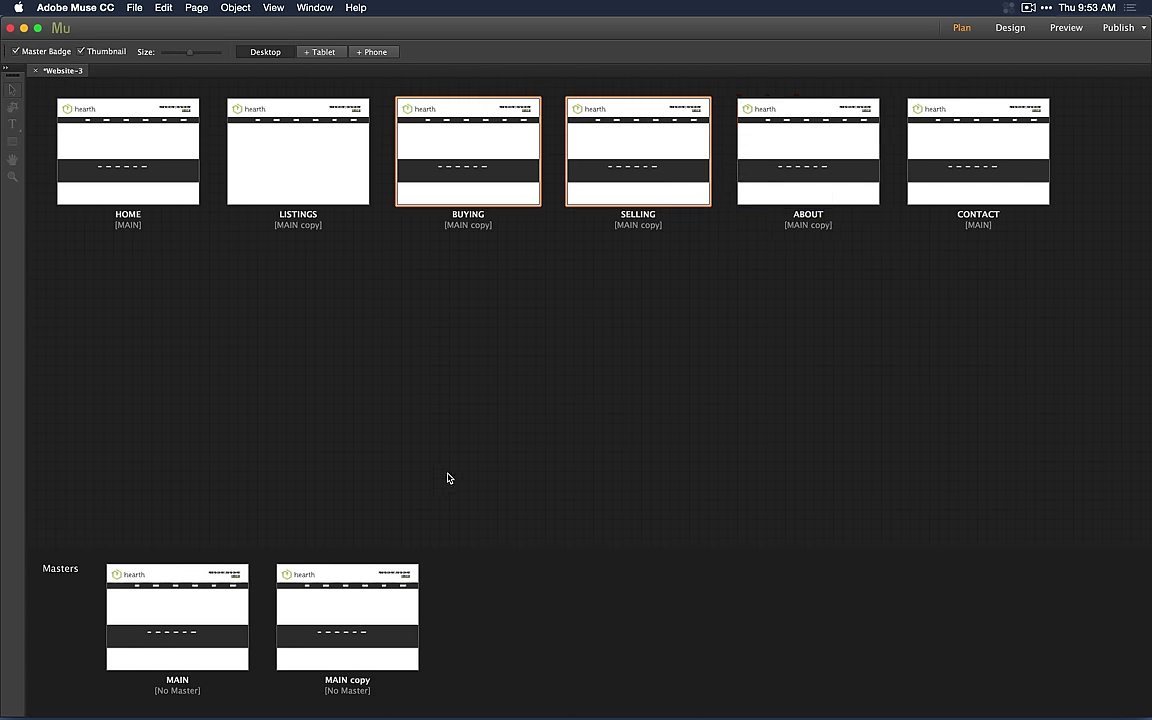
drag(350, 598, 967, 150)
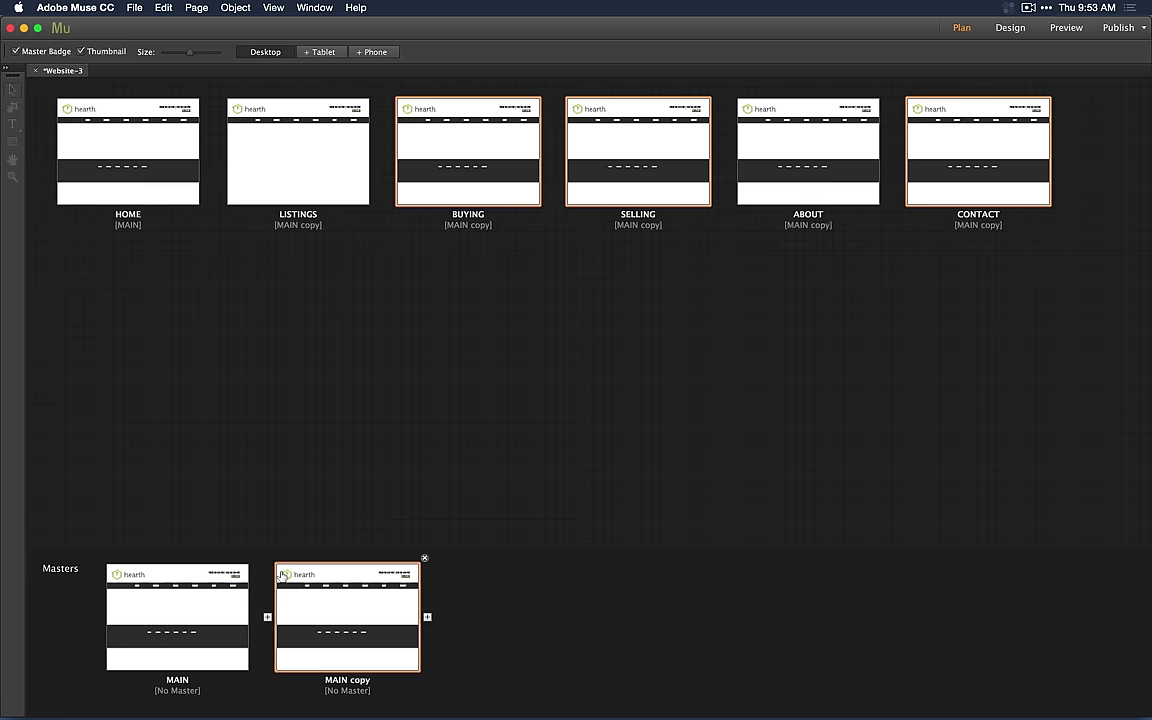
double_click(313, 612)
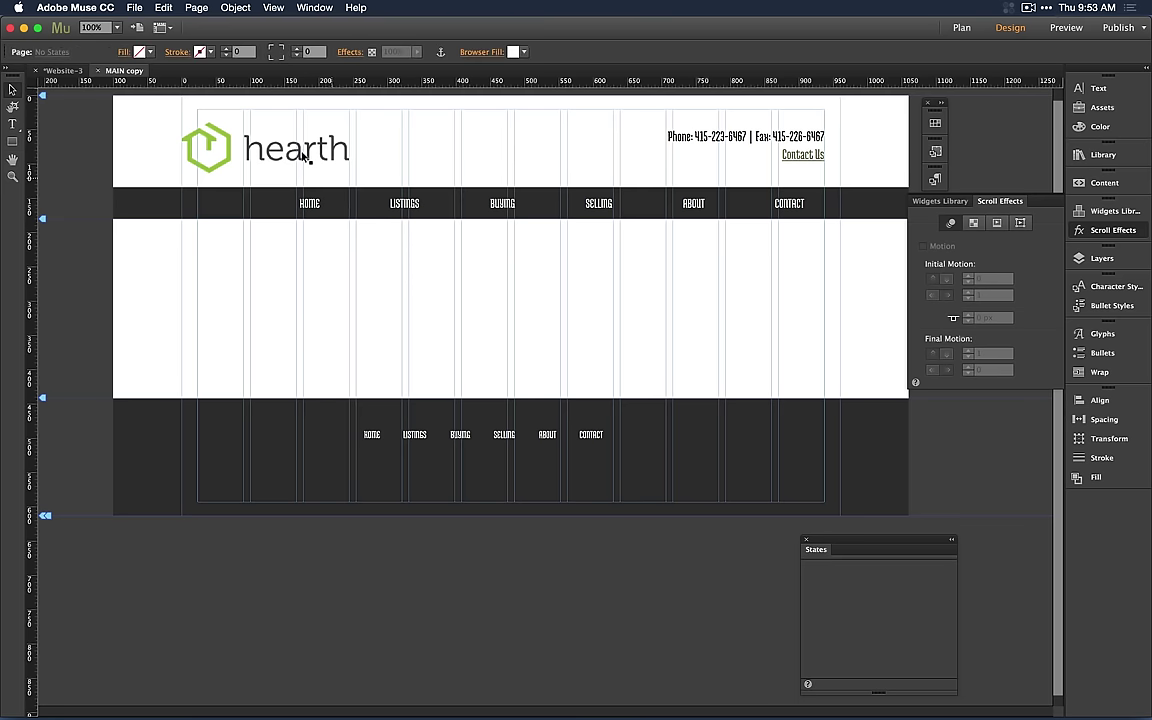
click(297, 148)
Delete the hearth logo, phone and Contact Us text, and the footer bar with its menu.
key(Delete)
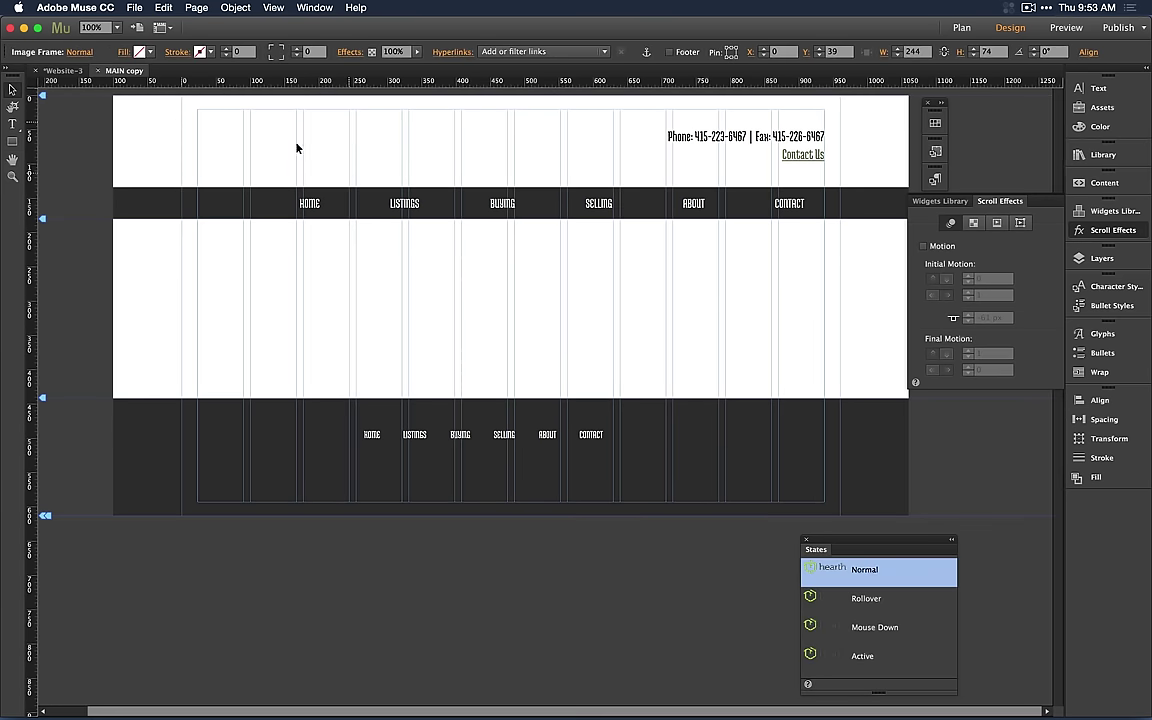
click(700, 136)
key(Delete)
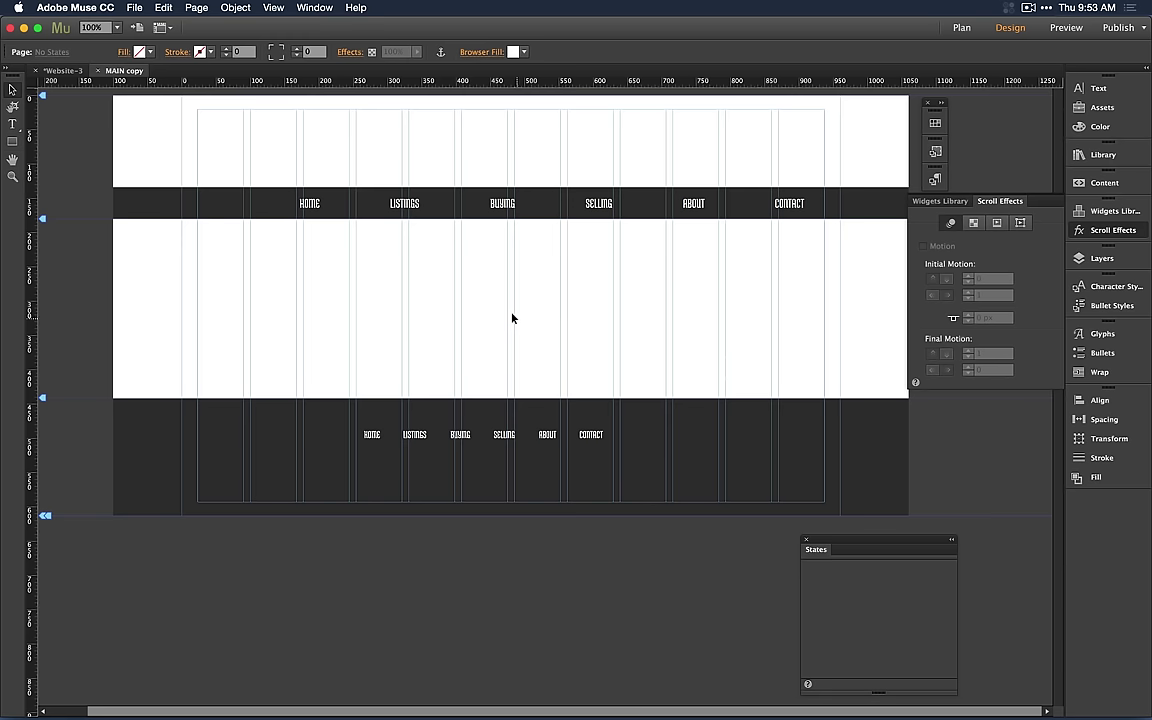
drag(357, 342, 500, 476)
key(Delete)
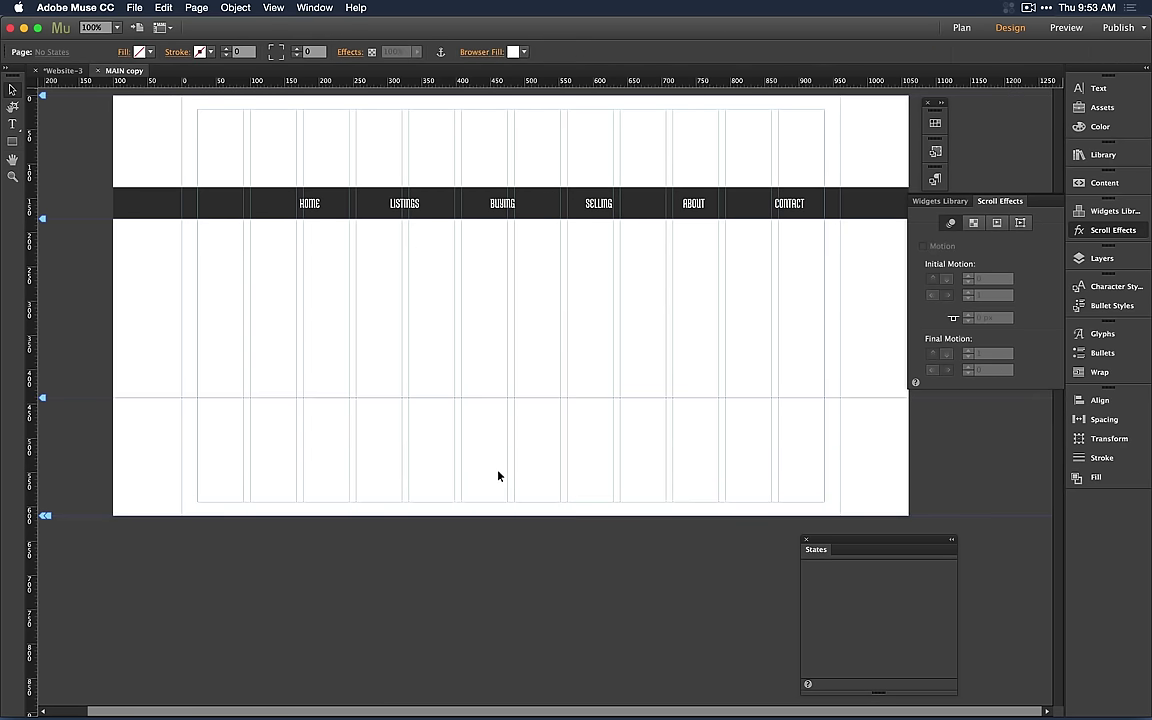
Set MAIN as the master of MAIN copy, then open the MAIN master.
key(super+m)
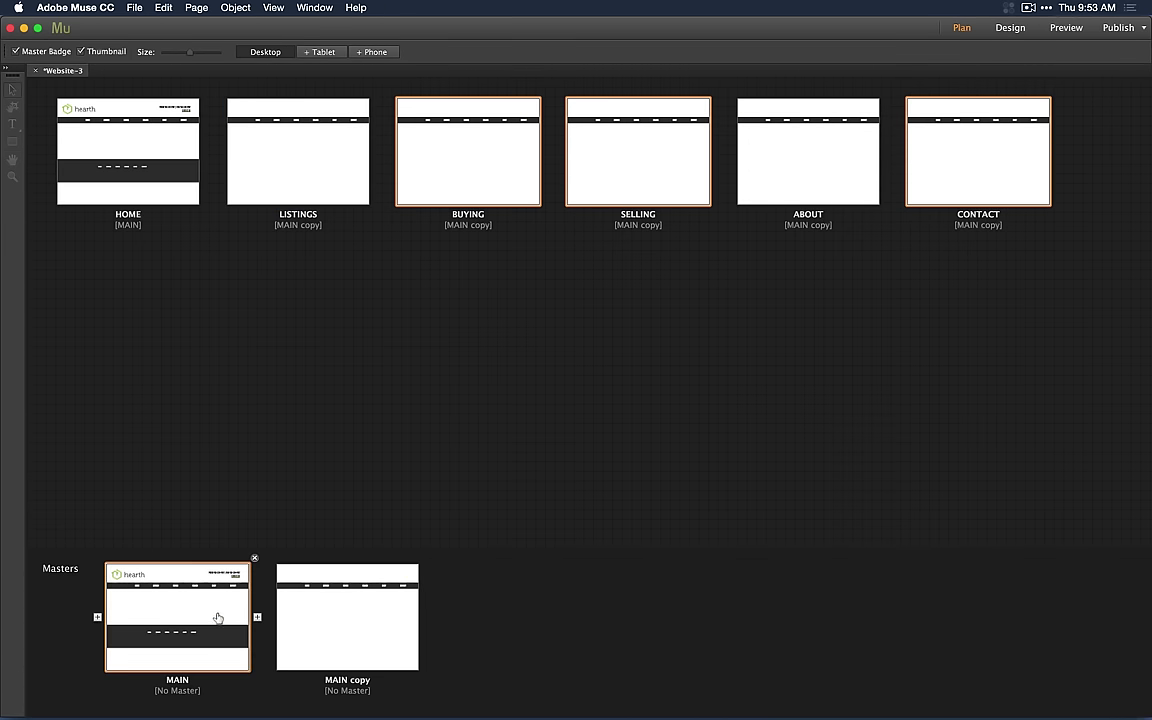
right_click(333, 652)
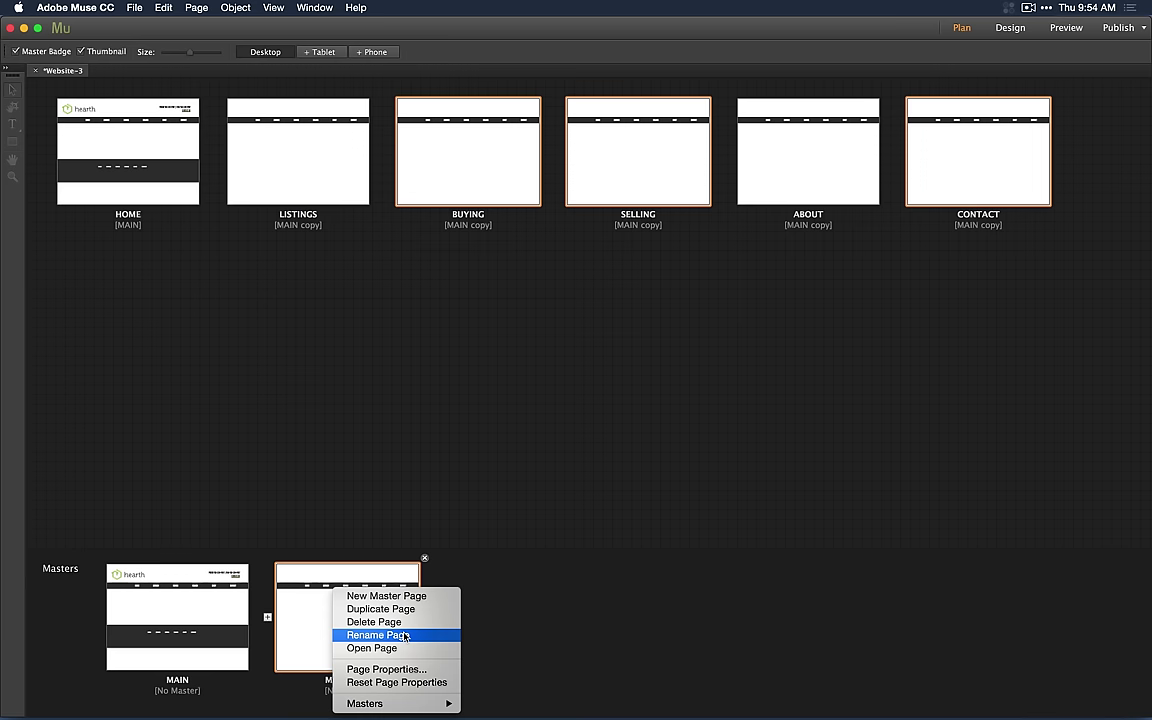
mouse_move(430, 703)
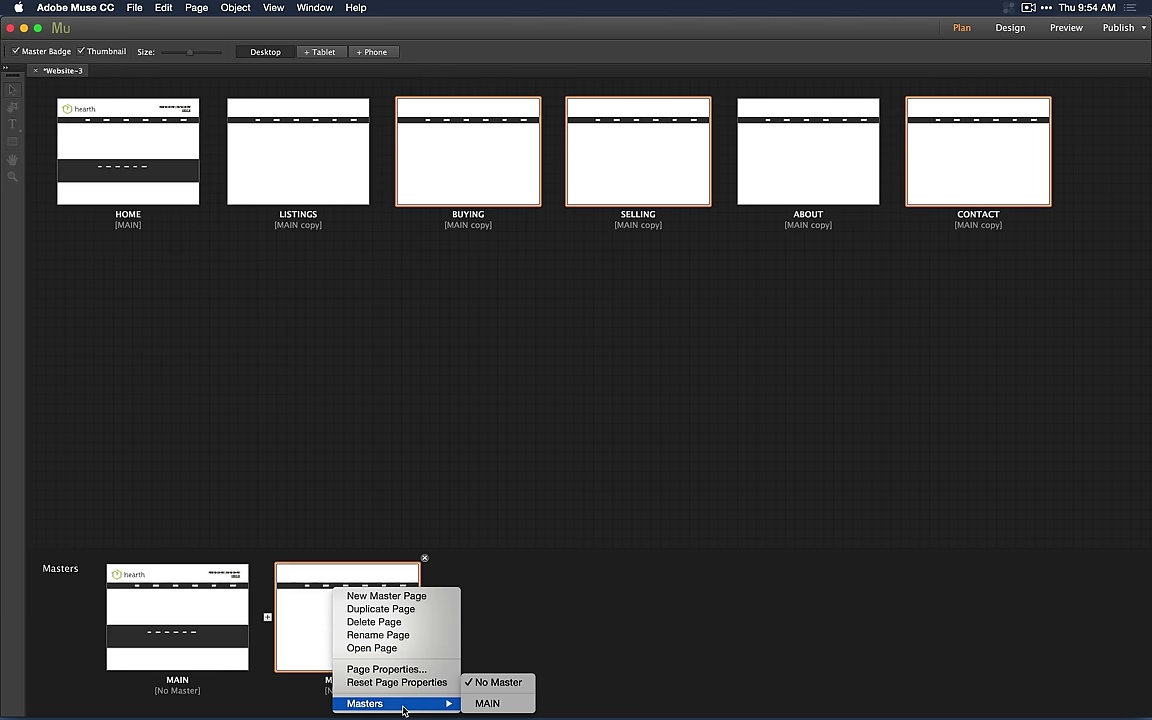
click(487, 704)
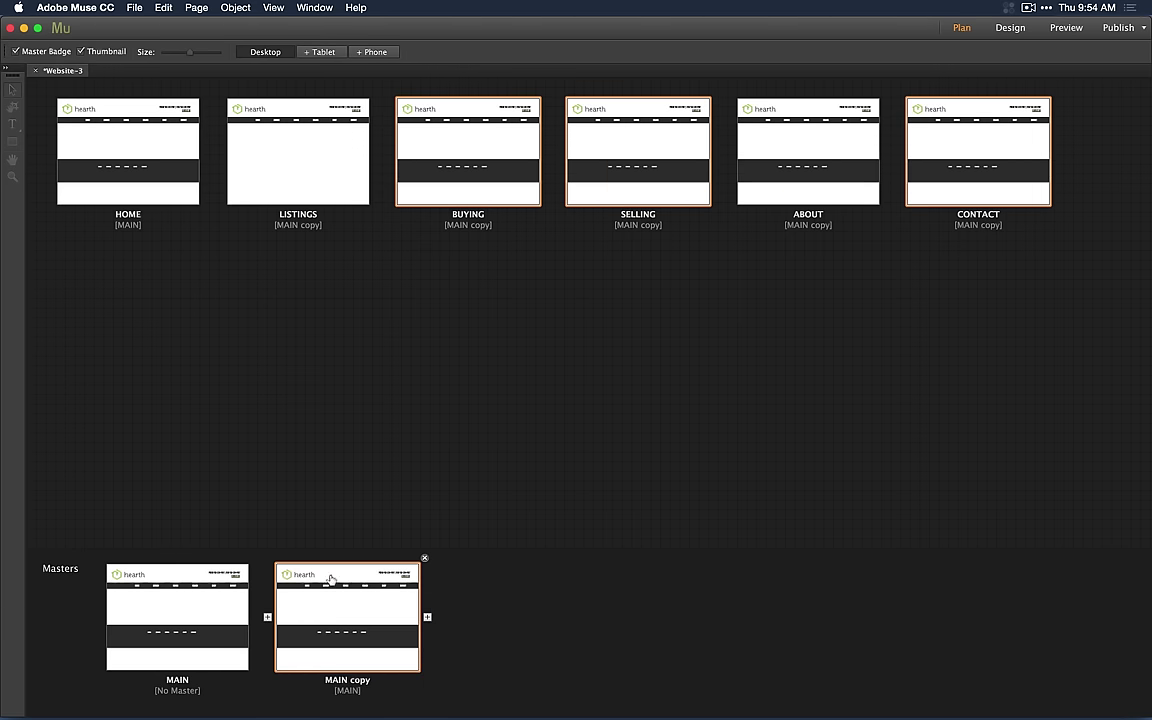
double_click(197, 598)
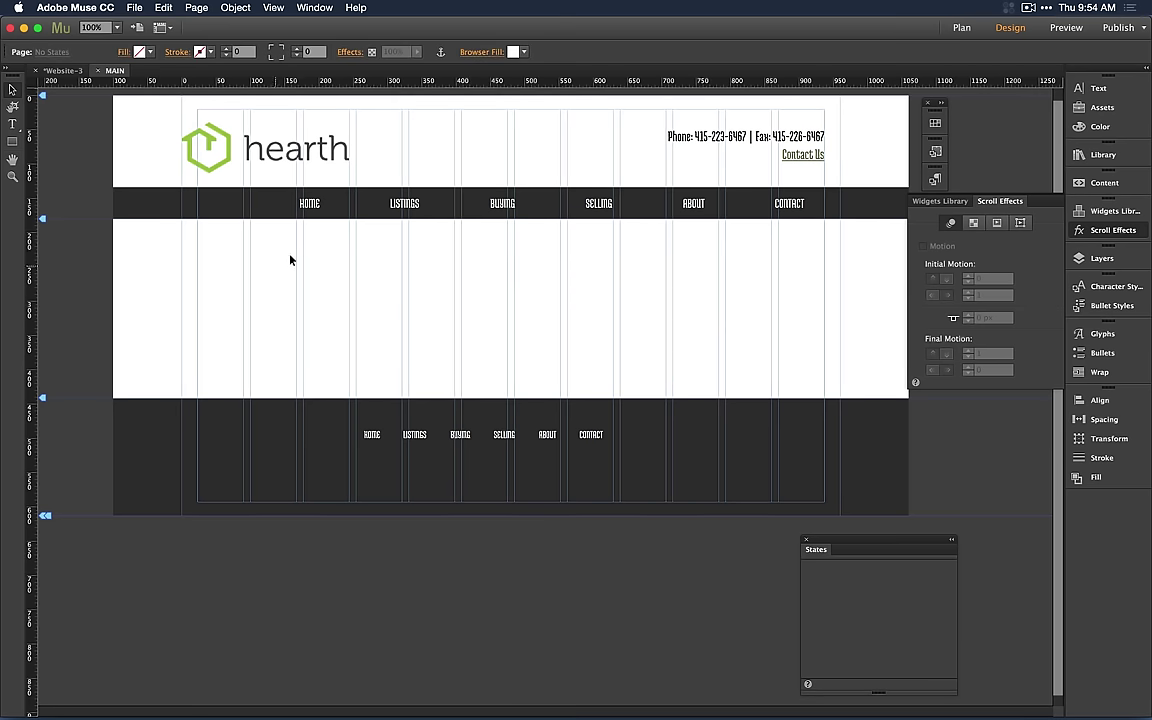
Cut the nav bar from the MAIN master and paste it into the HOME page.
click(305, 208)
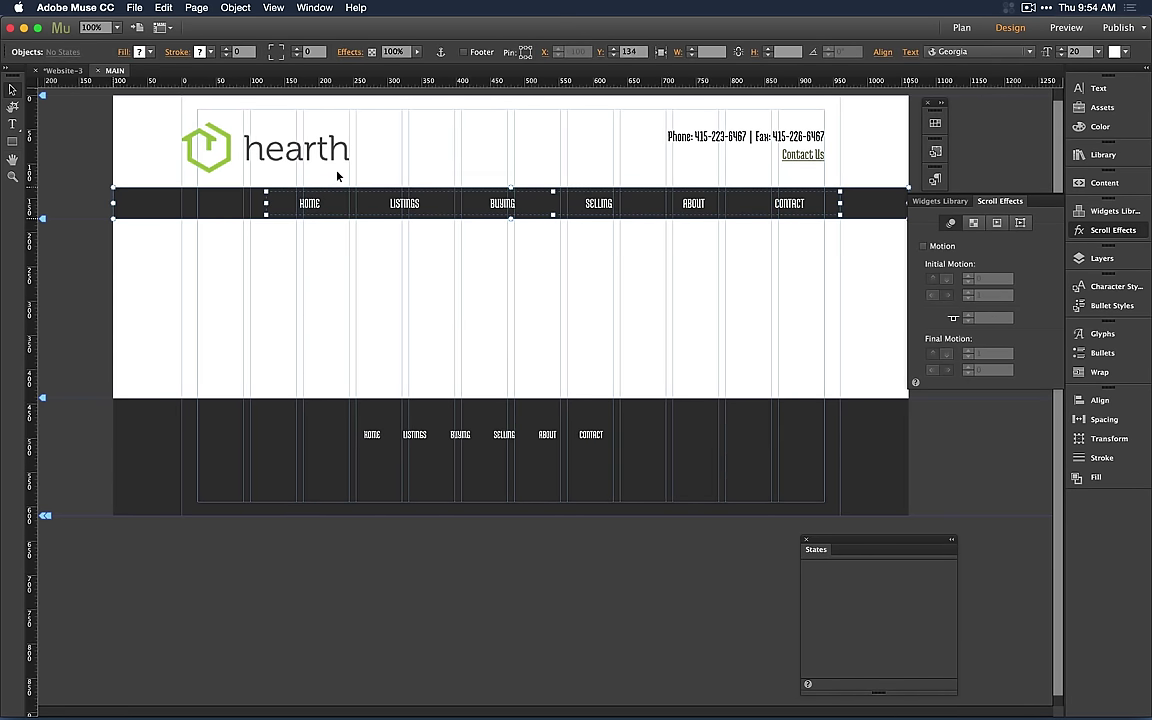
key(super+x)
key(super+m)
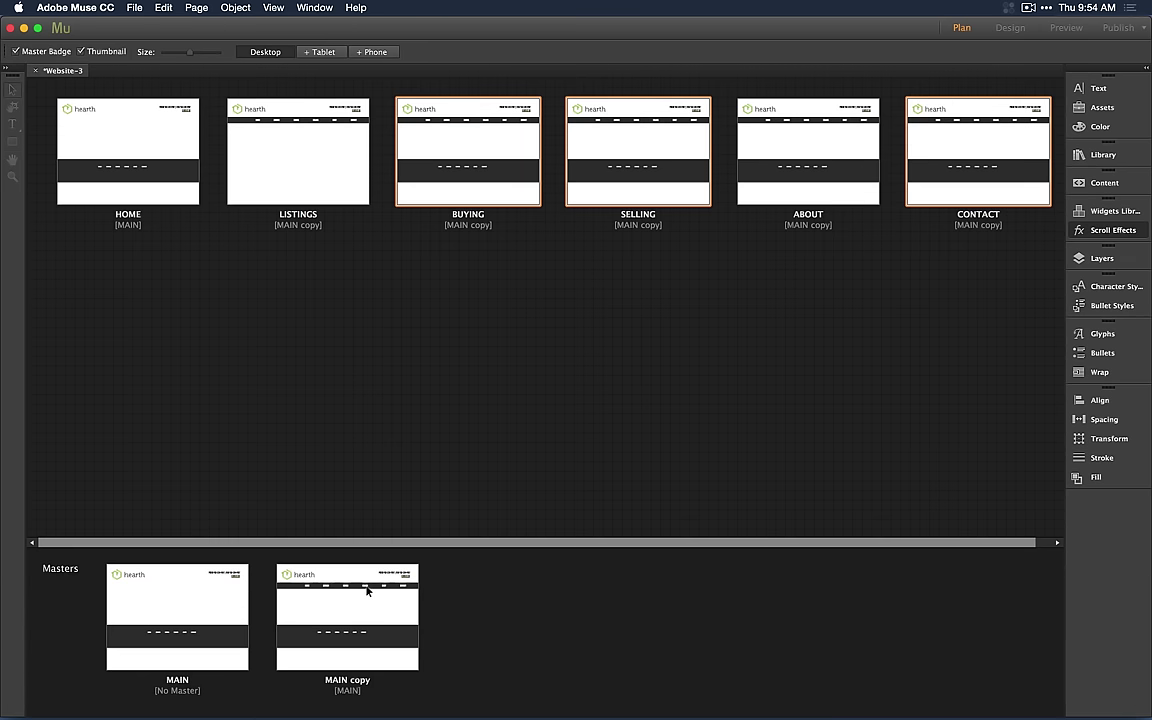
click(367, 591)
click(154, 152)
double_click(113, 135)
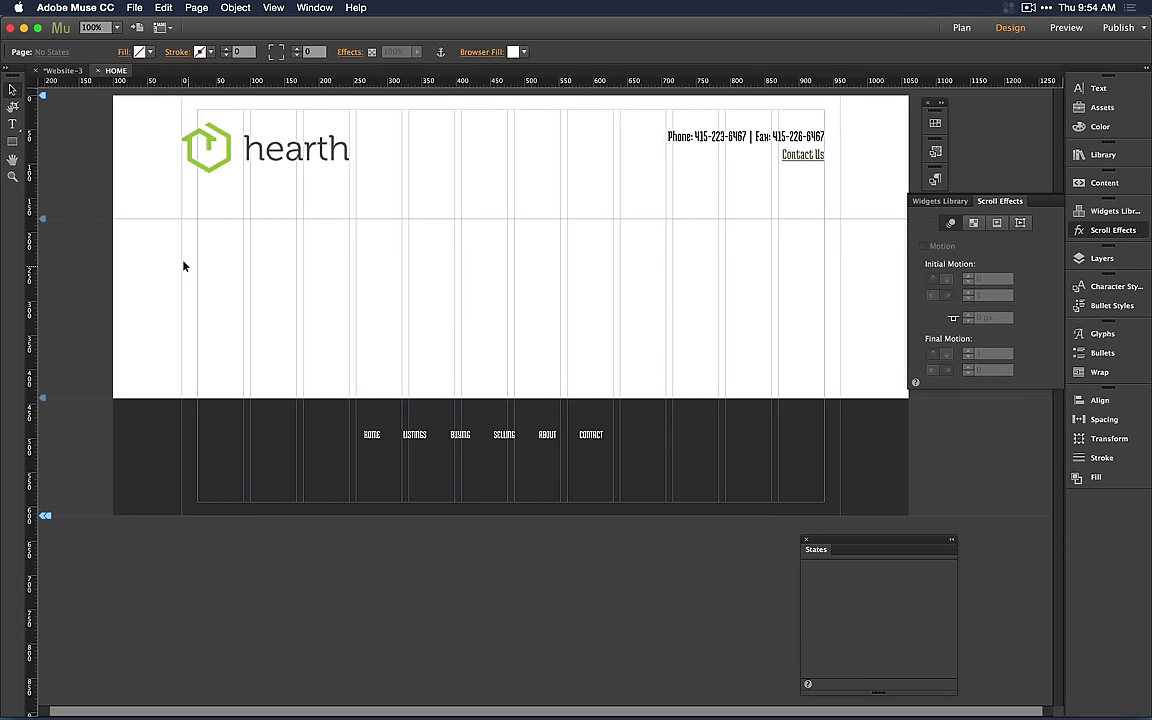
key(super+v)
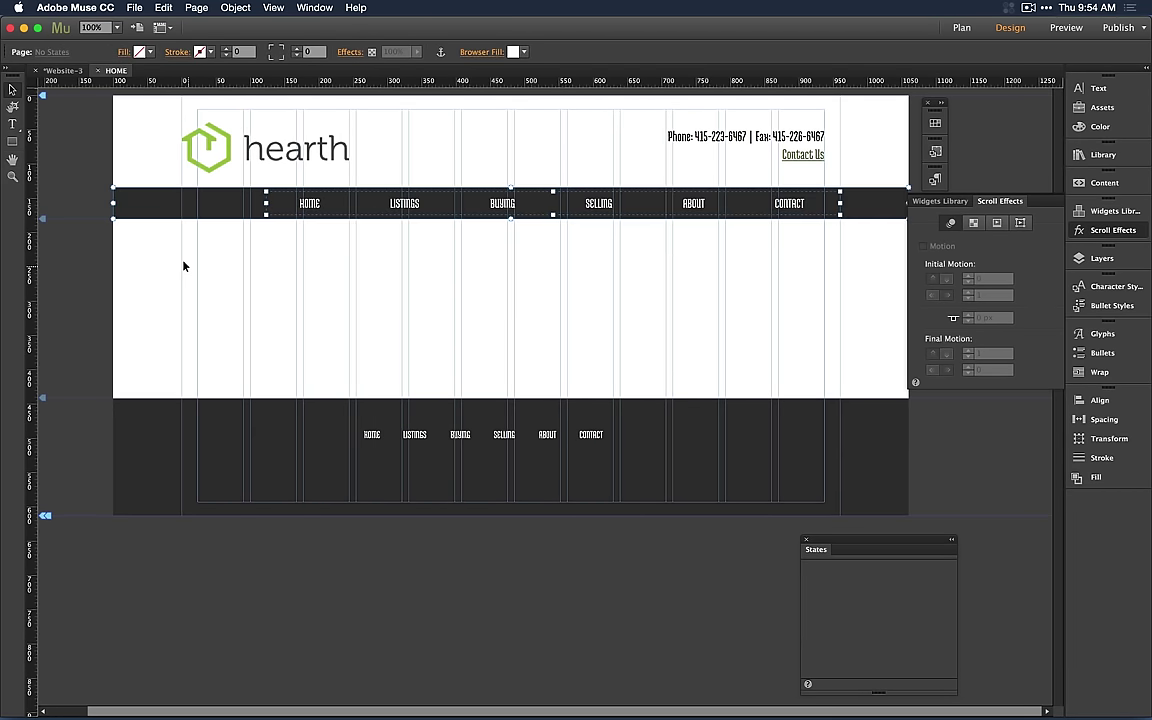
Apply MAIN copy to BUYING in the site plan and reopen the HOME page.
key(super+m)
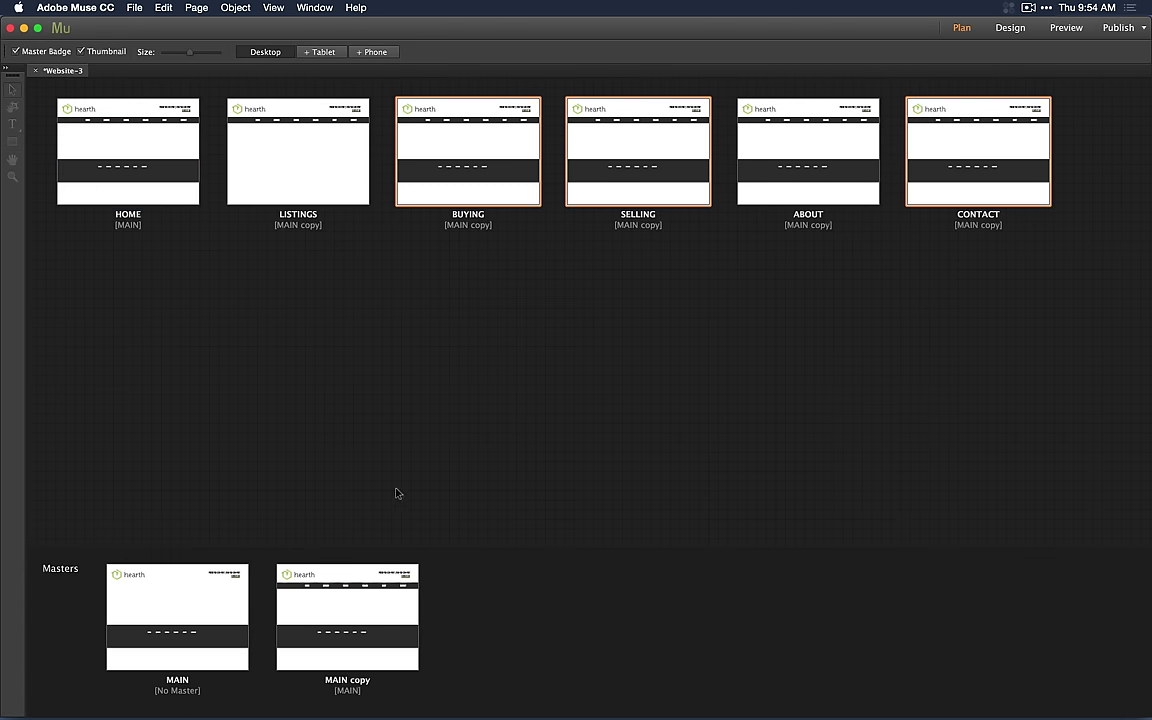
drag(334, 597, 462, 158)
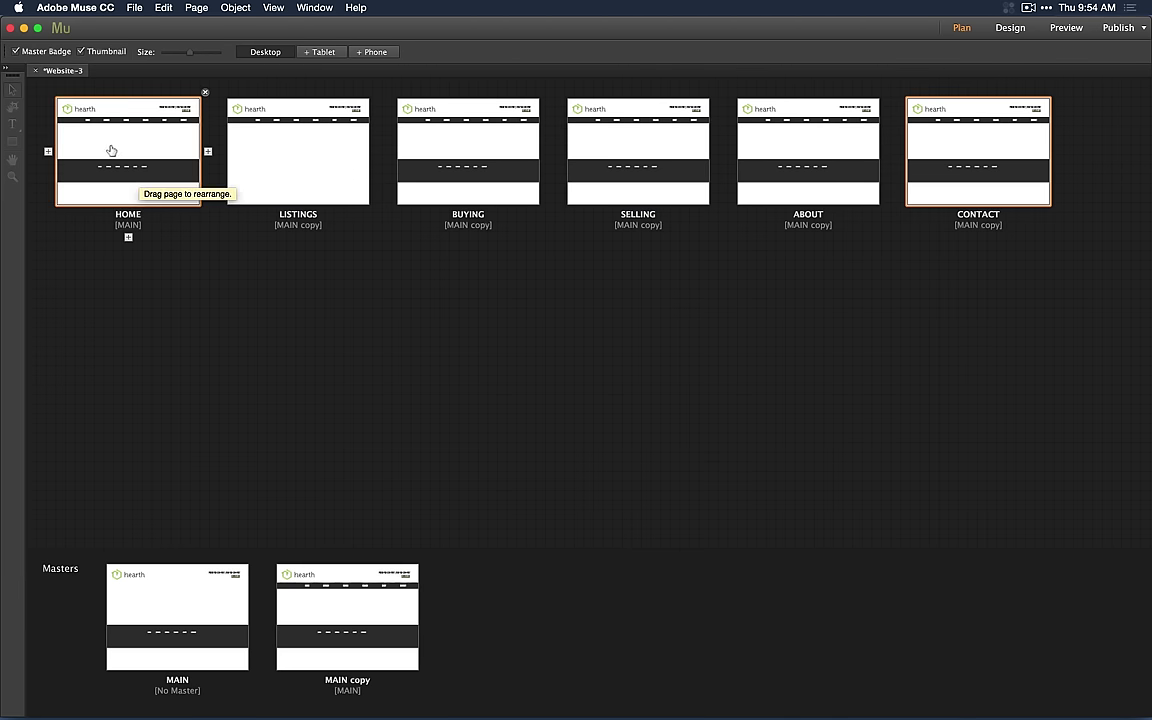
double_click(110, 150)
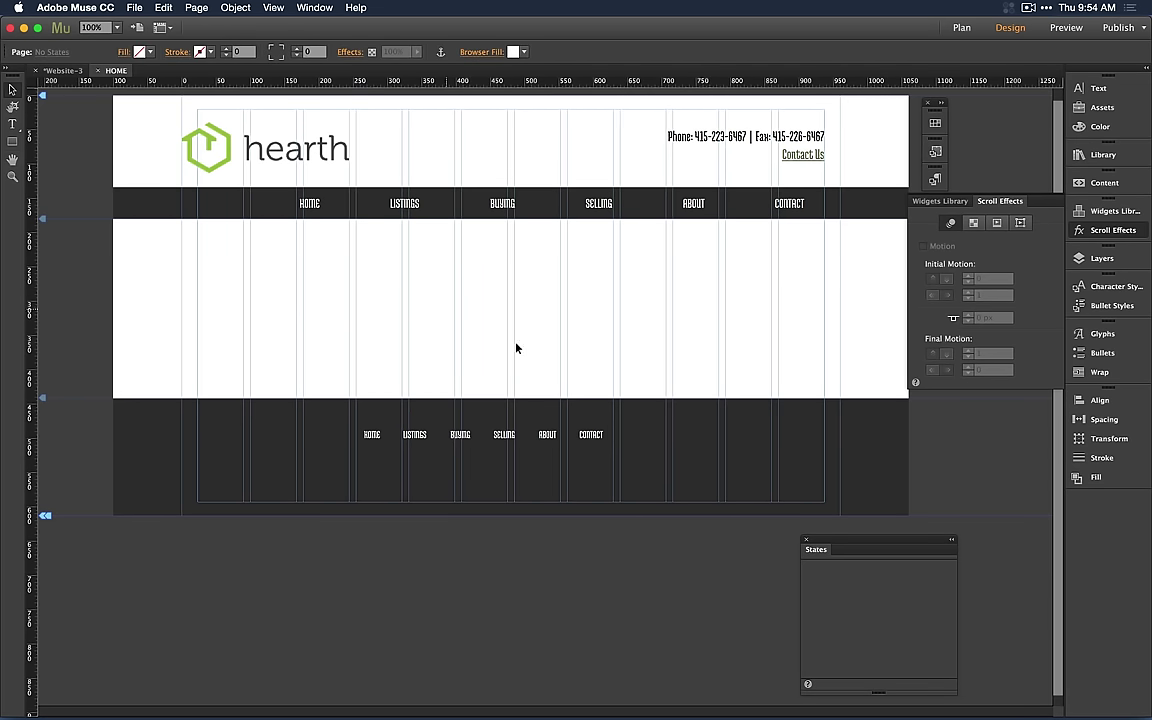
Drag the Basic slideshow from the Widgets Library's Slideshows group onto the HOME content area.
click(1113, 211)
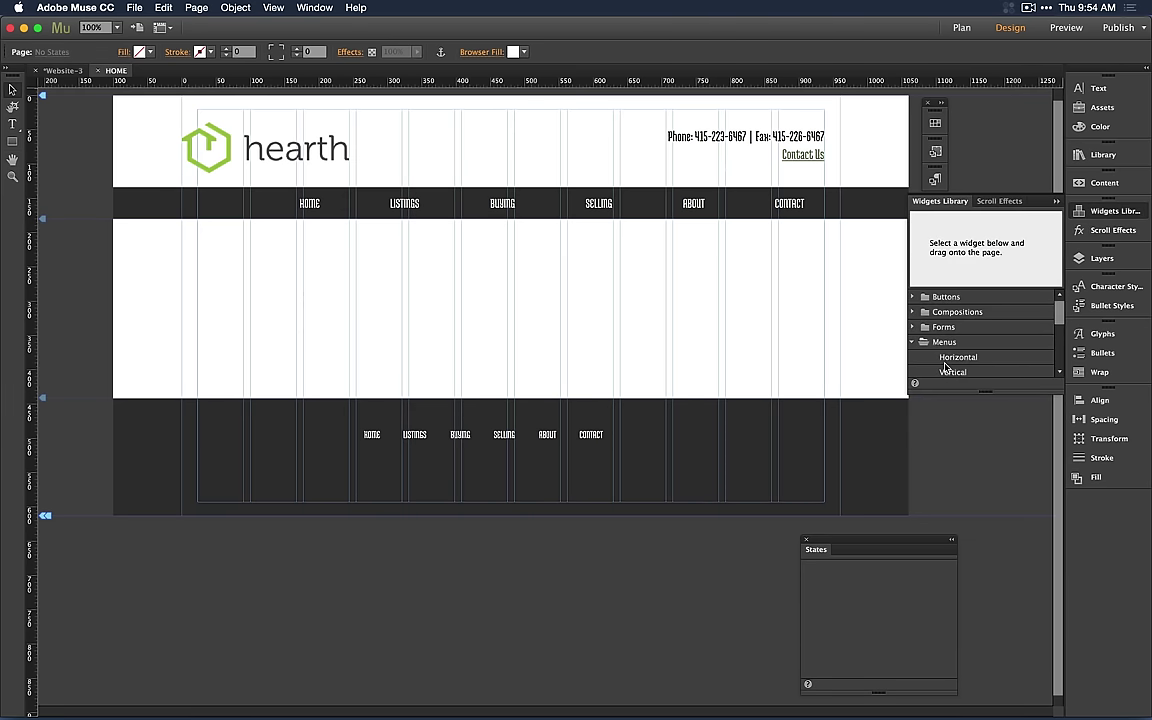
click(920, 342)
click(945, 372)
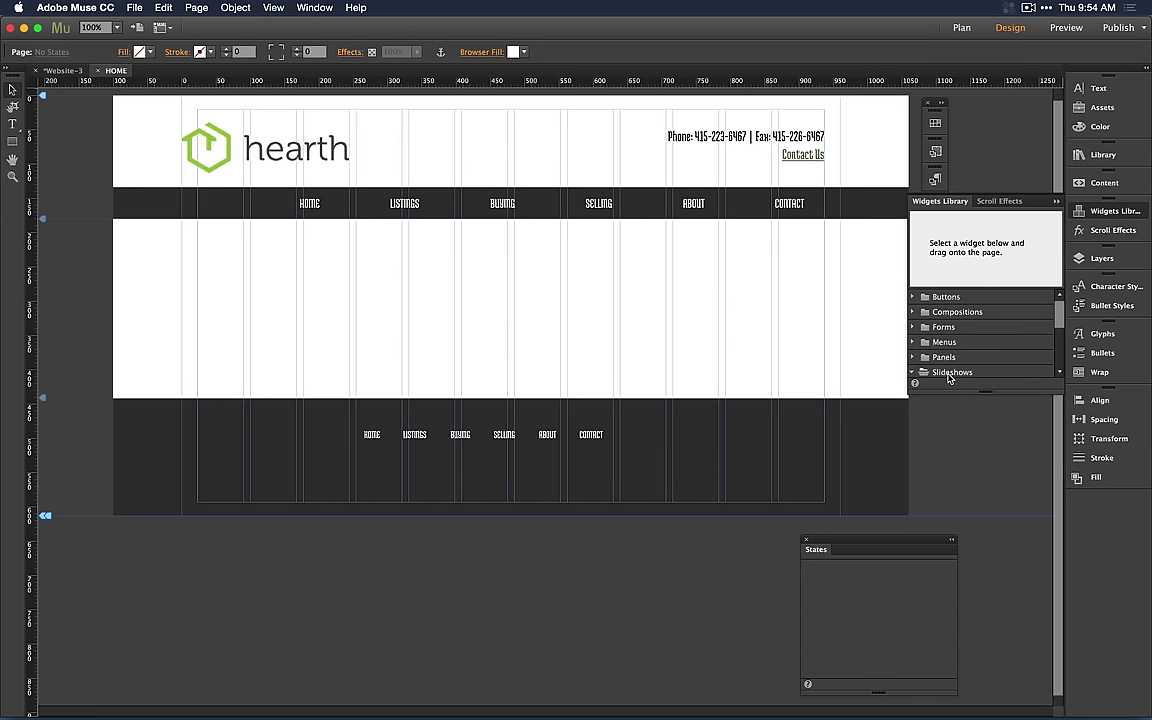
drag(952, 390, 965, 515)
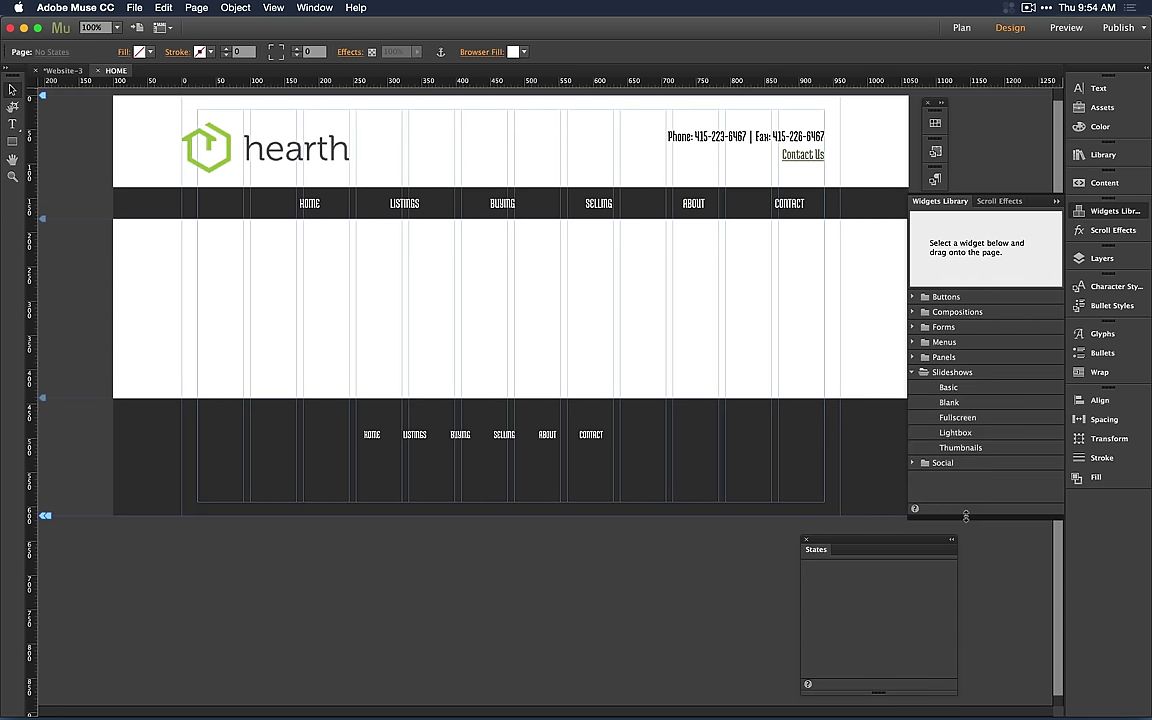
click(949, 387)
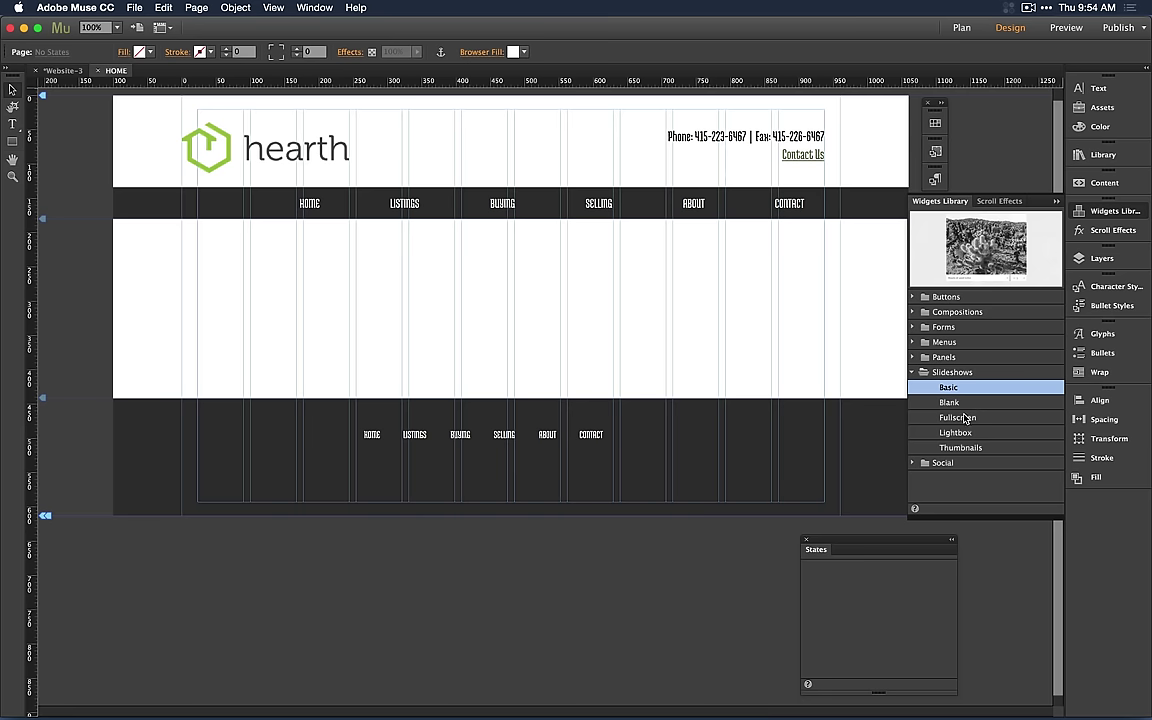
click(962, 449)
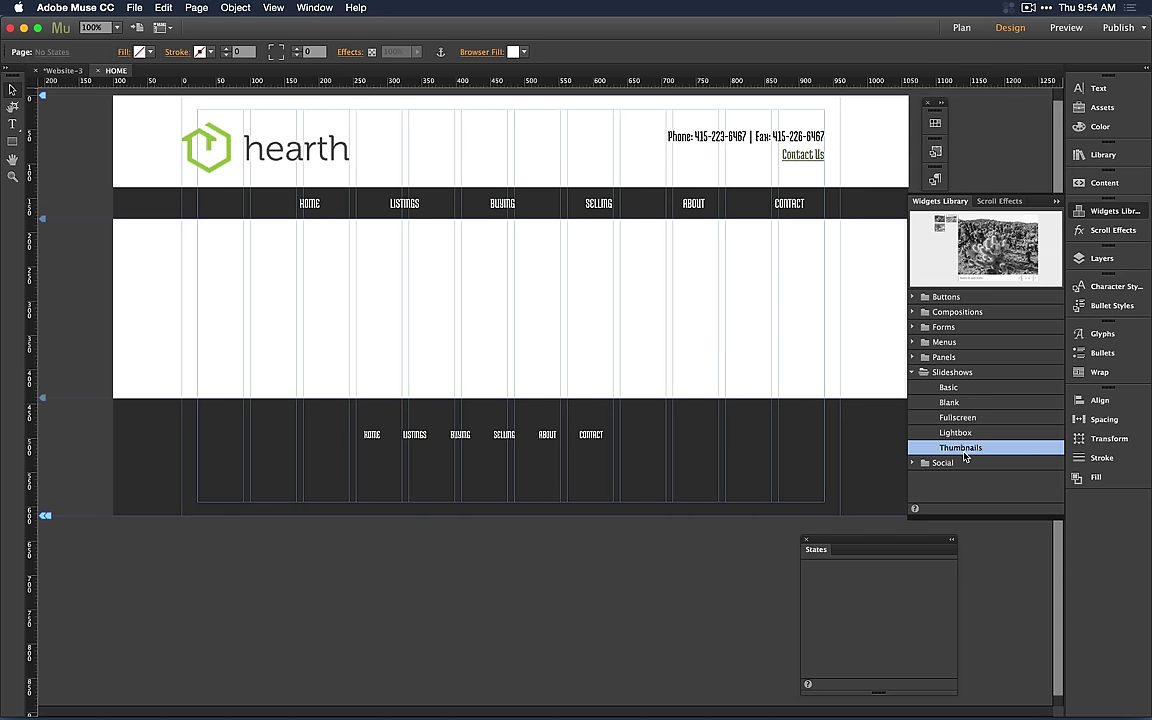
click(966, 389)
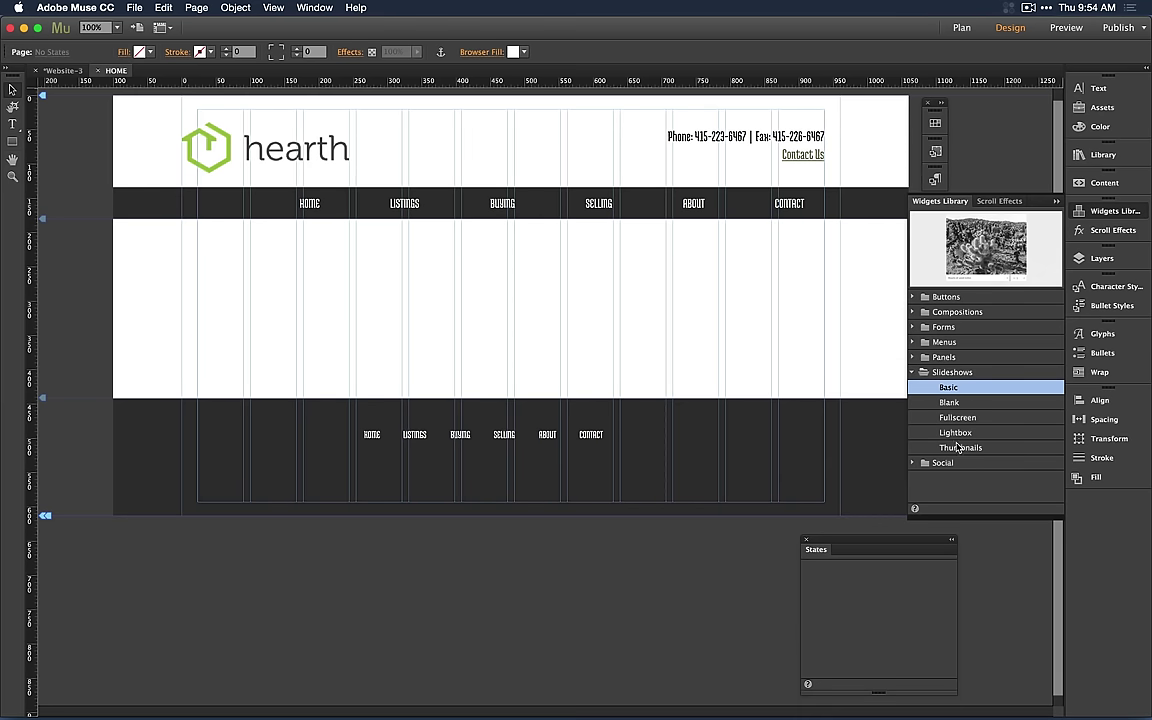
drag(964, 392, 339, 276)
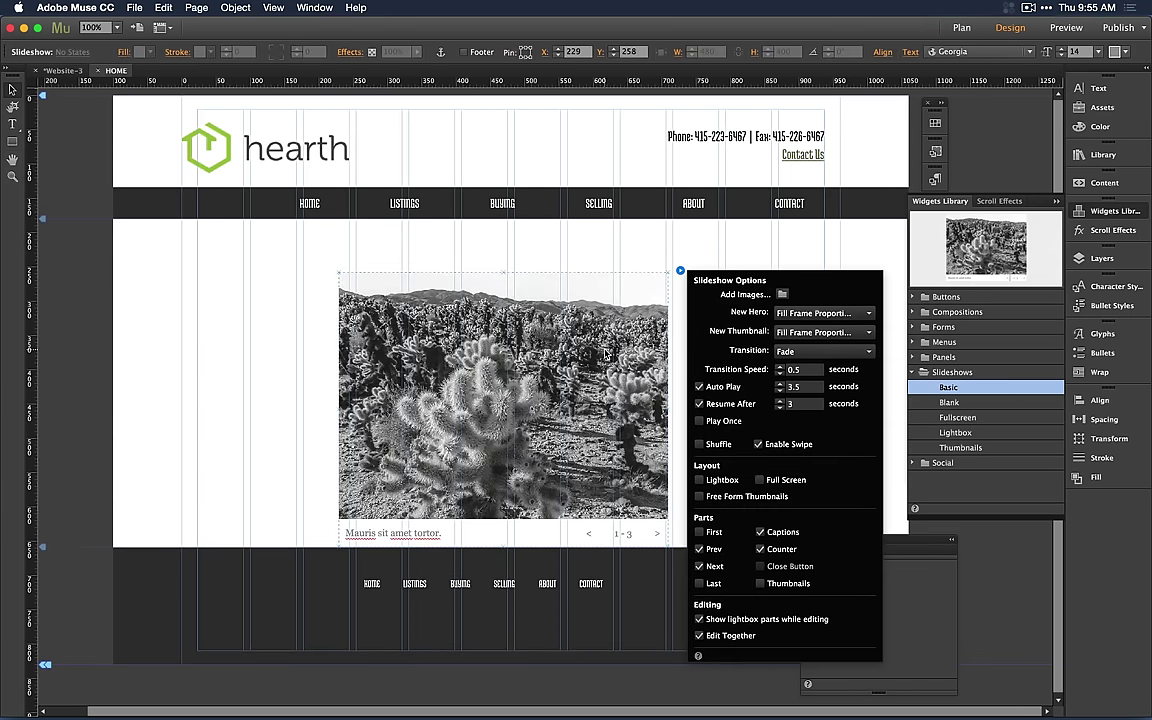
Turn off the slideshow counter and move the previous and next arrows out to the sides.
right_click(606, 350)
click(442, 350)
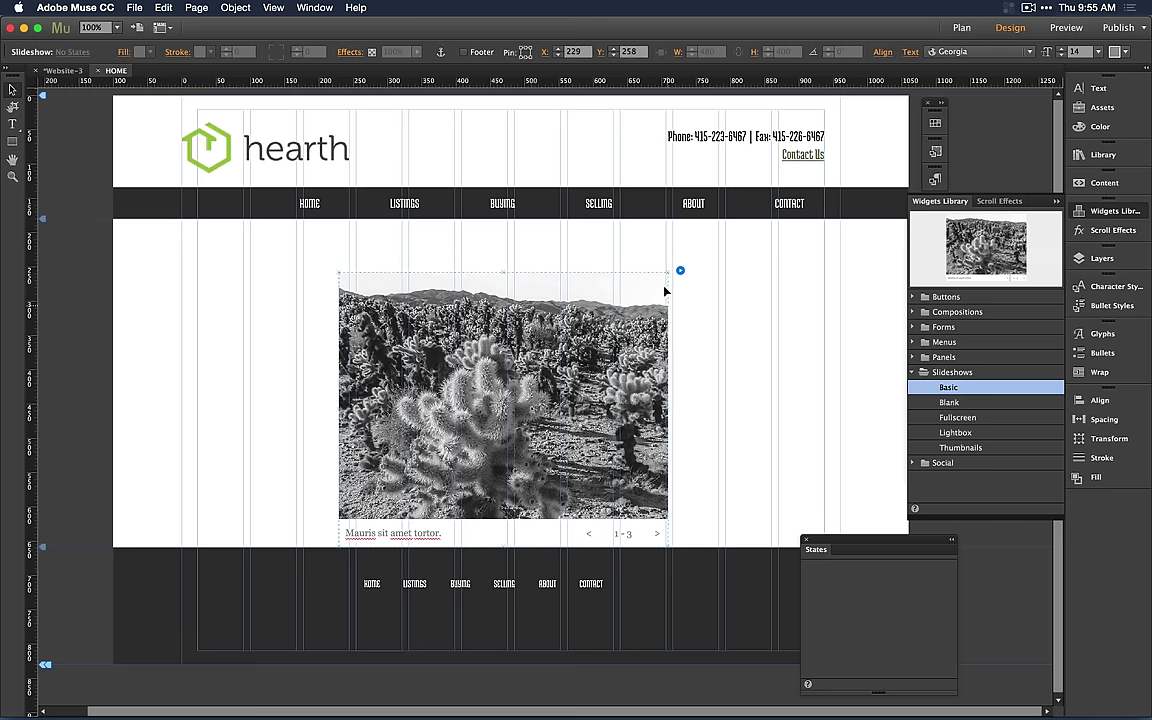
click(679, 270)
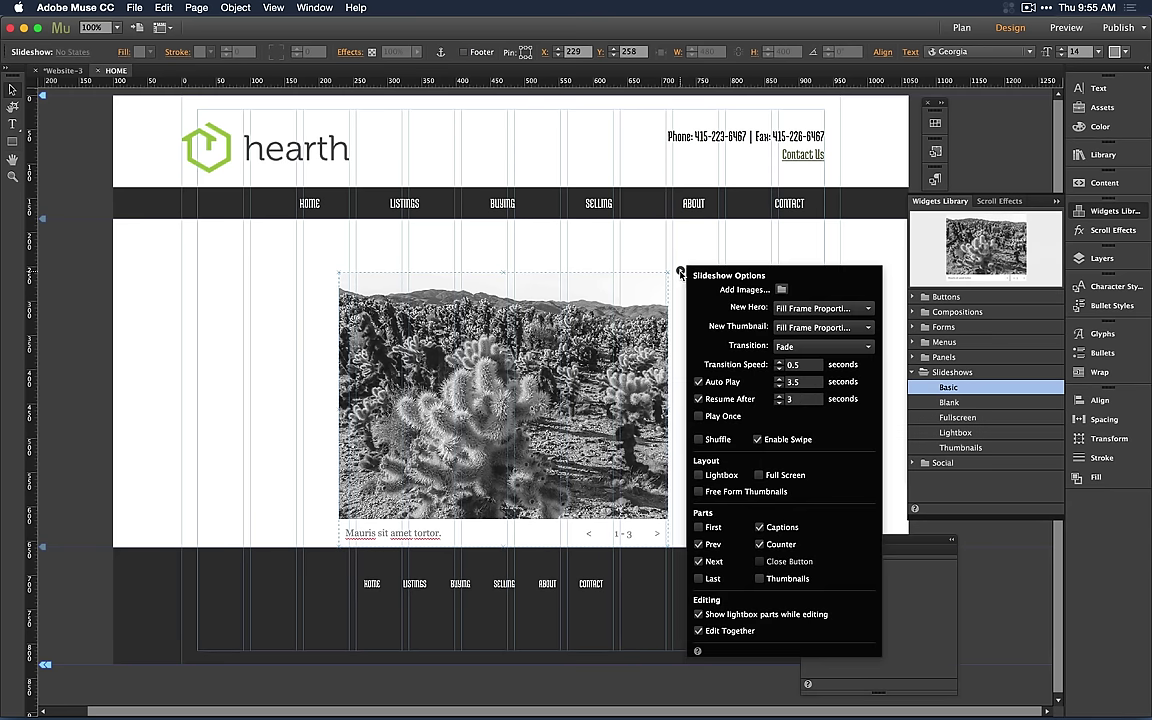
click(781, 545)
click(587, 536)
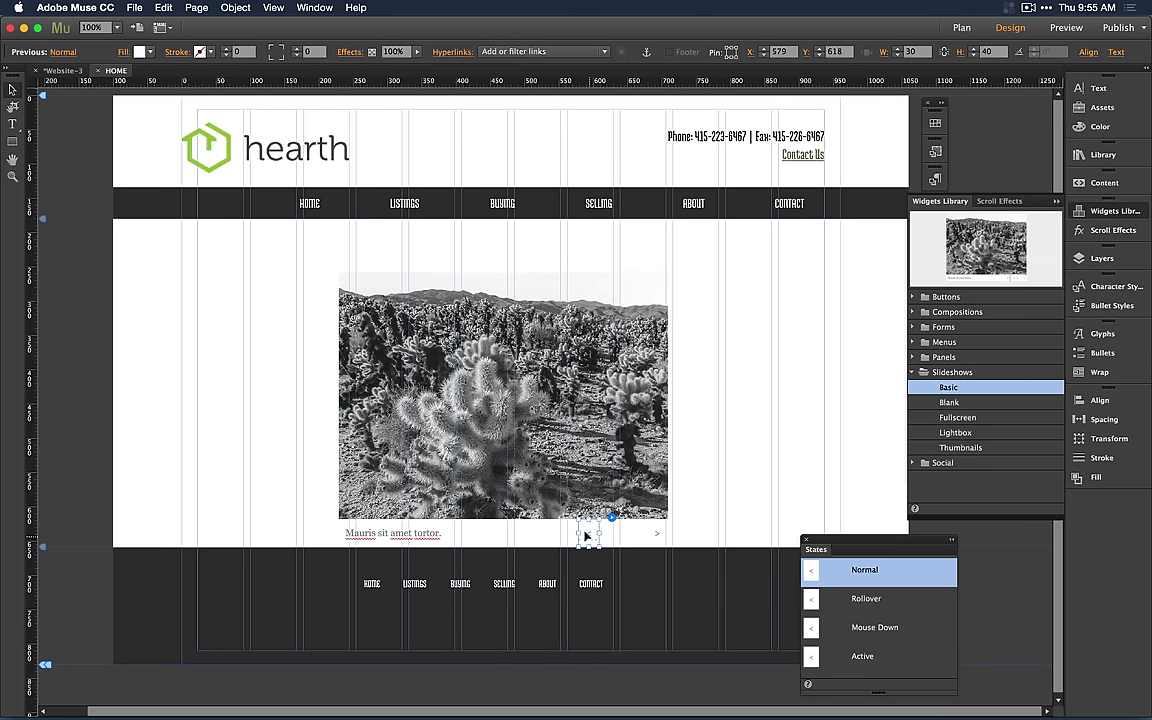
drag(587, 536, 139, 362)
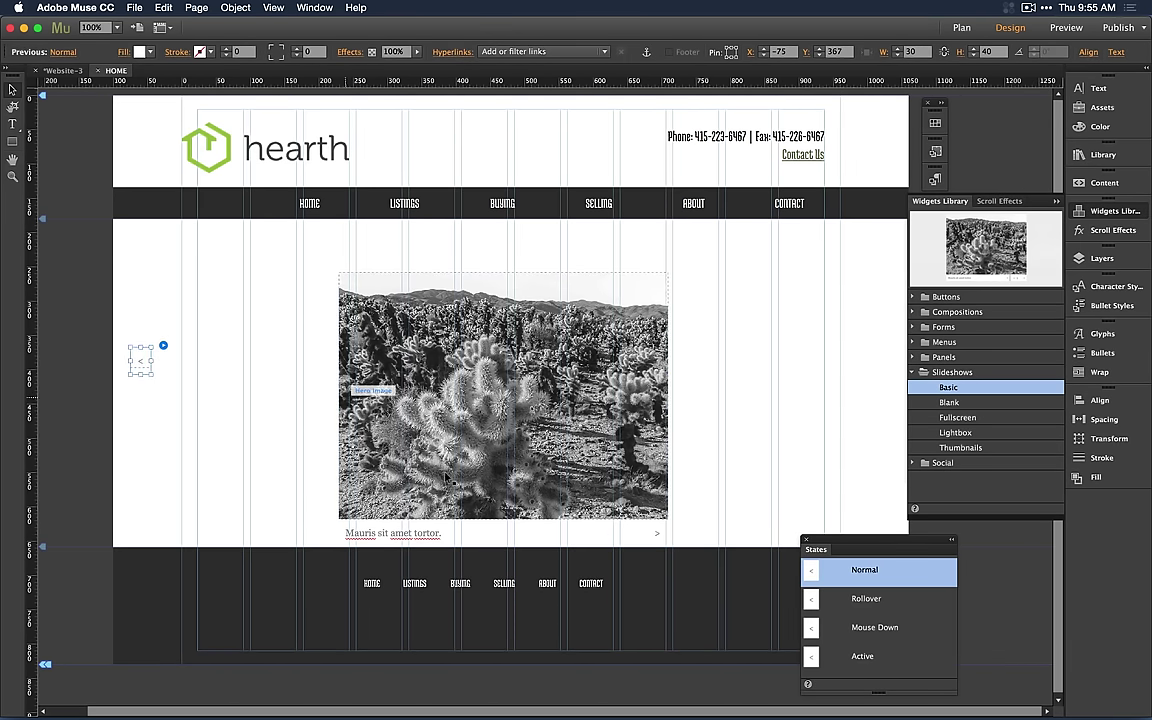
drag(656, 532, 864, 364)
Resize the slideshow's main image to browser width and zoom out.
click(578, 391)
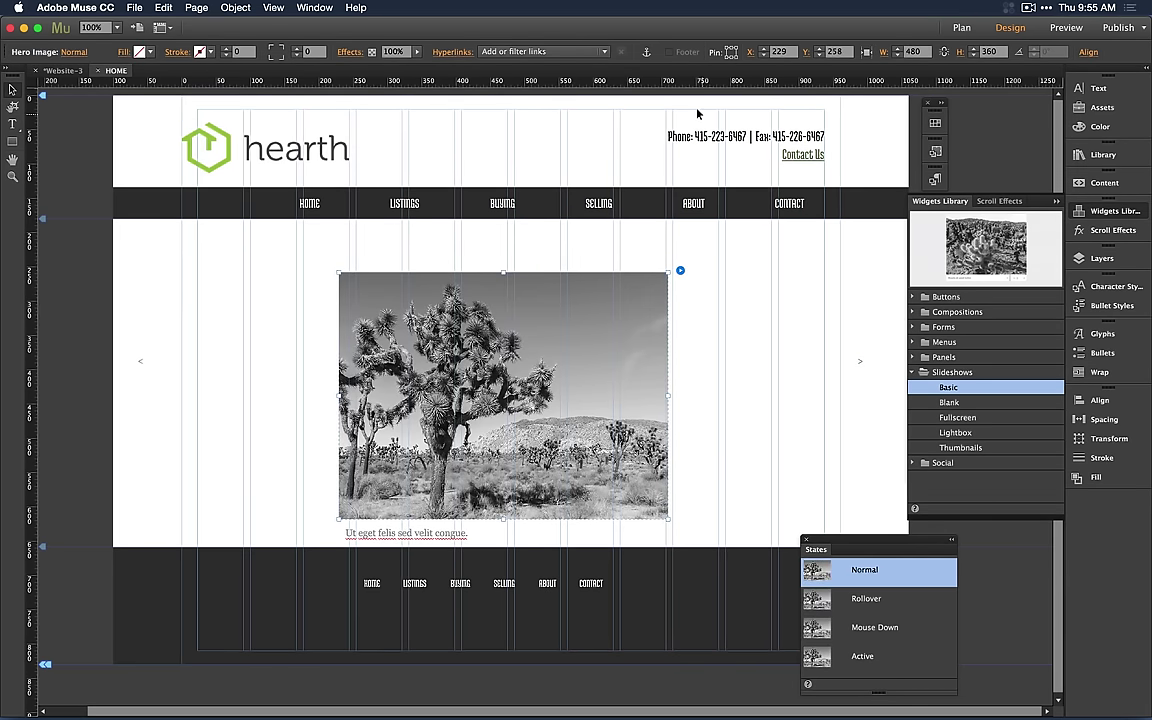
click(867, 54)
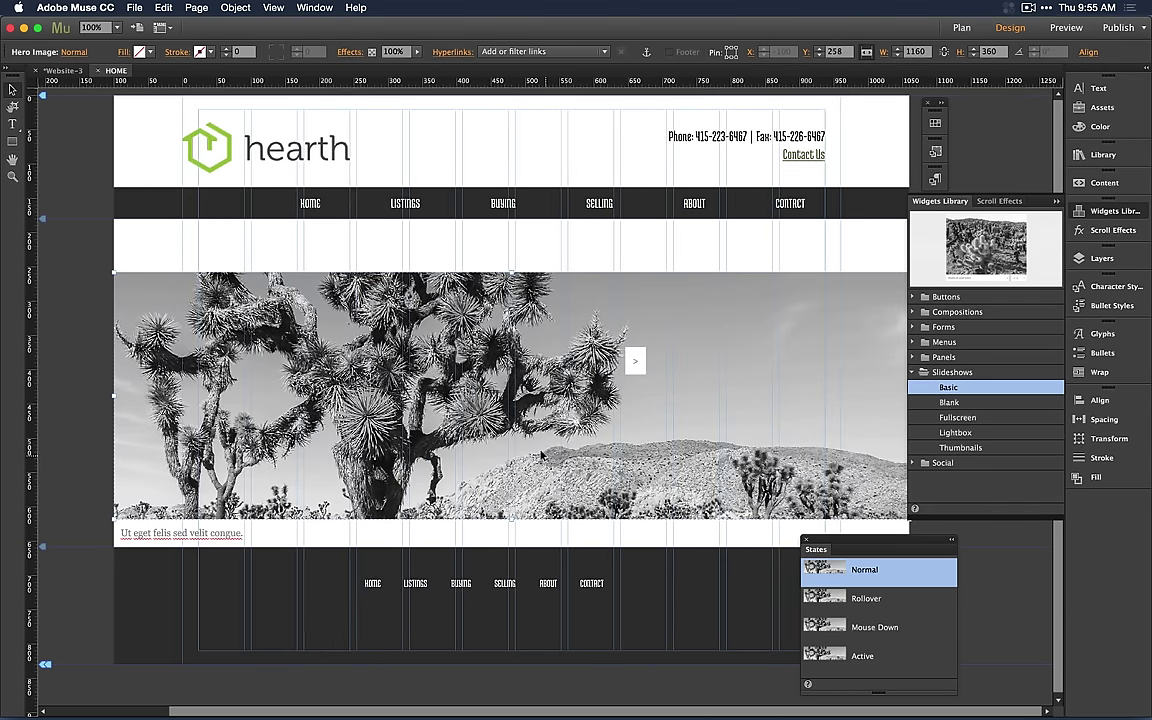
key(super+minus)
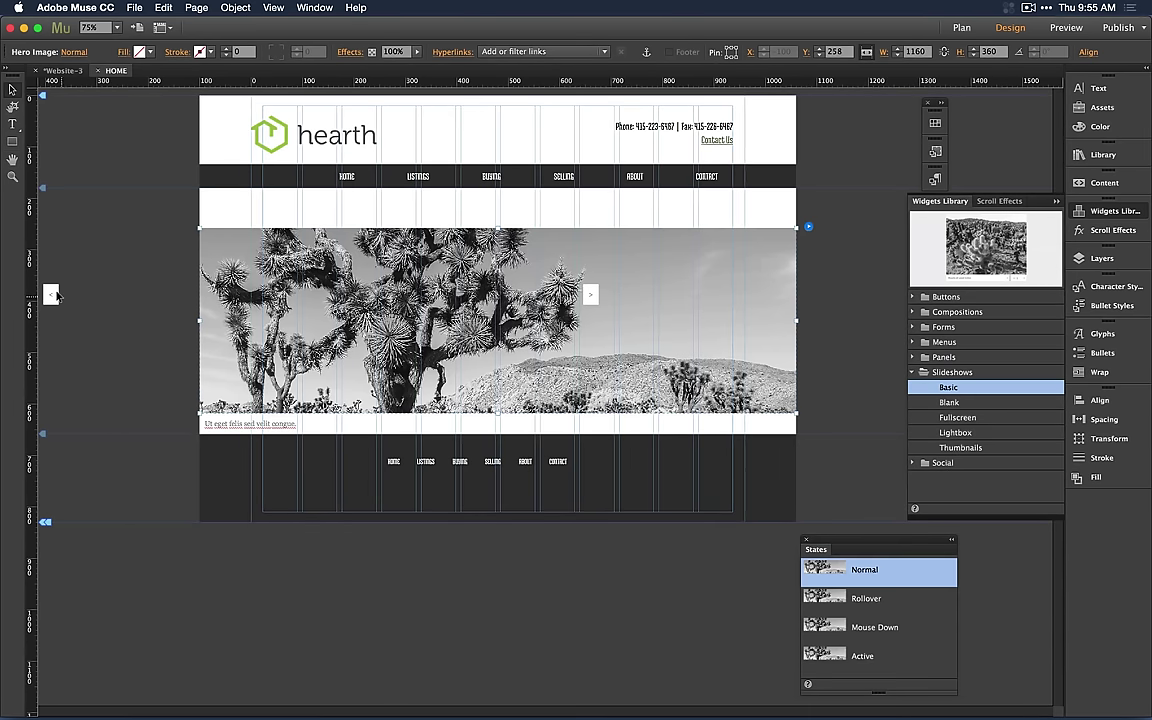
Place the previous and next arrows on the image's left and right edges.
click(36, 298)
click(48, 294)
click(48, 294)
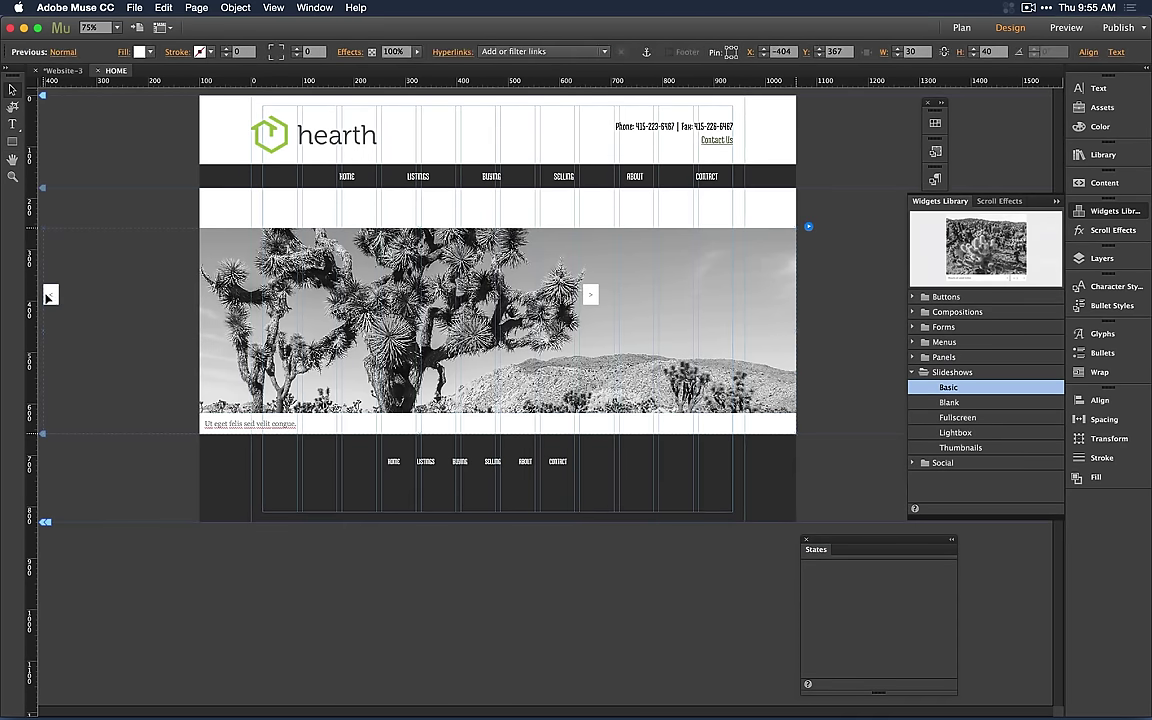
click(49, 294)
click(50, 294)
drag(50, 294, 222, 292)
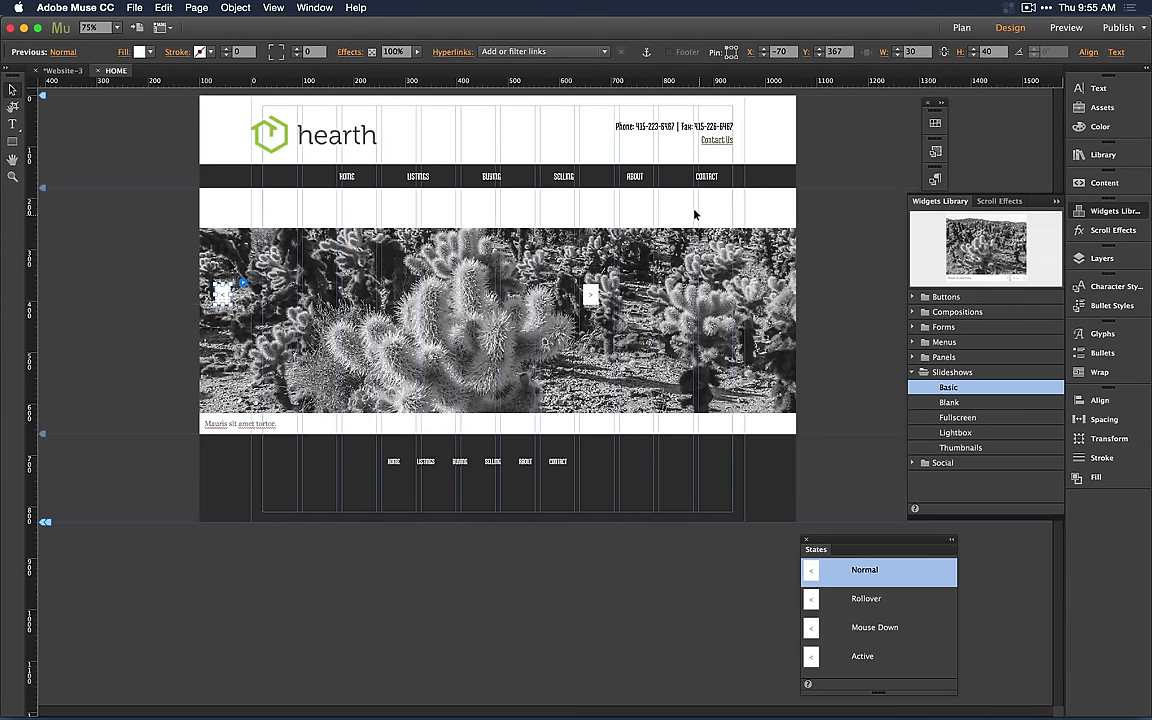
click(590, 294)
click(589, 296)
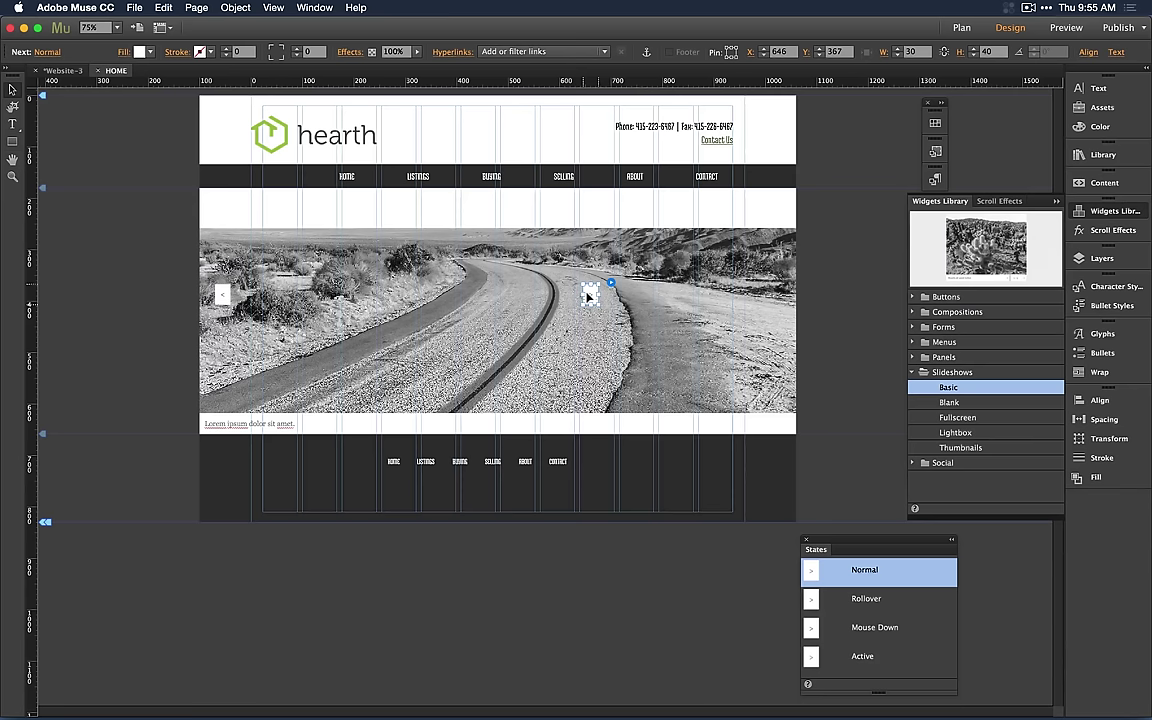
drag(590, 296, 776, 296)
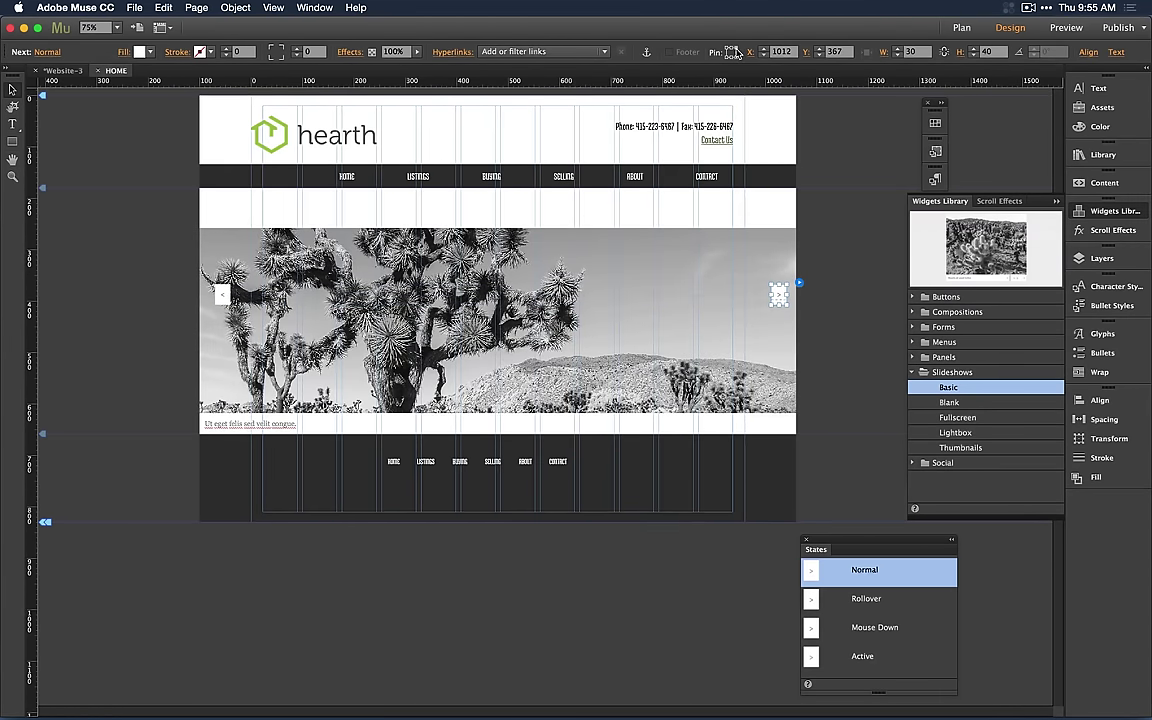
click(747, 212)
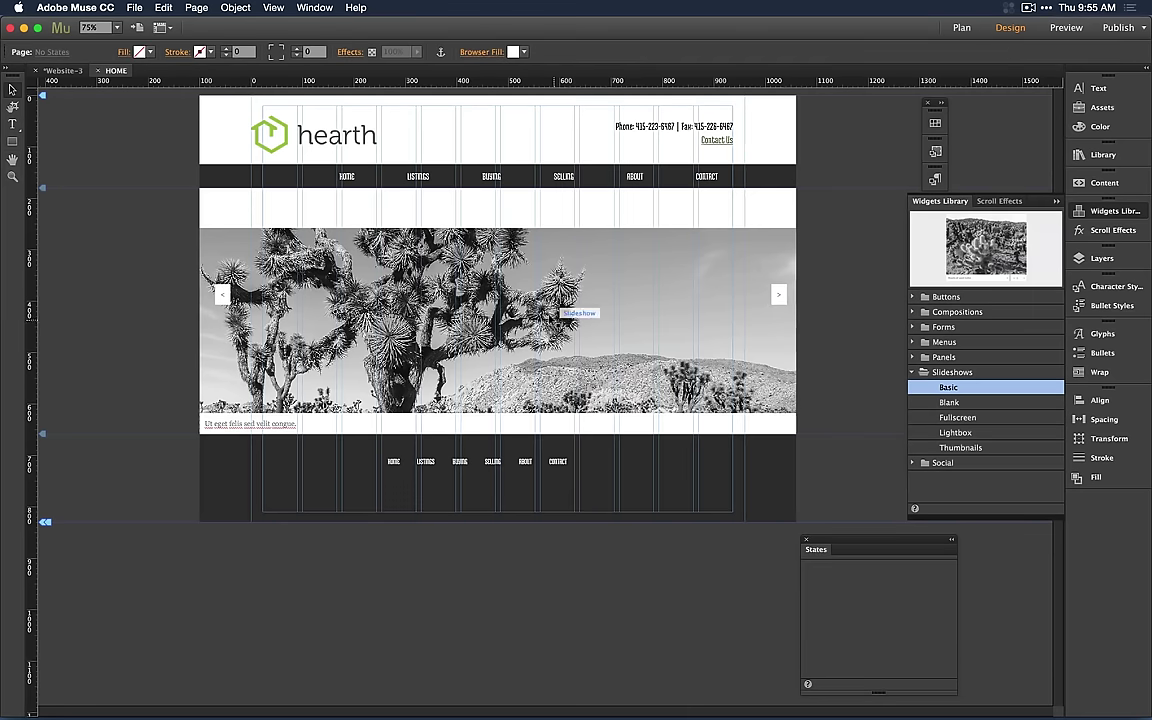
click(230, 423)
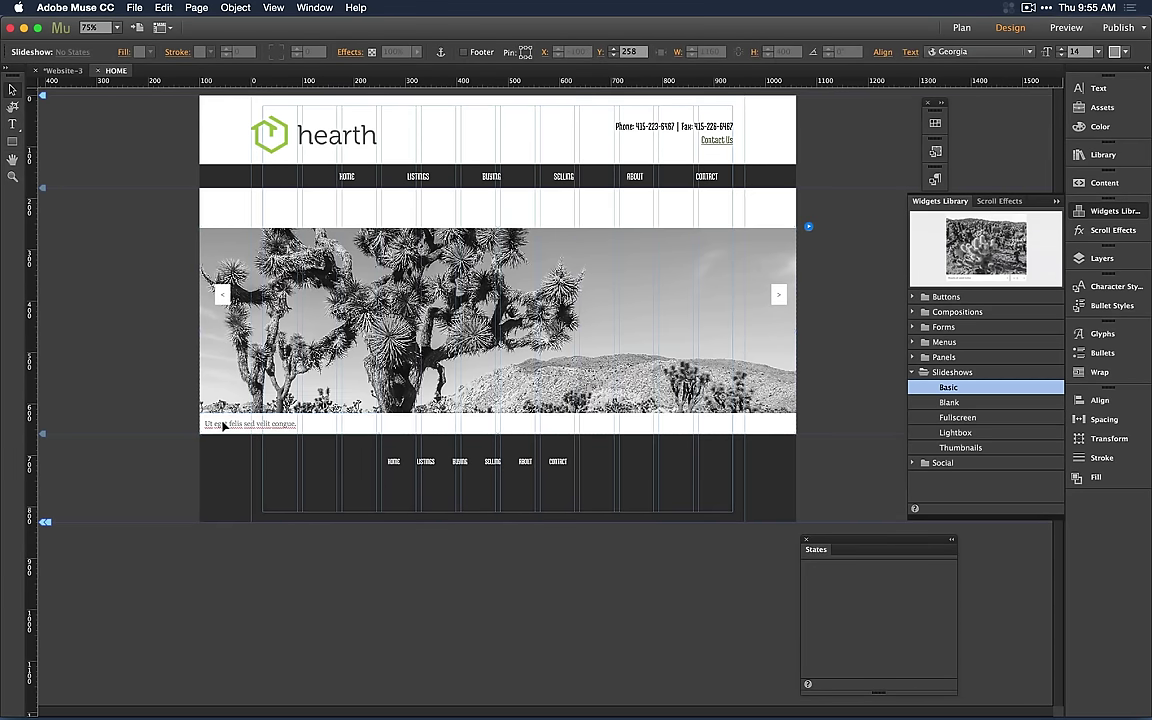
Move the caption onto the image's lower left and widen it.
drag(224, 425, 238, 380)
drag(389, 384, 466, 382)
click(626, 364)
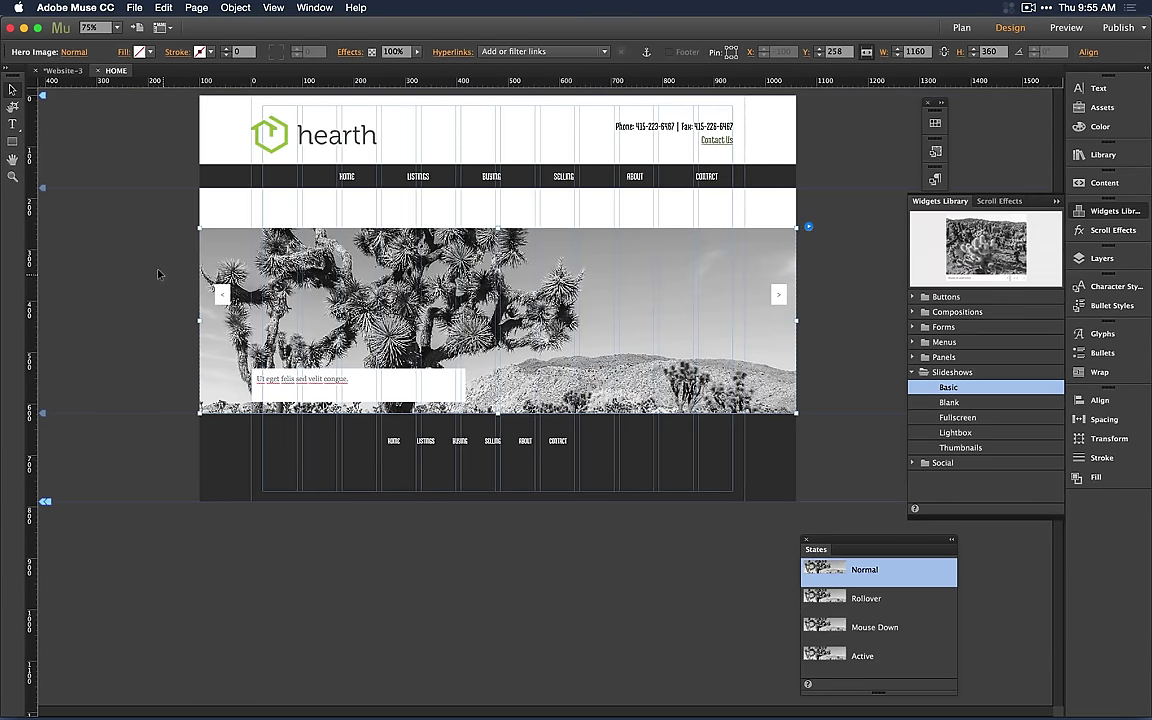
Move the whole slideshow up directly beneath the nav bar.
key(Escape)
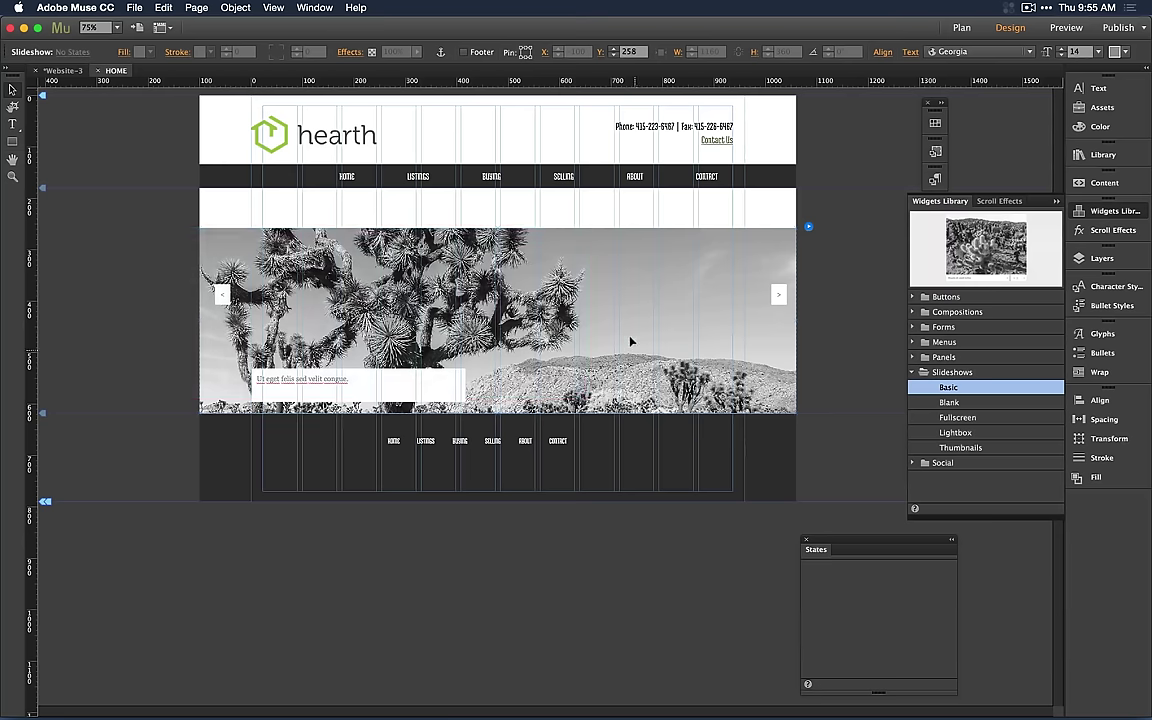
drag(630, 342, 658, 305)
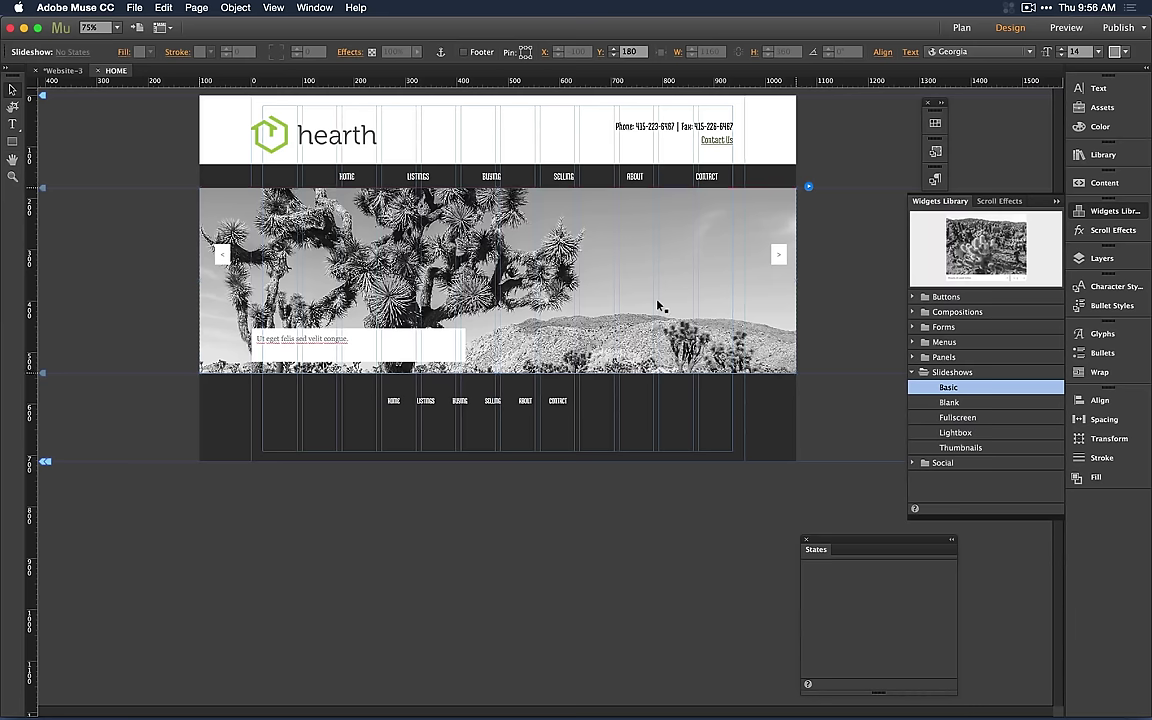
click(829, 315)
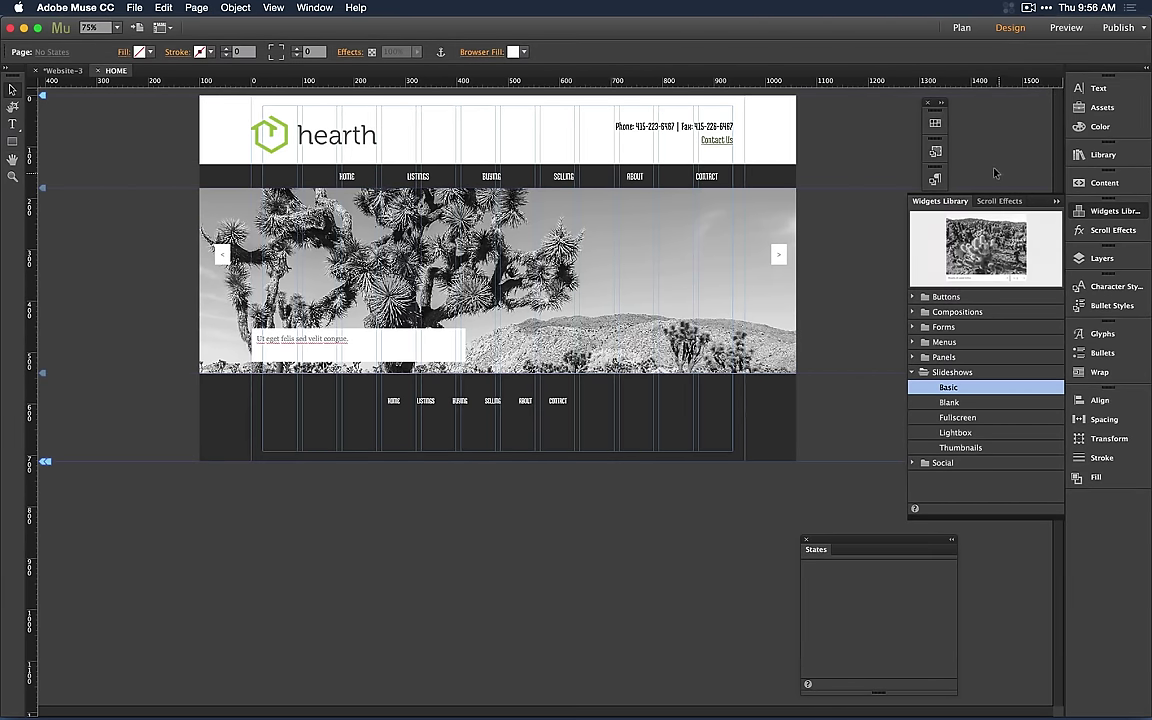
Show the Layers panel and rename Layer 1 to Main.
click(314, 8)
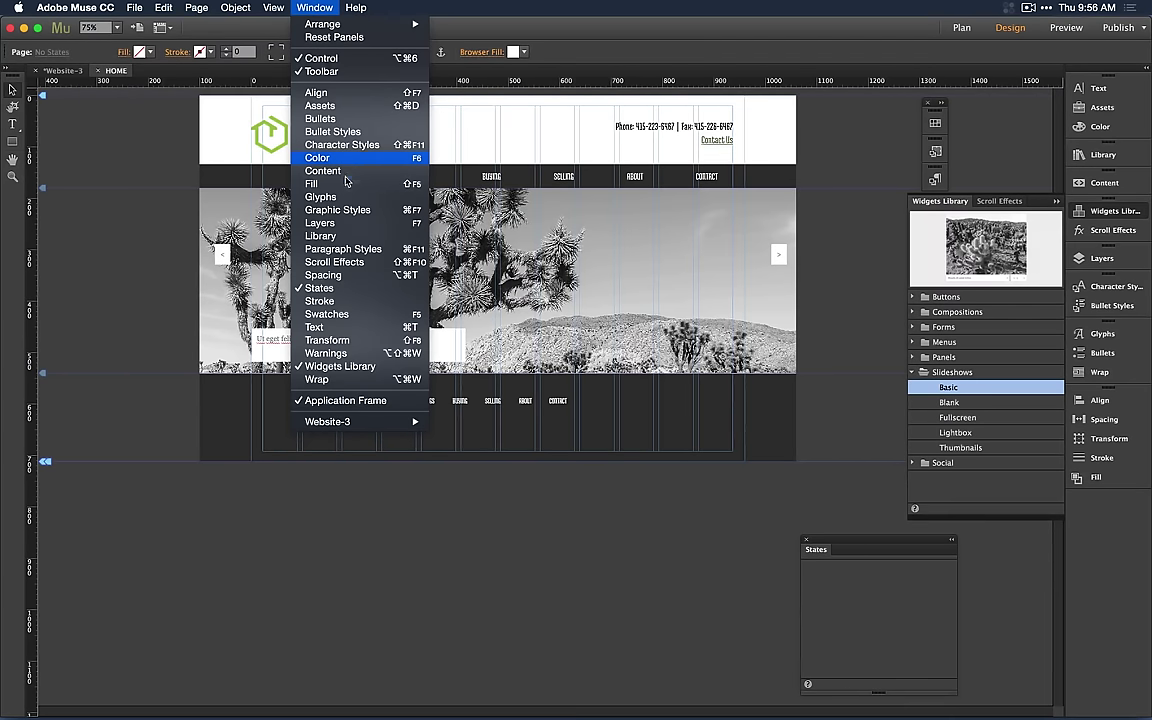
click(334, 222)
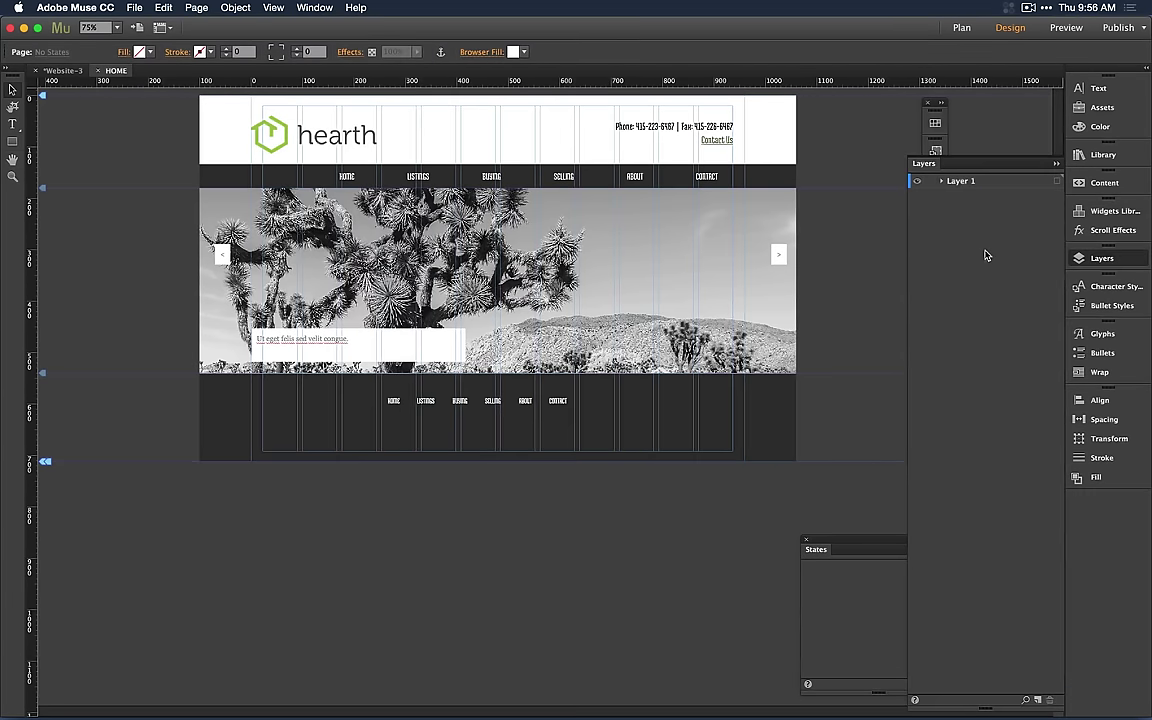
double_click(951, 182)
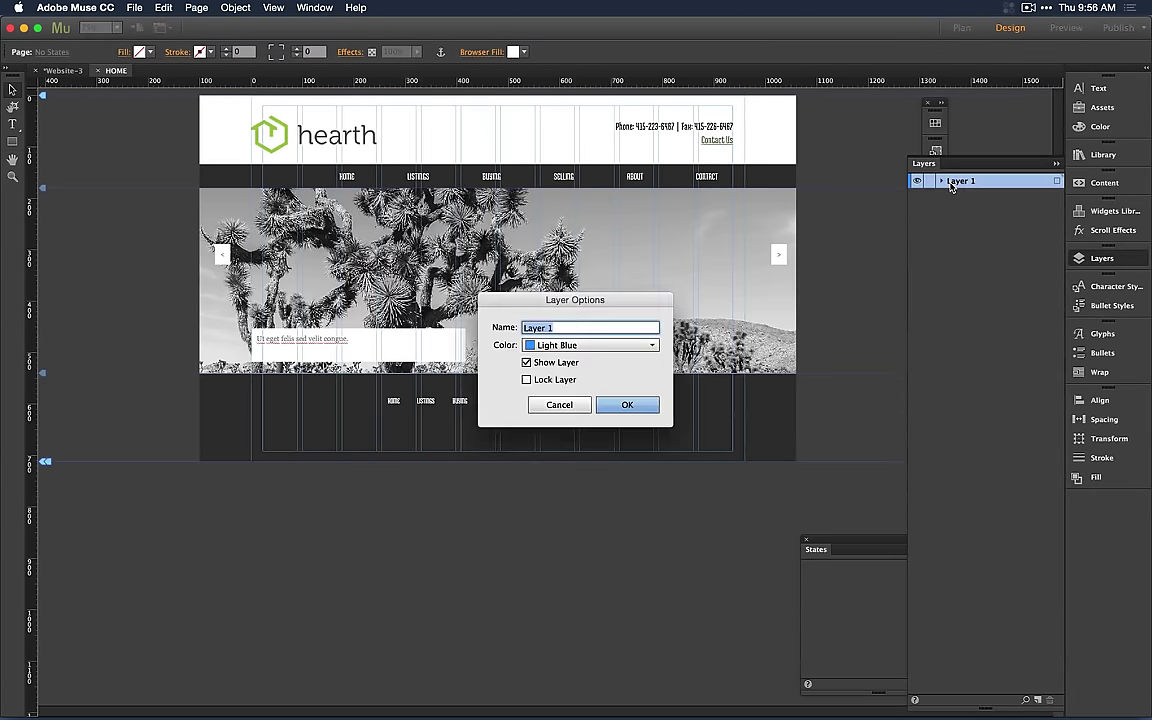
text(Main)
key(Return)
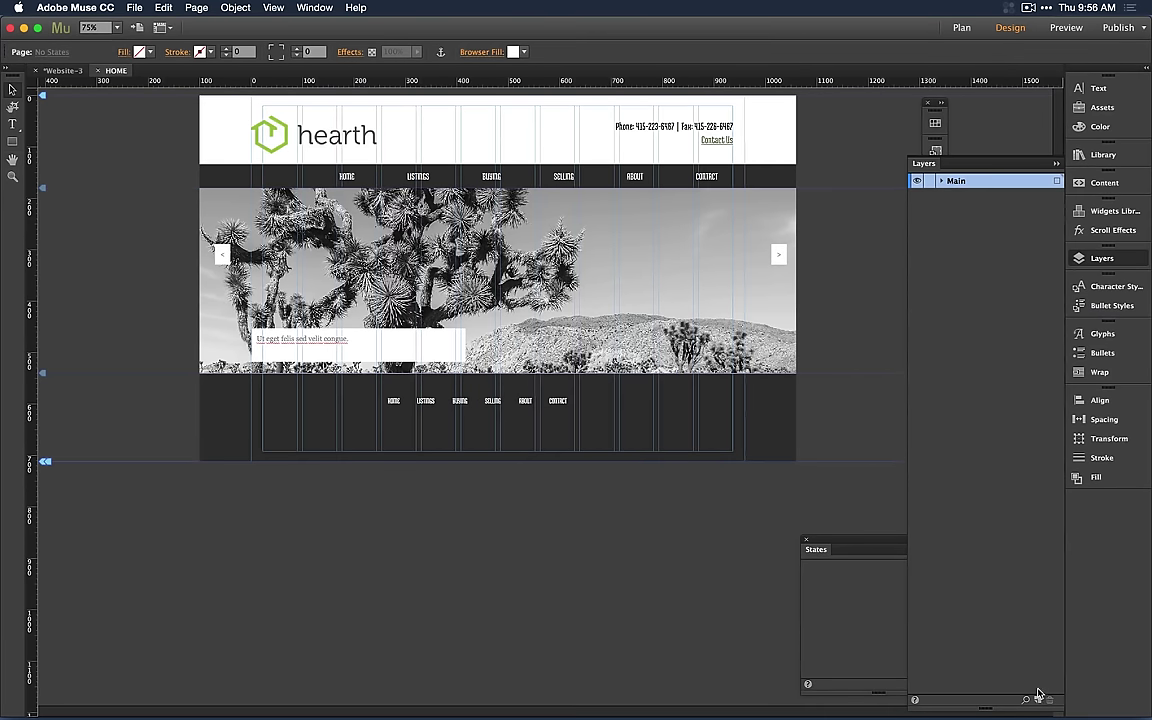
Add a second layer named TopNav.
click(1037, 700)
double_click(965, 186)
text(TO)
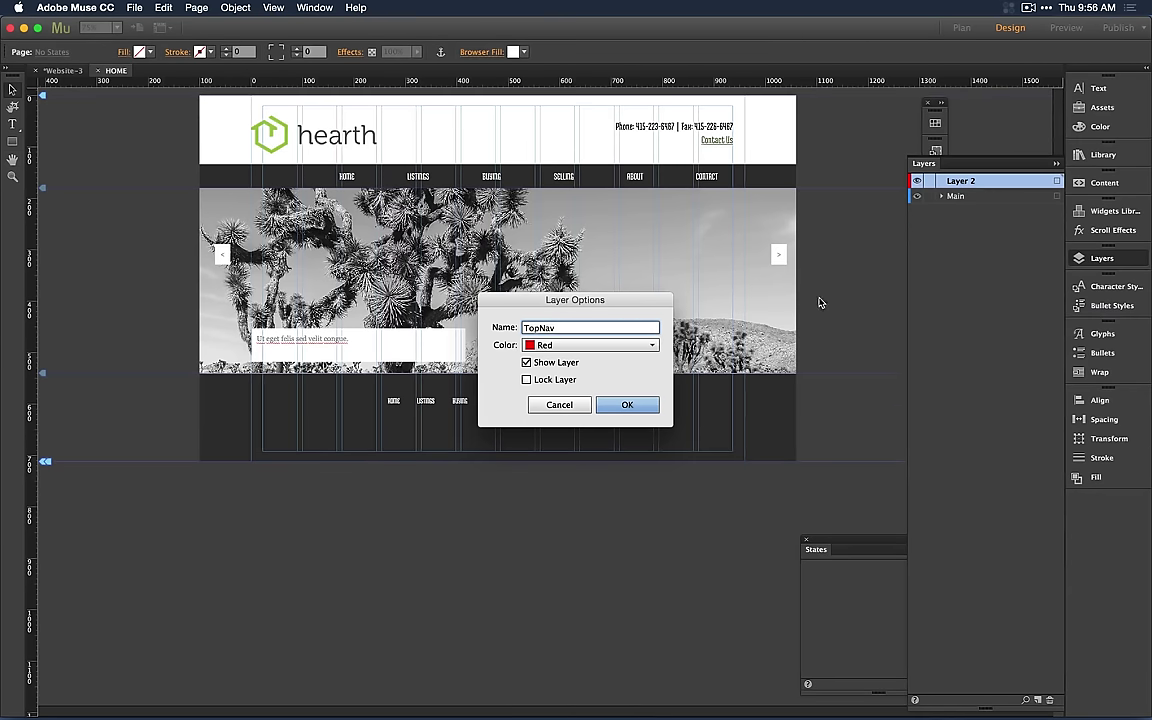
click(628, 404)
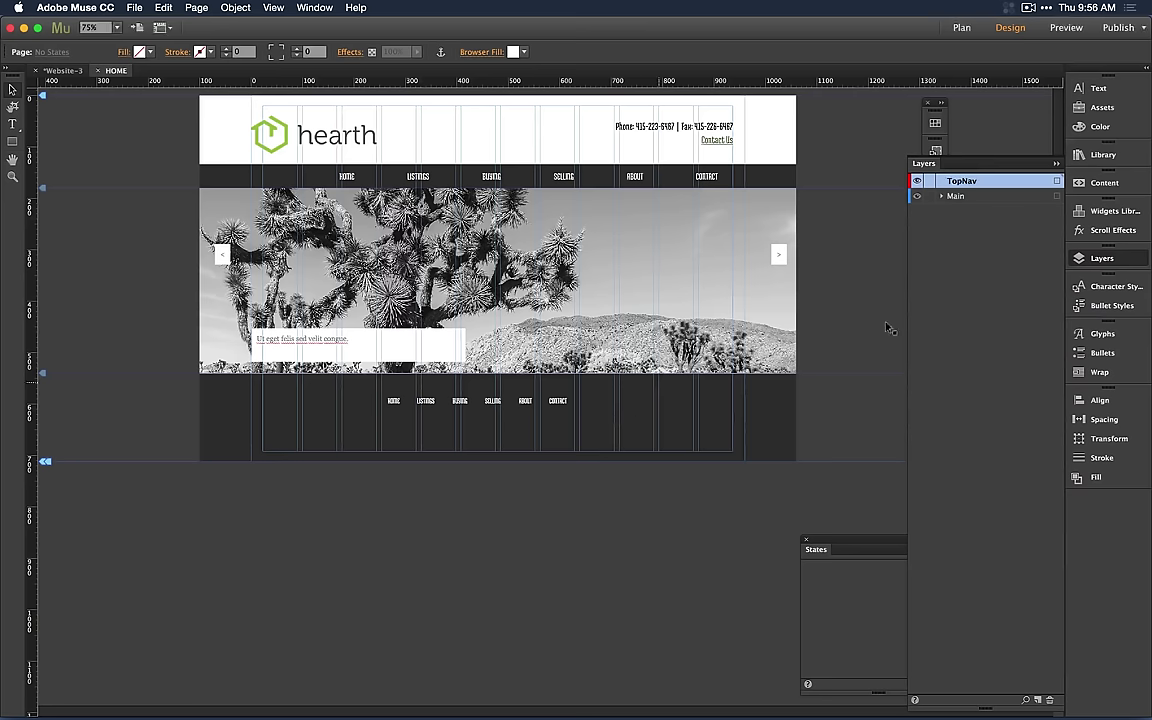
Add a third layer, move it to the bottom of the stack, name it Footer, and return to Plan view.
click(1039, 700)
drag(963, 189, 945, 229)
double_click(970, 213)
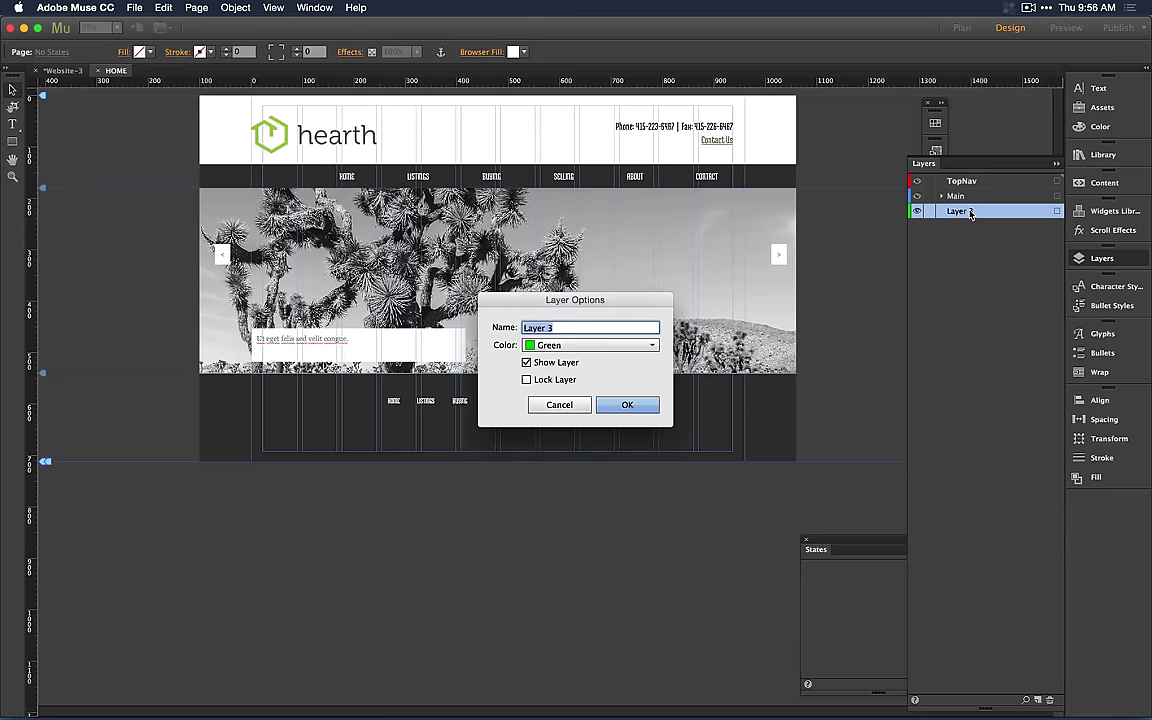
text(F)
text(ooot)
key(Return)
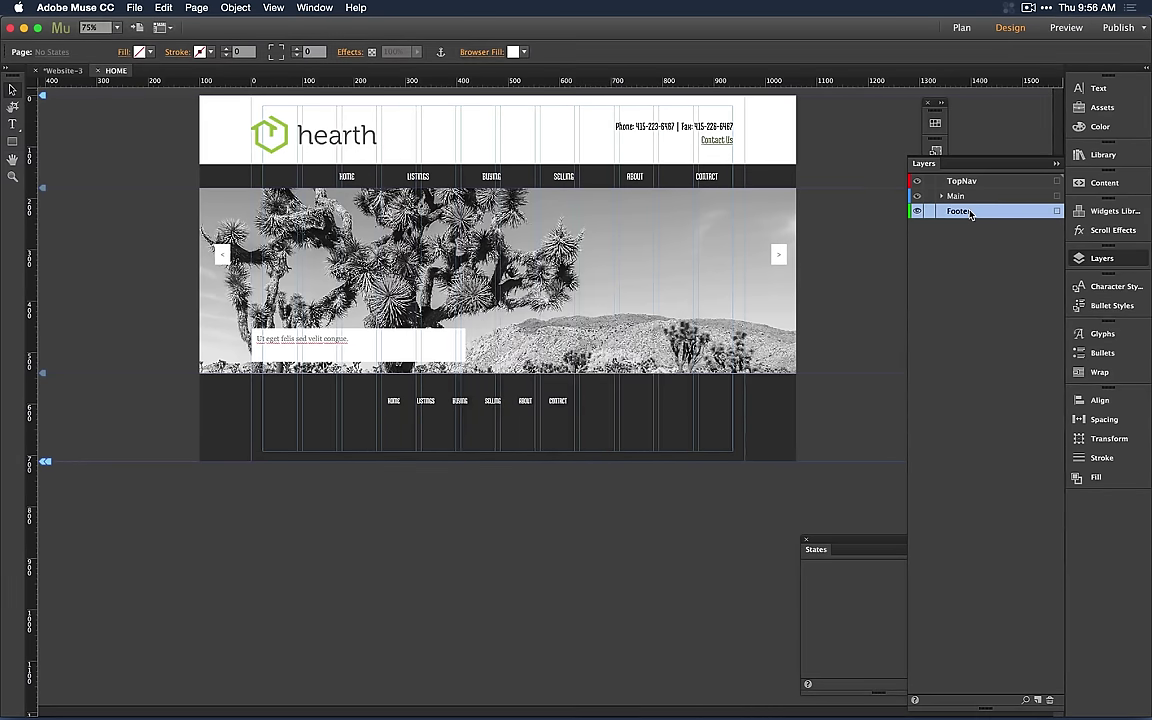
key(super+m)
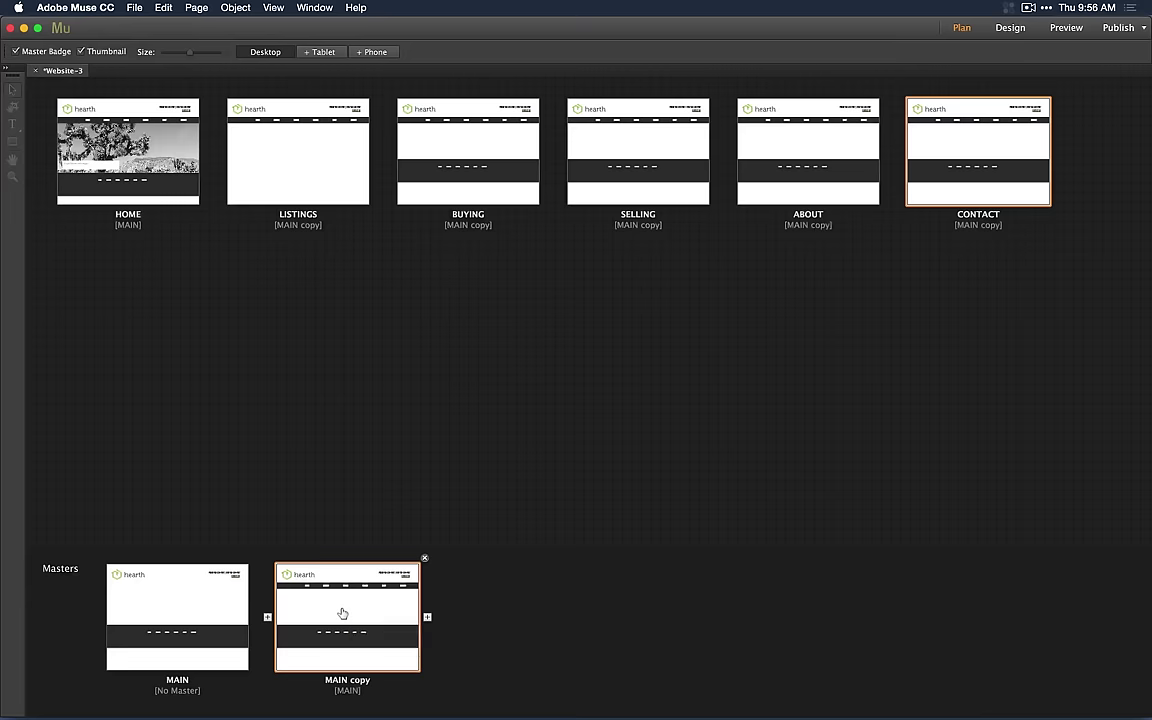
Move the MAIN copy master's nav bar onto the TopNav layer.
double_click(342, 613)
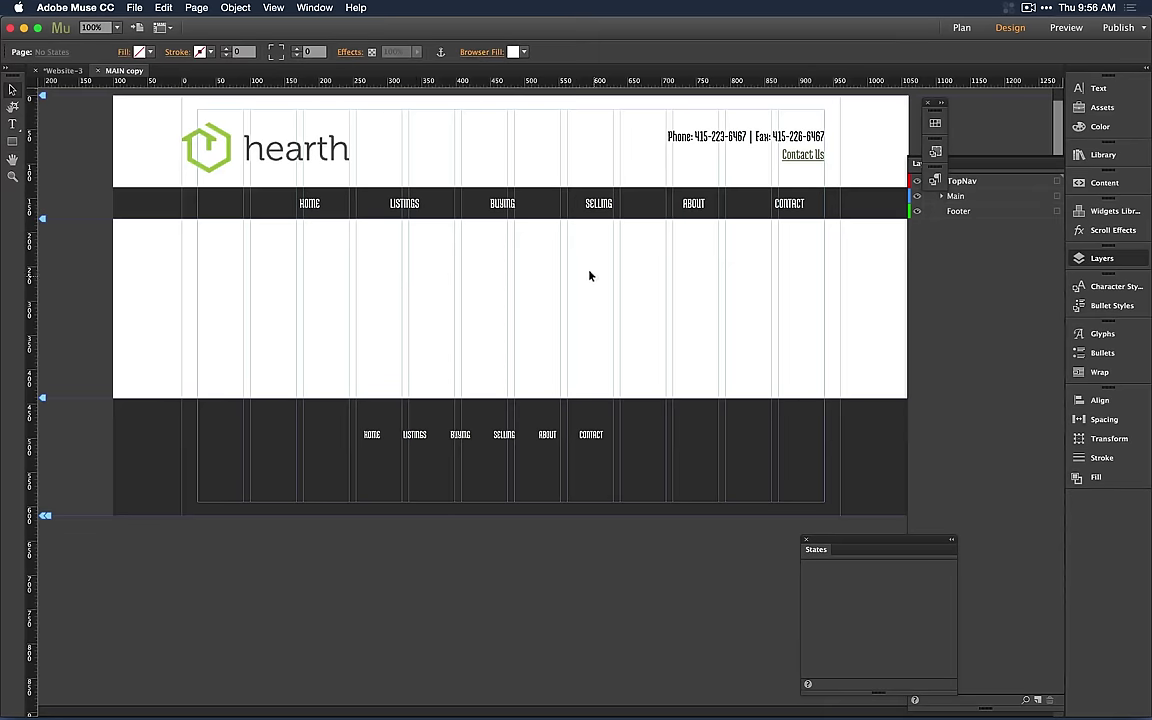
drag(86, 108, 829, 225)
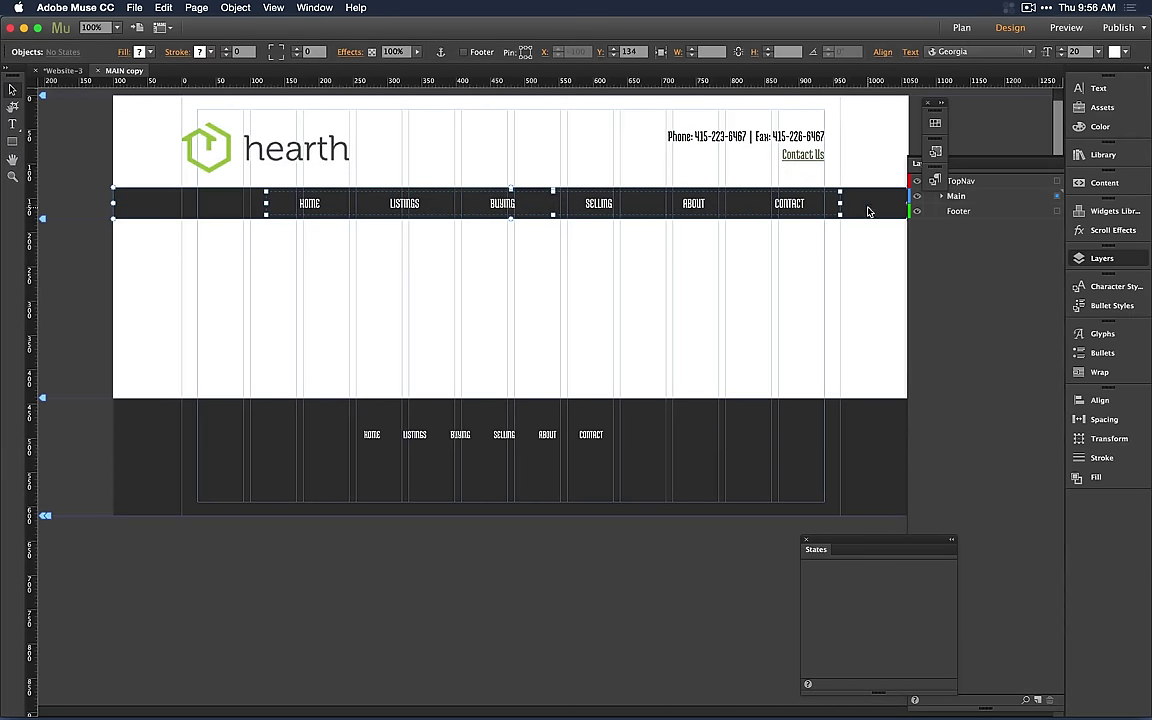
right_click(866, 208)
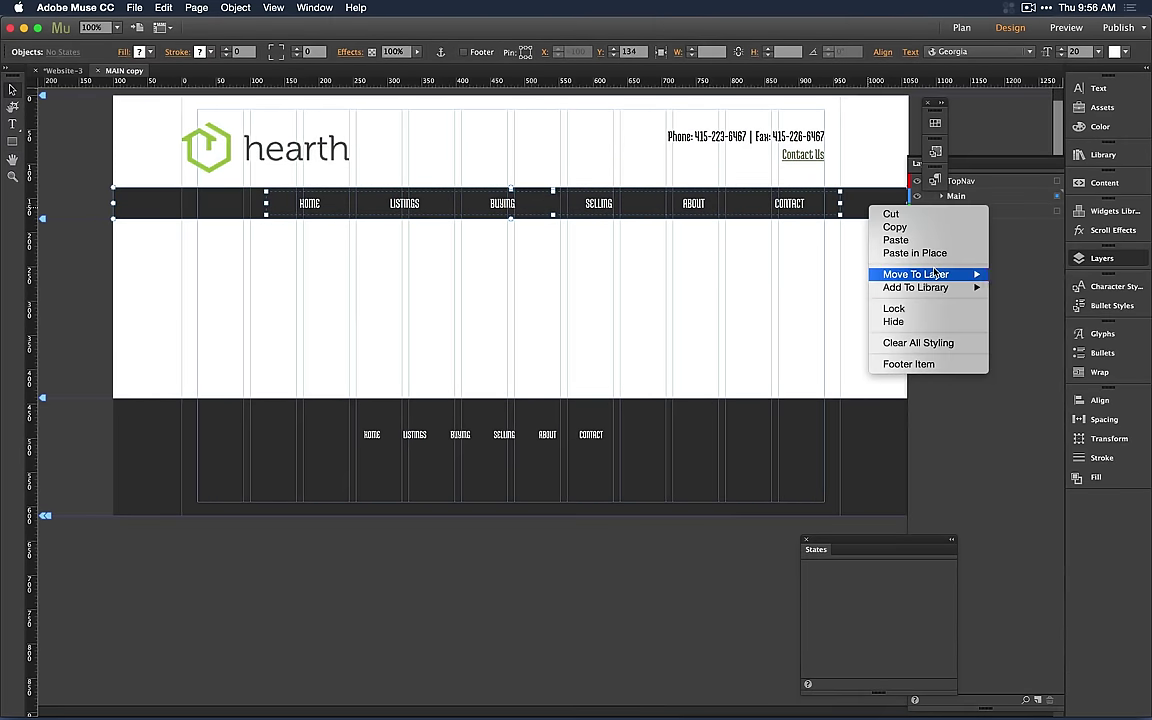
mouse_move(935, 274)
click(1016, 274)
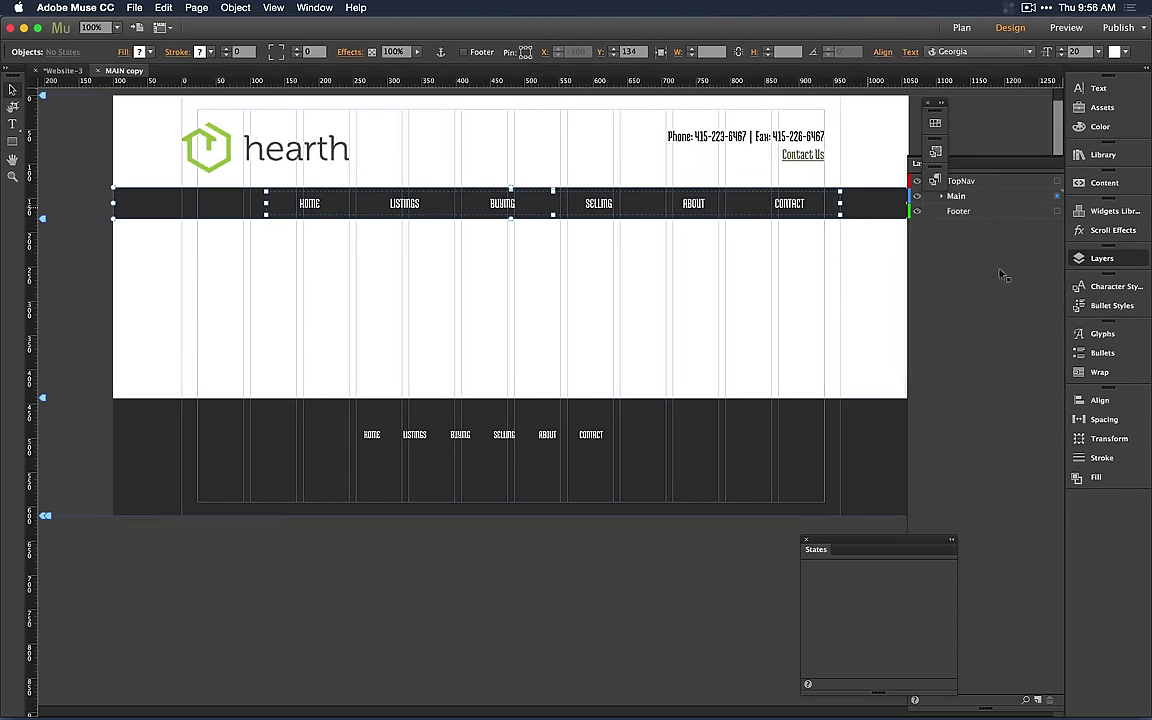
click(740, 262)
key(super+m)
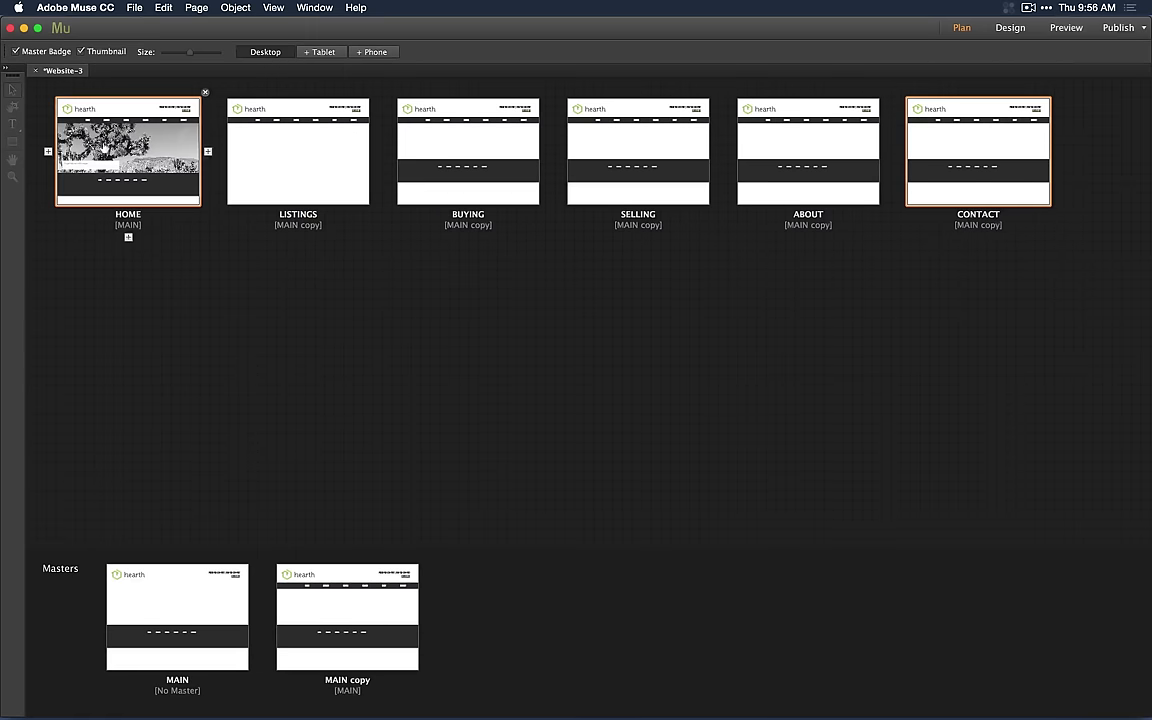
Move the MAIN master's hearth logo and contact details onto TopNav, then return to Plan view.
double_click(140, 608)
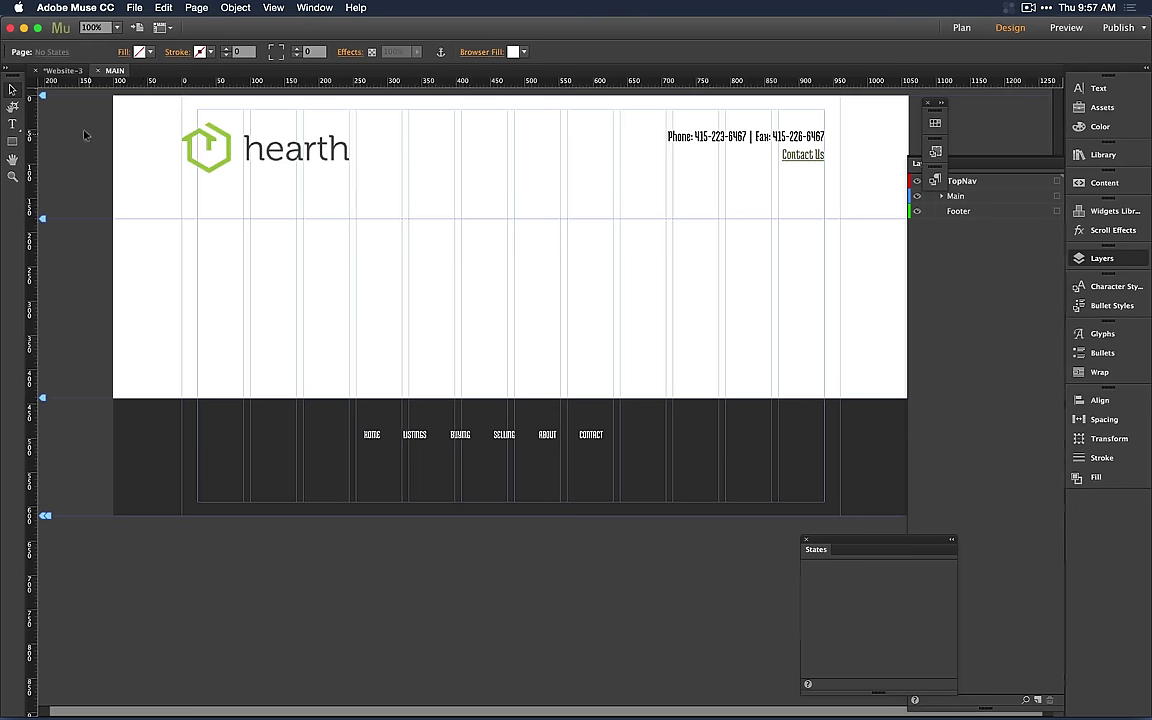
drag(57, 103, 781, 177)
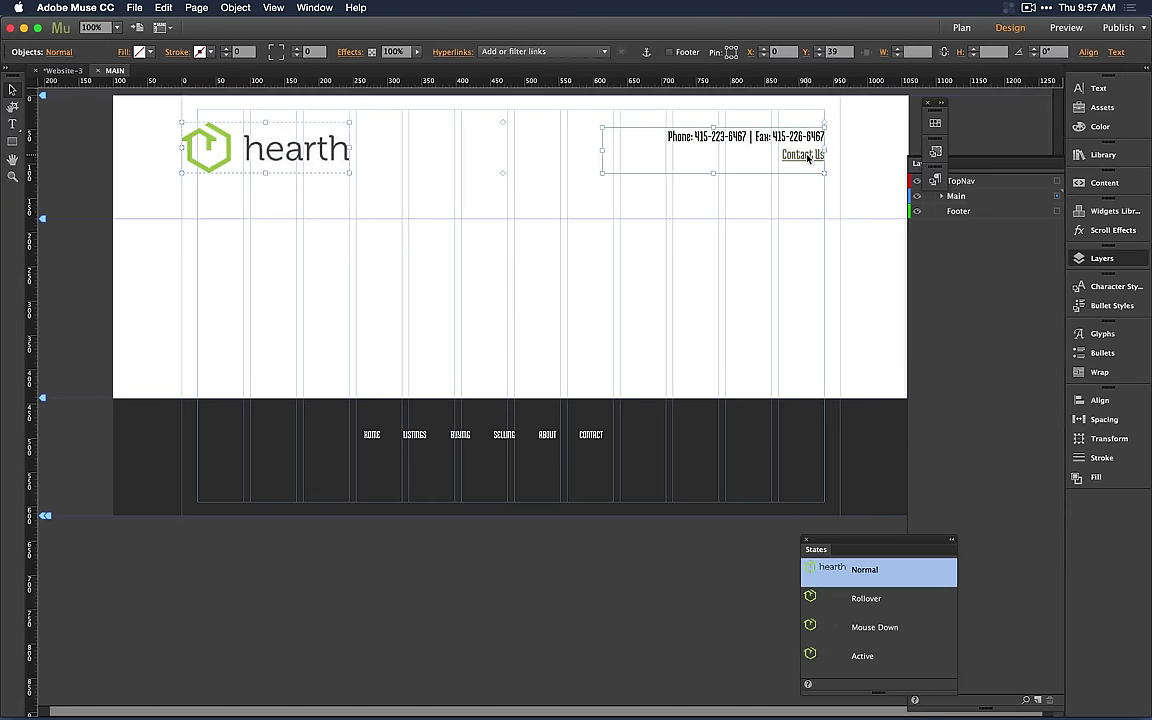
right_click(810, 155)
mouse_move(895, 224)
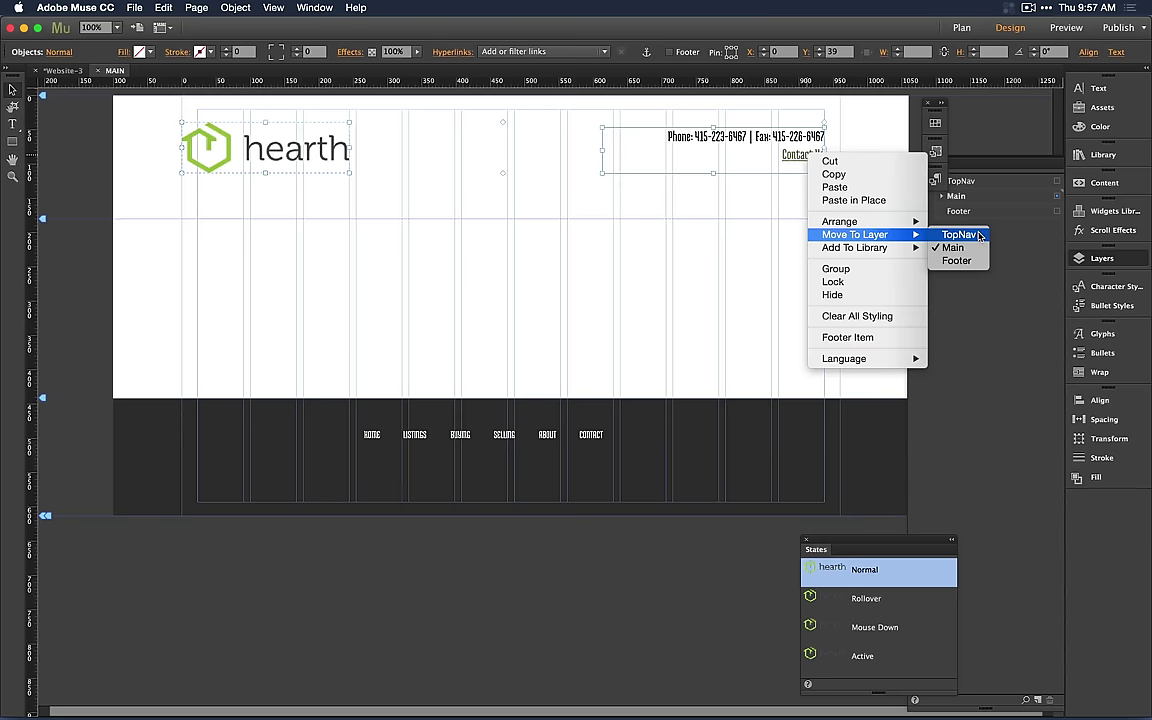
click(990, 234)
key(super+m)
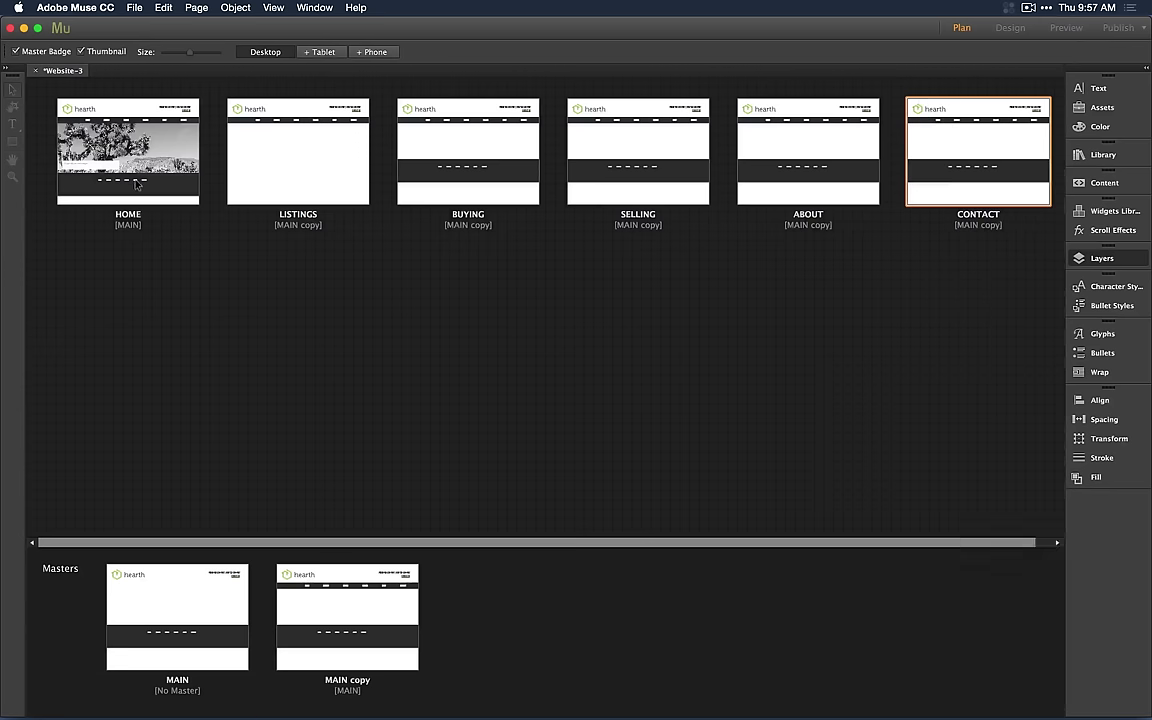
Open the HOME page and check which layer the navigation menu bar is on.
double_click(116, 146)
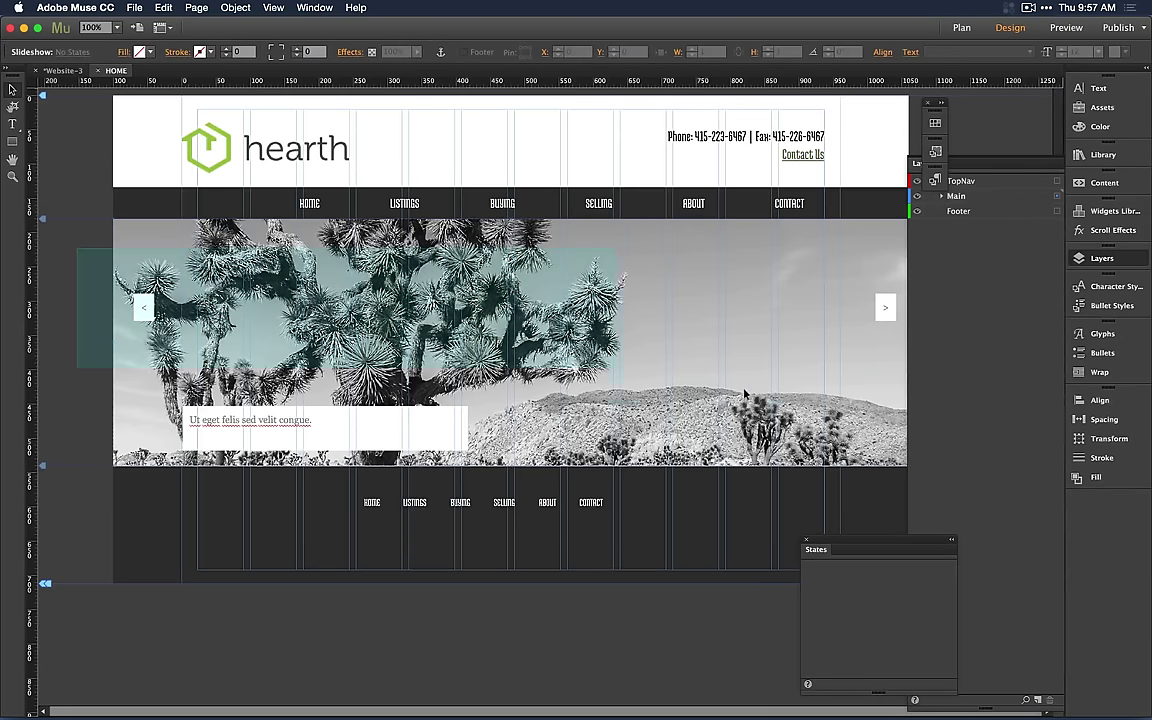
click(806, 374)
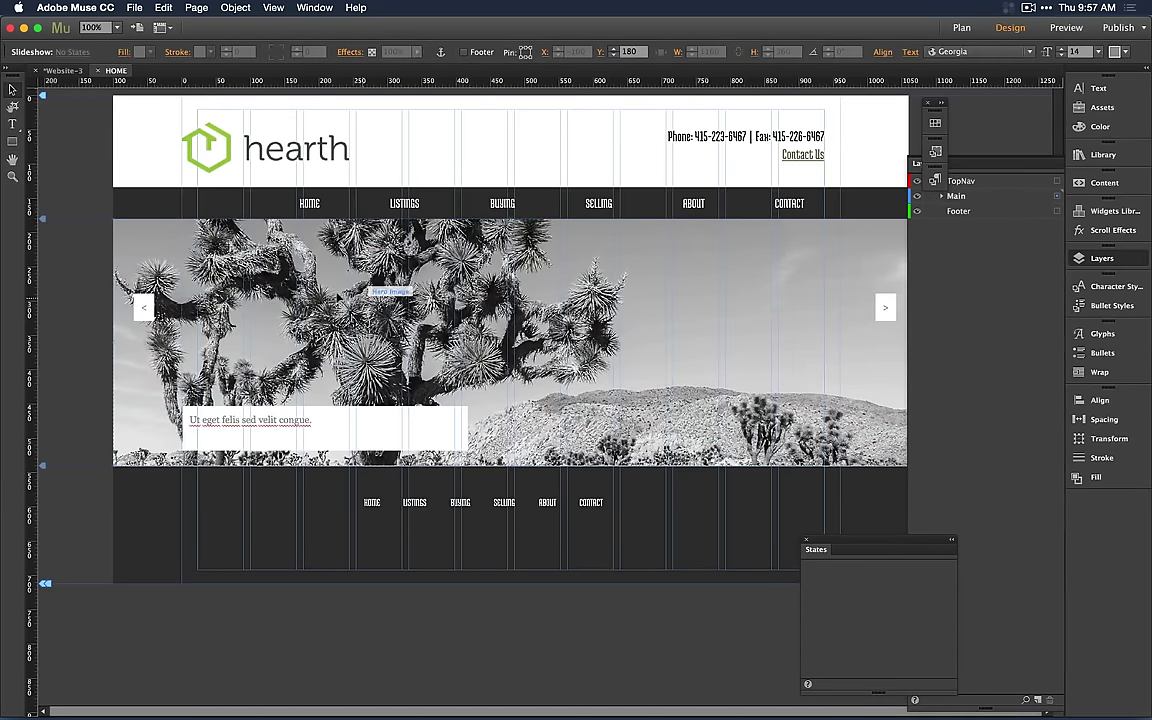
click(303, 265)
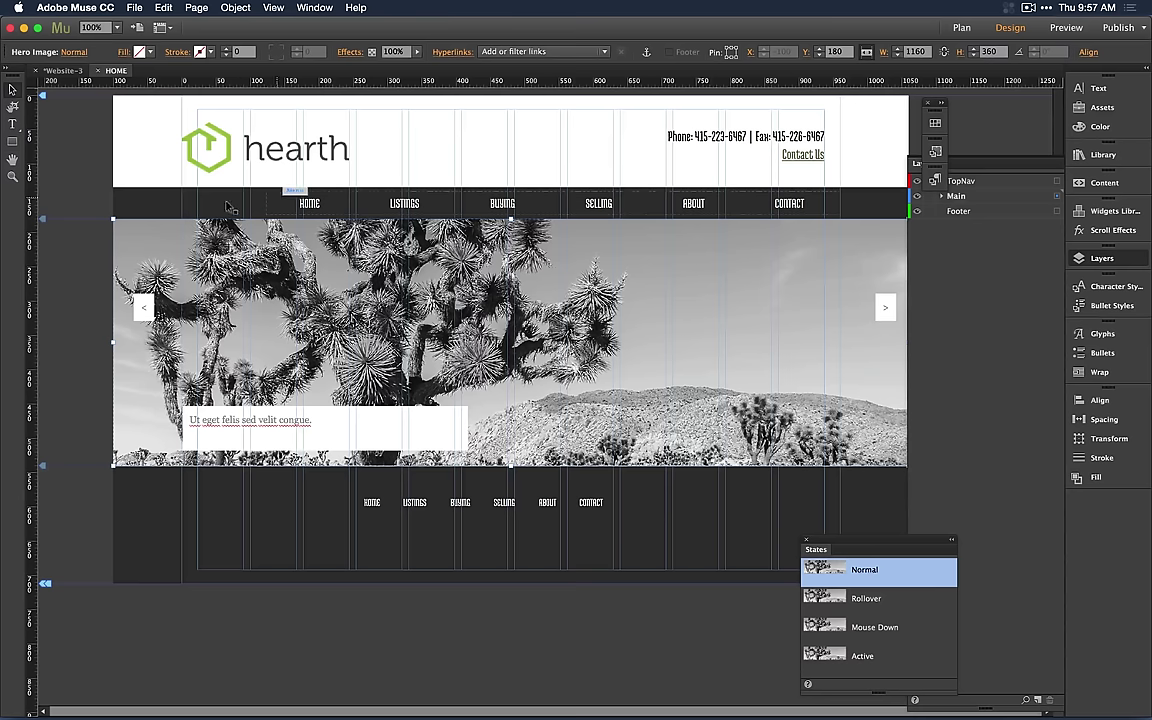
click(82, 172)
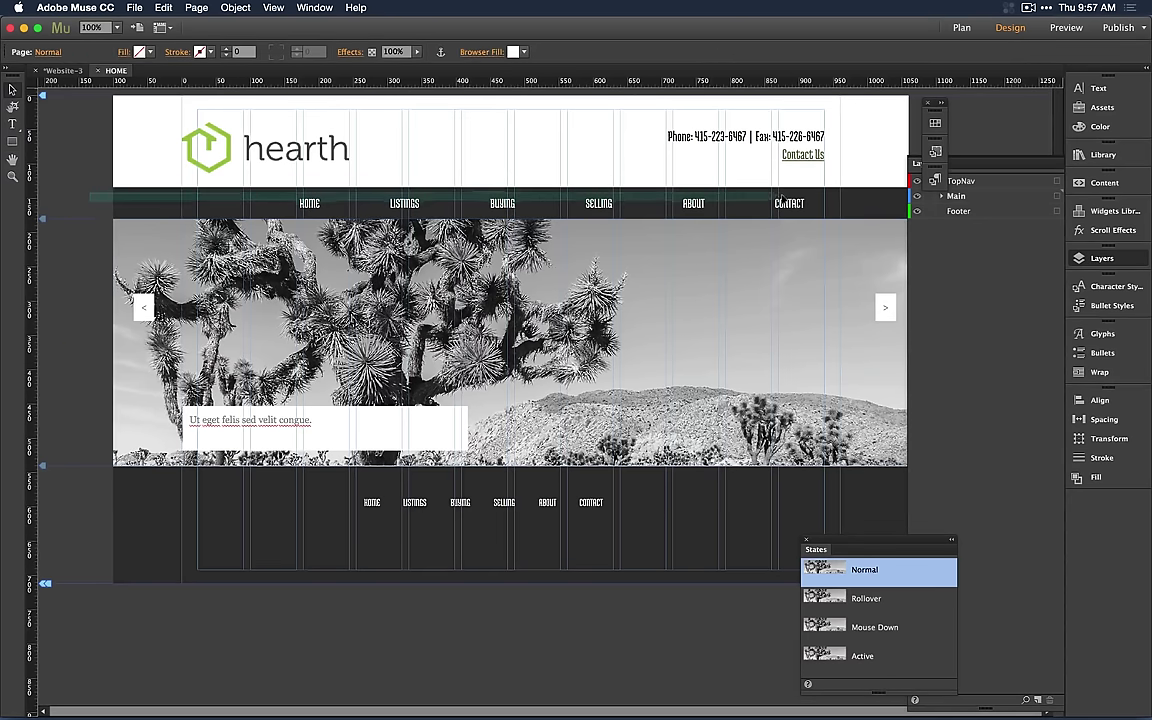
click(727, 184)
click(483, 204)
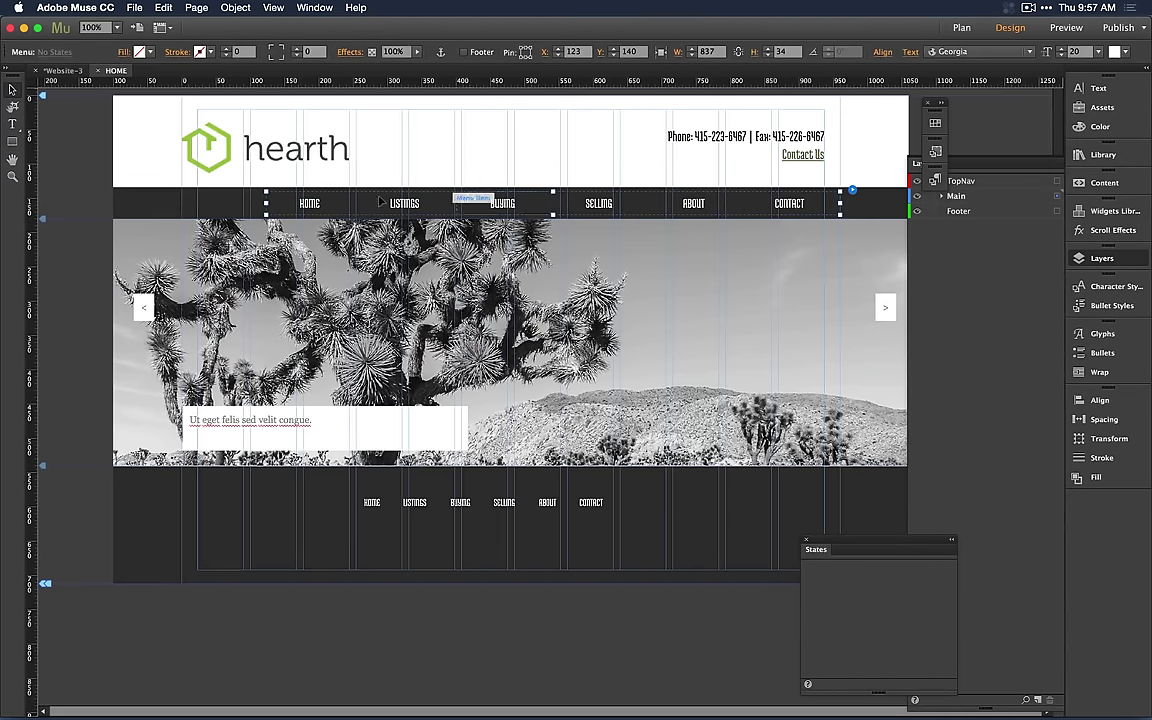
right_click(225, 203)
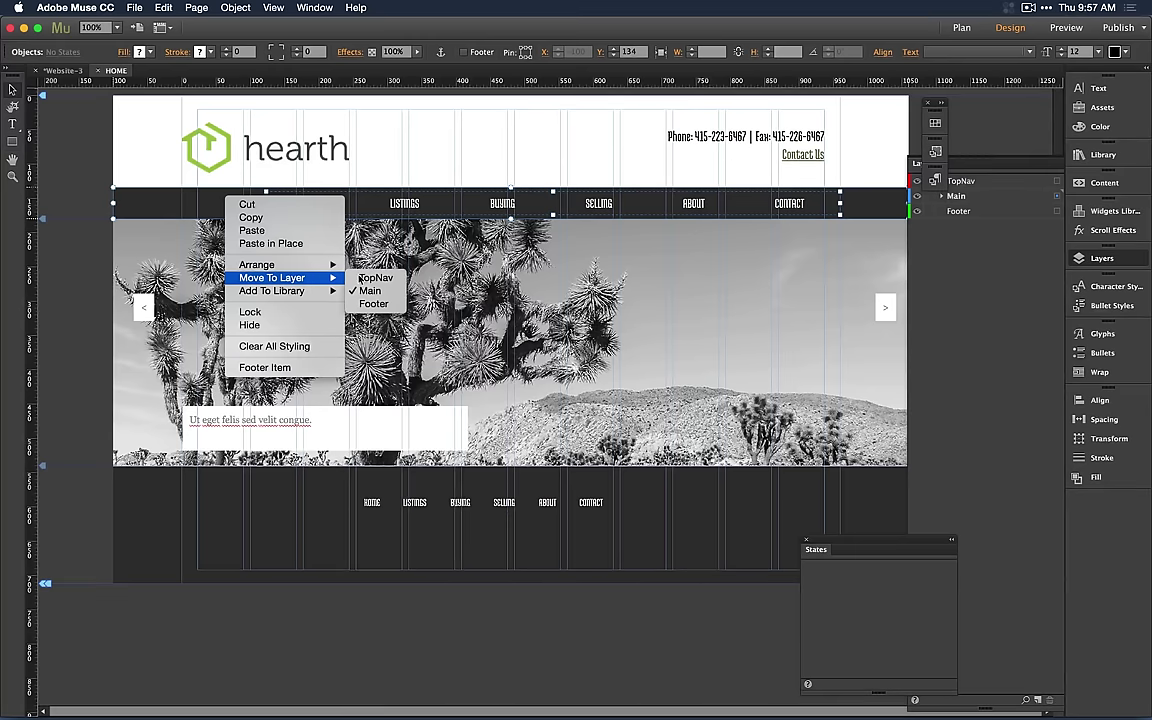
click(62, 270)
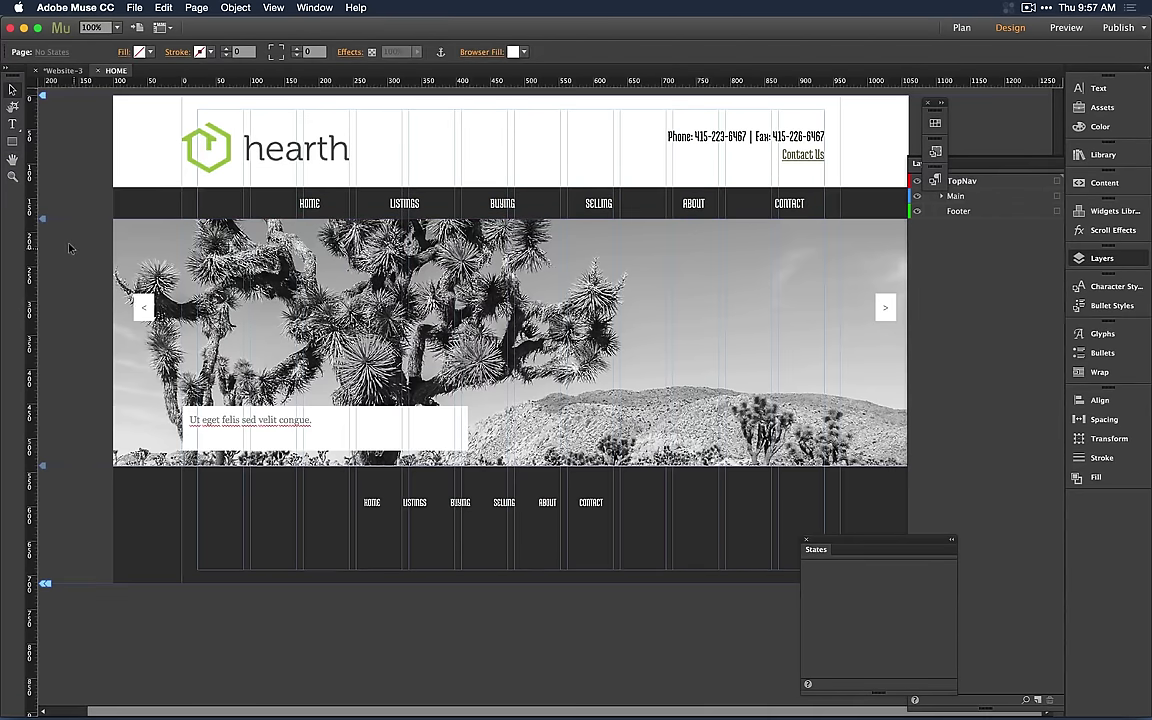
Check the hero slideshow's layer, leaving it on Main.
drag(74, 248, 806, 432)
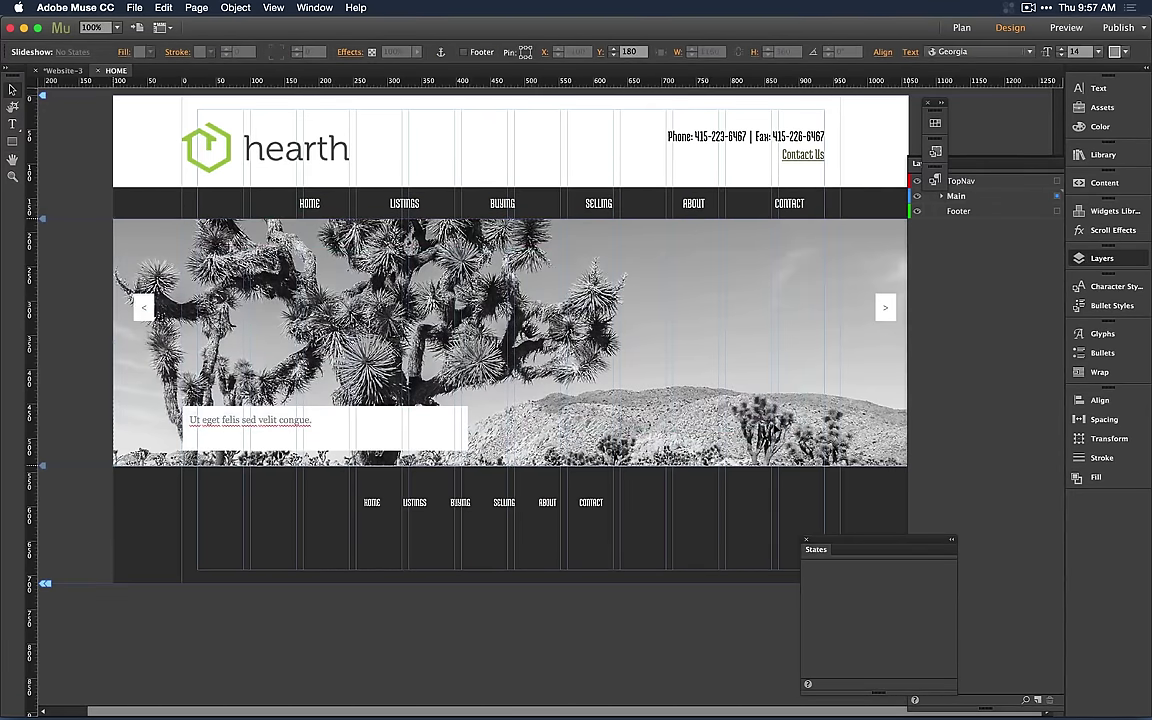
click(651, 328)
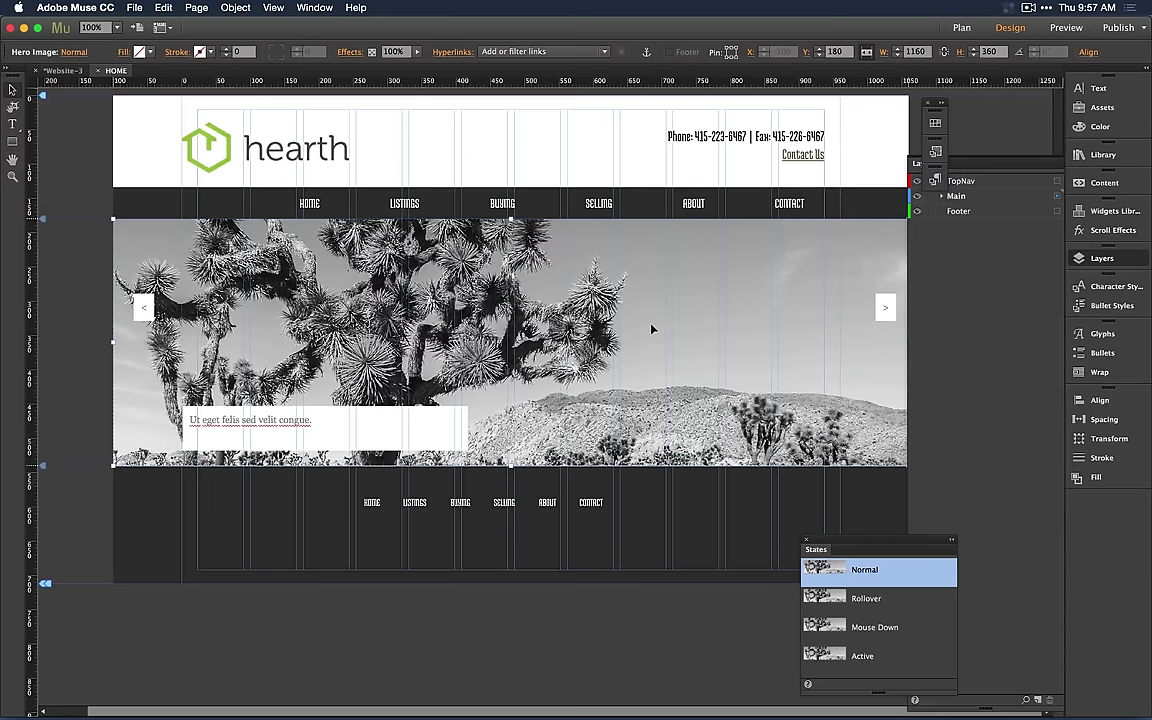
drag(62, 226, 300, 379)
right_click(293, 321)
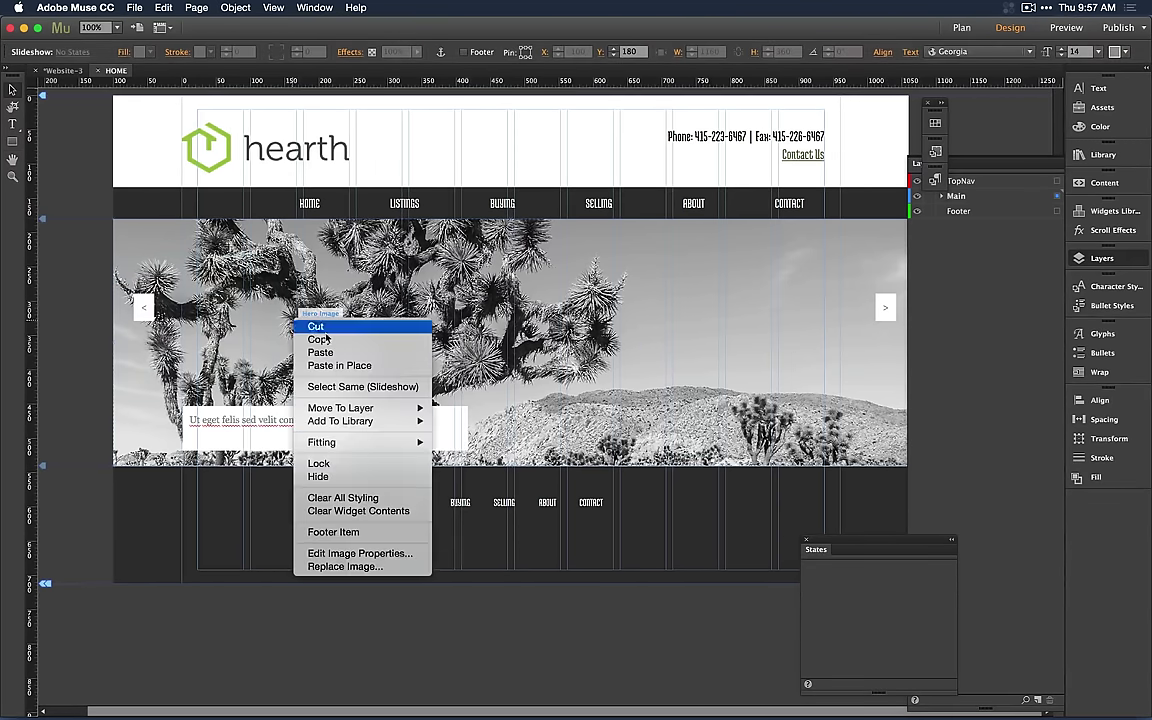
mouse_move(365, 408)
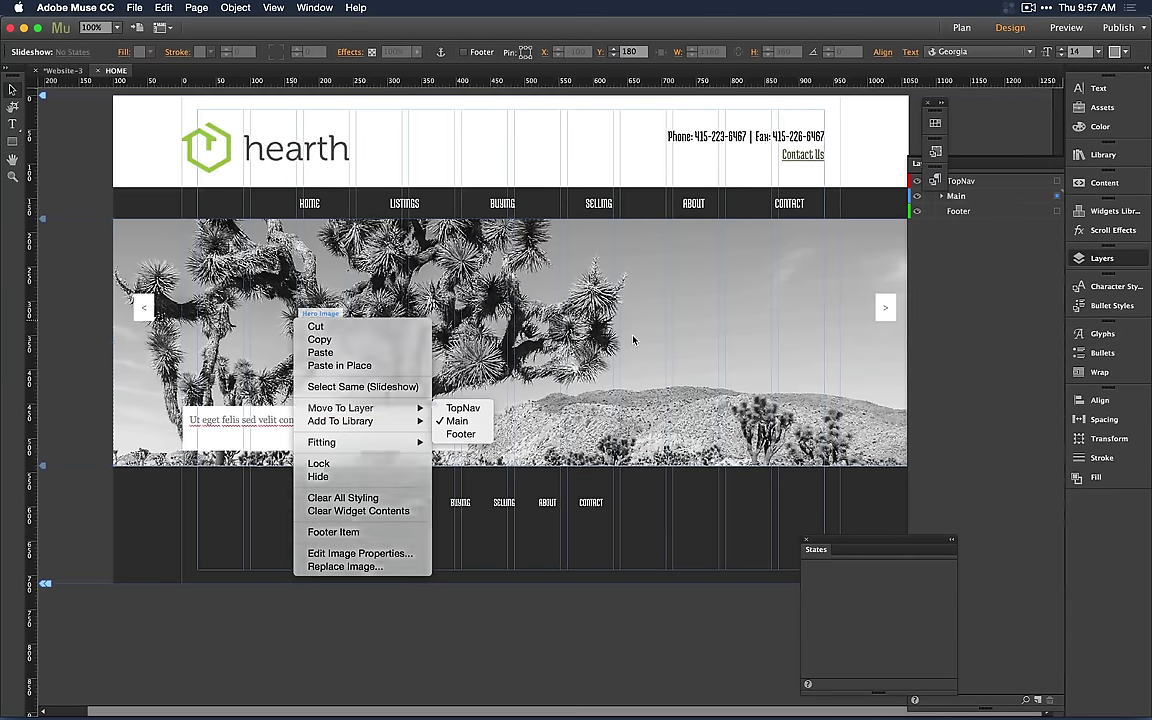
click(473, 424)
click(513, 300)
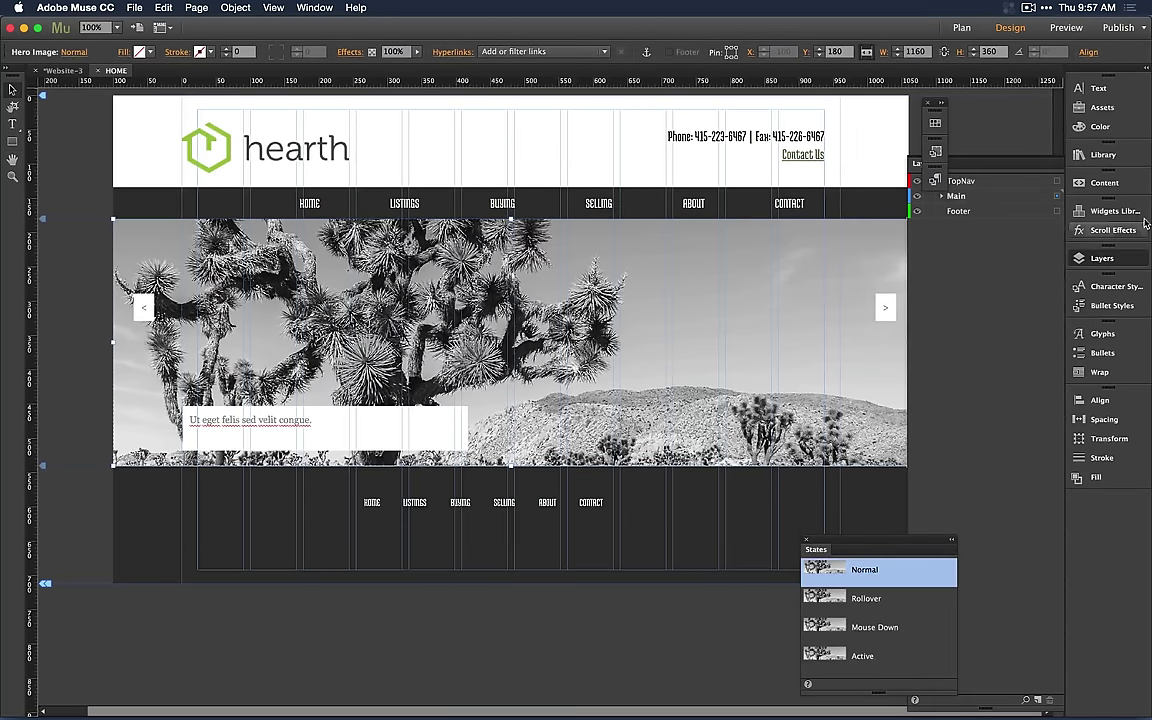
Zoom to 75% and place the text_block library listing below the HOME slideshow.
click(1110, 157)
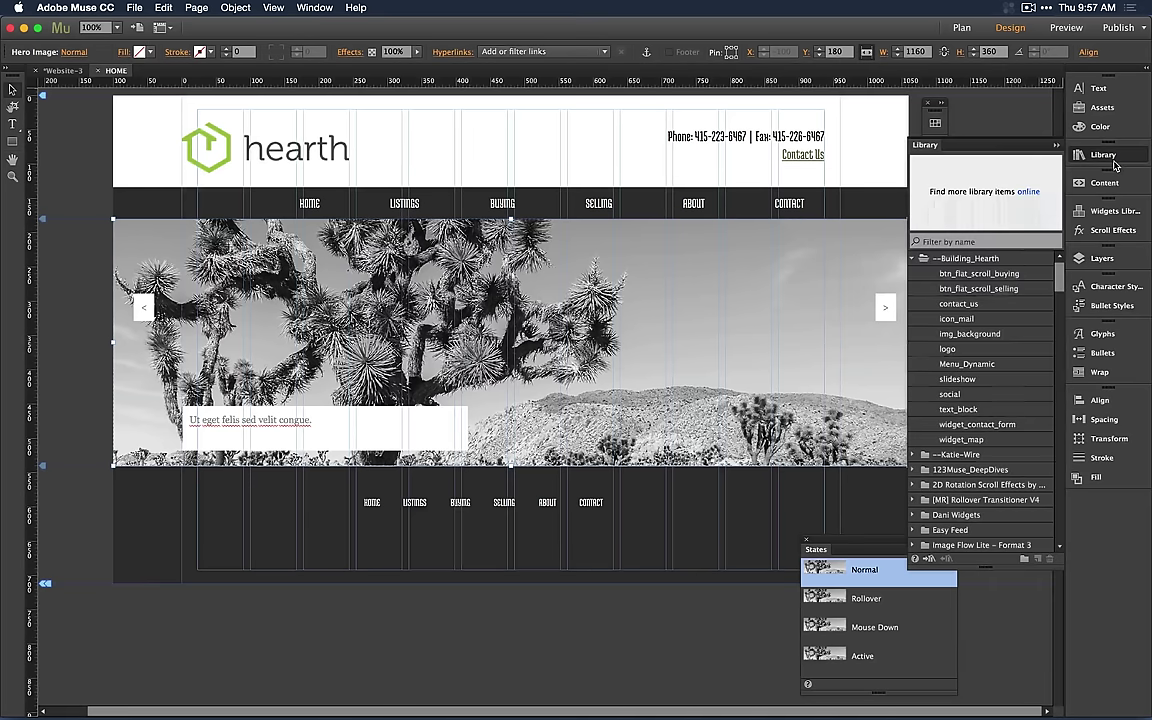
click(977, 304)
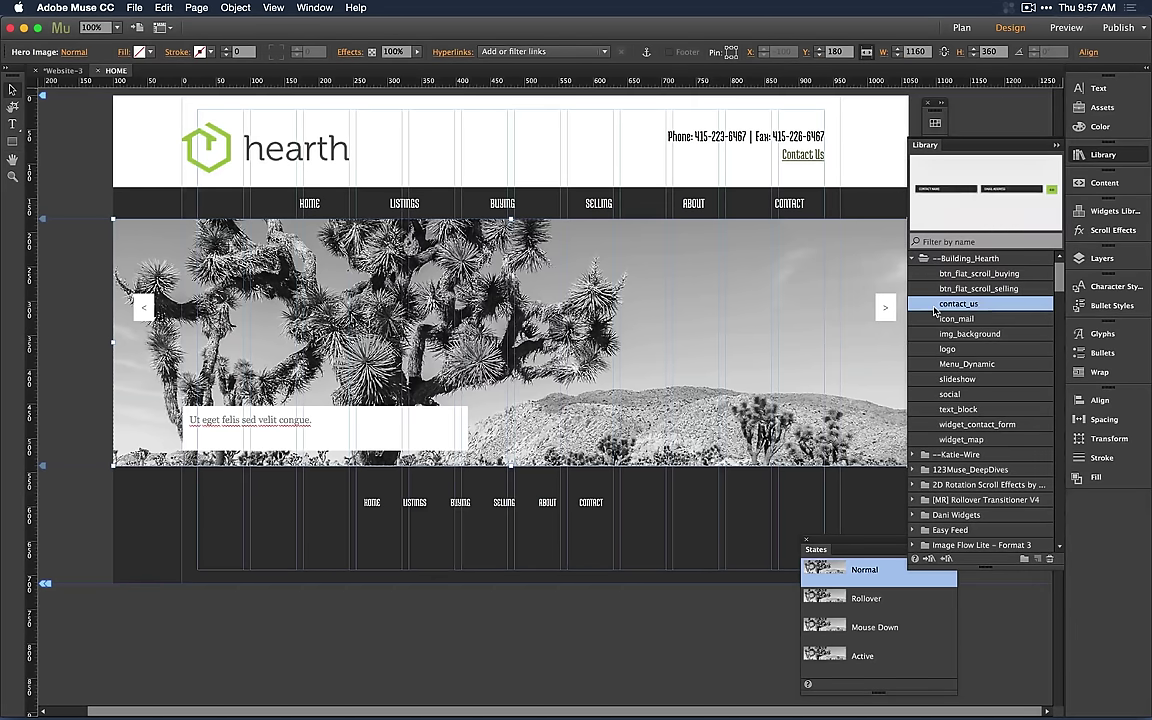
key(super+minus)
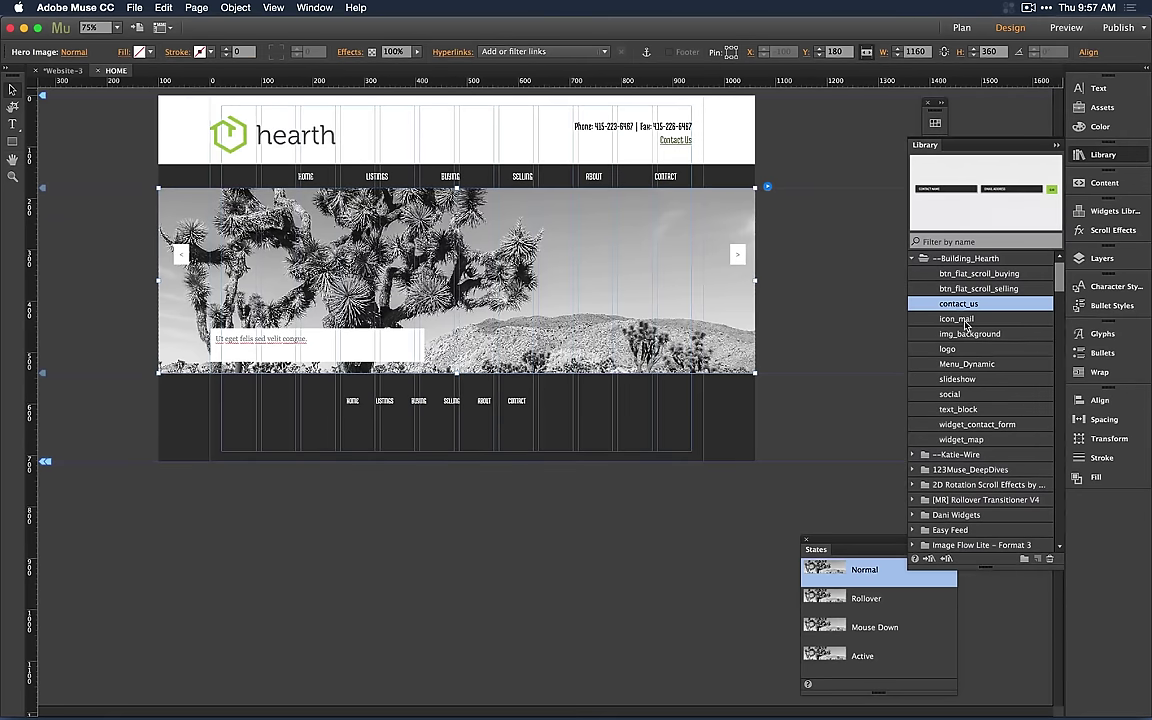
click(955, 319)
click(941, 428)
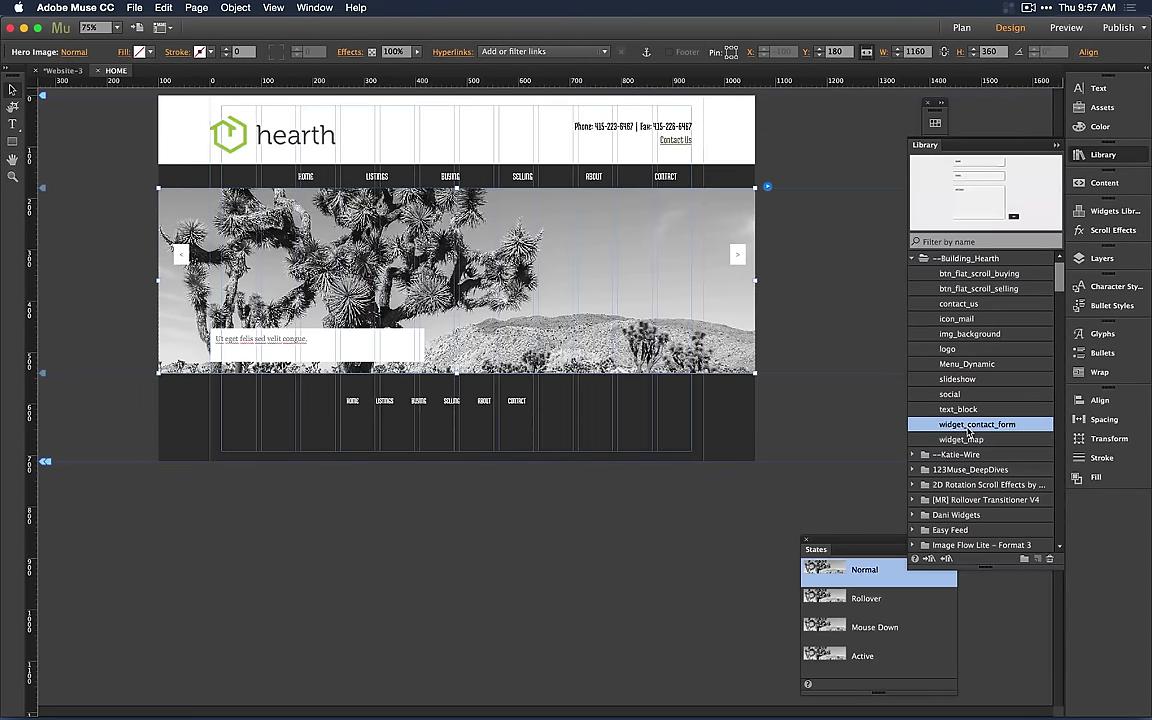
click(957, 410)
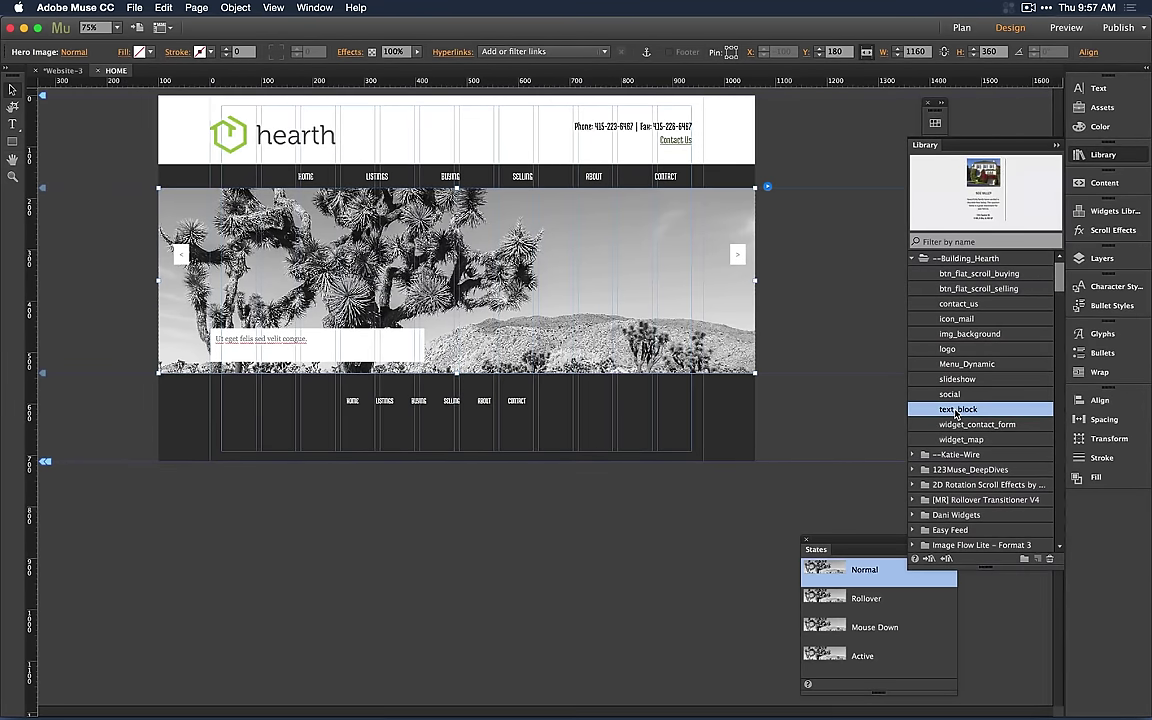
drag(955, 412, 486, 484)
drag(483, 484, 668, 488)
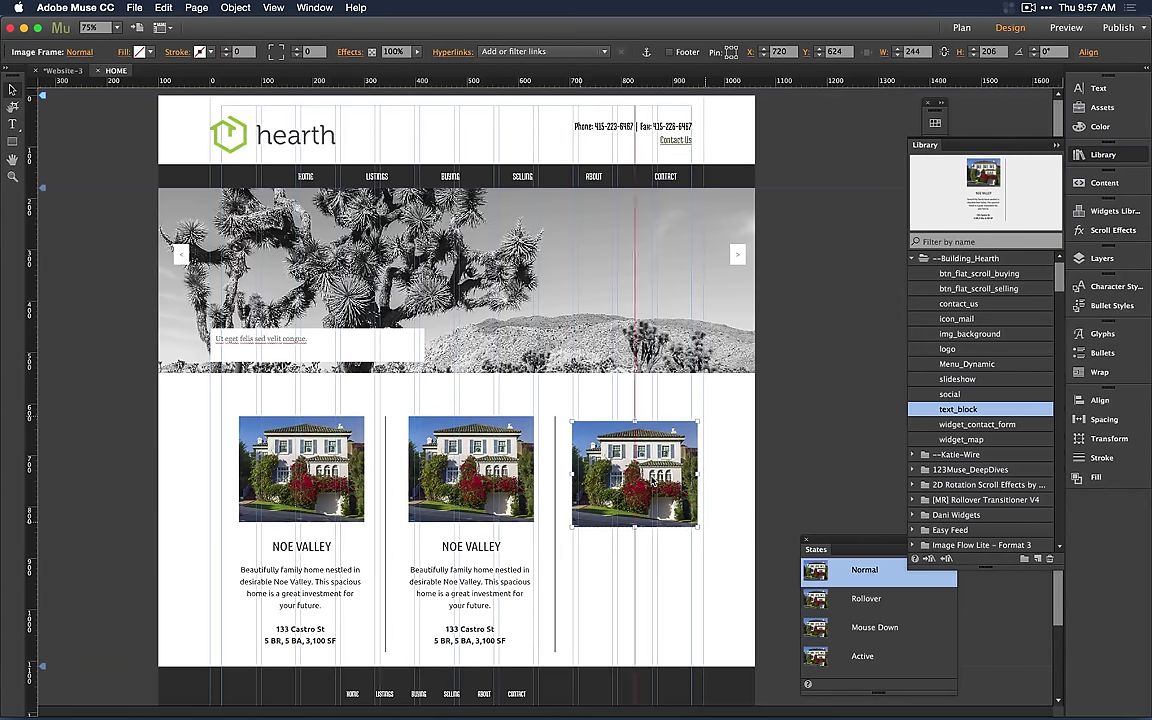
key(Delete)
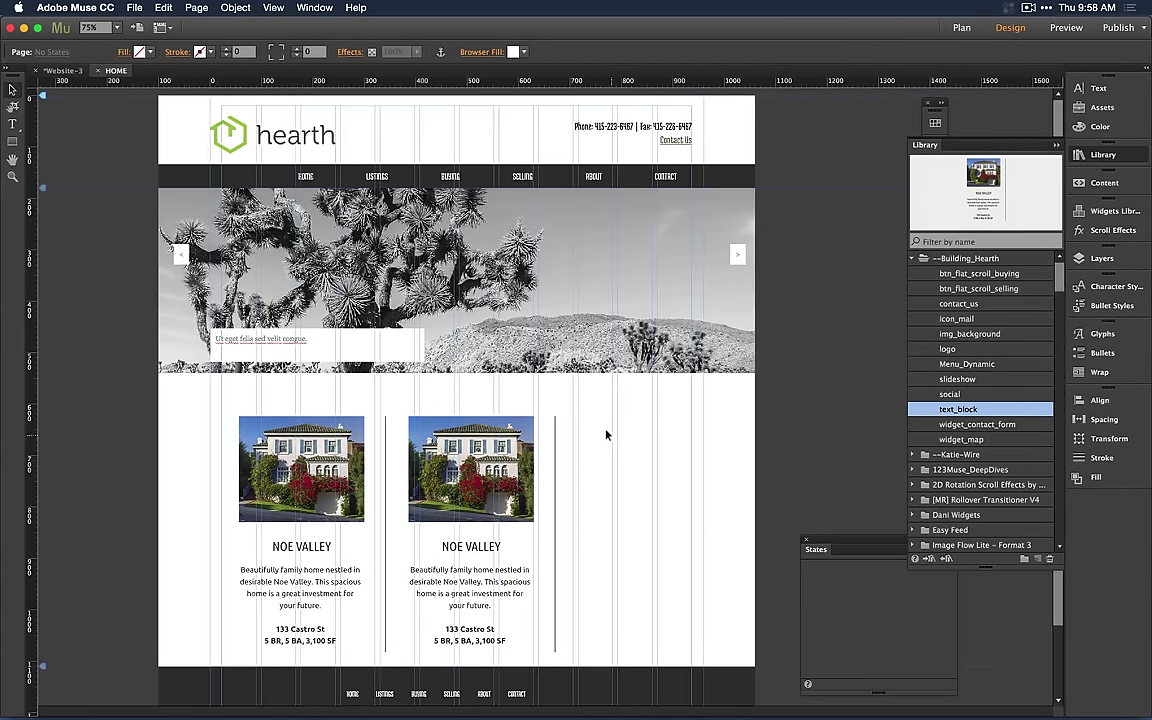
Move the second listing column group into the third slot, then return to Plan view.
click(466, 416)
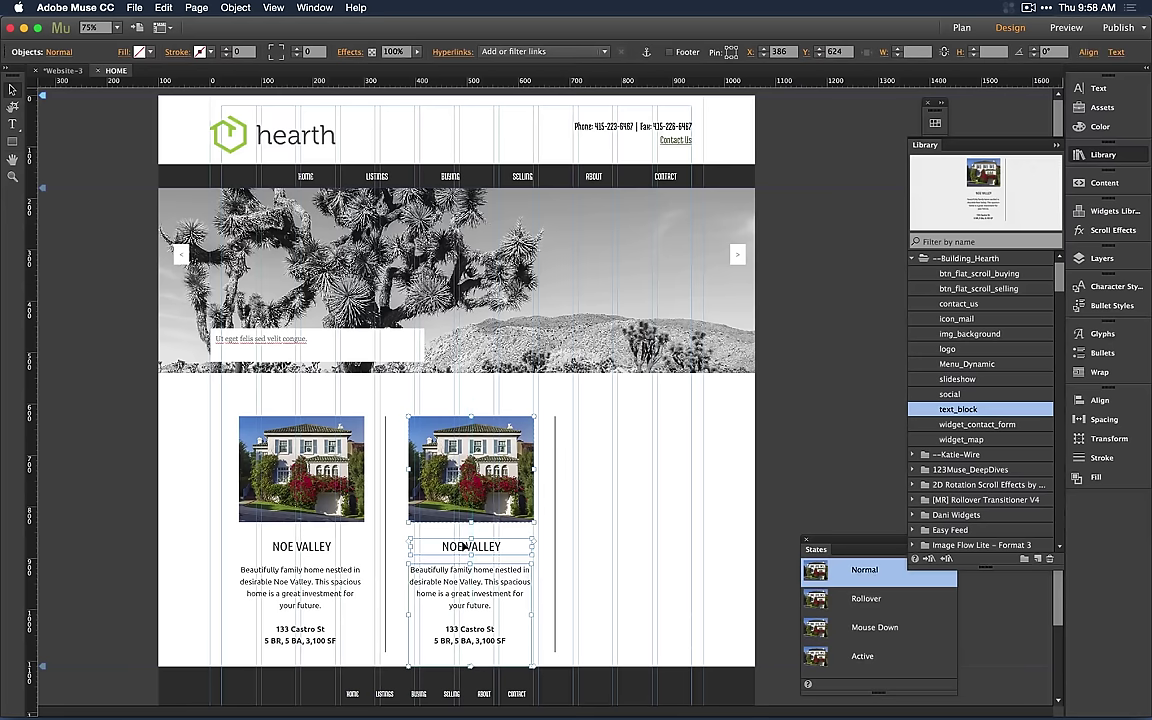
drag(531, 508, 636, 512)
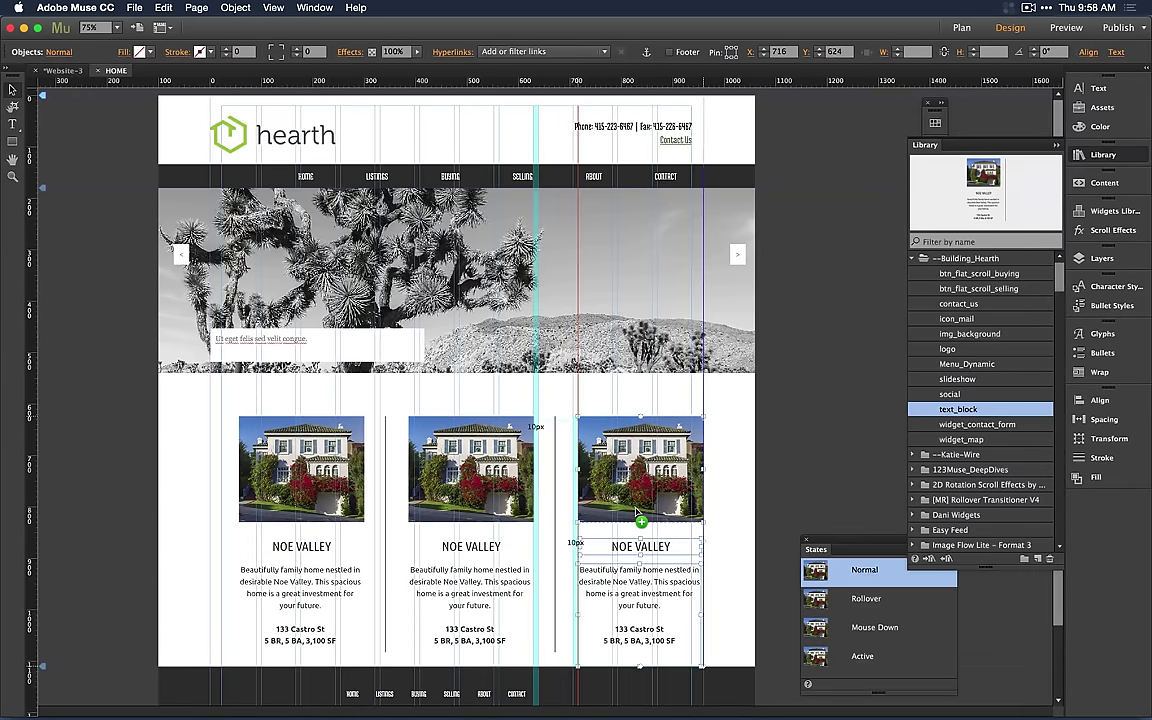
click(735, 522)
scroll(735, 522, down, 2)
scroll(735, 522, up, 2)
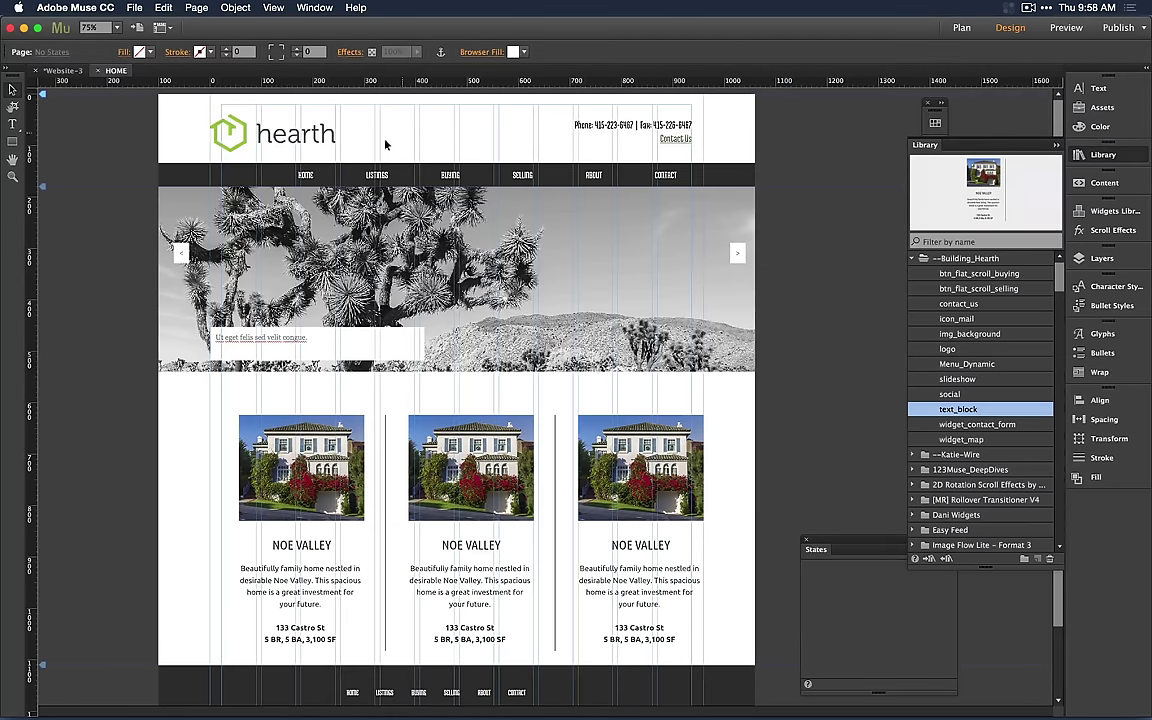
key(super+m)
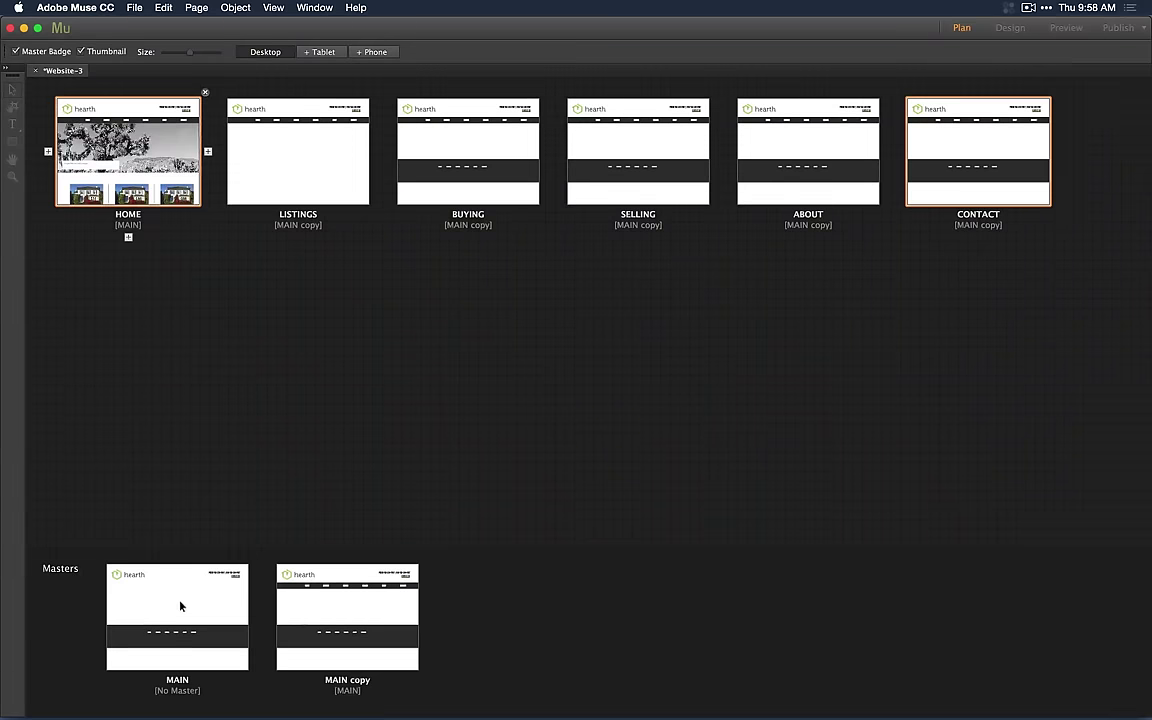
Open MAIN briefly, then open the MAIN copy master and select its navigation bar.
double_click(141, 588)
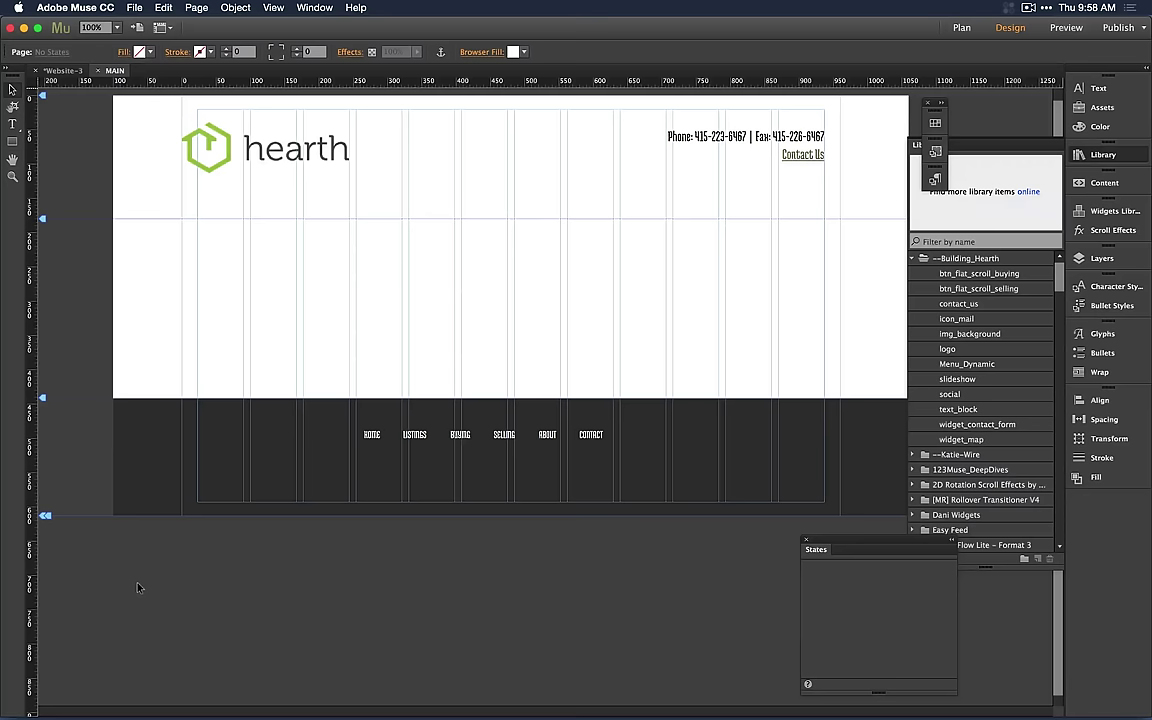
key(super+w)
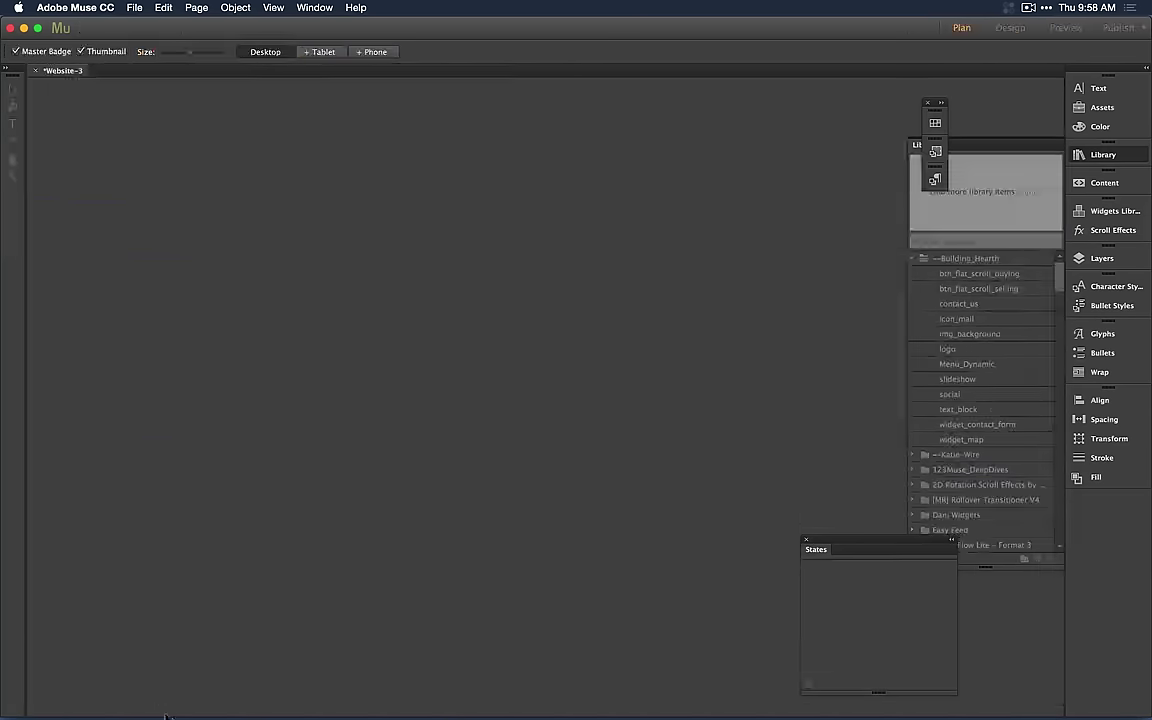
double_click(330, 596)
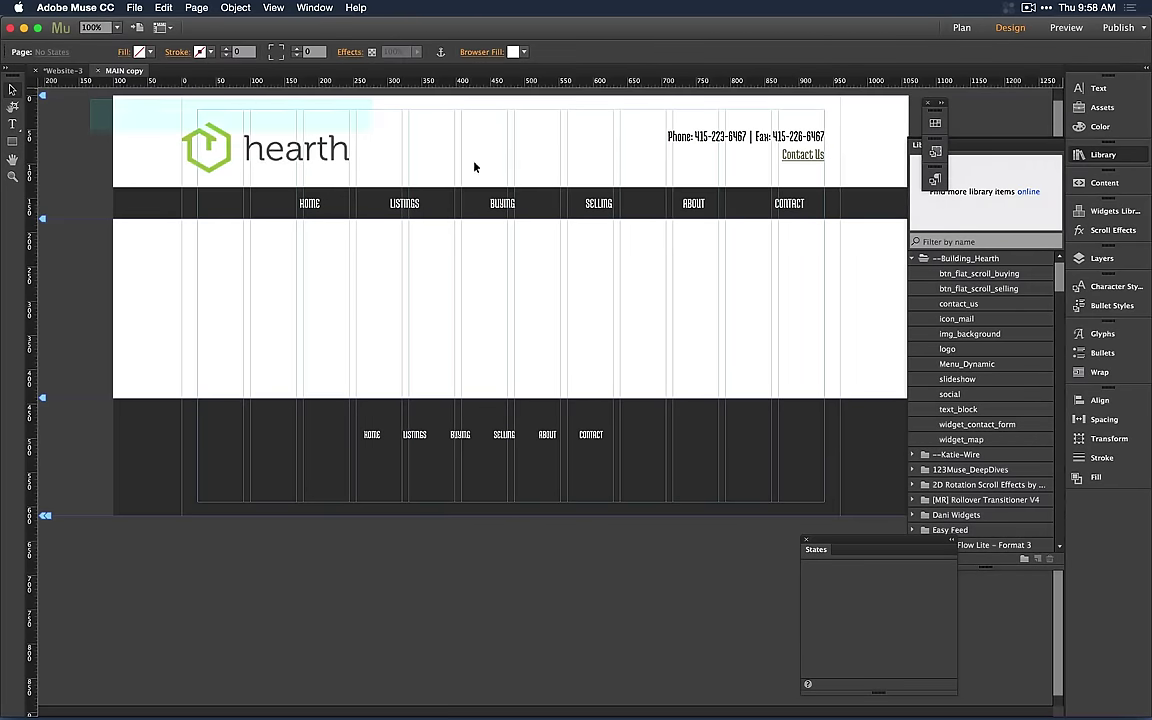
drag(90, 96, 843, 262)
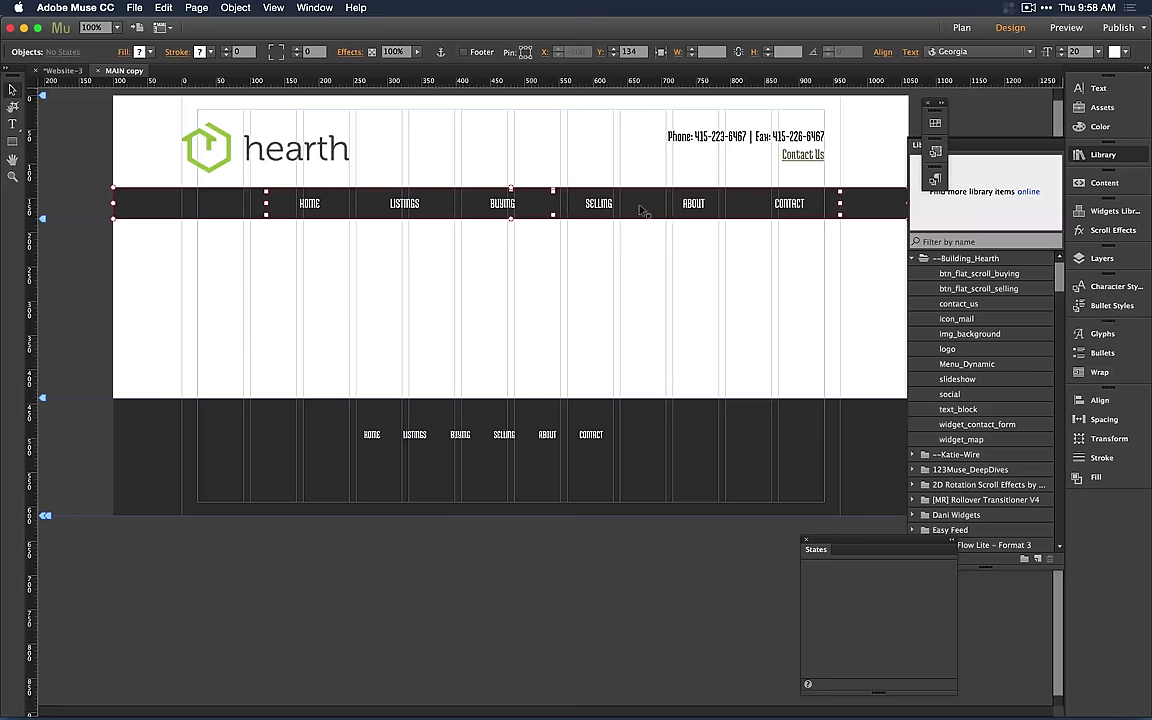
Collapse the --Building_Hearth library folder and close the widgets website tab, returning to Muse.
click(911, 258)
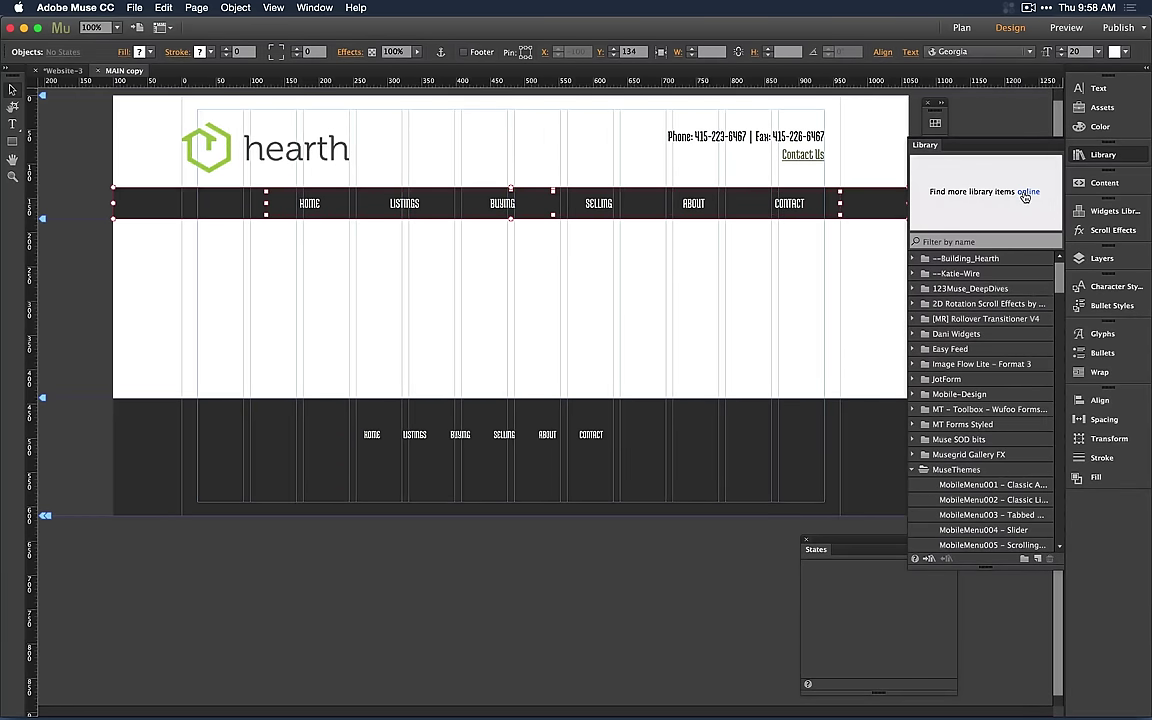
key(super+alt+e)
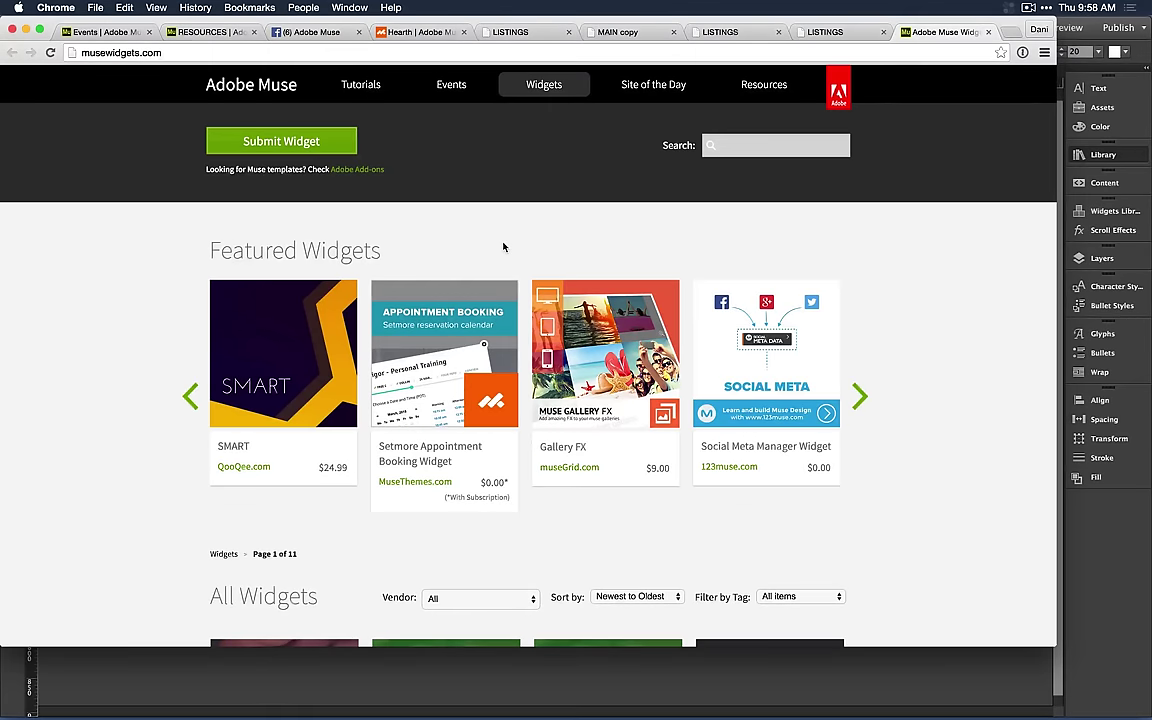
key(super+w)
key(super+Tab)
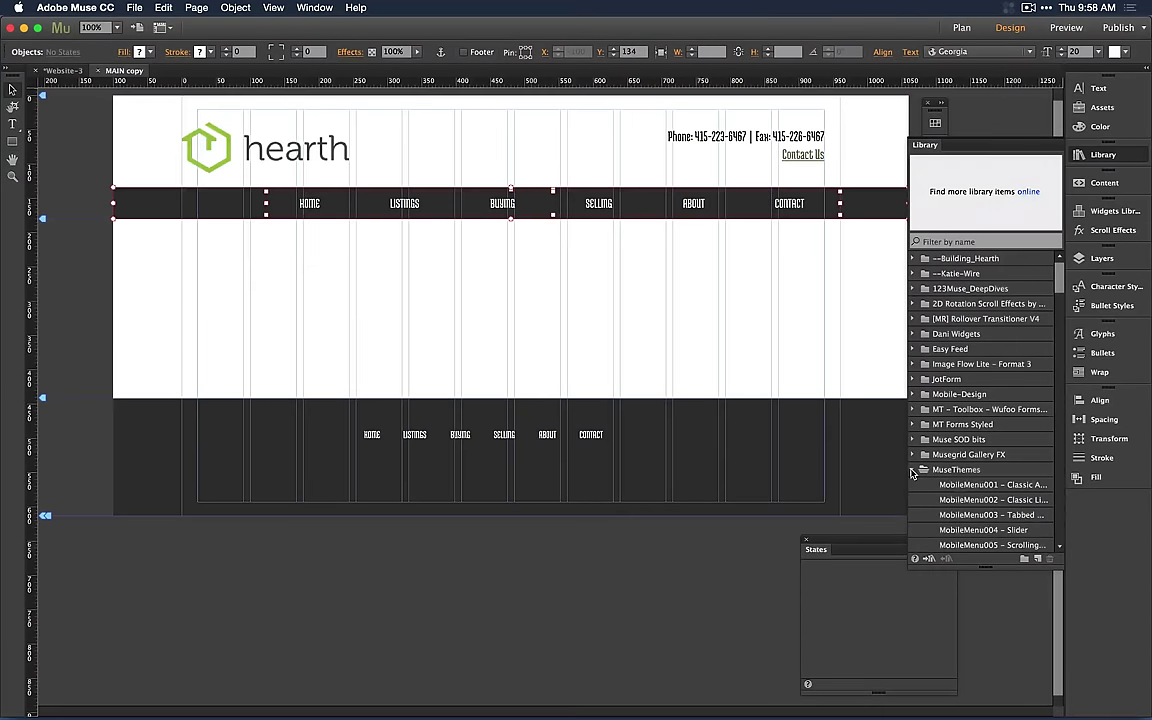
Collapse the MuseThemes folder and create a new personal library folder with a custom name.
click(911, 470)
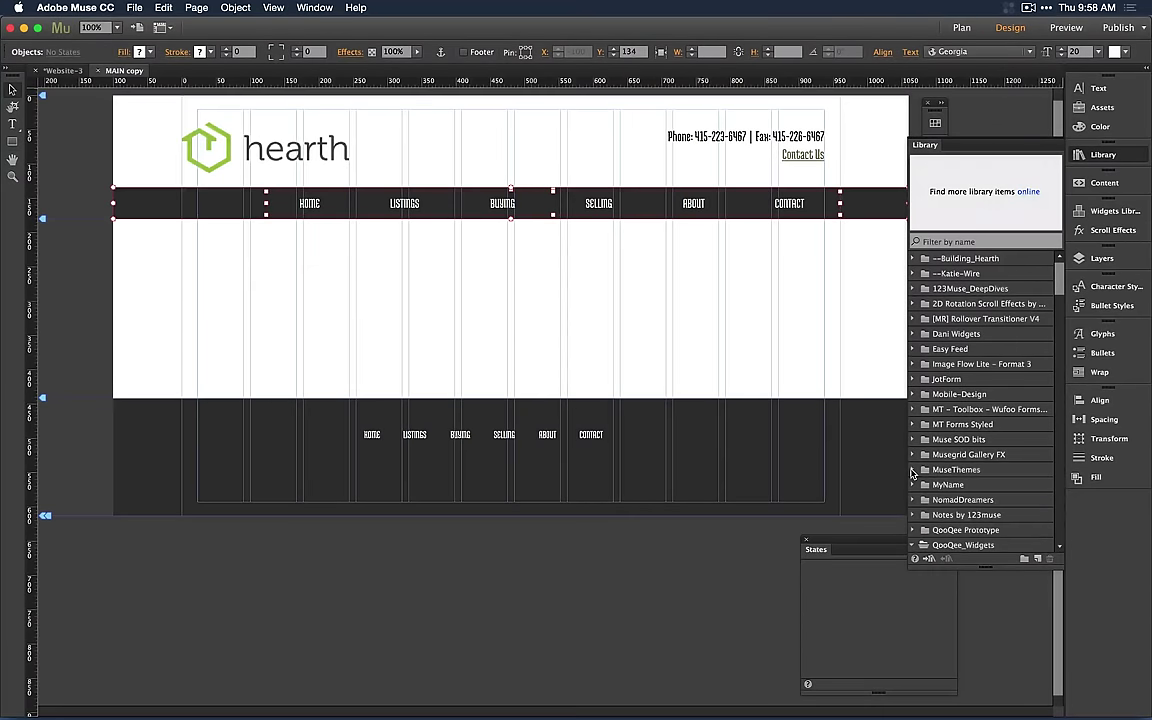
click(1024, 559)
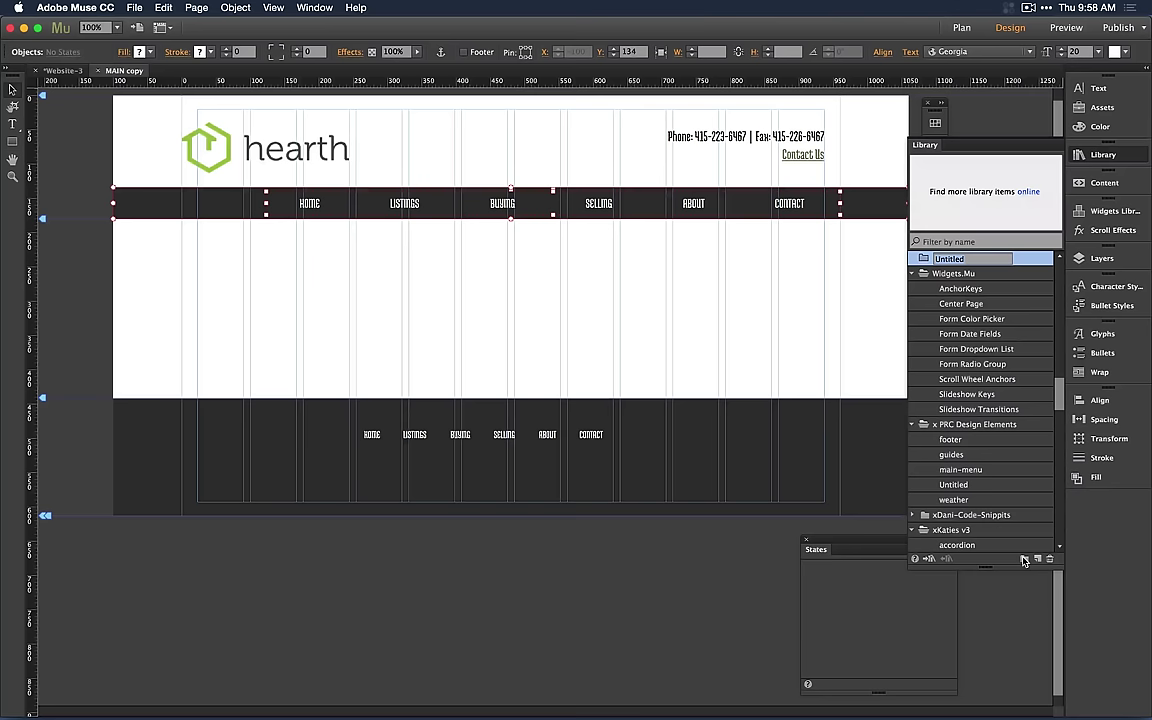
text(~~DaniDear)
key(Return)
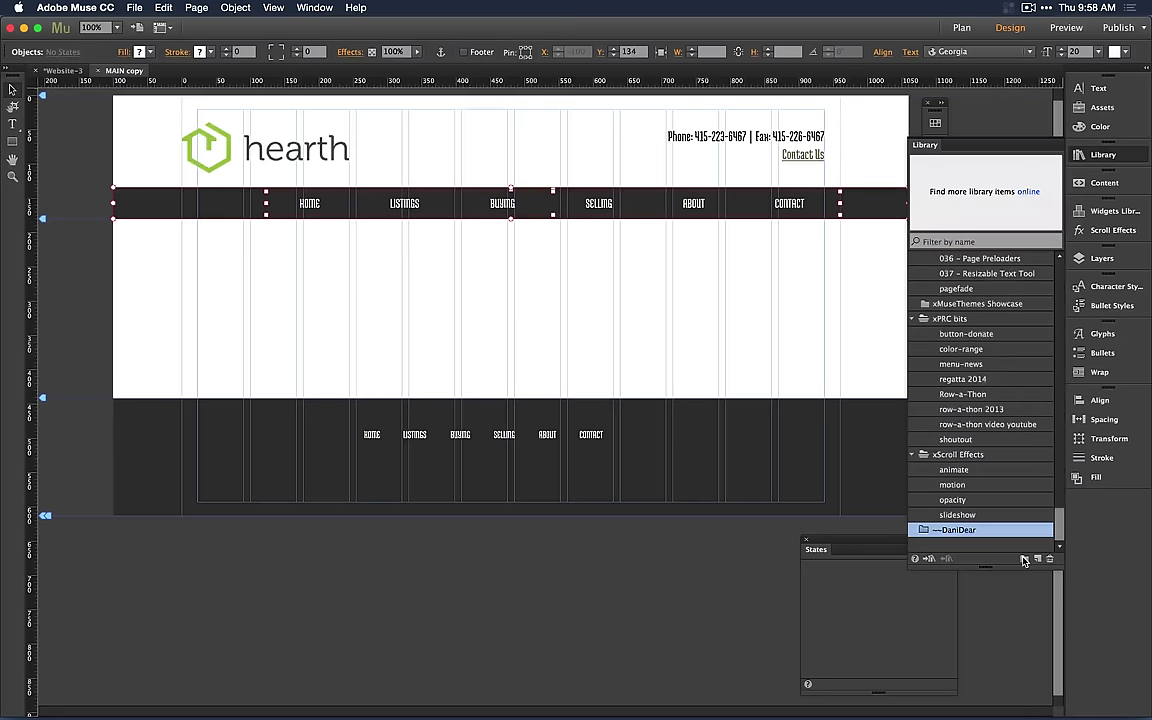
Replace the folder name's prefix with '---' and select the navigation menu widget.
double_click(958, 530)
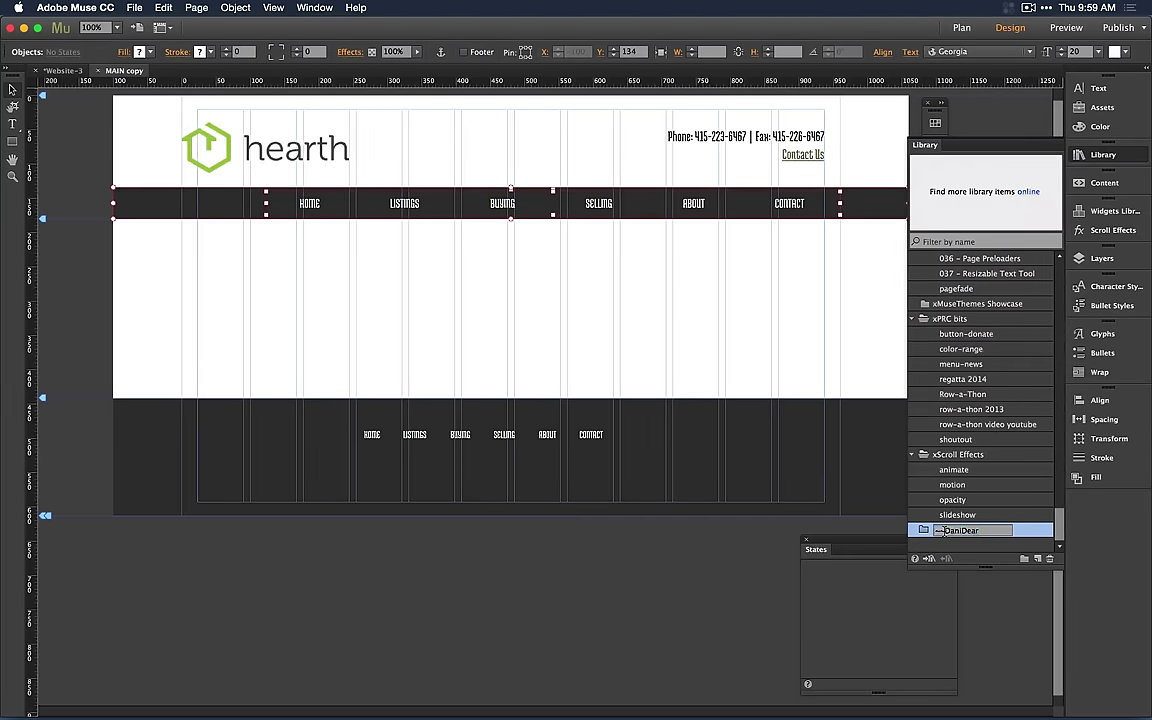
click(942, 531)
key(BackSpace)
key(BackSpace)
text(---)
key(Return)
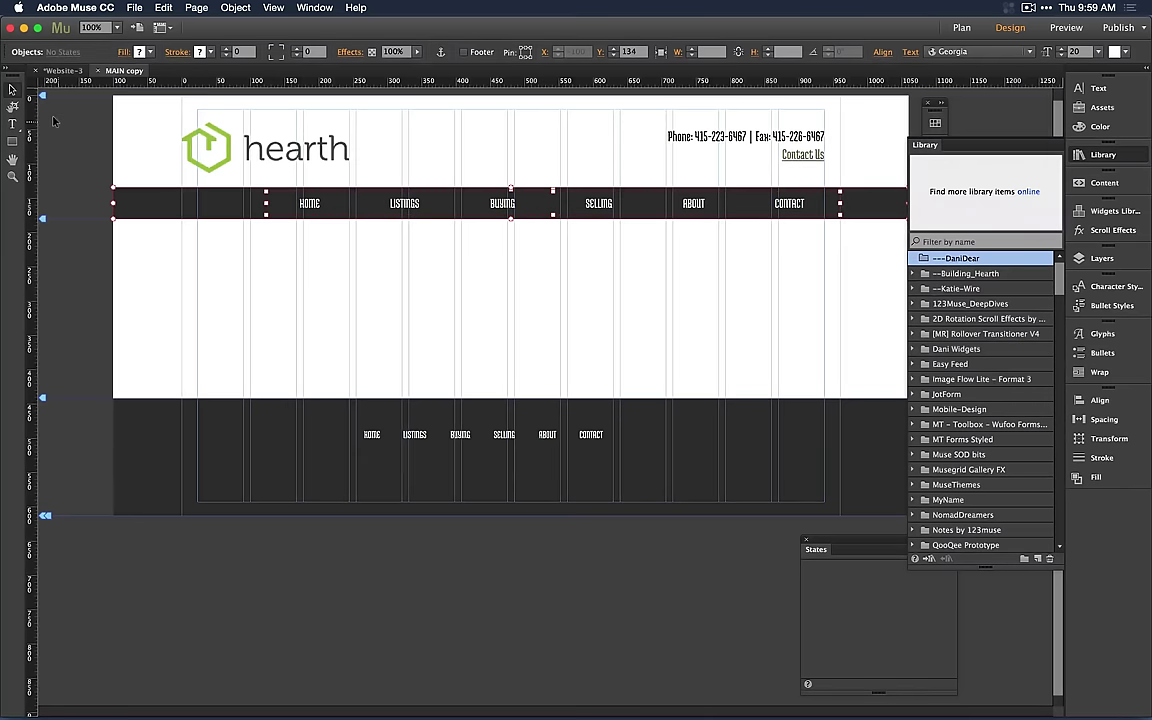
click(79, 103)
drag(79, 103, 725, 203)
Add the navigation menu to the personal library folder as 'the perfect header'.
right_click(725, 203)
mouse_move(830, 283)
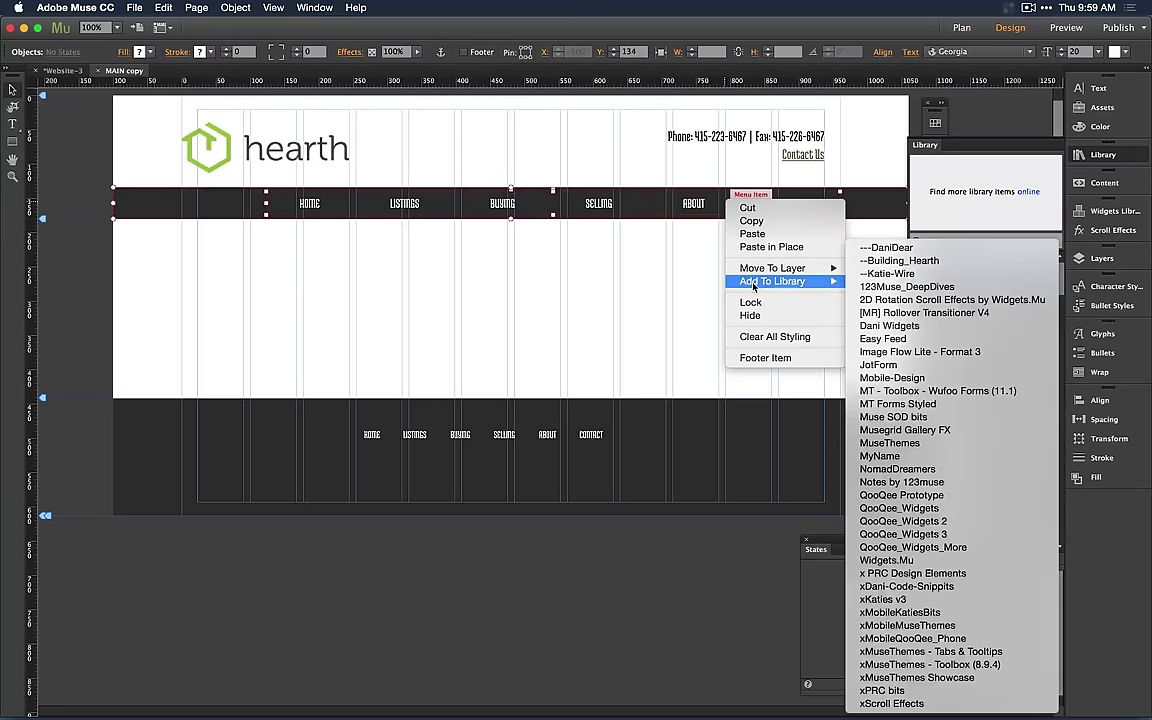
click(905, 249)
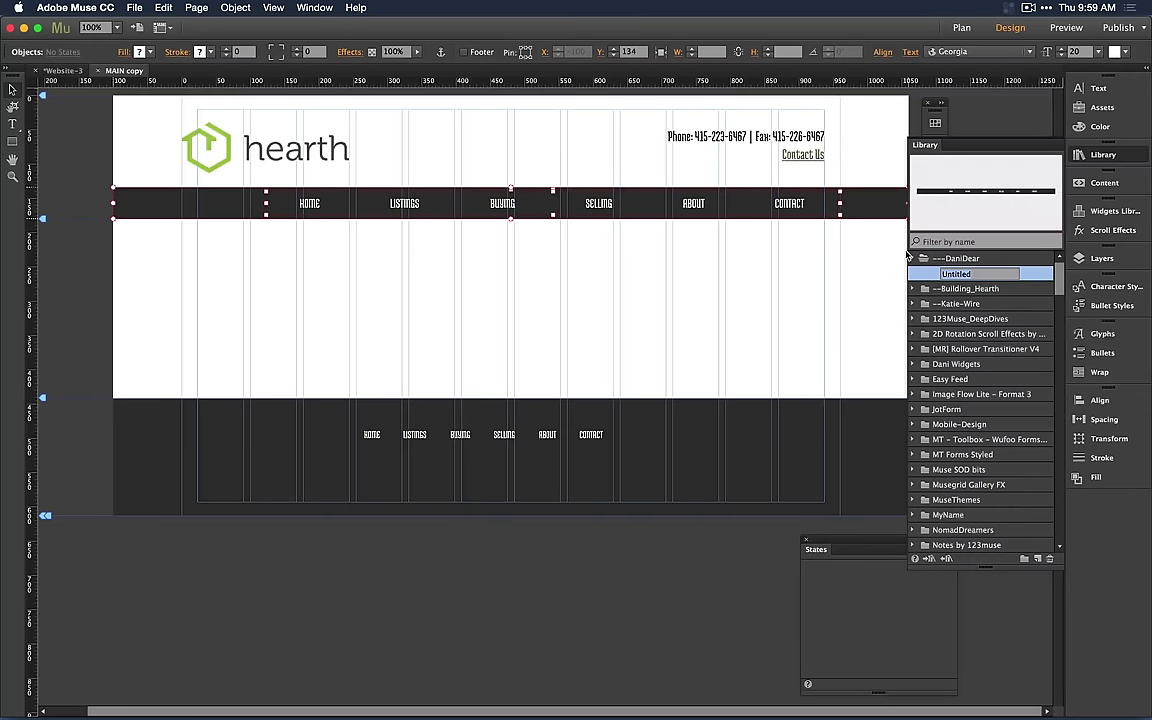
text(the perfect header)
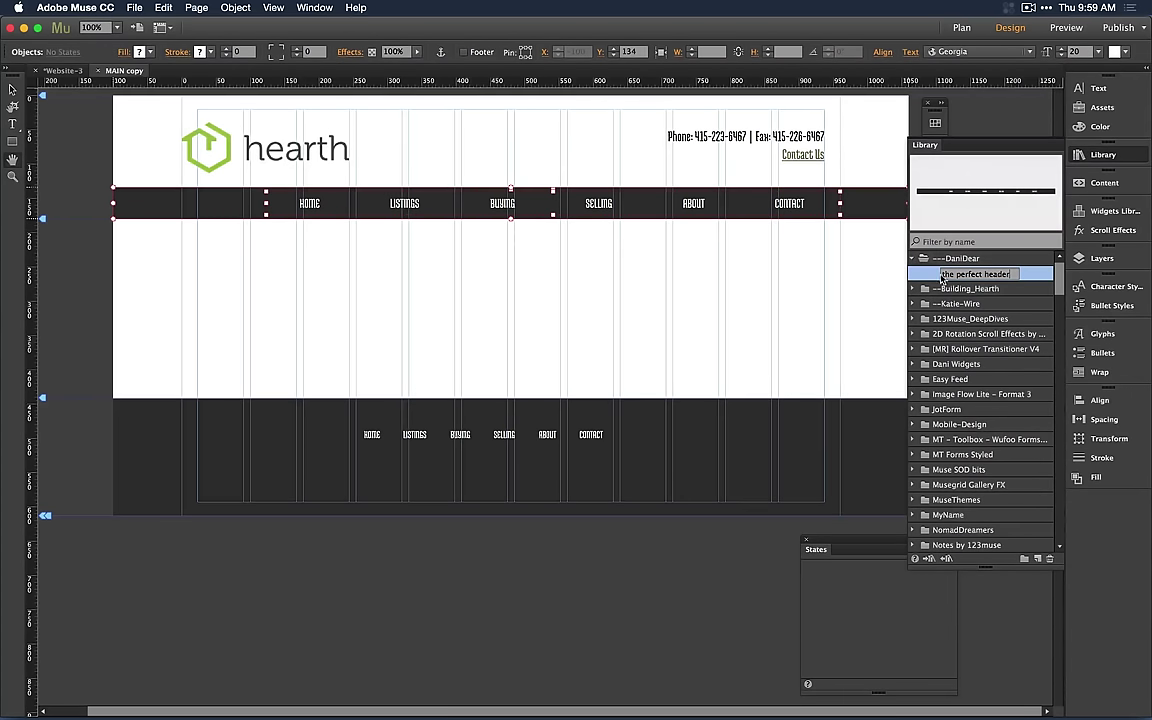
key(Escape)
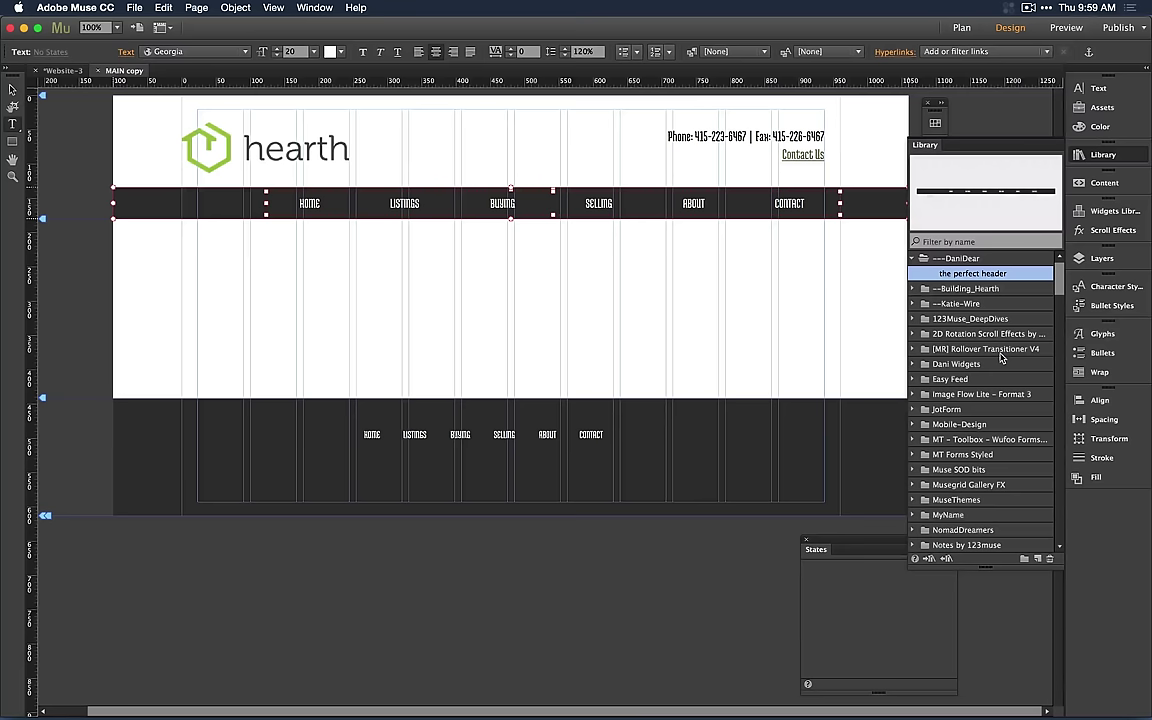
click(948, 260)
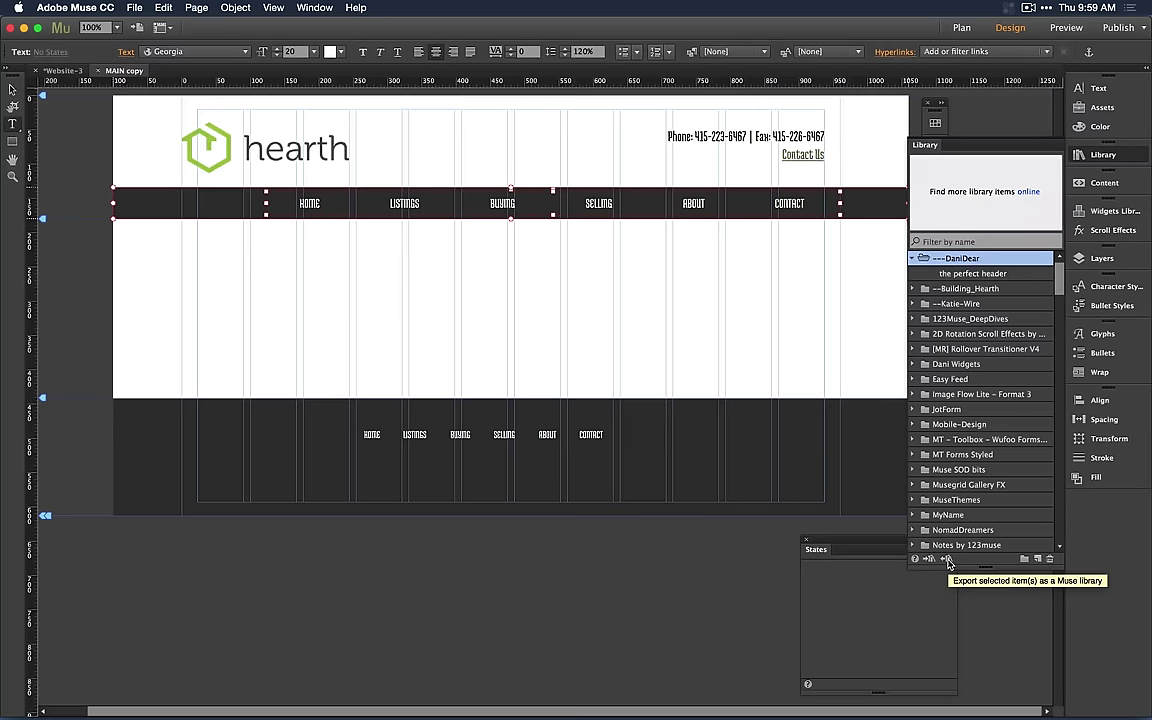
Export the personal library folder as a .mulib Muse library file to the Desktop.
click(946, 559)
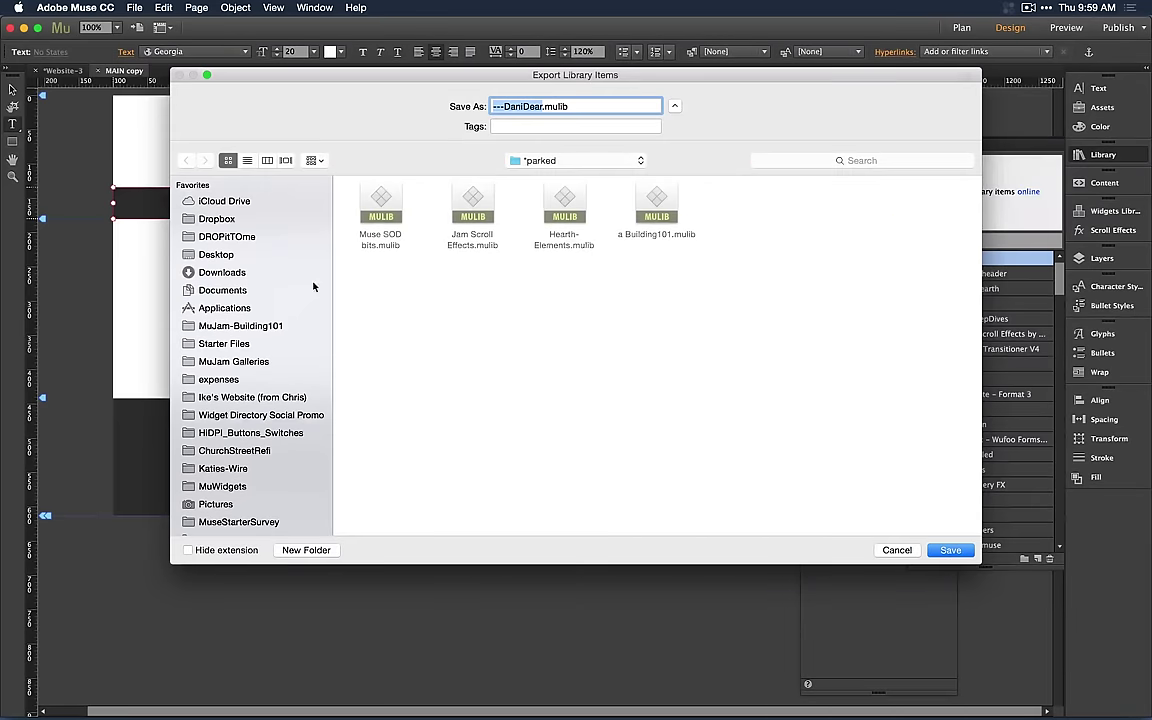
click(225, 255)
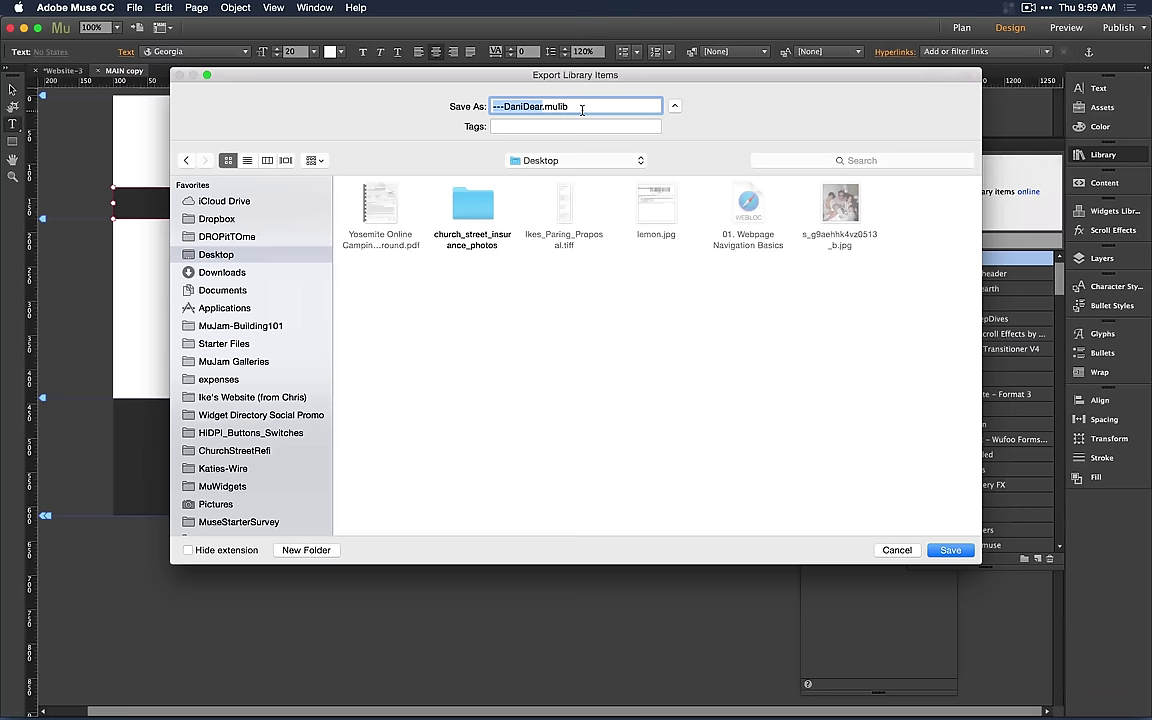
click(945, 550)
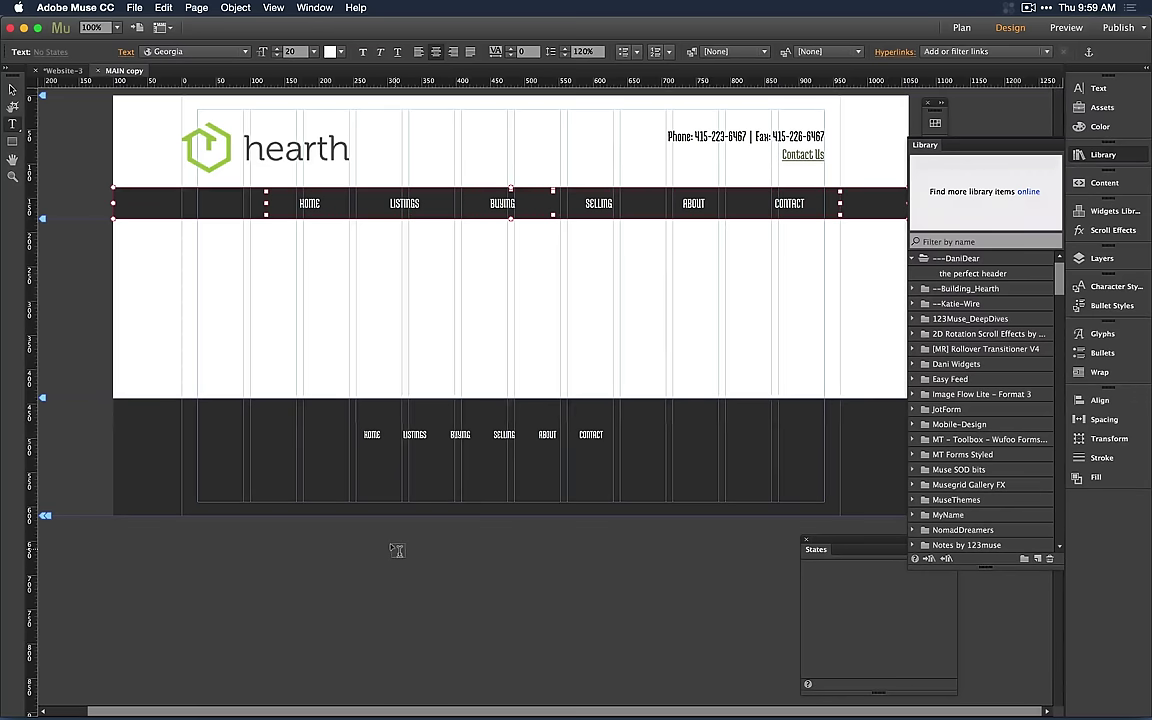
Open the exported .mulib file from the Finder Desktop to import it into Muse.
key(super+Tab)
key(super+Tab)
key(super+Tab)
key(super+Tab)
key(super+Tab)
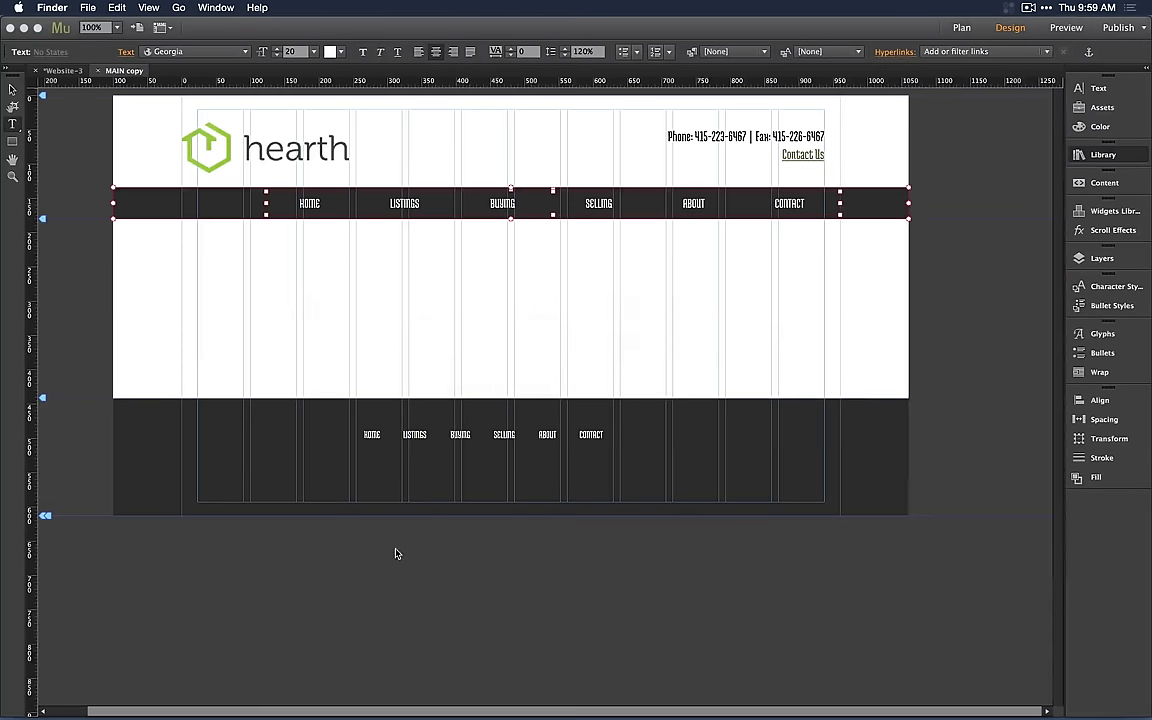
click(14, 89)
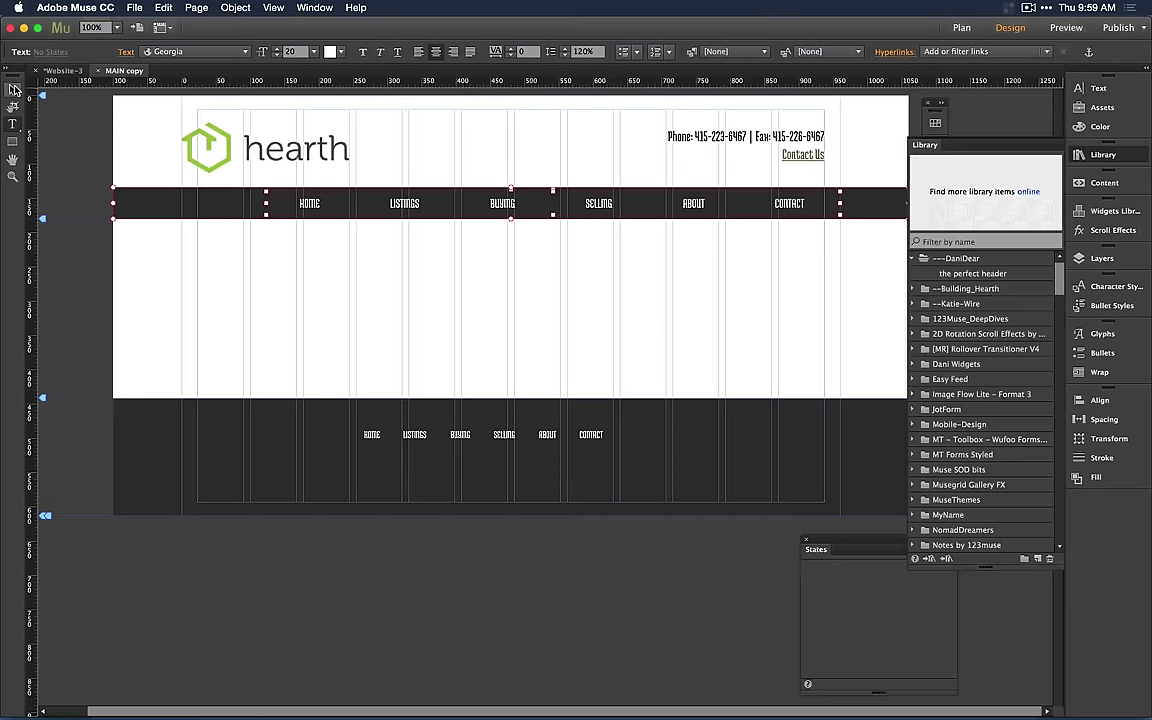
key(super+Tab)
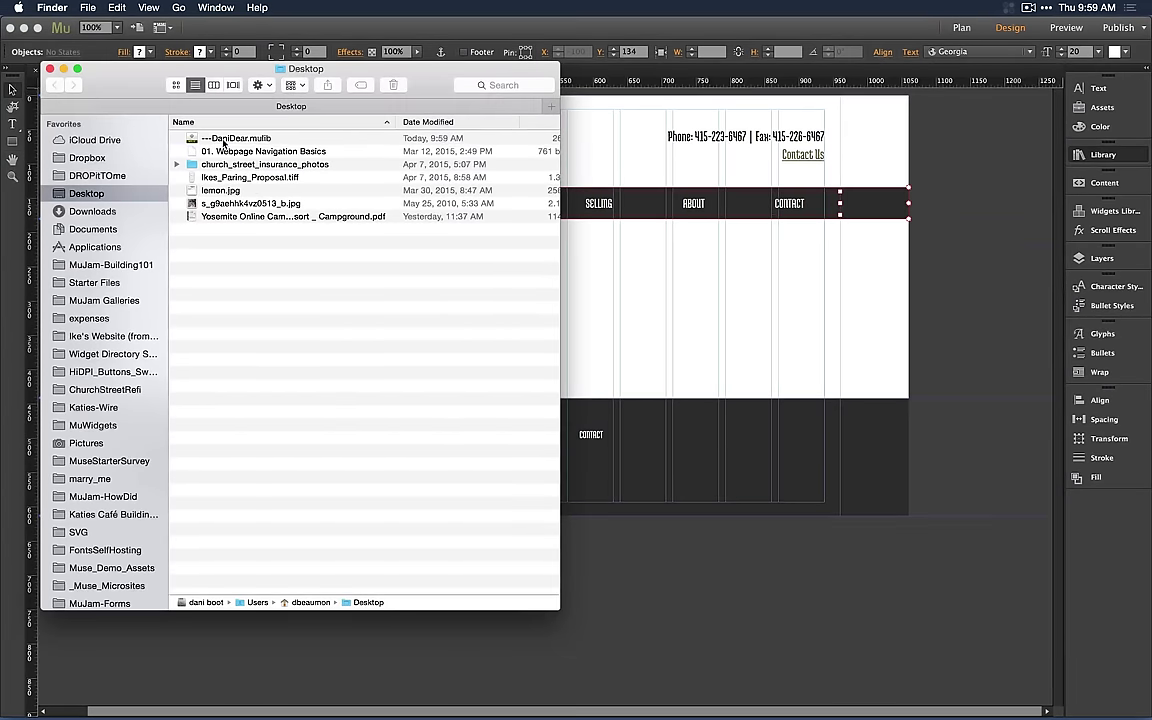
double_click(222, 139)
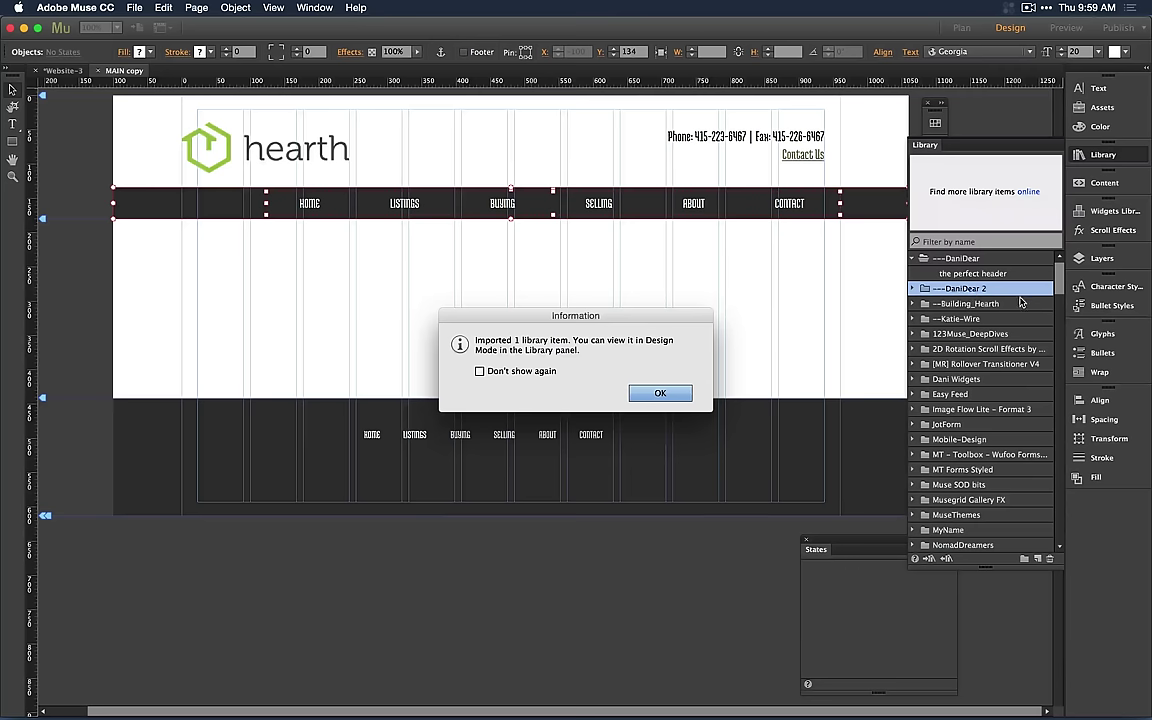
click(662, 393)
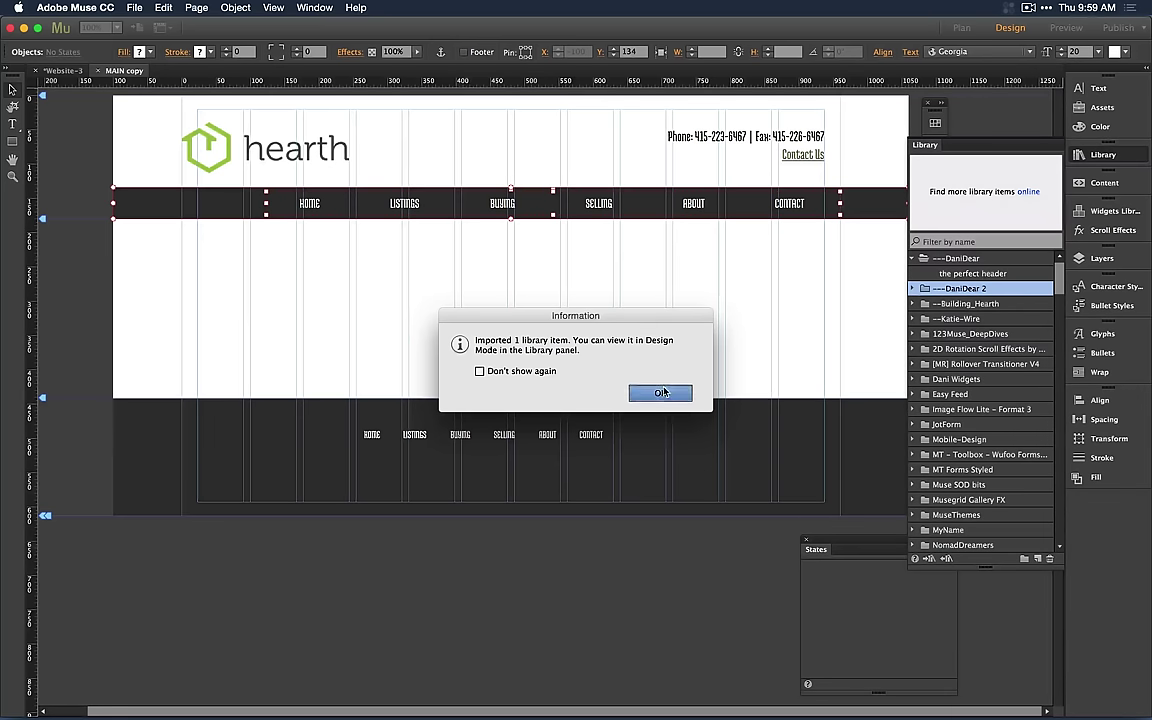
click(506, 321)
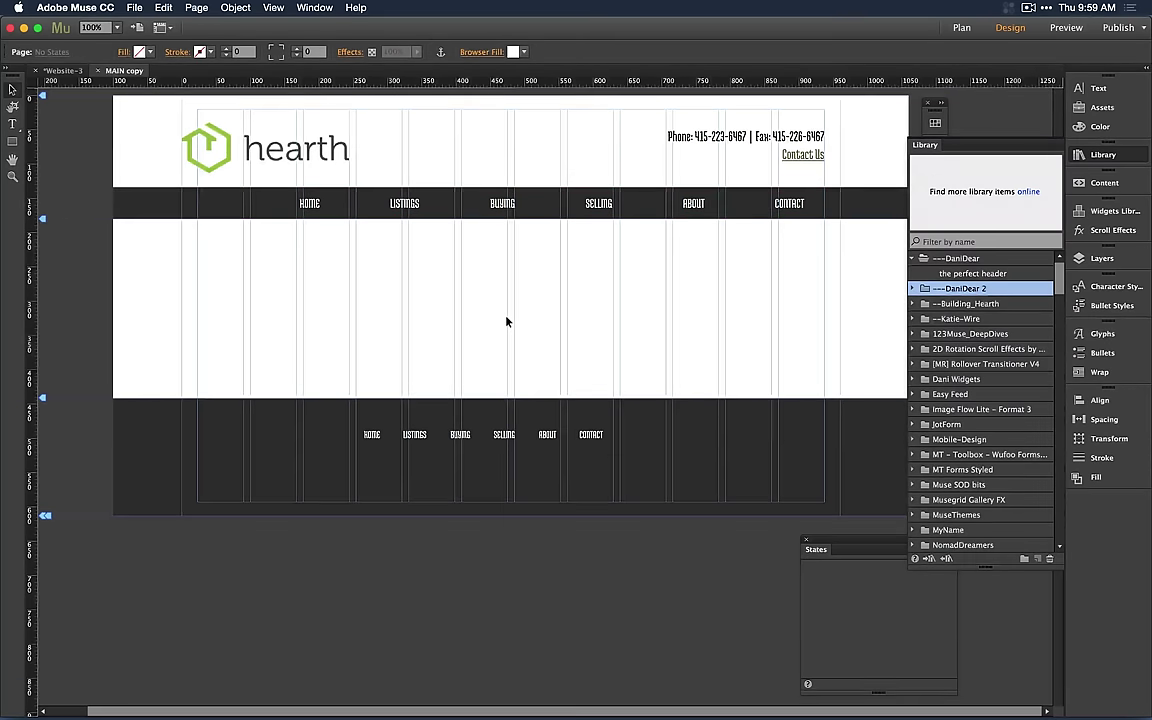
key(super+m)
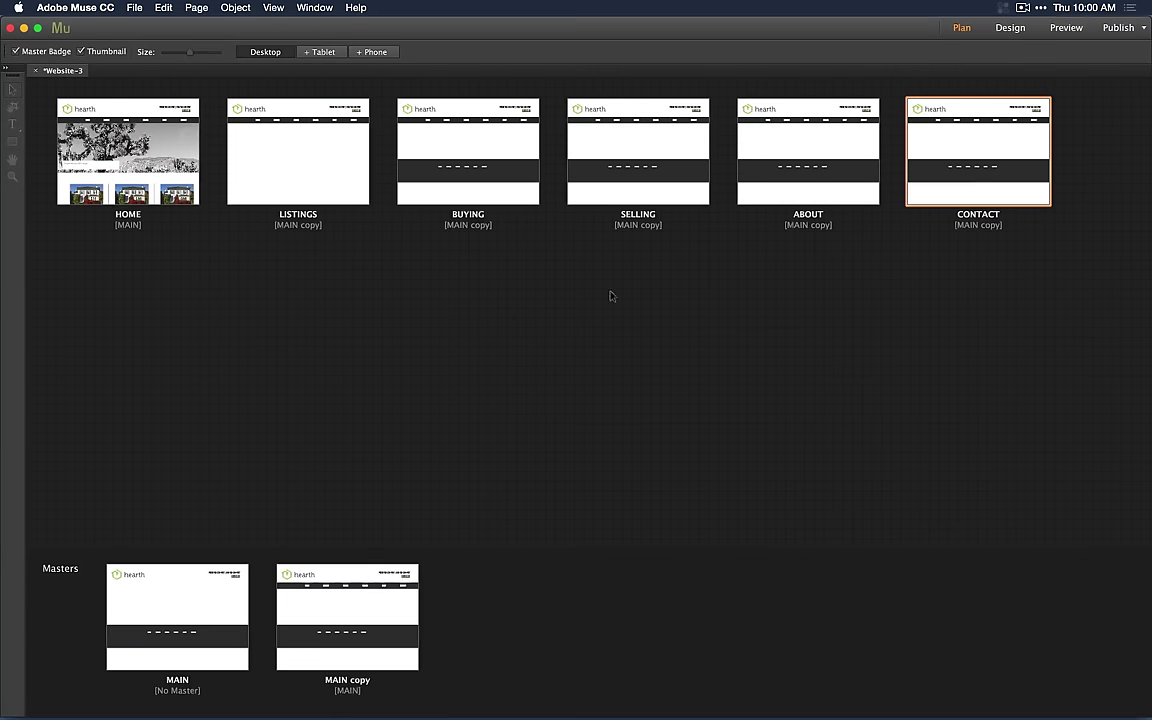
click(1118, 28)
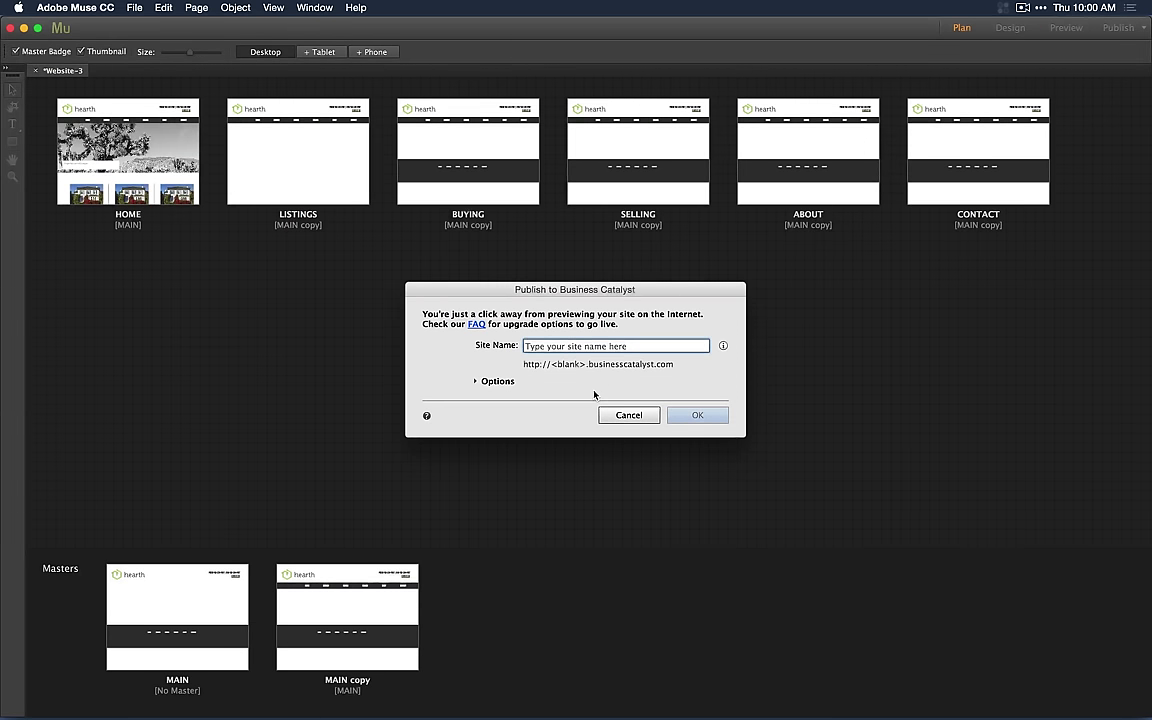
mouse_move(654, 368)
click(630, 415)
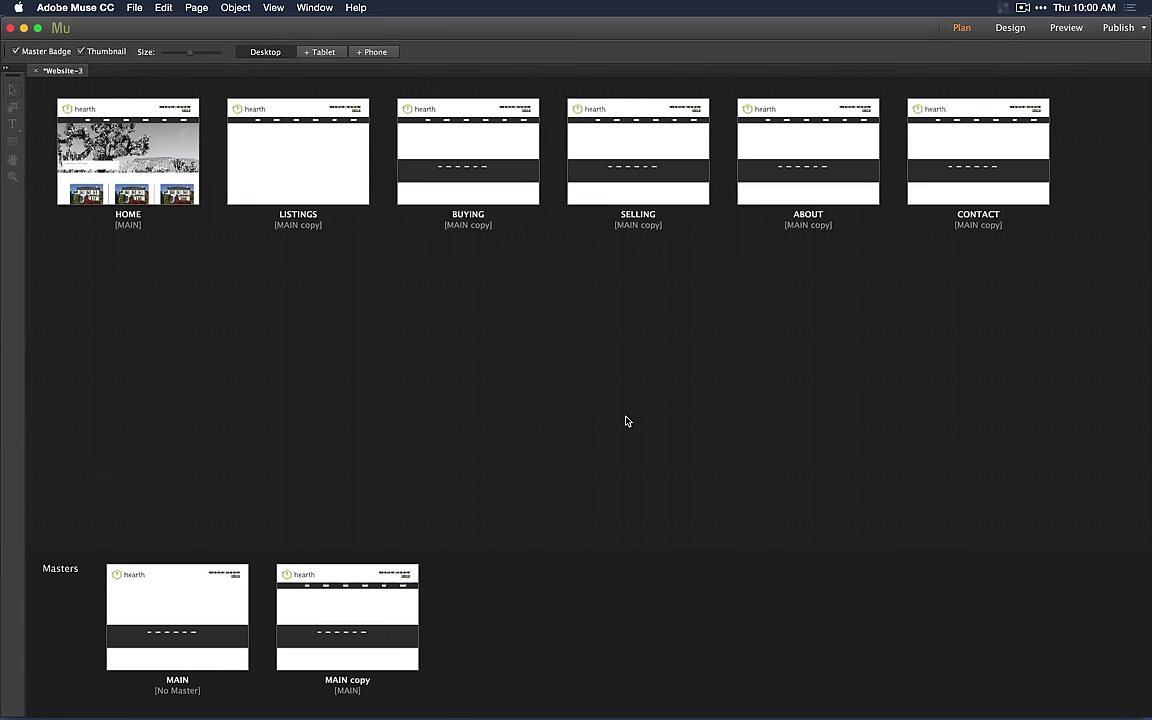
key(super+Tab)
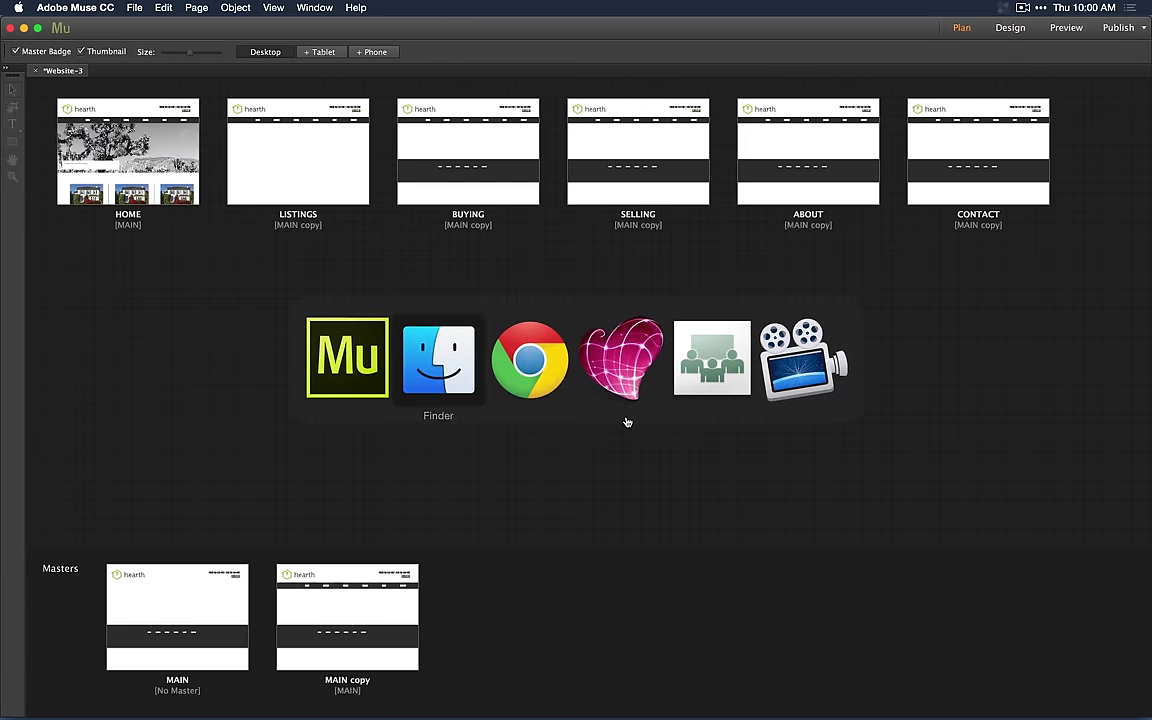
Post the presenter's e-mail address in the Adobe Connect chat, then return to Muse.
key(super+Tab)
key(super+Tab)
key(super+Tab)
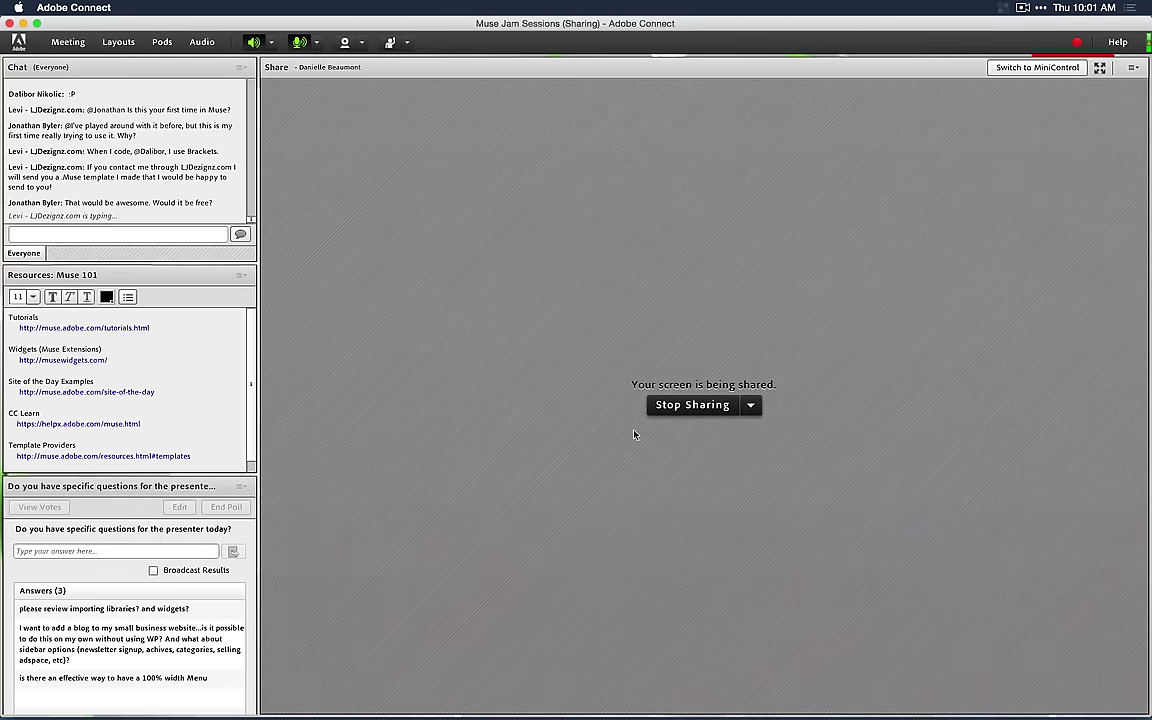
click(74, 230)
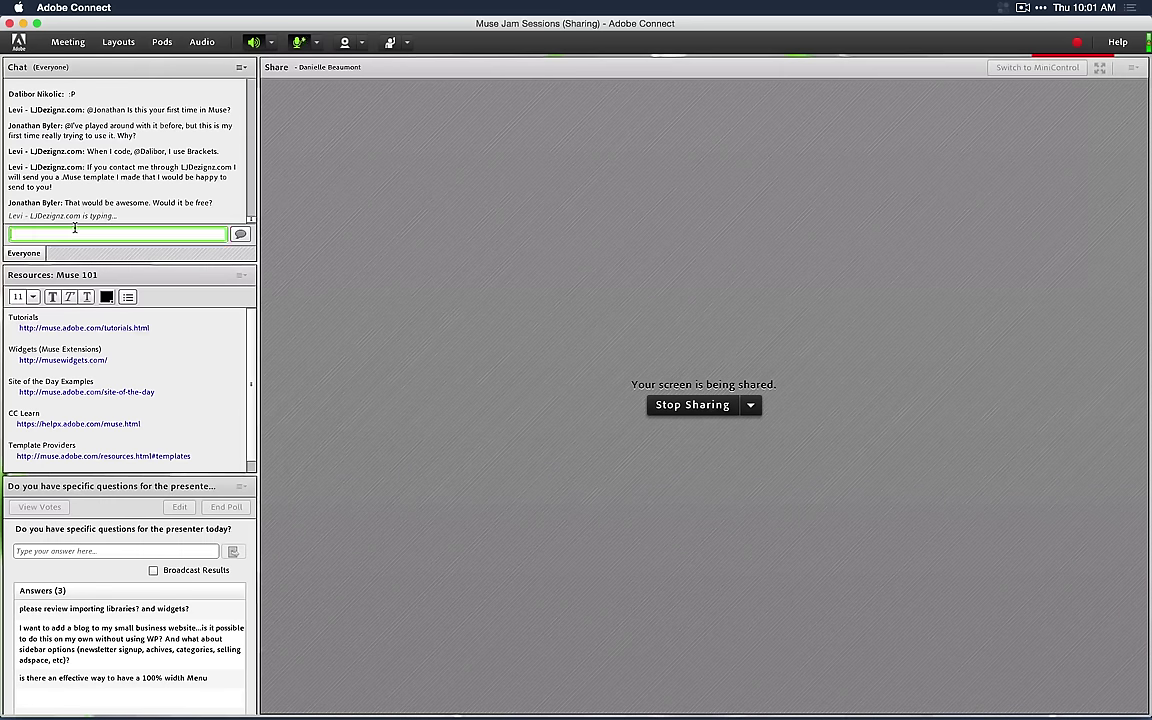
key(Return)
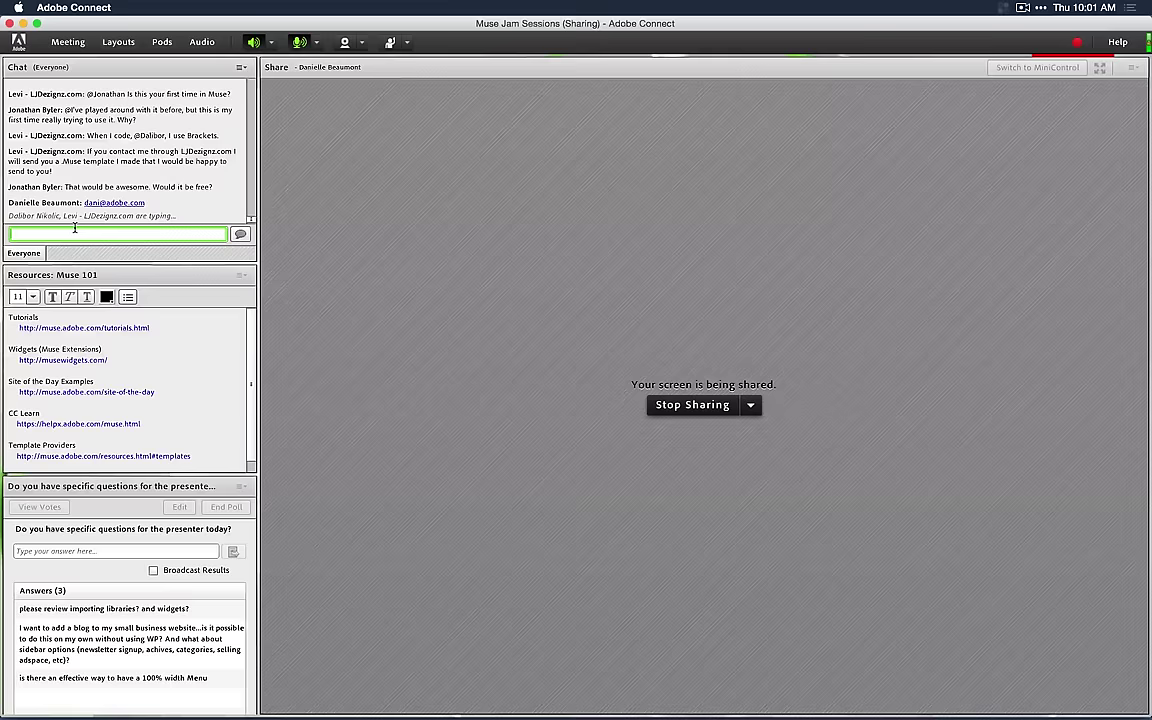
key(super+Tab)
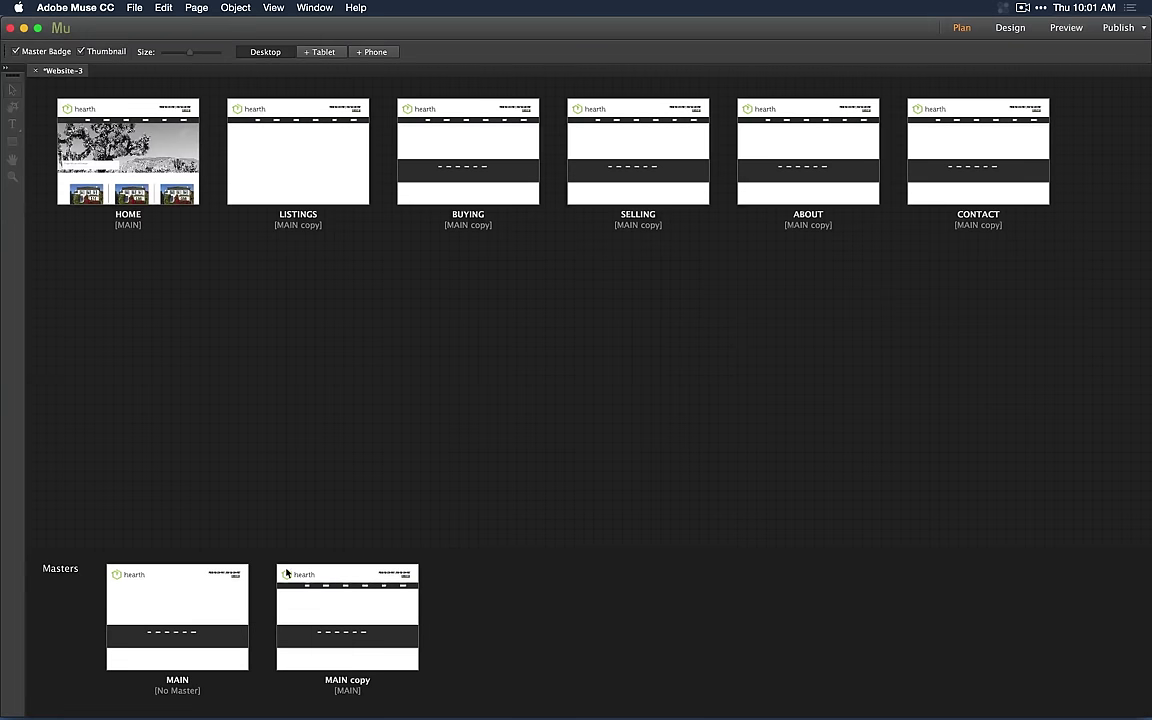
Open the MAIN master and select the whole footer navigation menu.
double_click(163, 627)
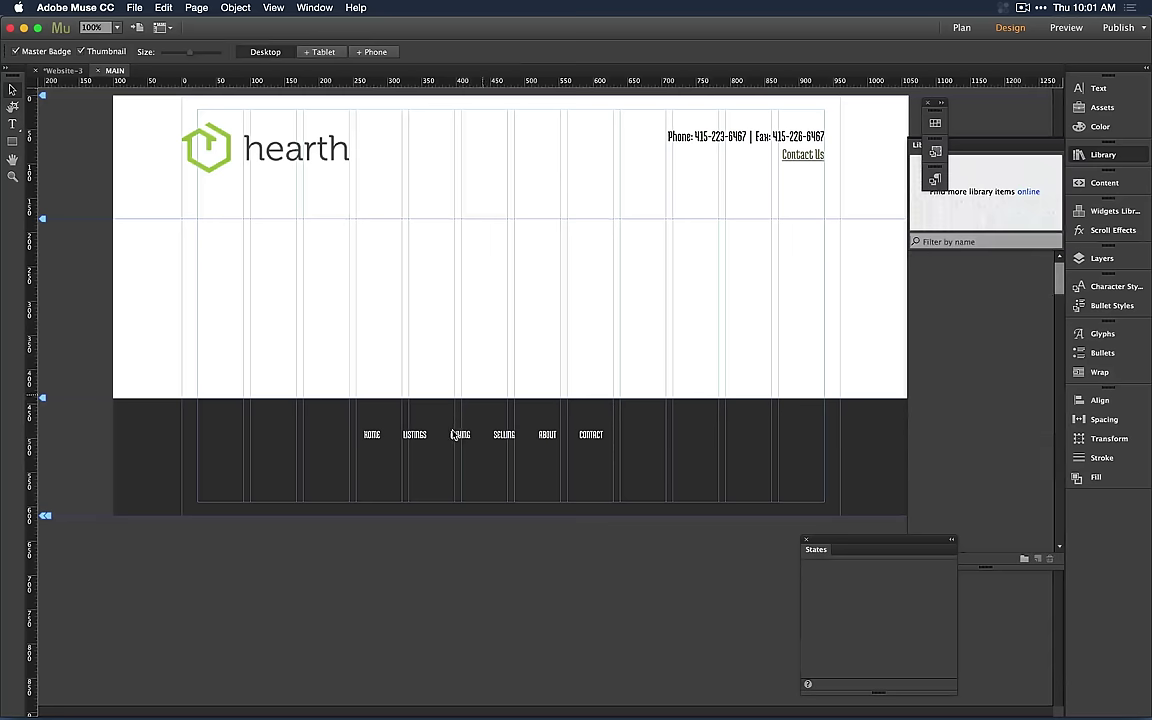
click(455, 434)
click(458, 434)
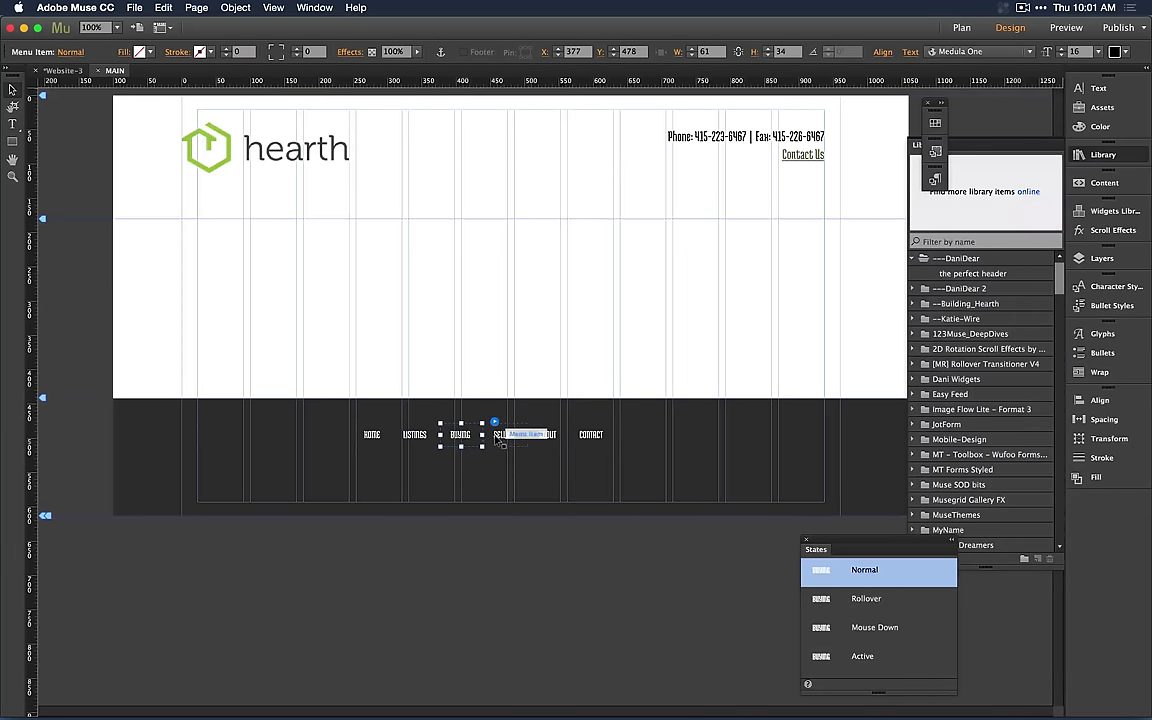
key(Escape)
click(640, 412)
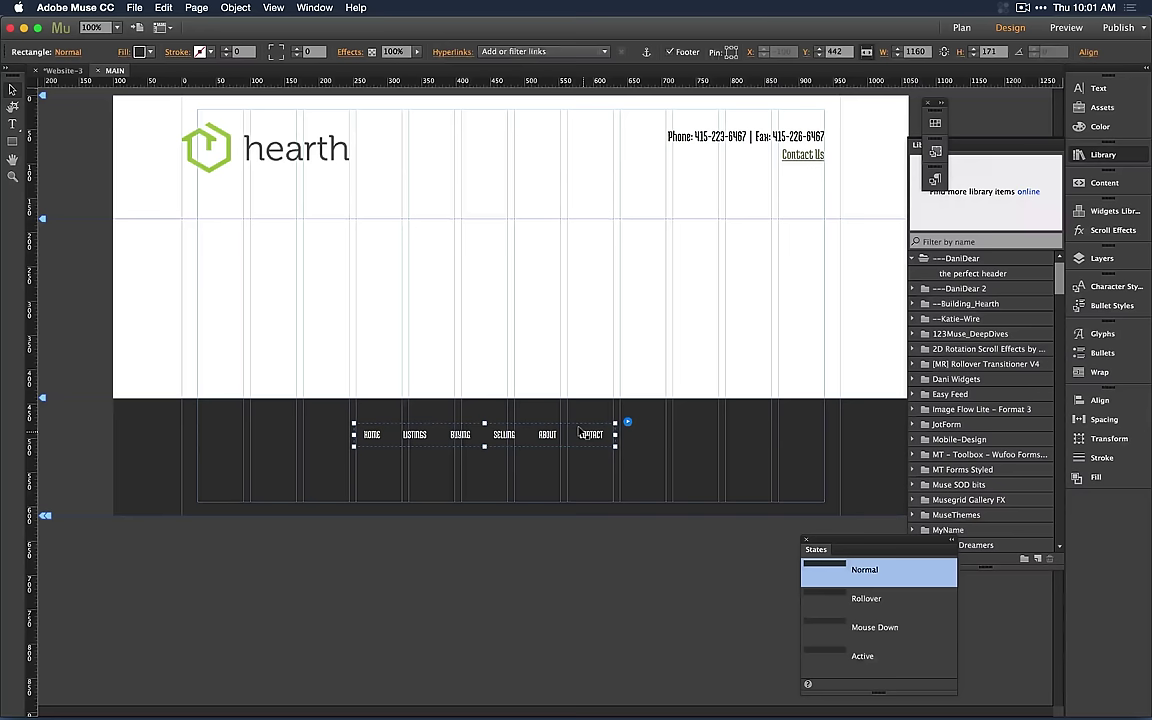
Resize the footer navigation menu to 461 px wide and return to Adobe Connect.
drag(615, 434, 702, 438)
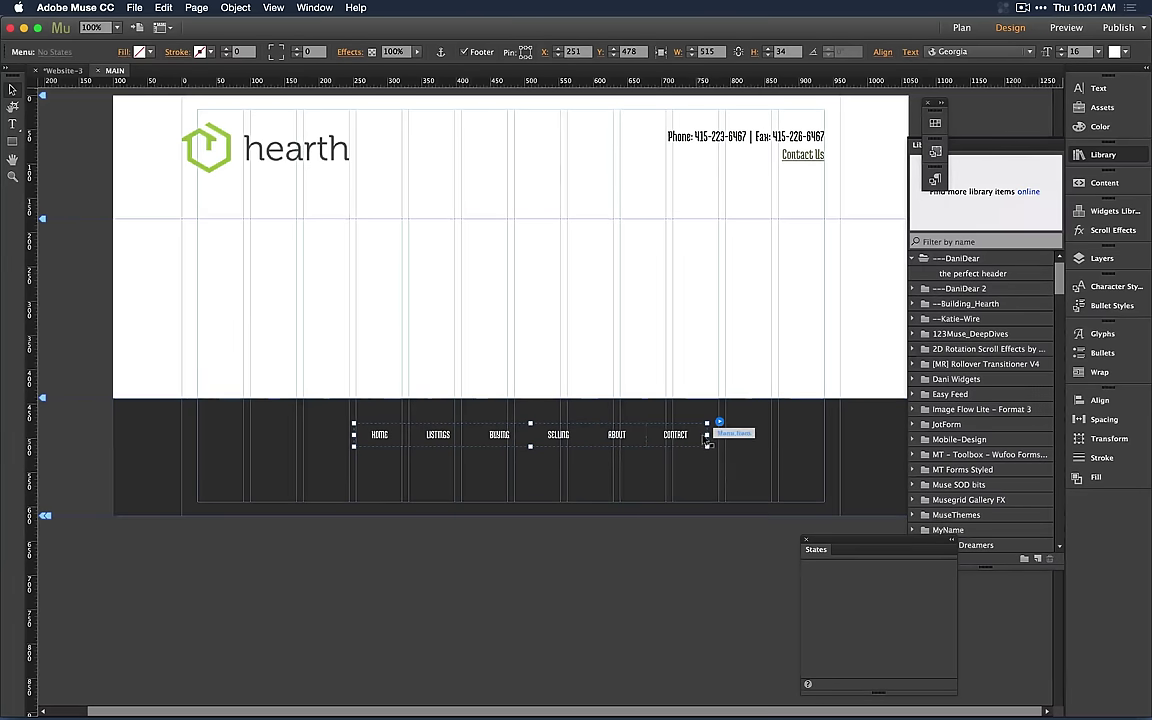
drag(706, 433, 666, 442)
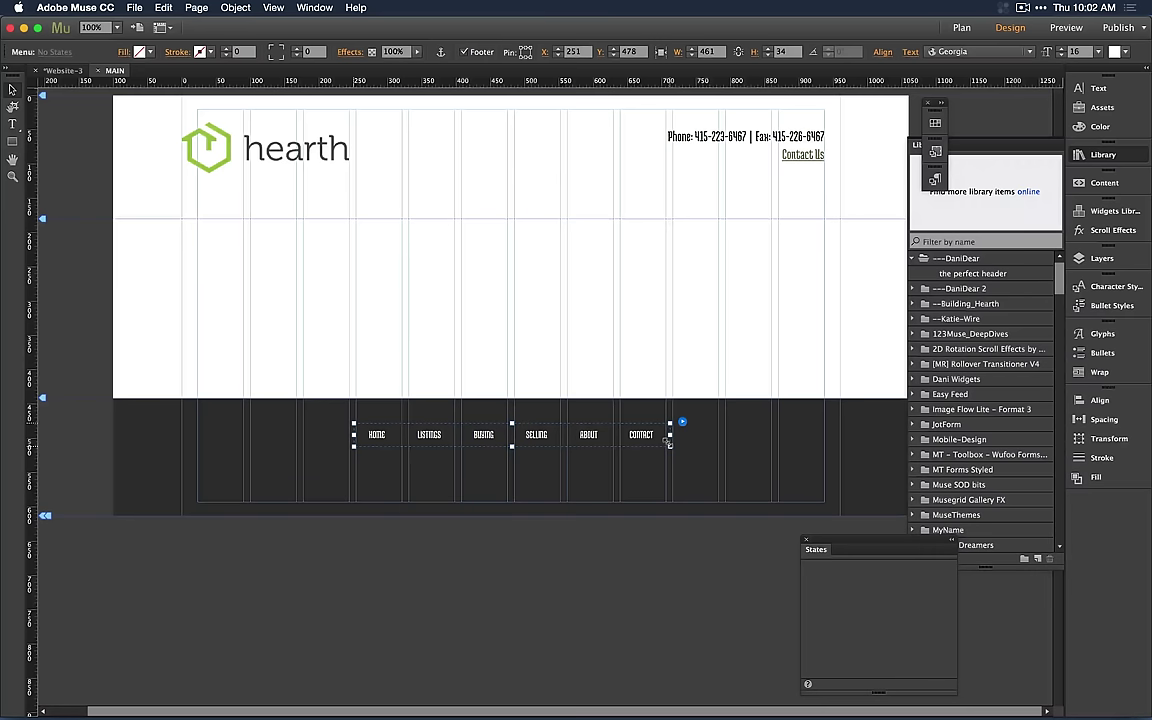
key(super+Tab)
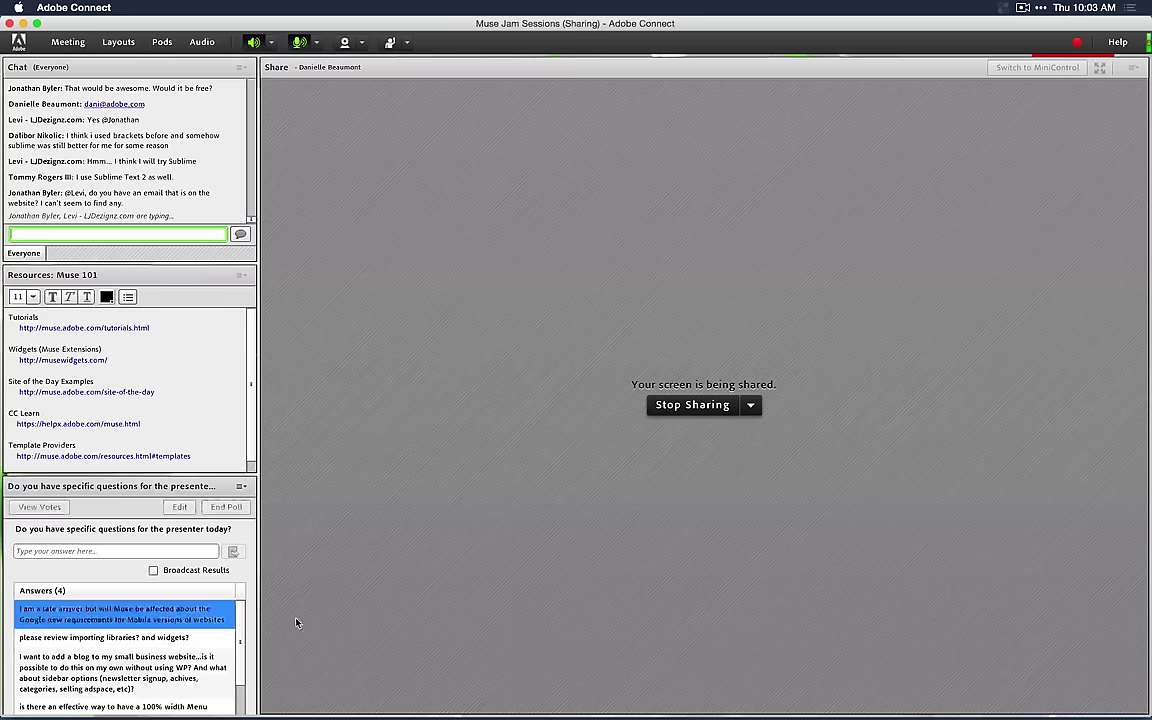
Stop sharing the screen with attendees and narrow the Adobe Connect window.
scroll(241, 627, down, 1)
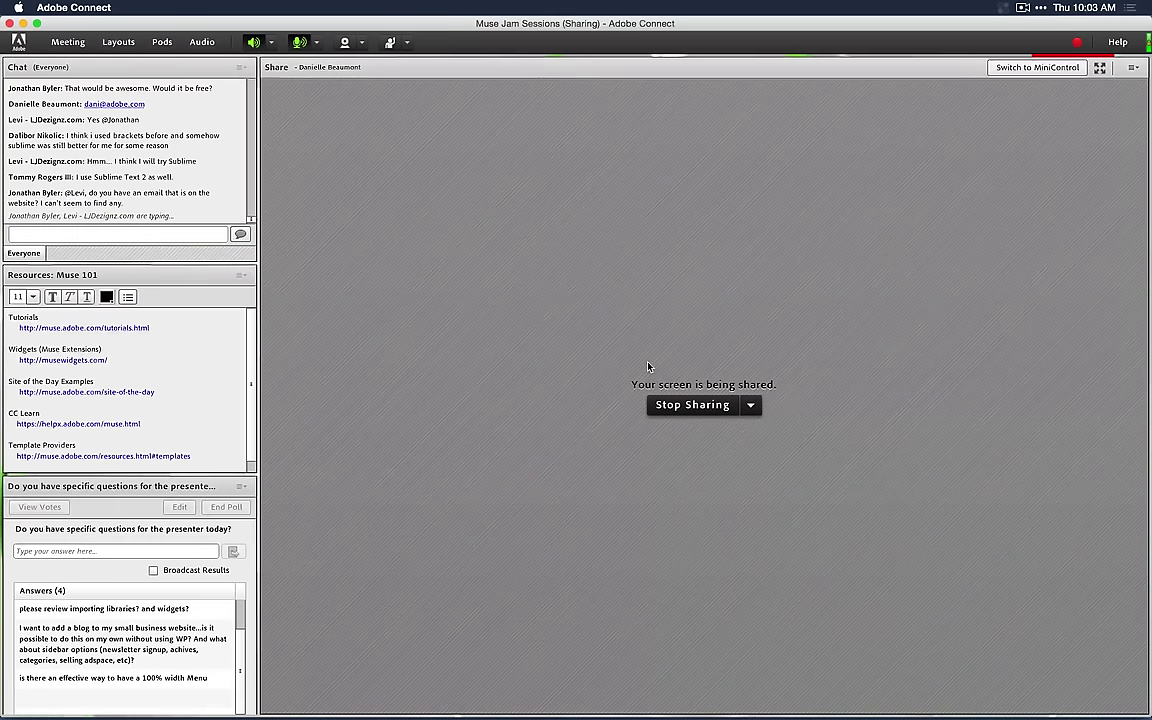
click(692, 405)
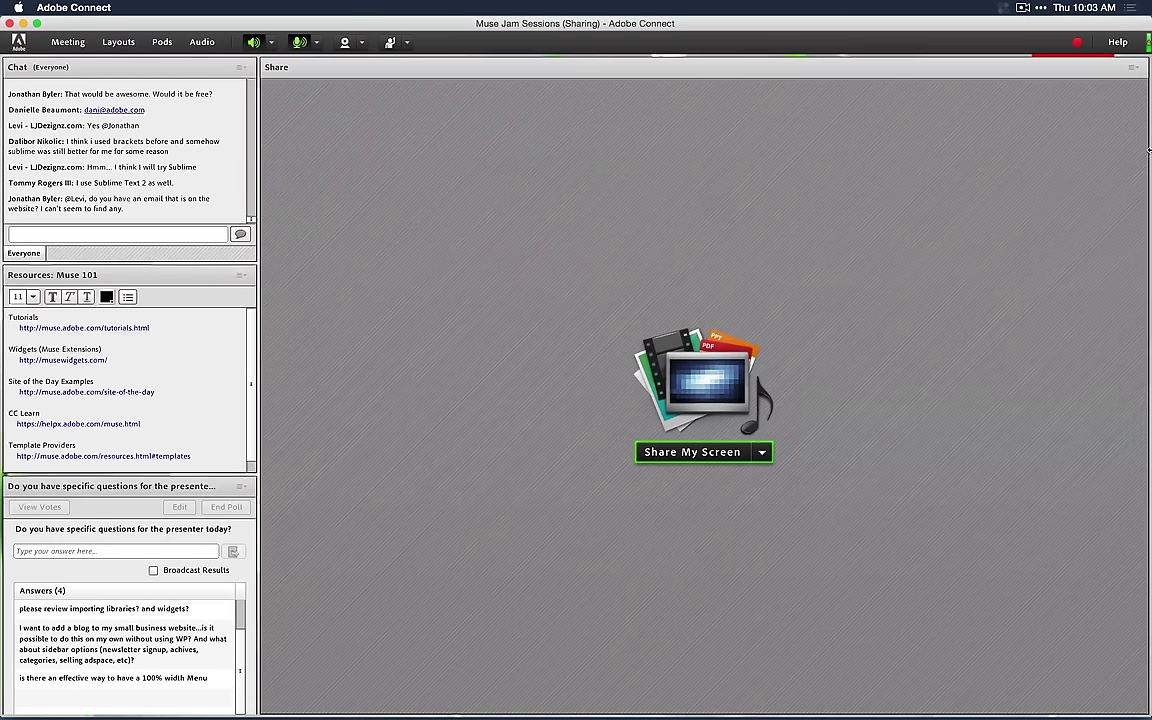
drag(1148, 150, 1148, 185)
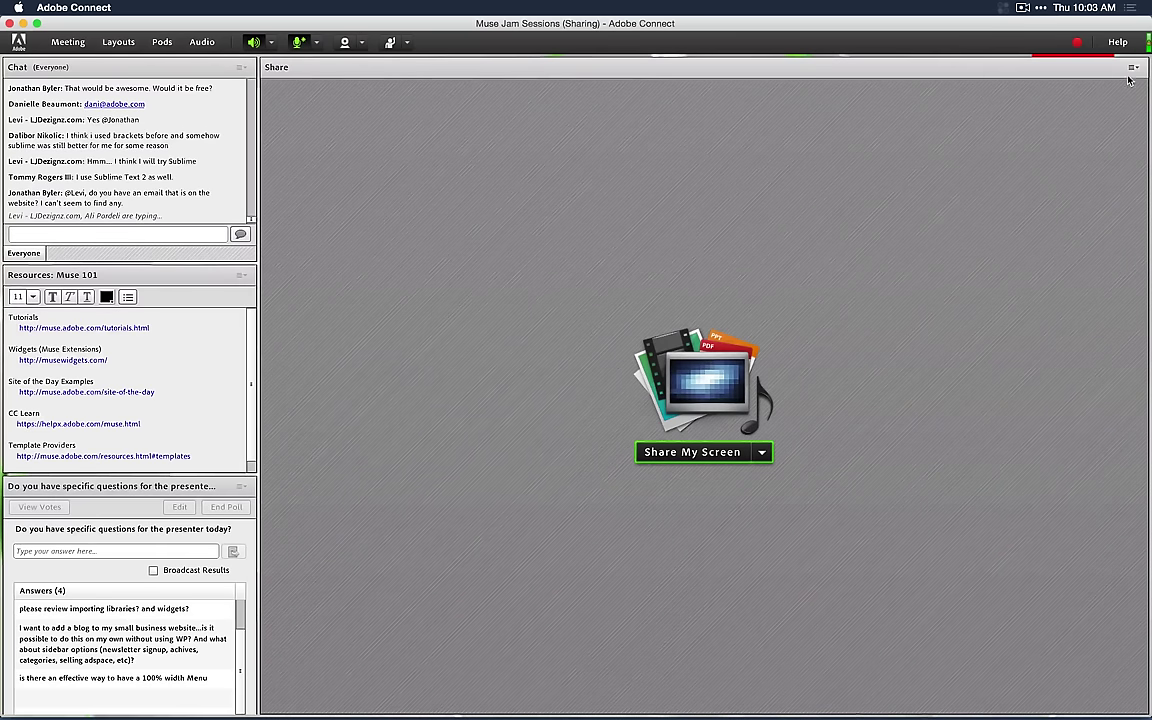
Review the Share pod's options and sharing choices without selecting anything.
click(1133, 67)
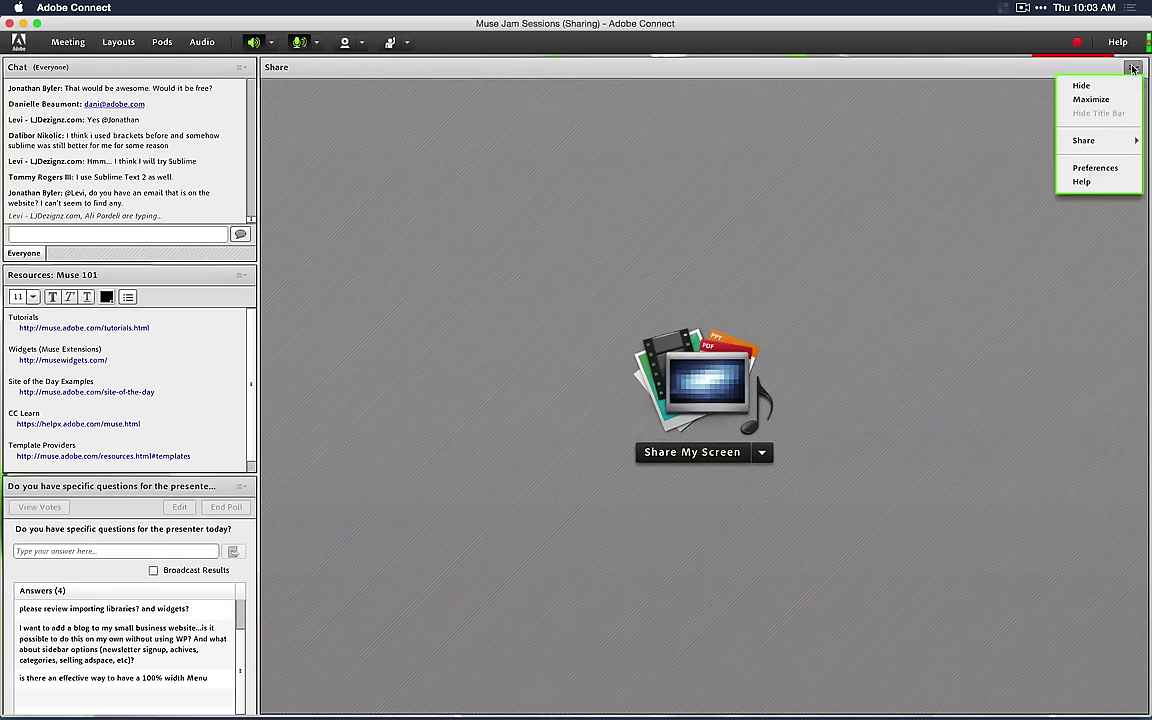
click(967, 176)
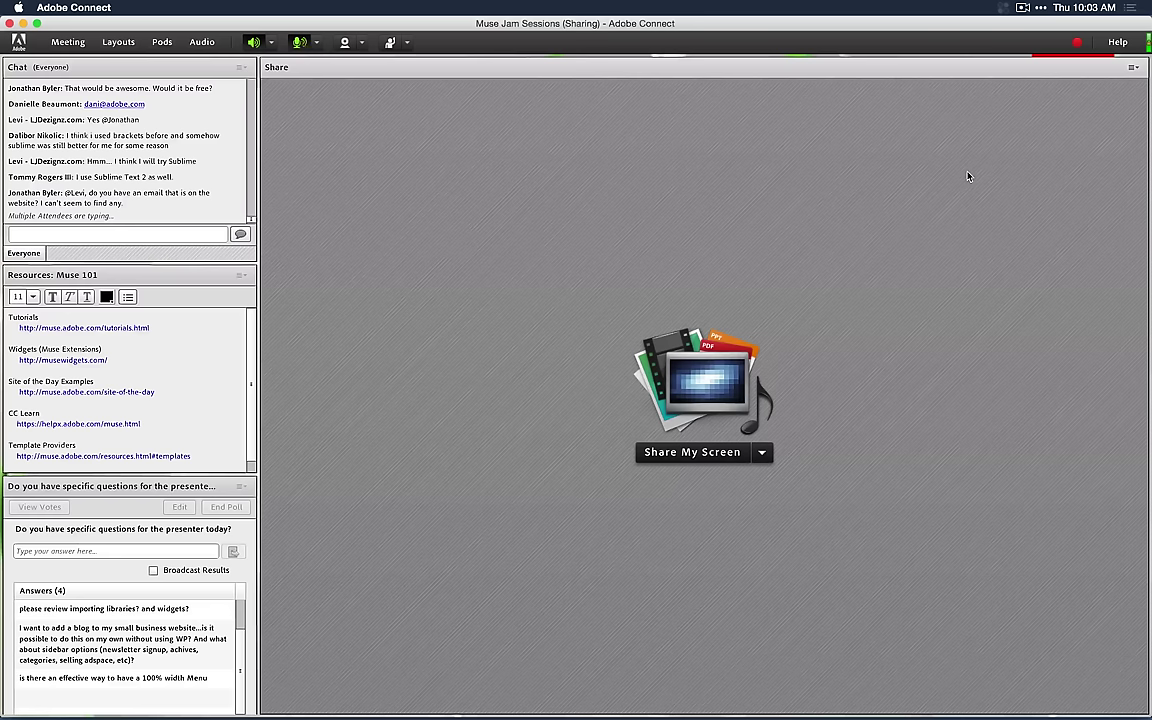
click(1133, 67)
mouse_move(1093, 141)
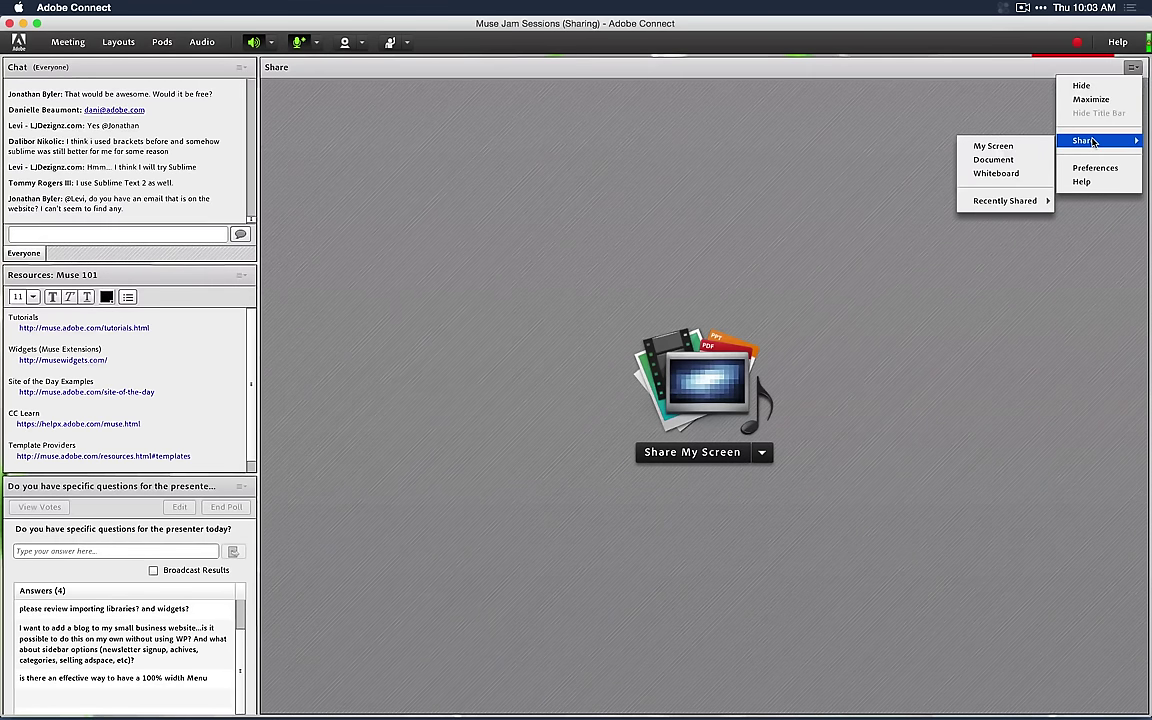
click(982, 239)
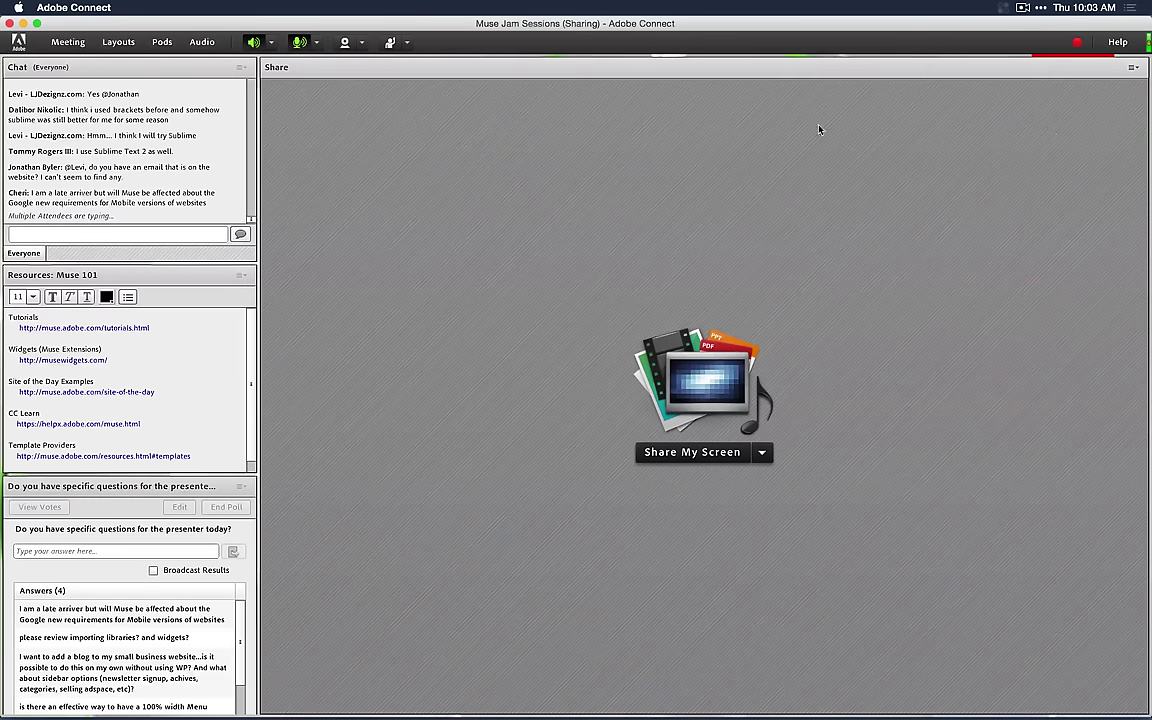
Switch the meeting to the Closing layout, stop the recording, and bring ScreenFlow forward.
click(118, 42)
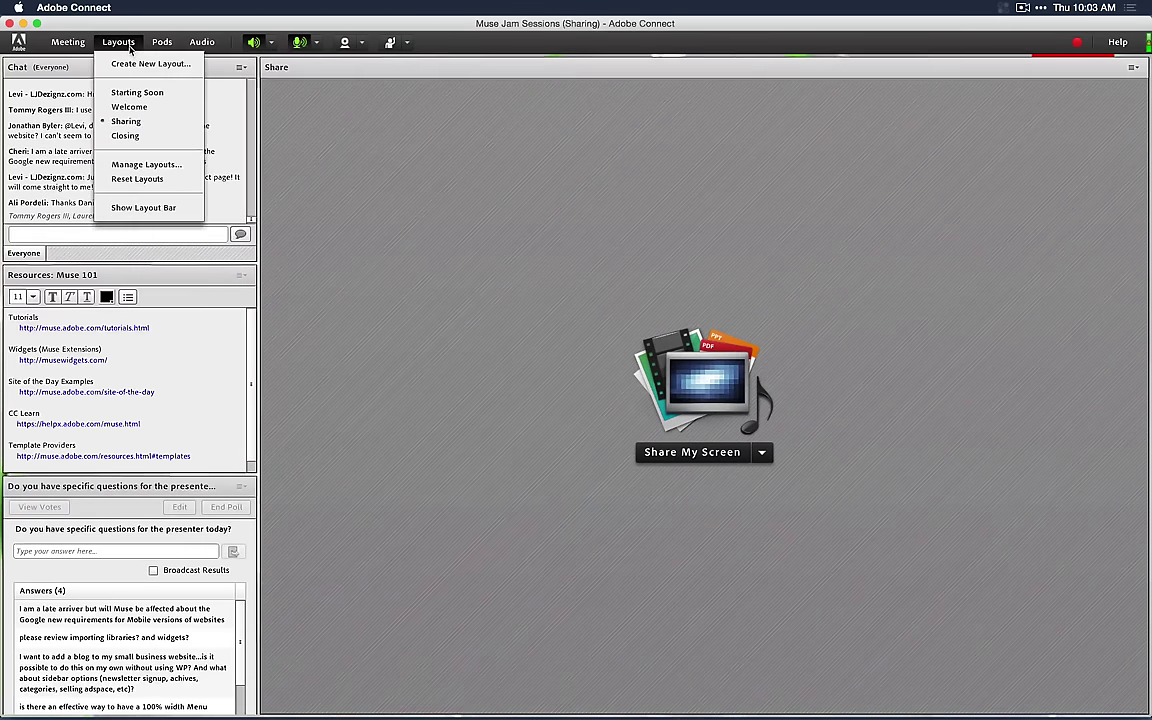
click(125, 135)
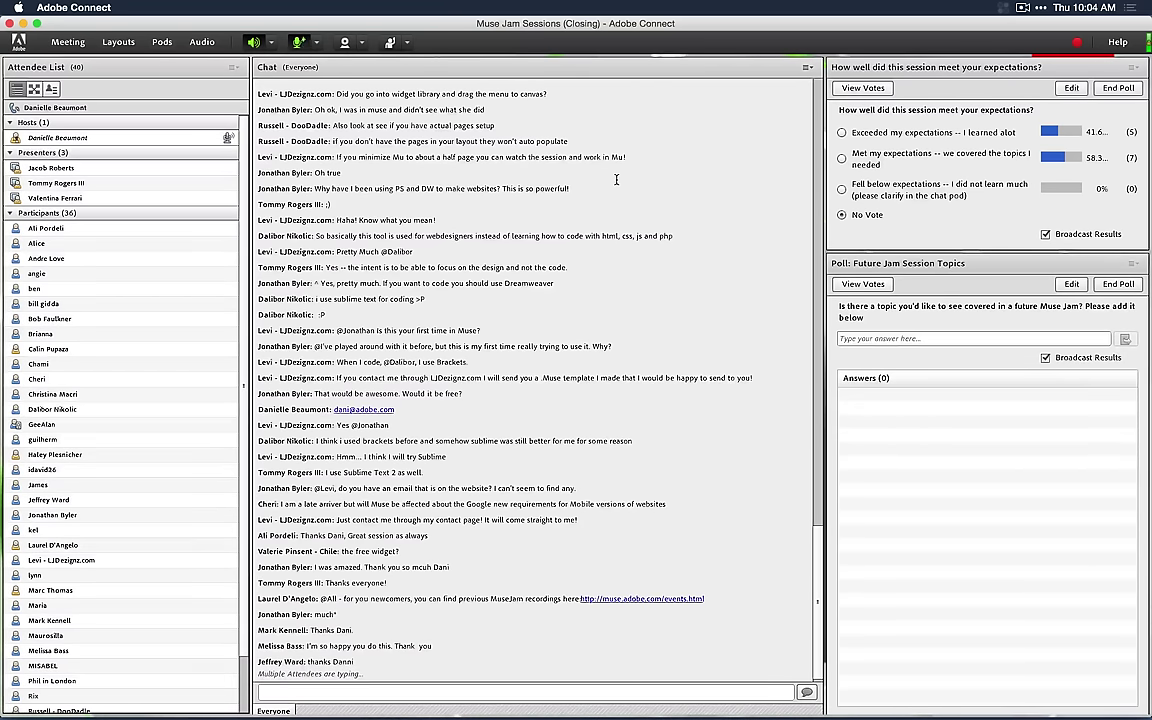
click(80, 47)
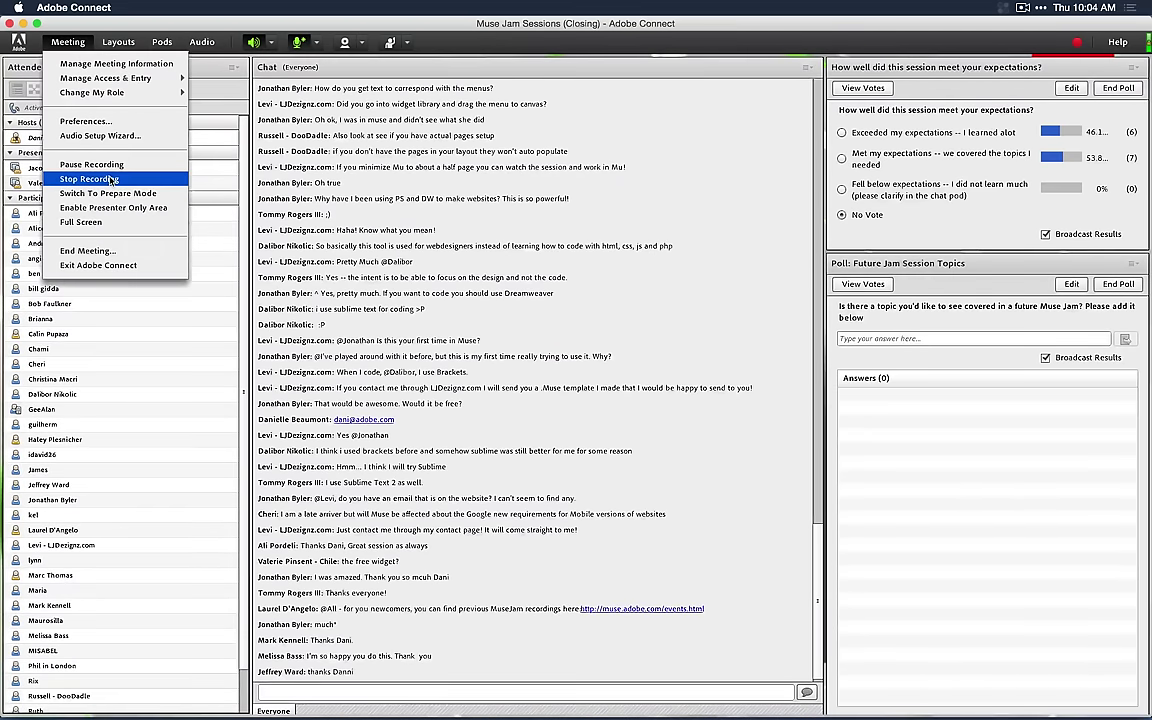
click(111, 179)
click(110, 183)
key(super+Tab)
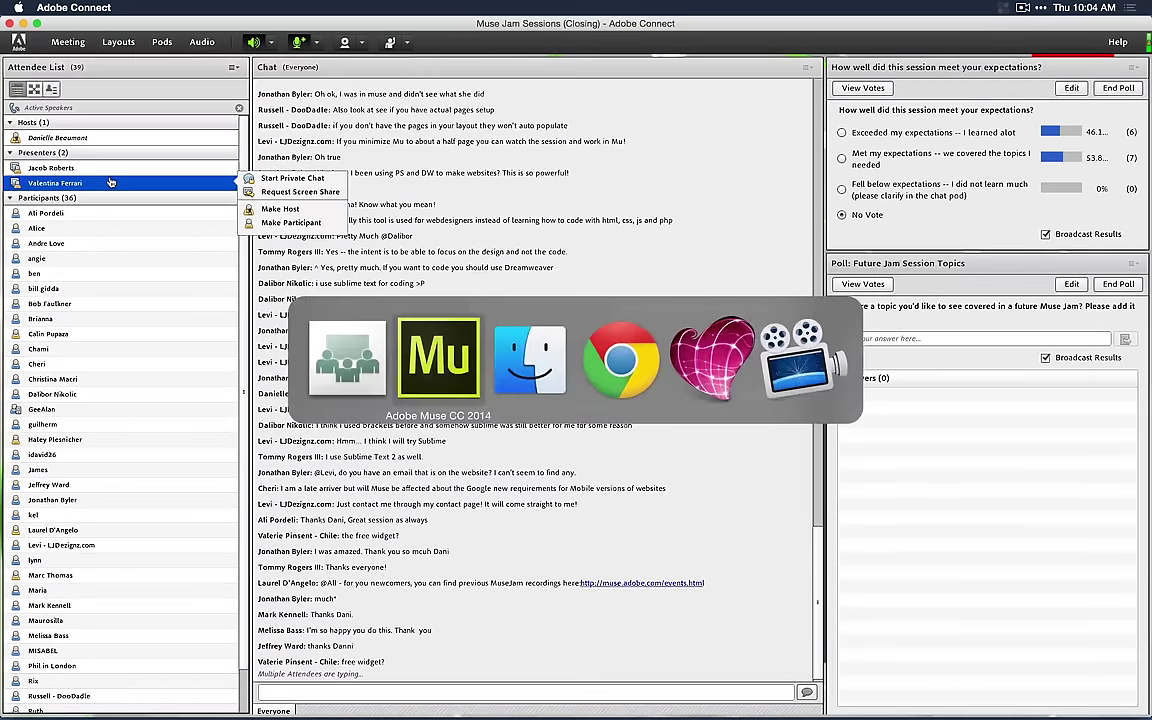
key(super+Tab)
key(super+Tab)
key(super+Tab)
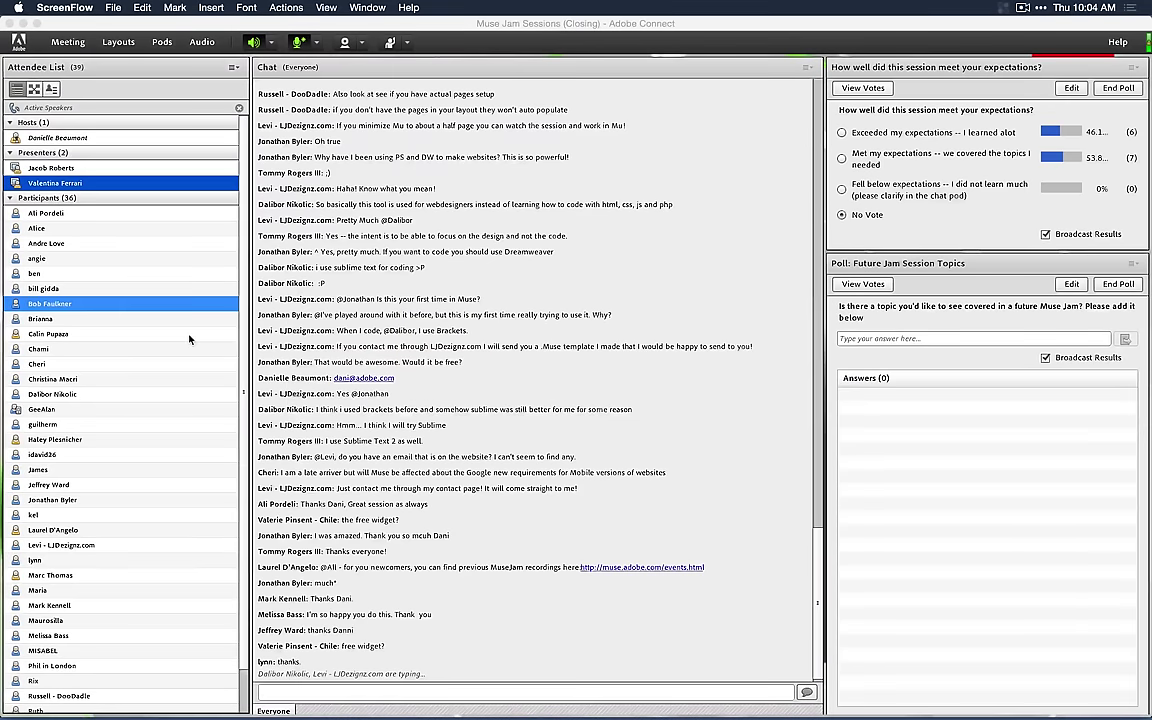